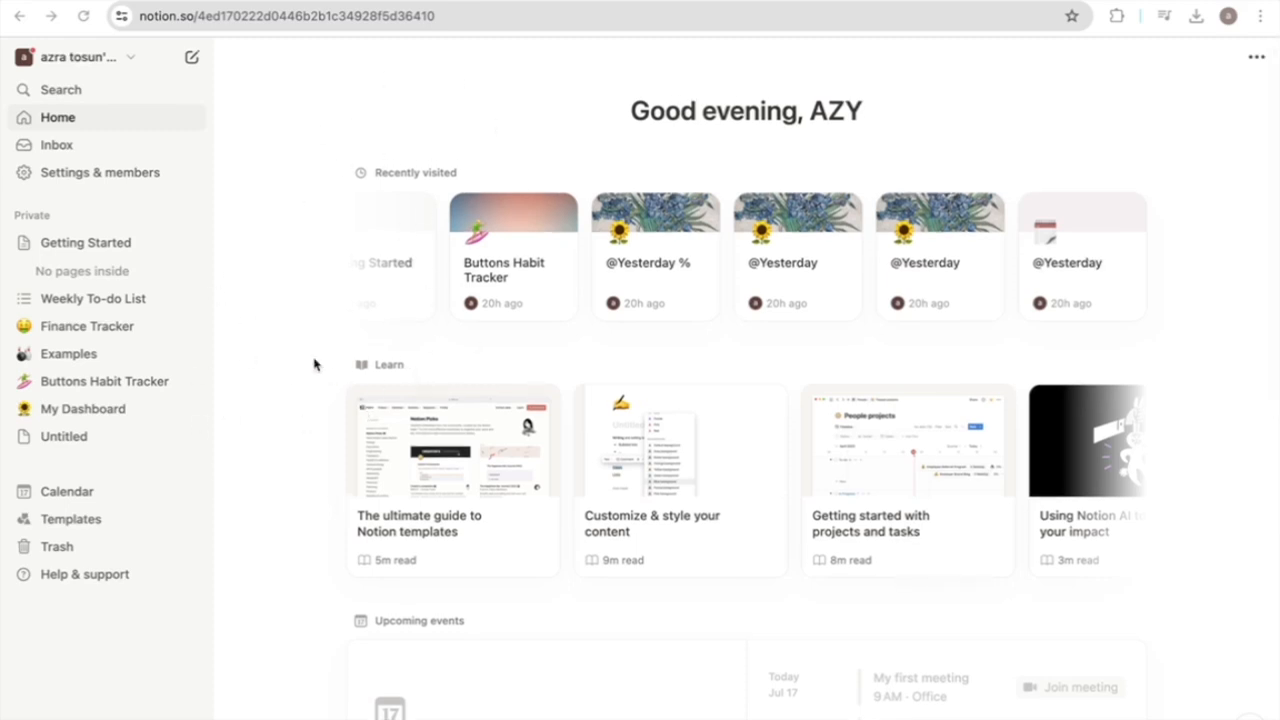
- Create a blank page and browse the featured templates and creators in the template gallery
click(192, 58)
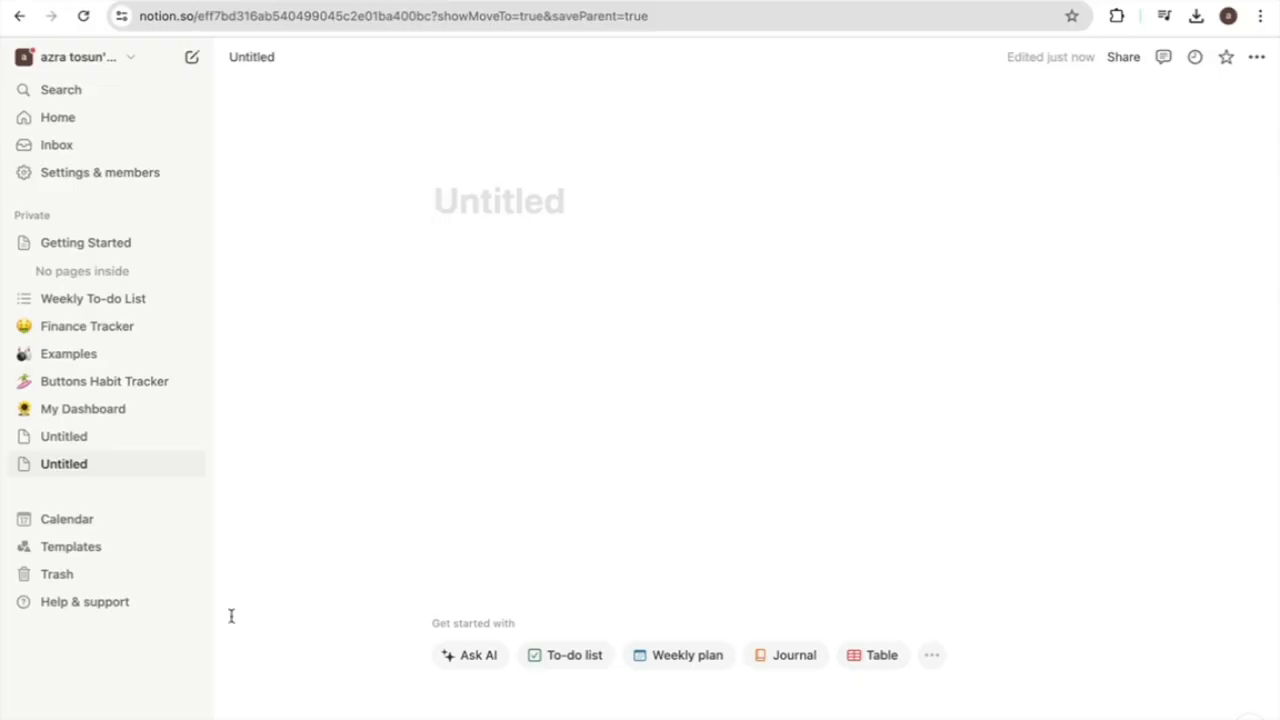
click(97, 556)
scroll(400, 476, down, 1)
scroll(400, 476, down, 5)
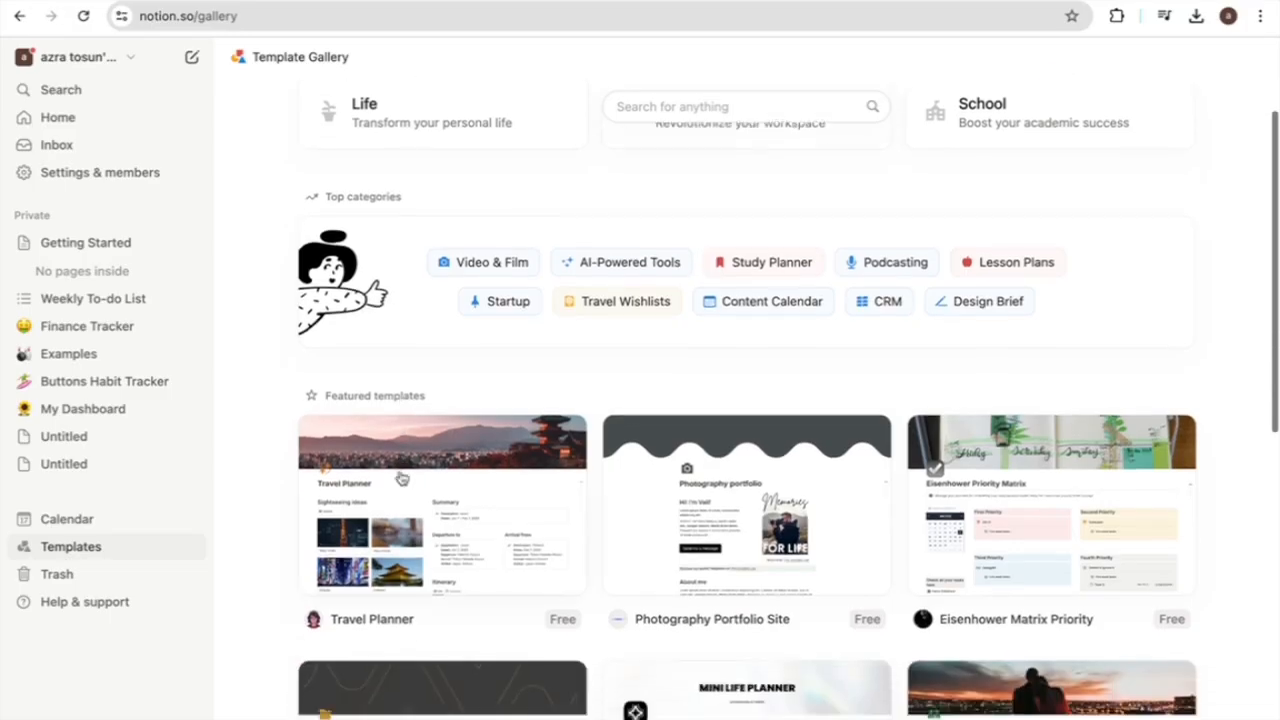
scroll(401, 478, down, 6)
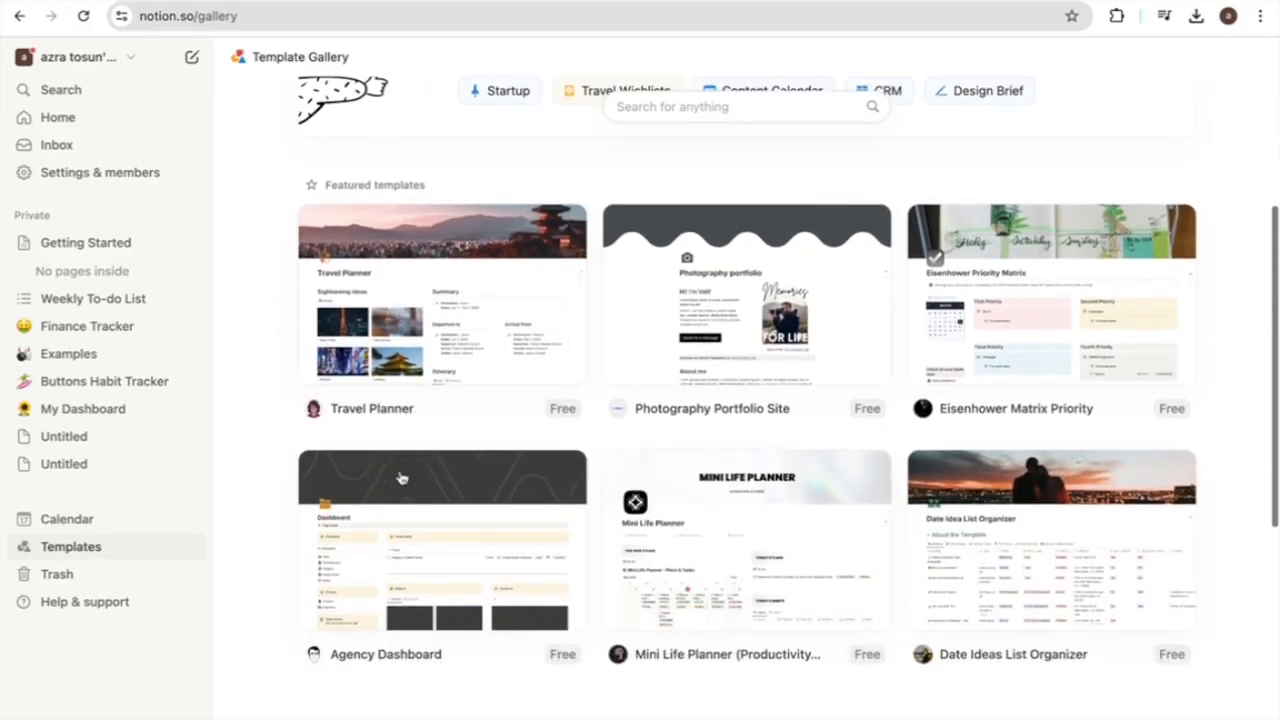
scroll(401, 478, down, 1)
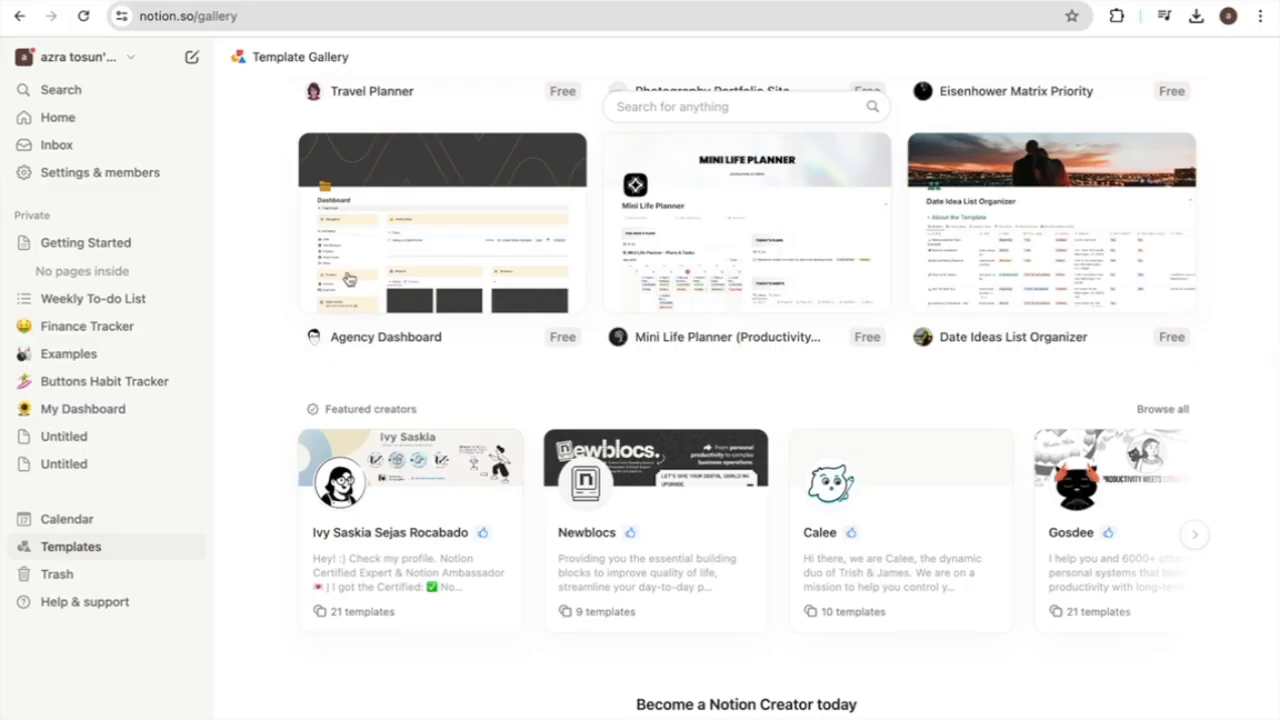
scroll(670, 497, down, 1)
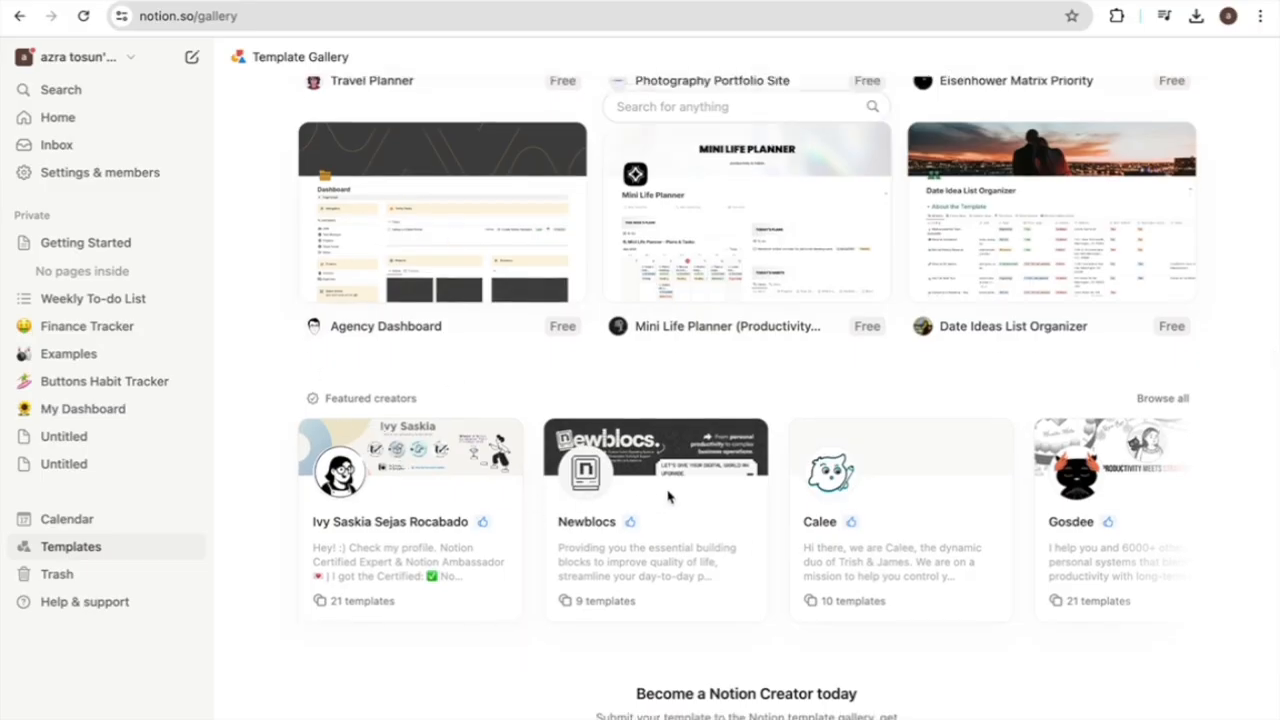
- Create a new private page titled "Weekly Planner"
click(194, 59)
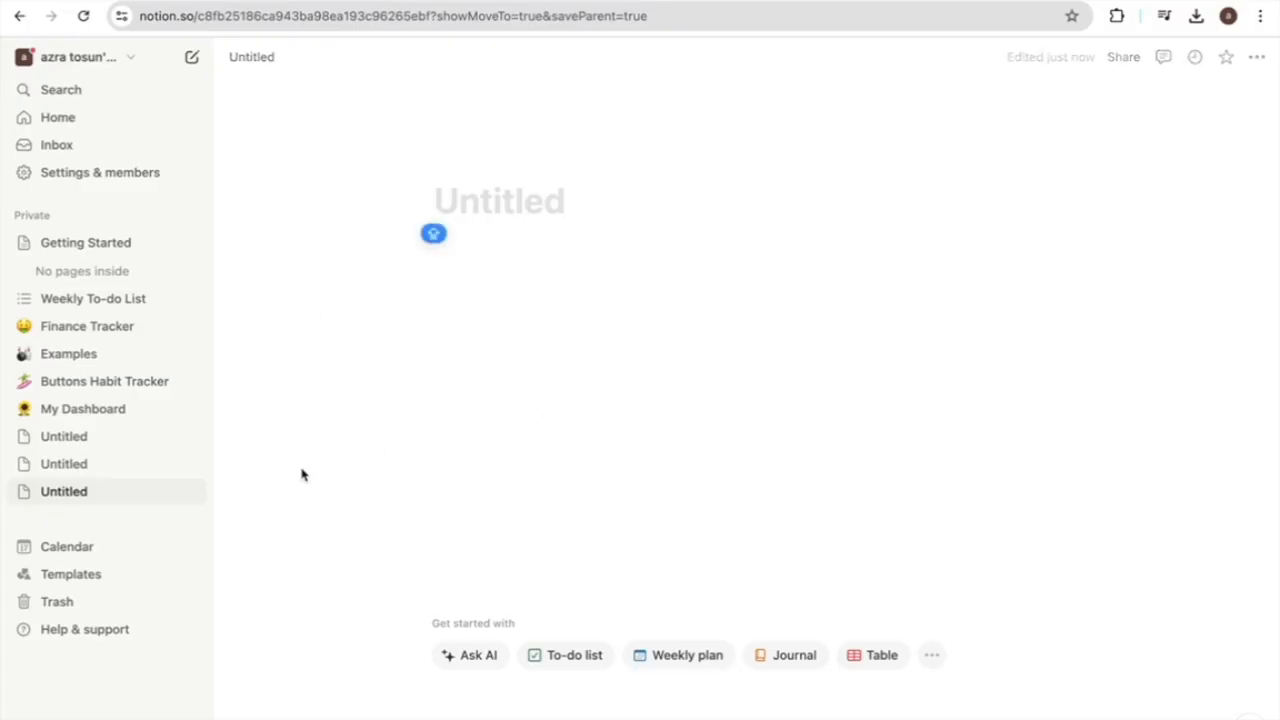
text(Weekly Planner)
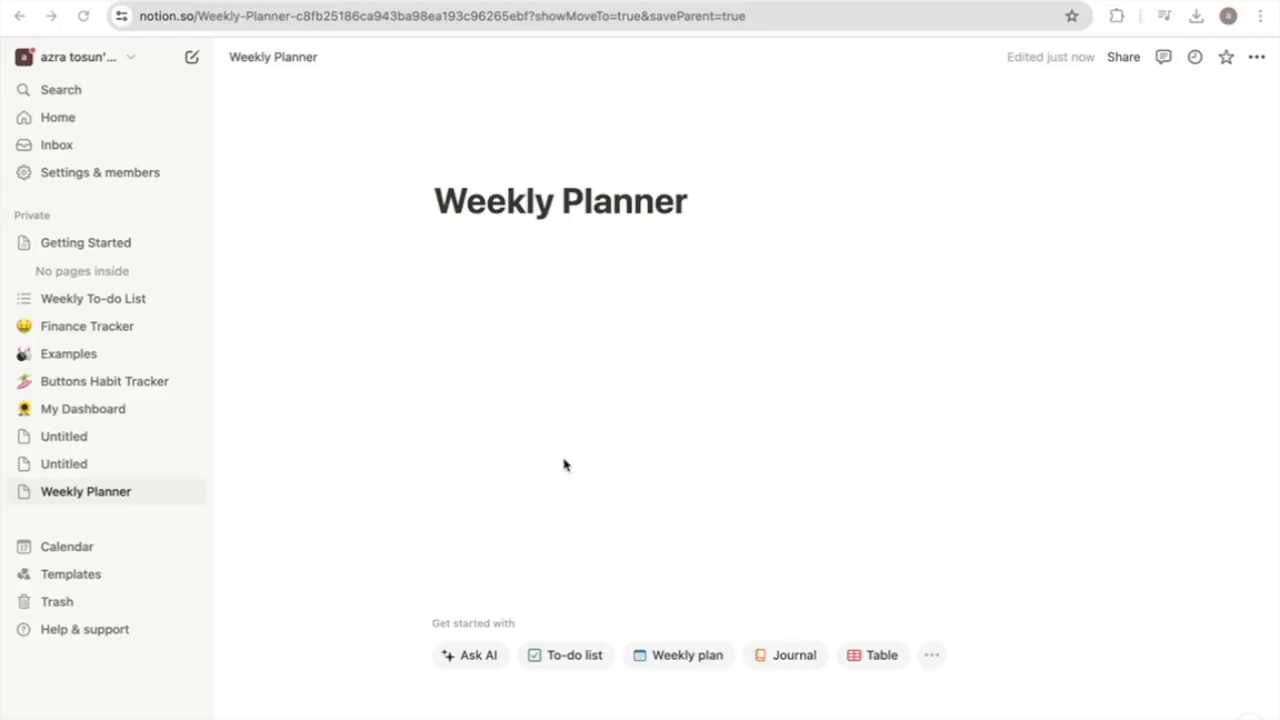
- Turn on full width for the Weekly Planner page and set its font to Serif, after trying small text and the Mono font
click(1259, 60)
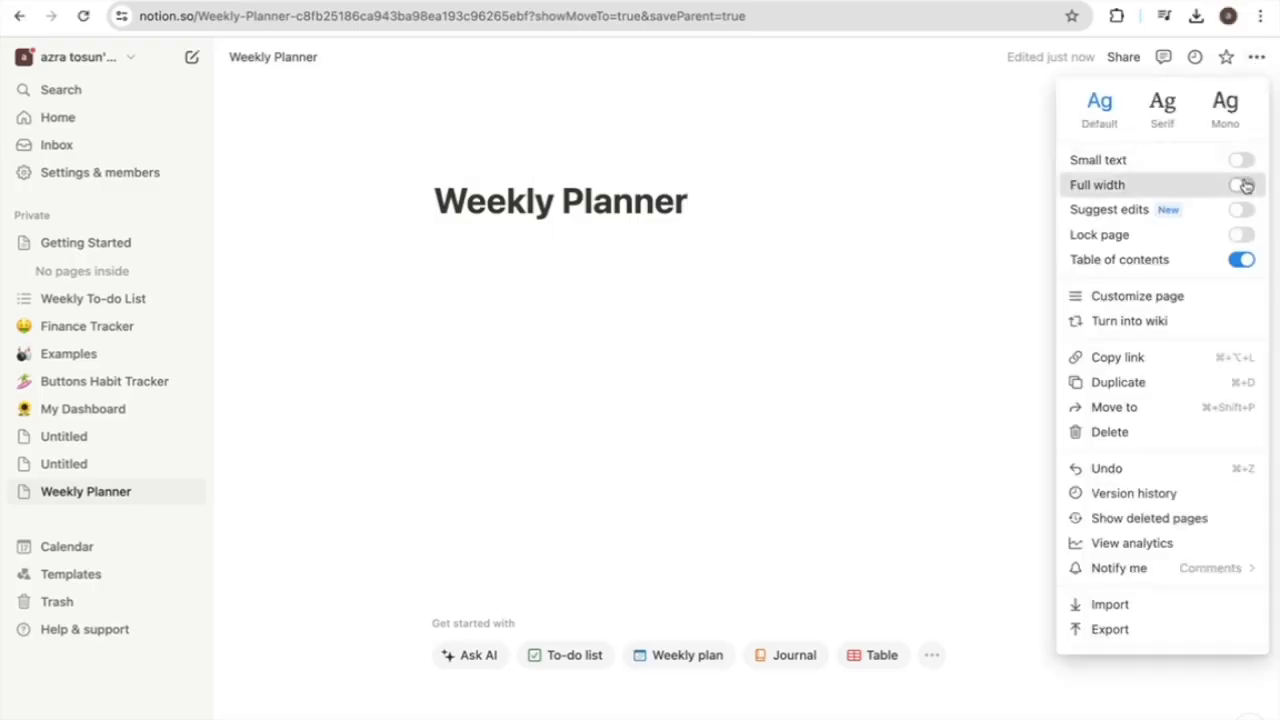
click(1241, 184)
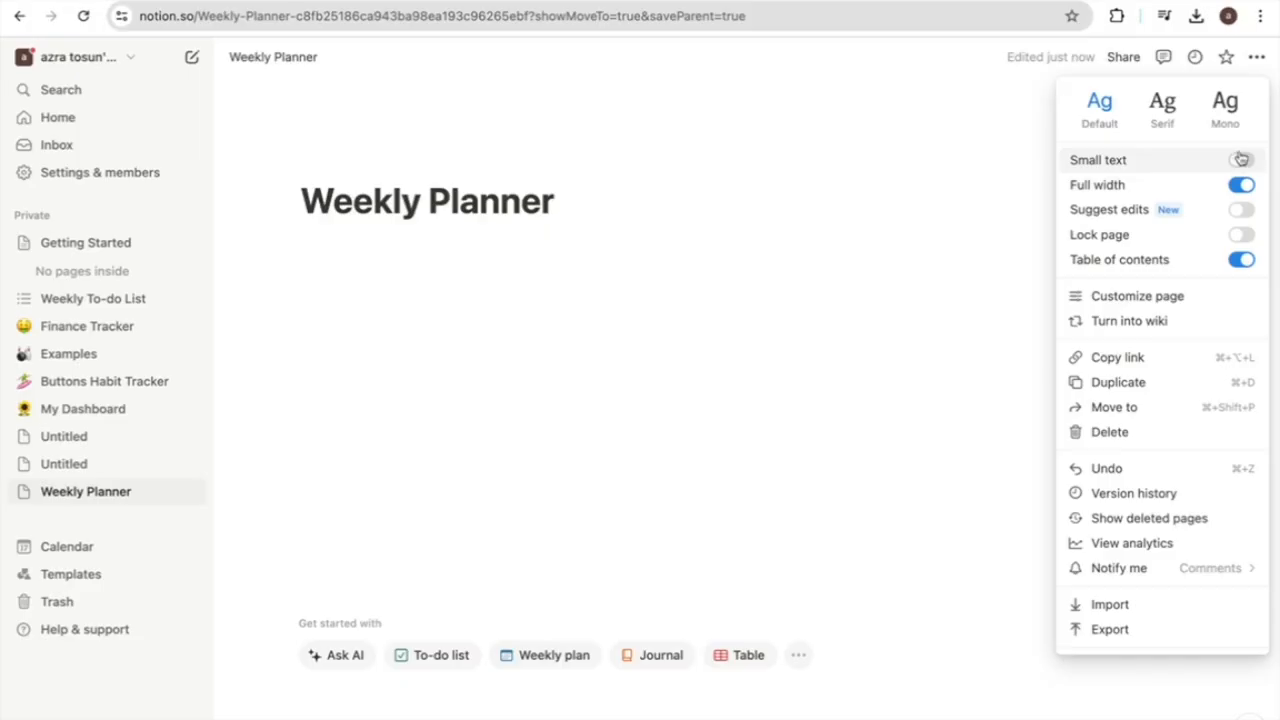
click(1241, 162)
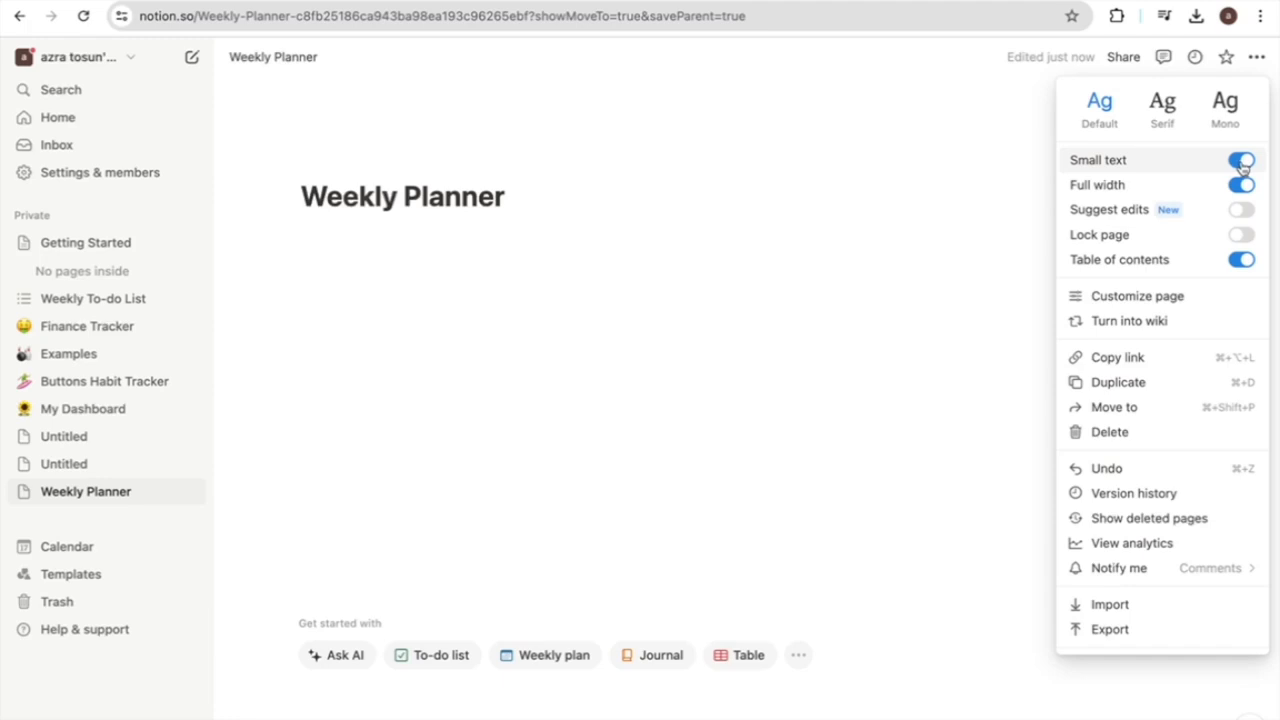
click(1245, 161)
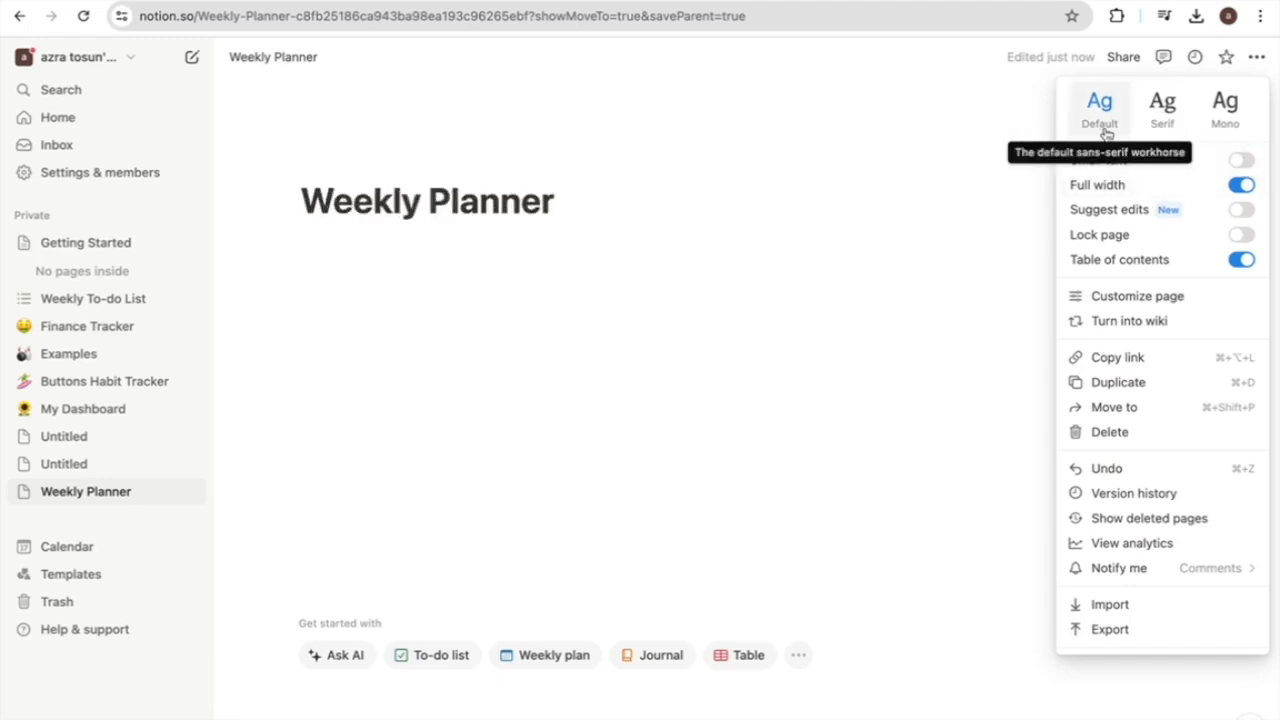
click(1171, 133)
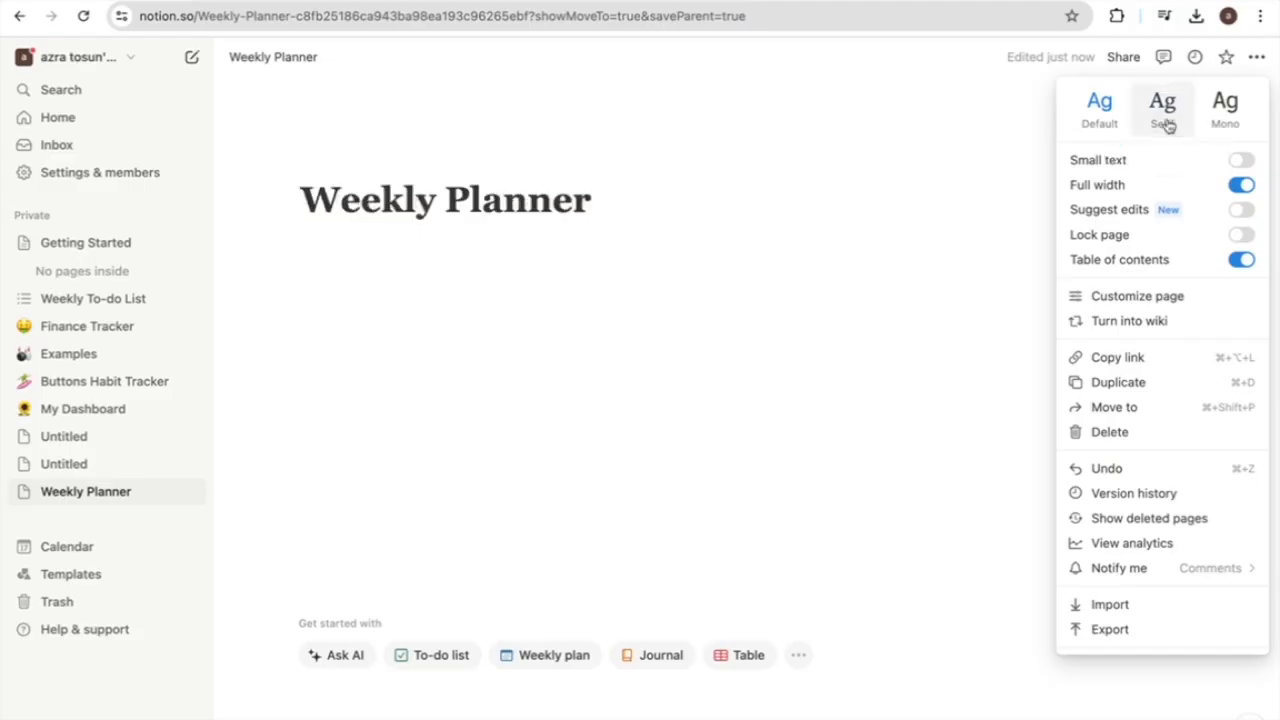
click(1227, 118)
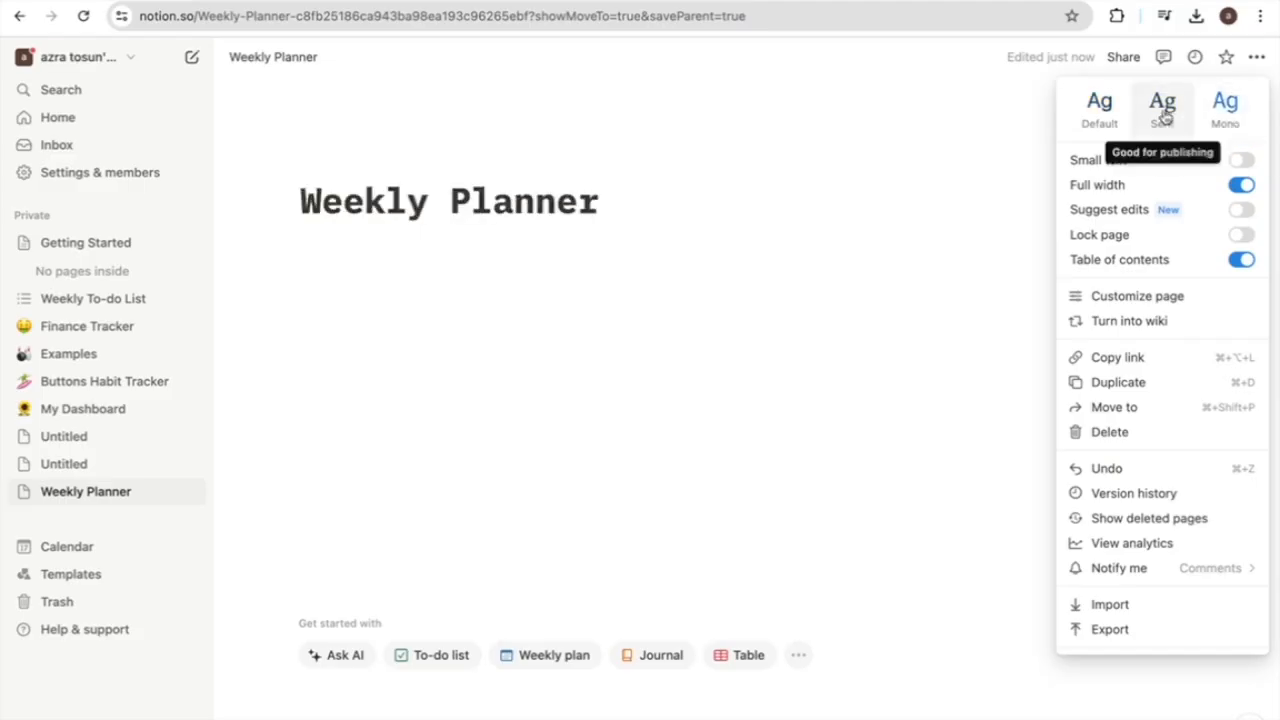
click(1162, 116)
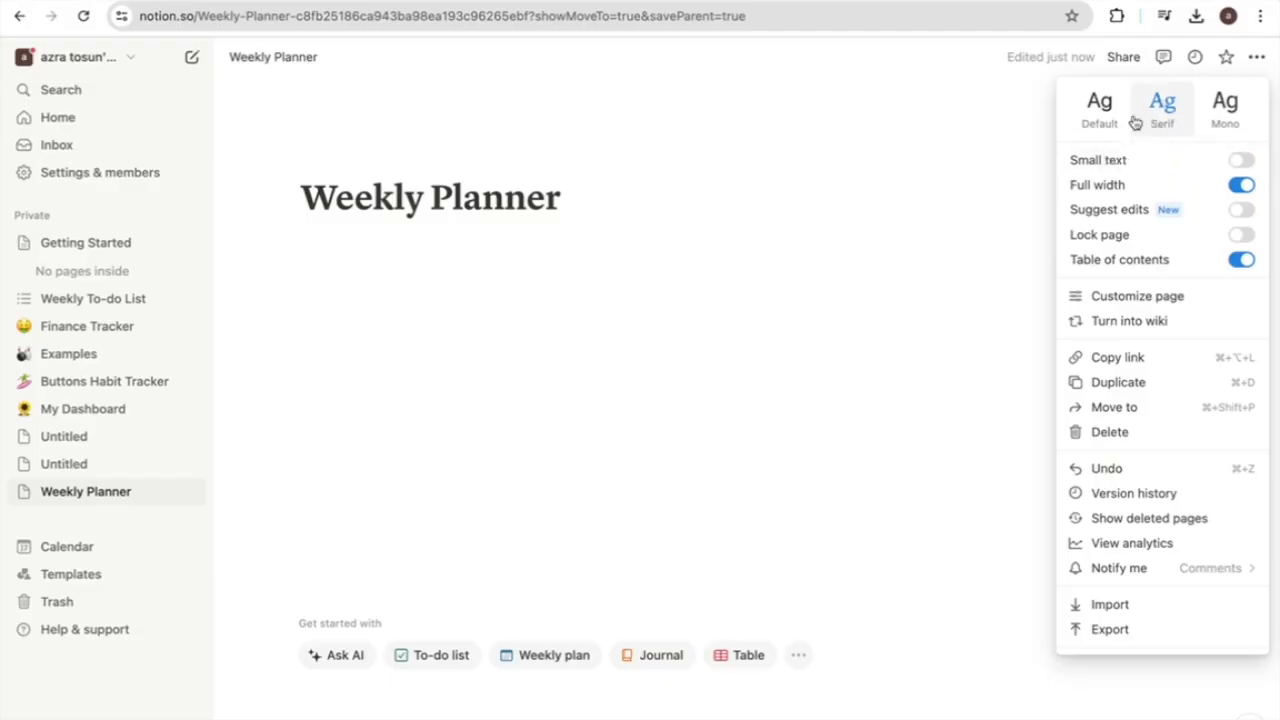
click(455, 418)
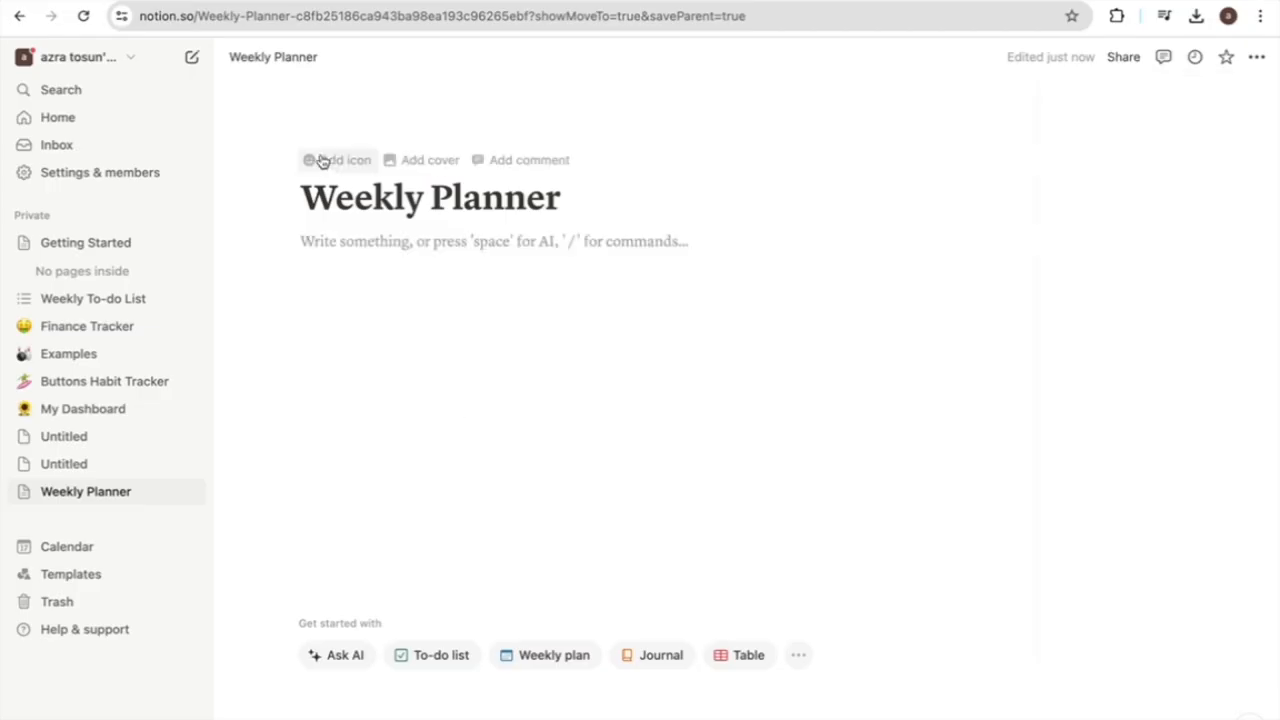
- Add a page icon to Weekly Planner and change it to the cherries emoji
click(337, 165)
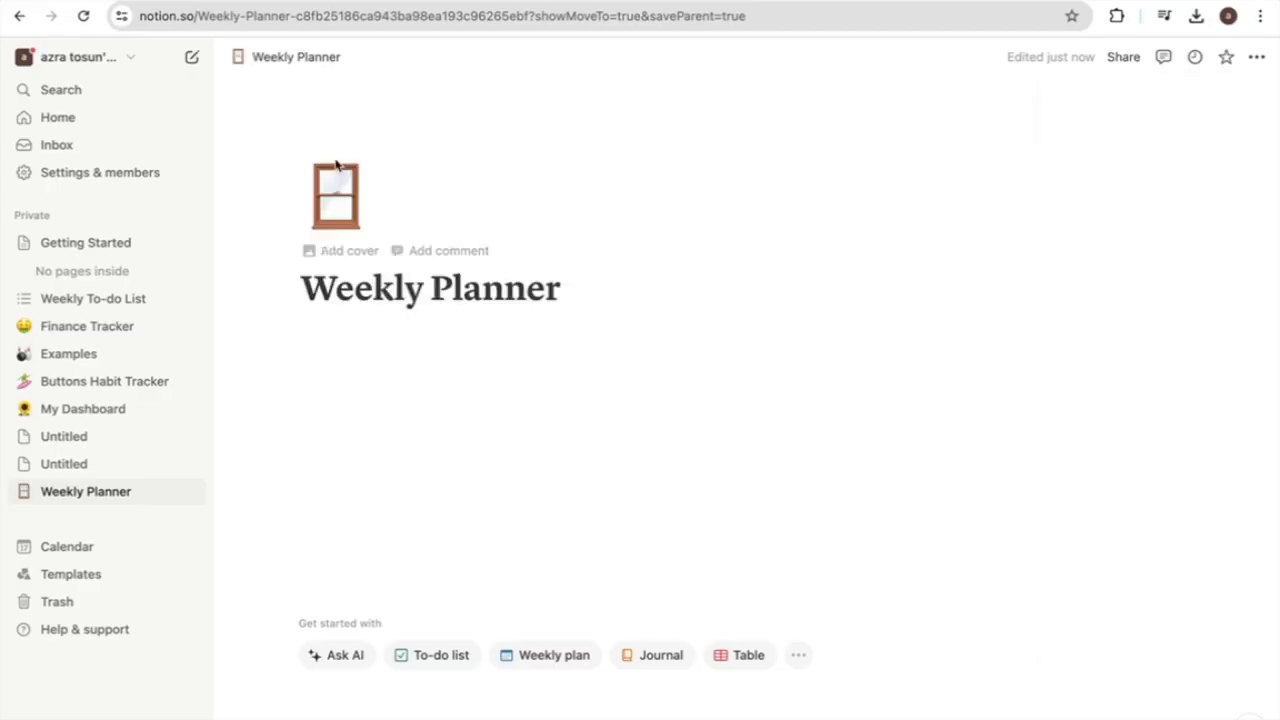
click(336, 190)
click(233, 256)
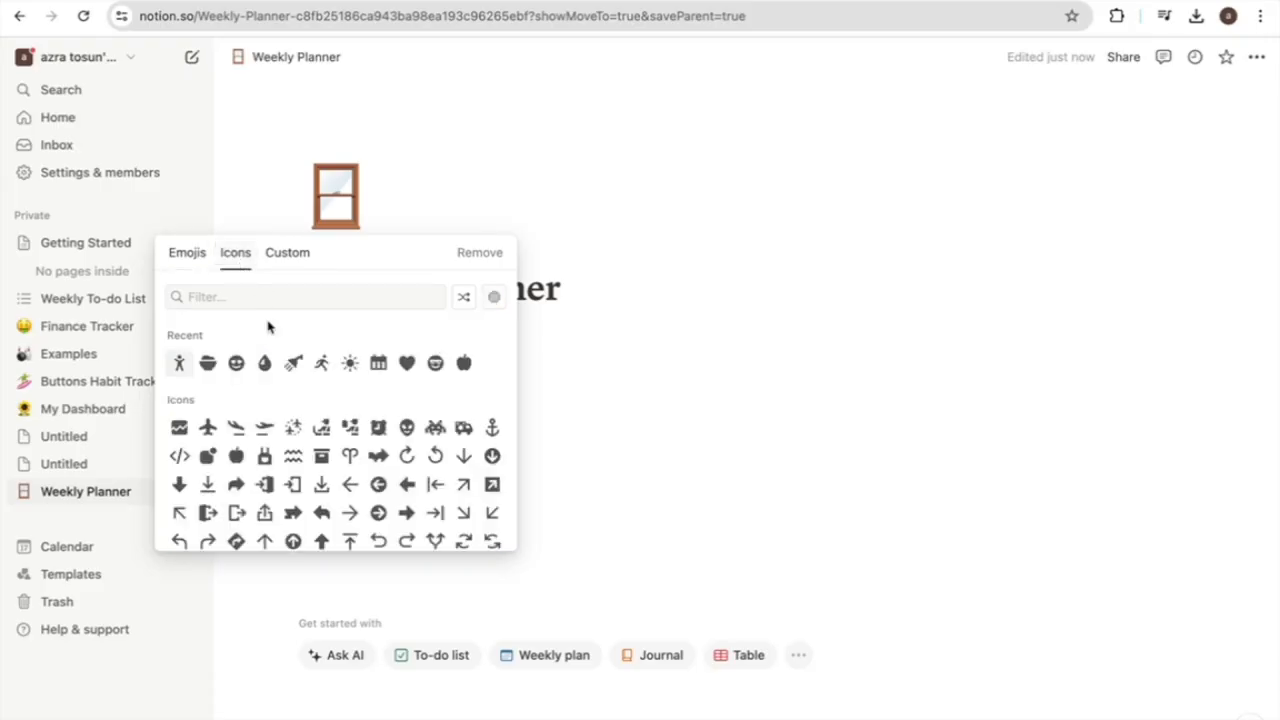
scroll(232, 437, down, 5)
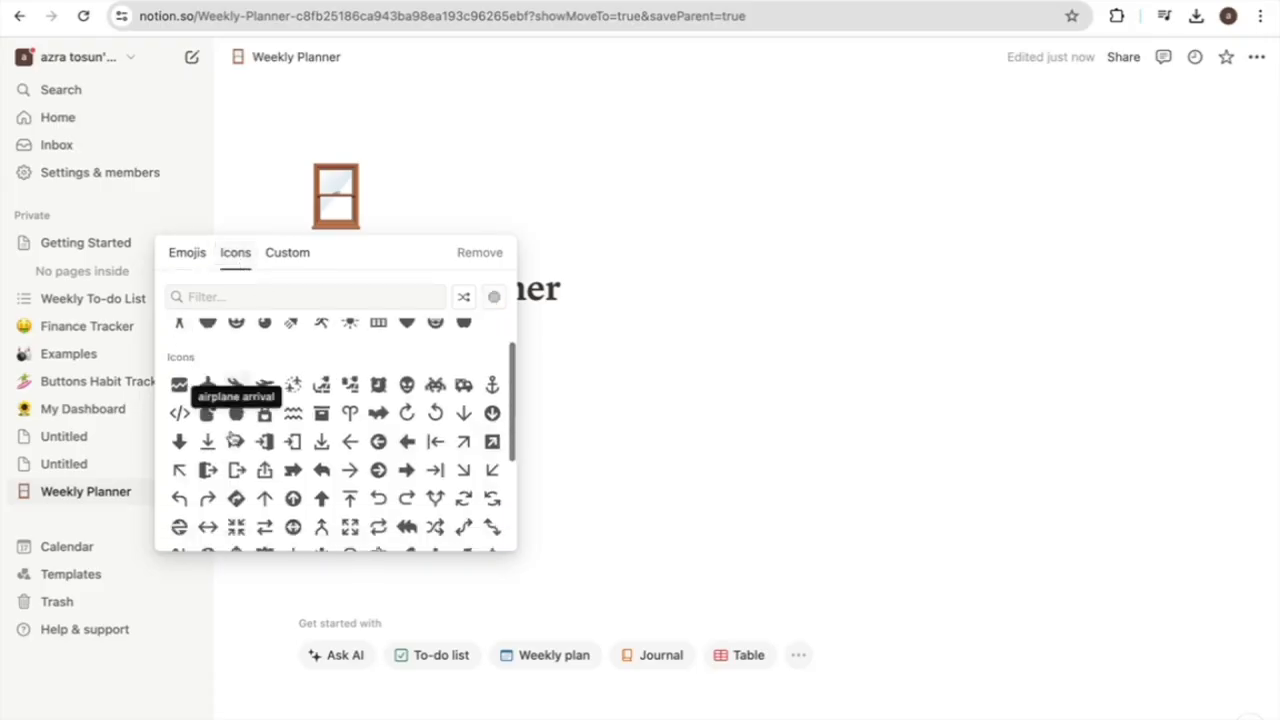
click(285, 252)
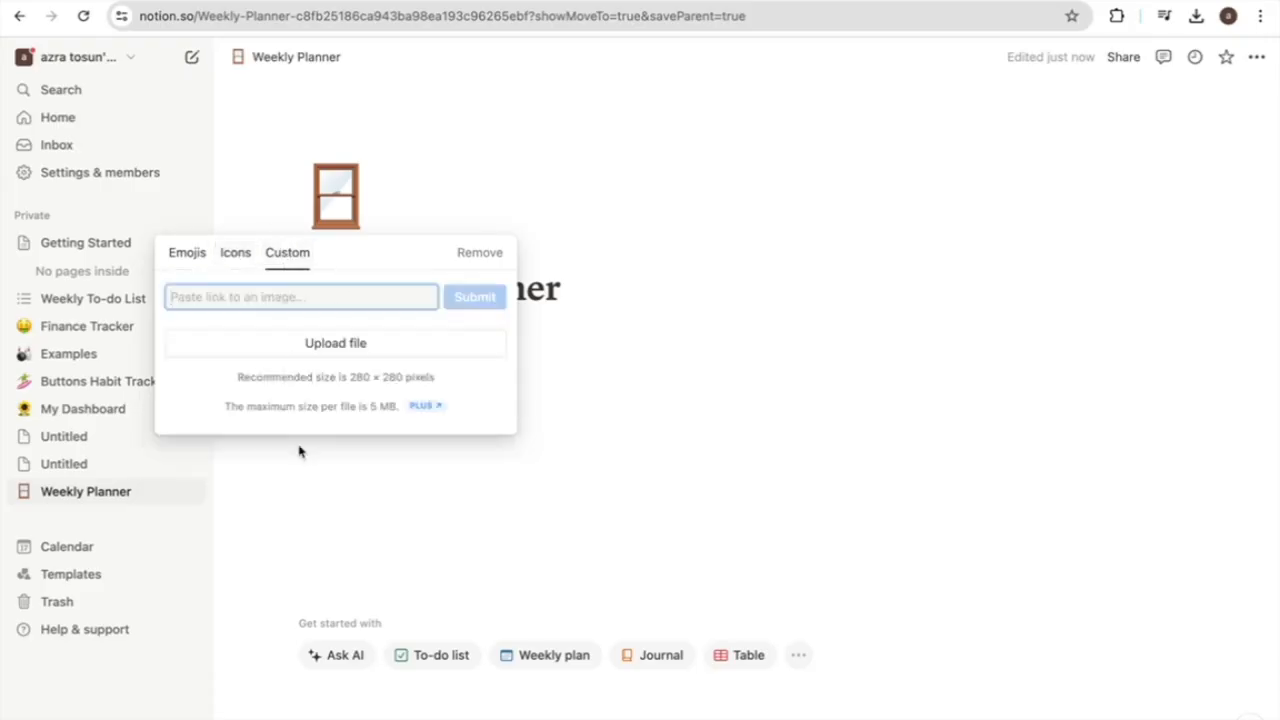
click(204, 258)
scroll(300, 430, down, 1)
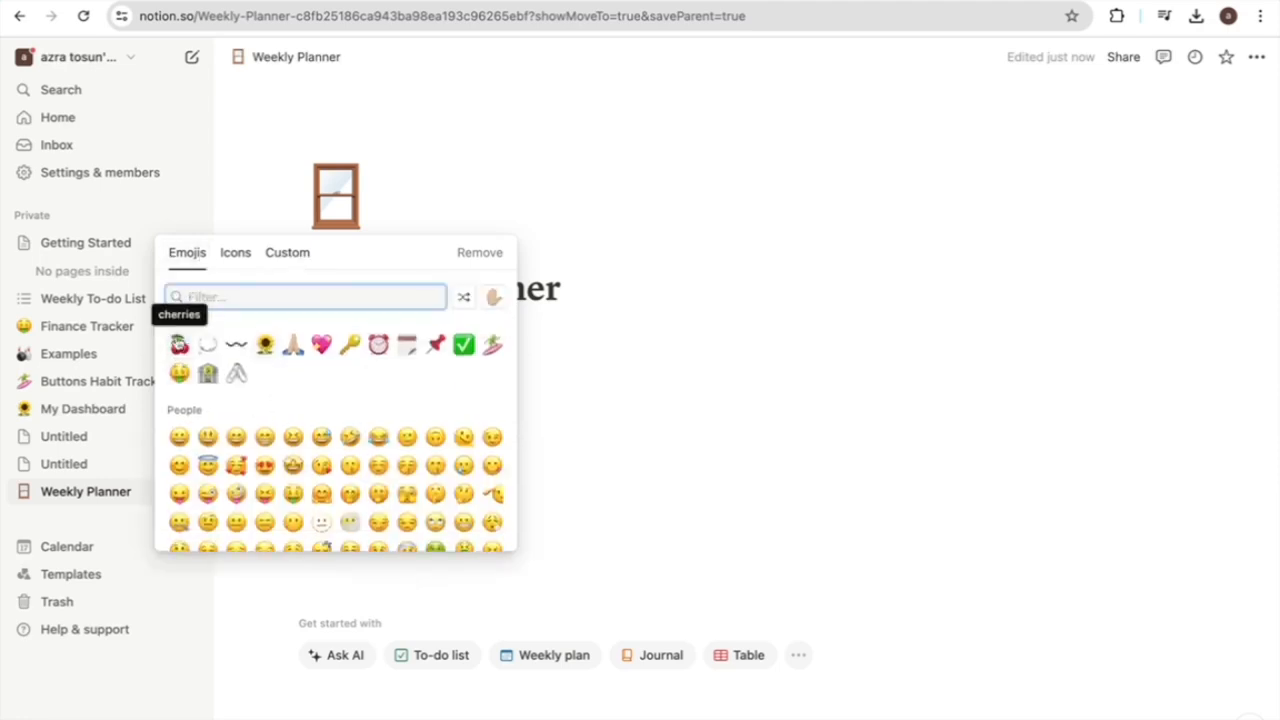
click(181, 347)
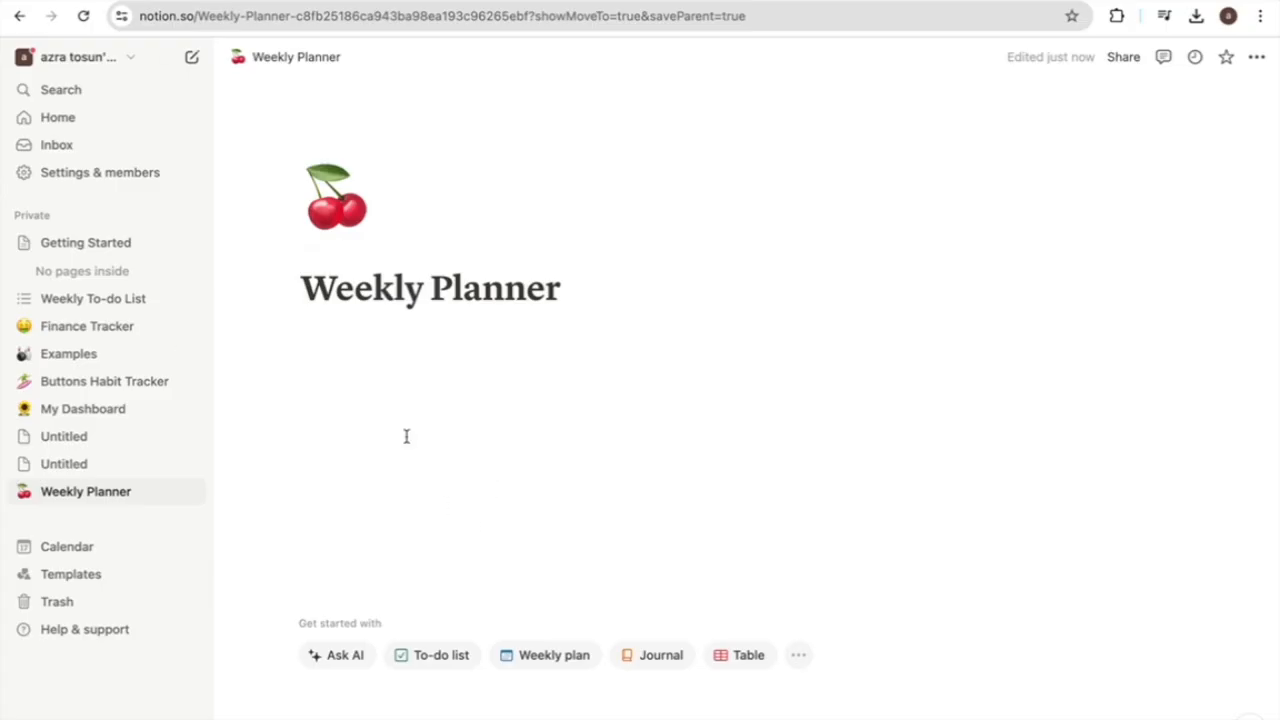
- Add a page cover, look through the cover sources and choose the green-to-orange gradient from the Color & Gradient gallery
mouse_move(320, 257)
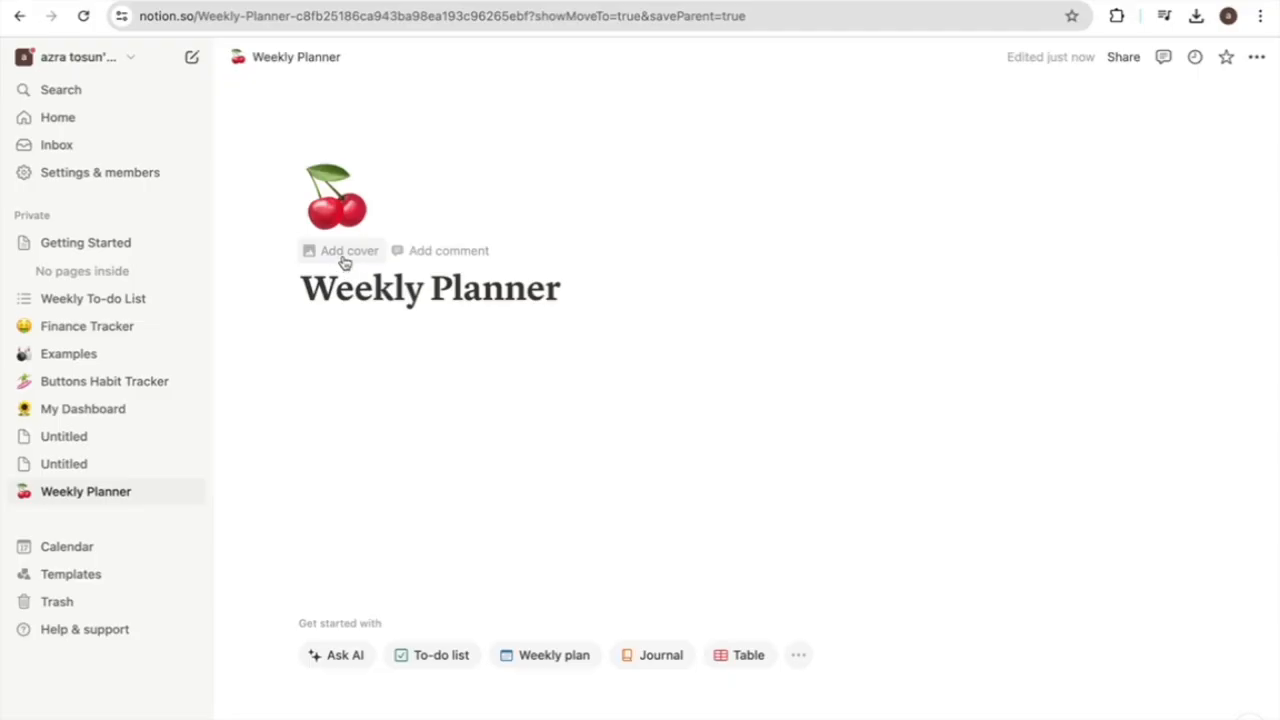
click(345, 264)
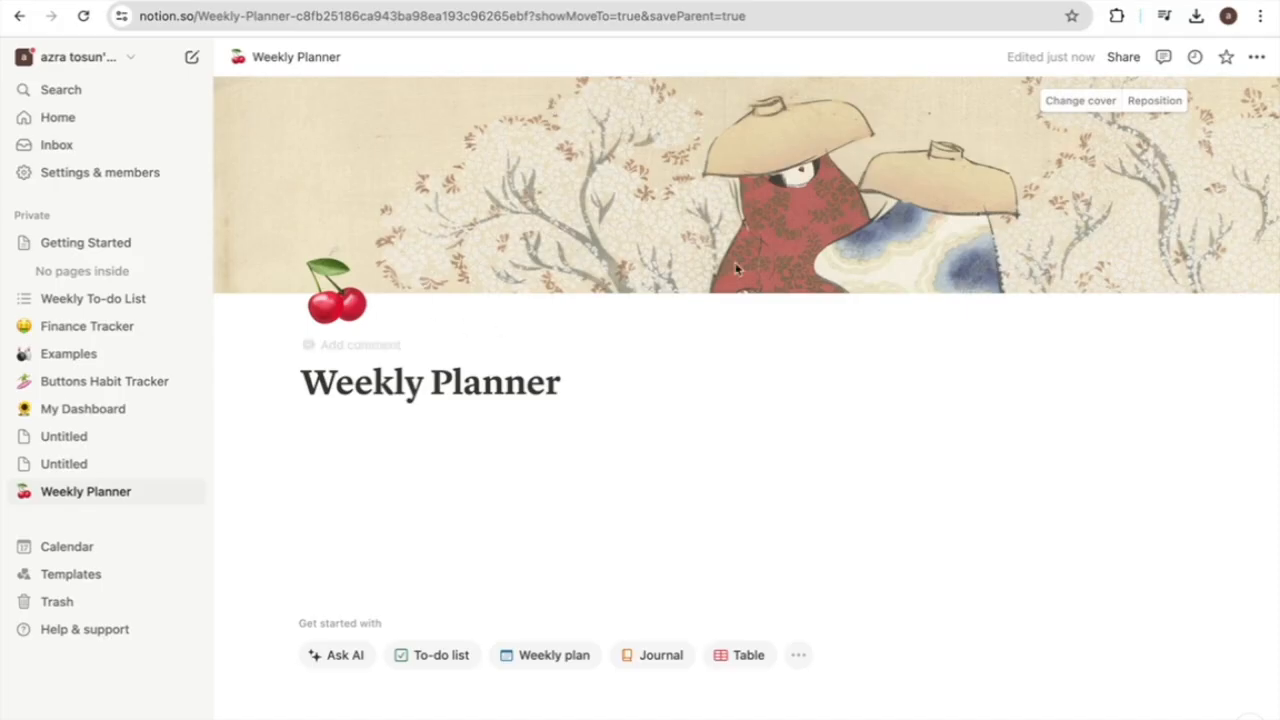
click(1081, 102)
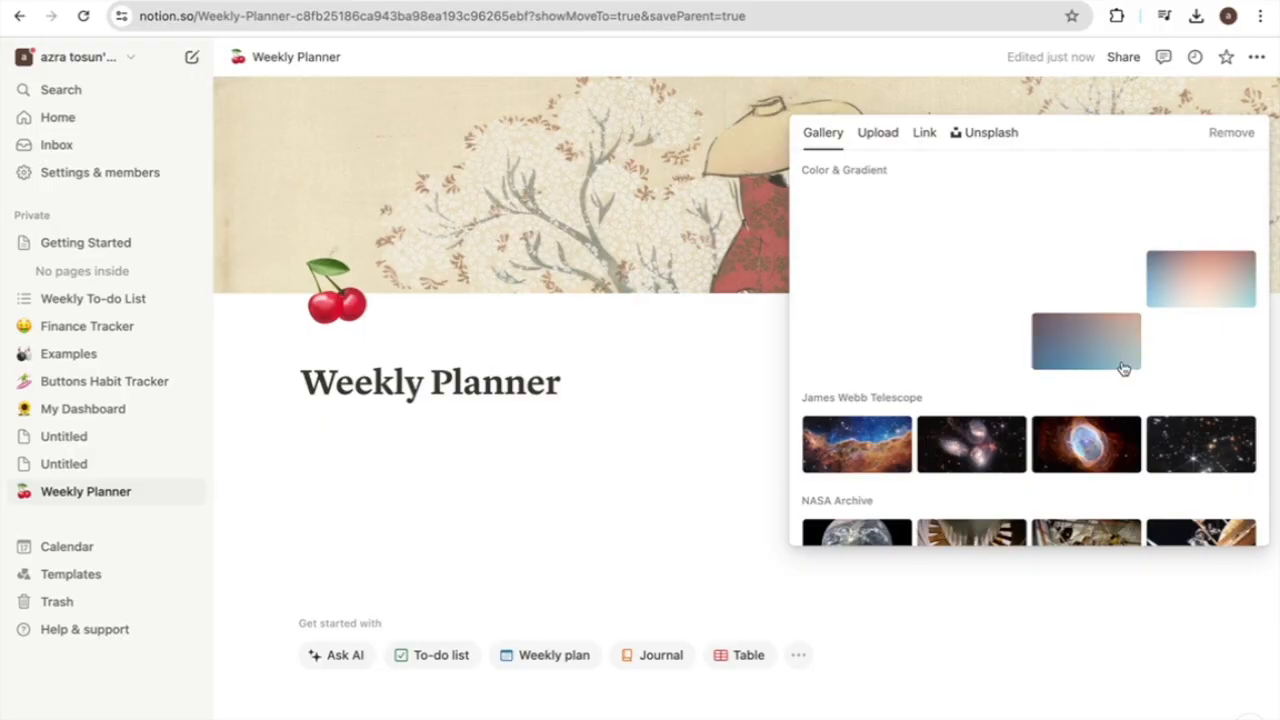
scroll(1123, 369, down, 5)
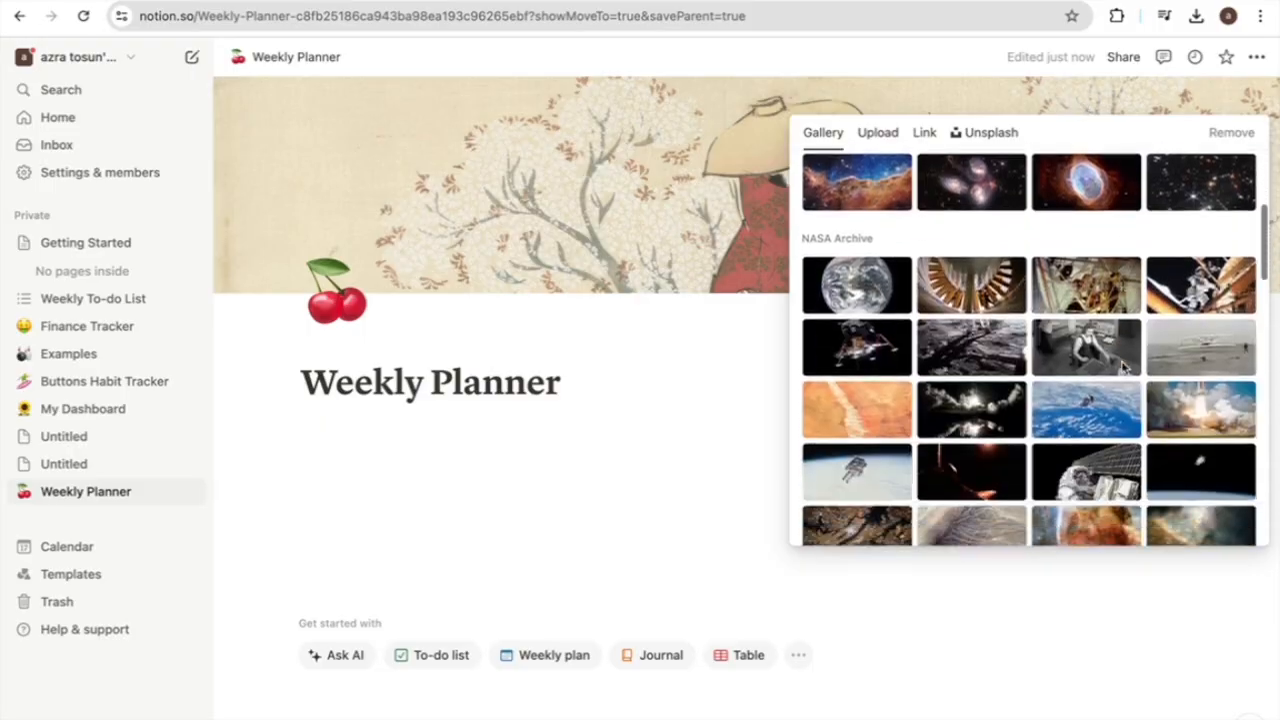
scroll(1123, 369, down, 10)
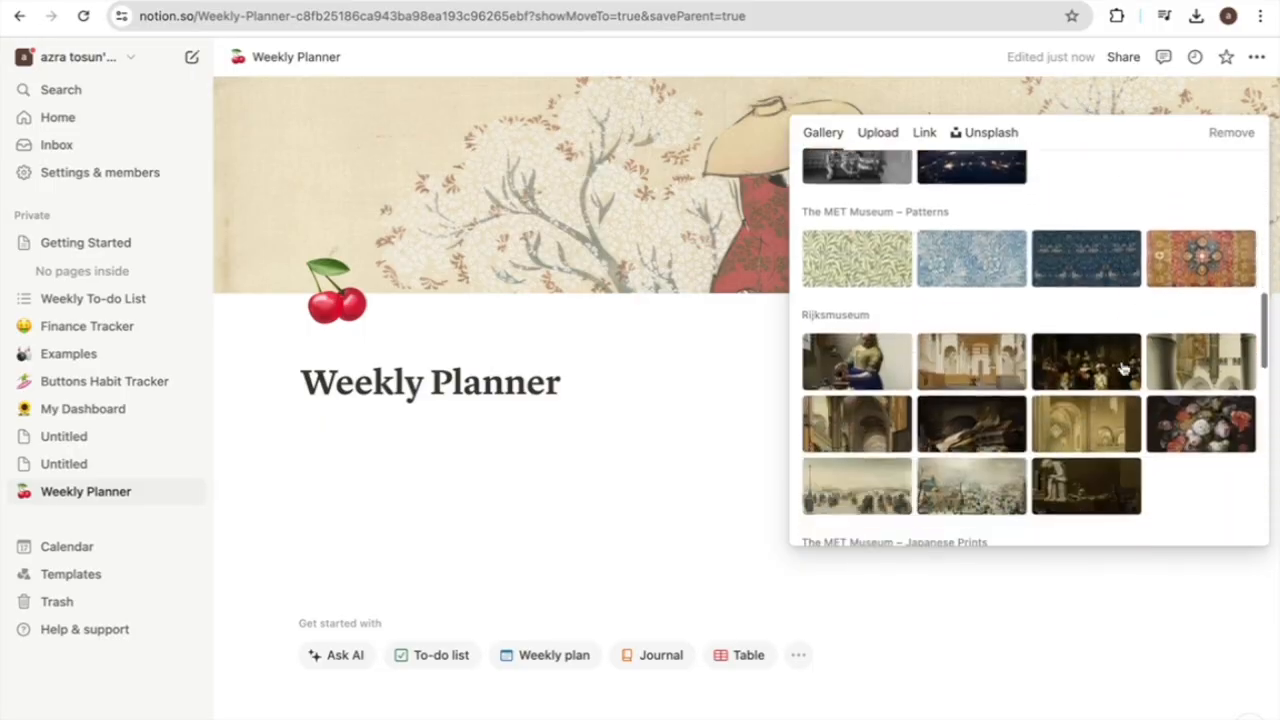
scroll(1123, 369, down, 4)
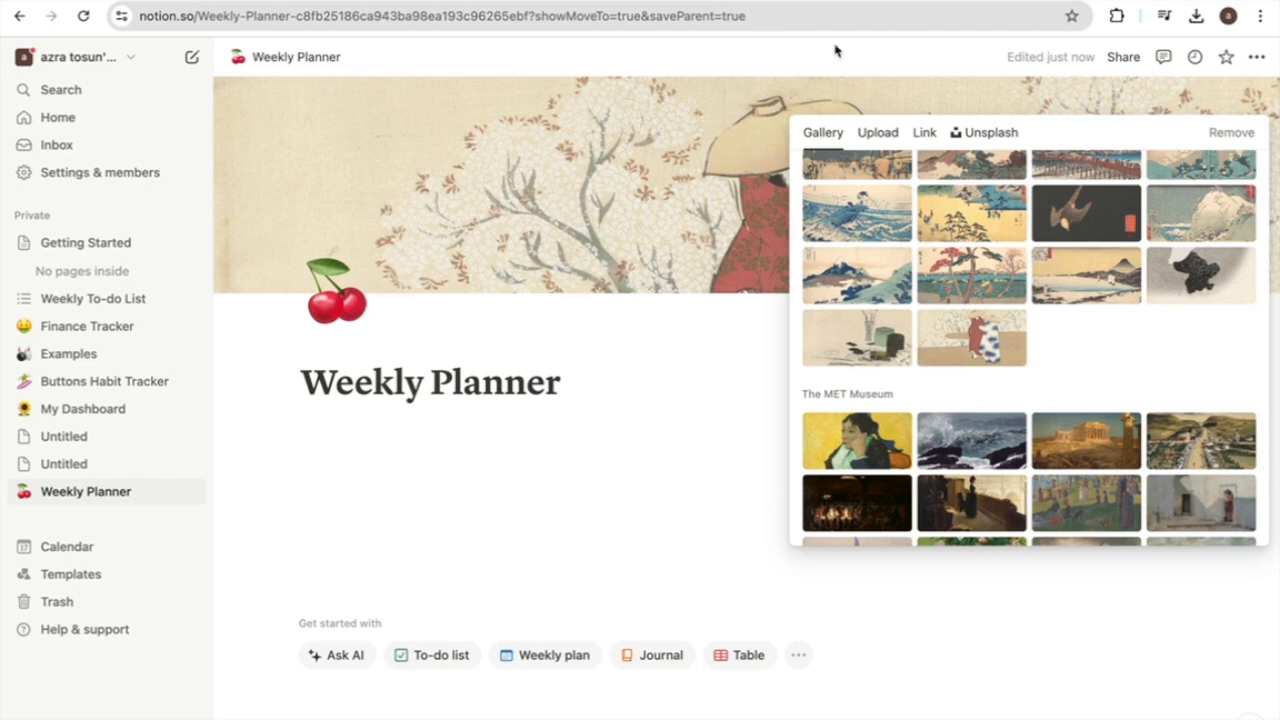
click(884, 136)
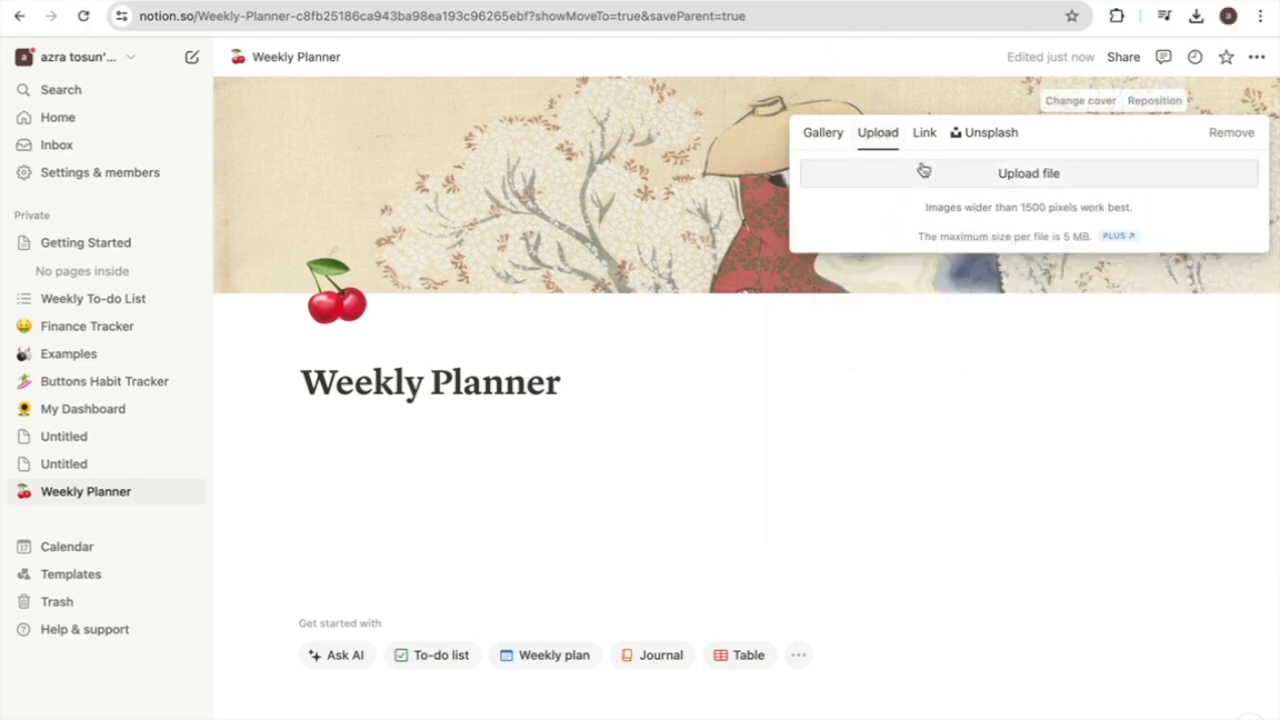
click(923, 135)
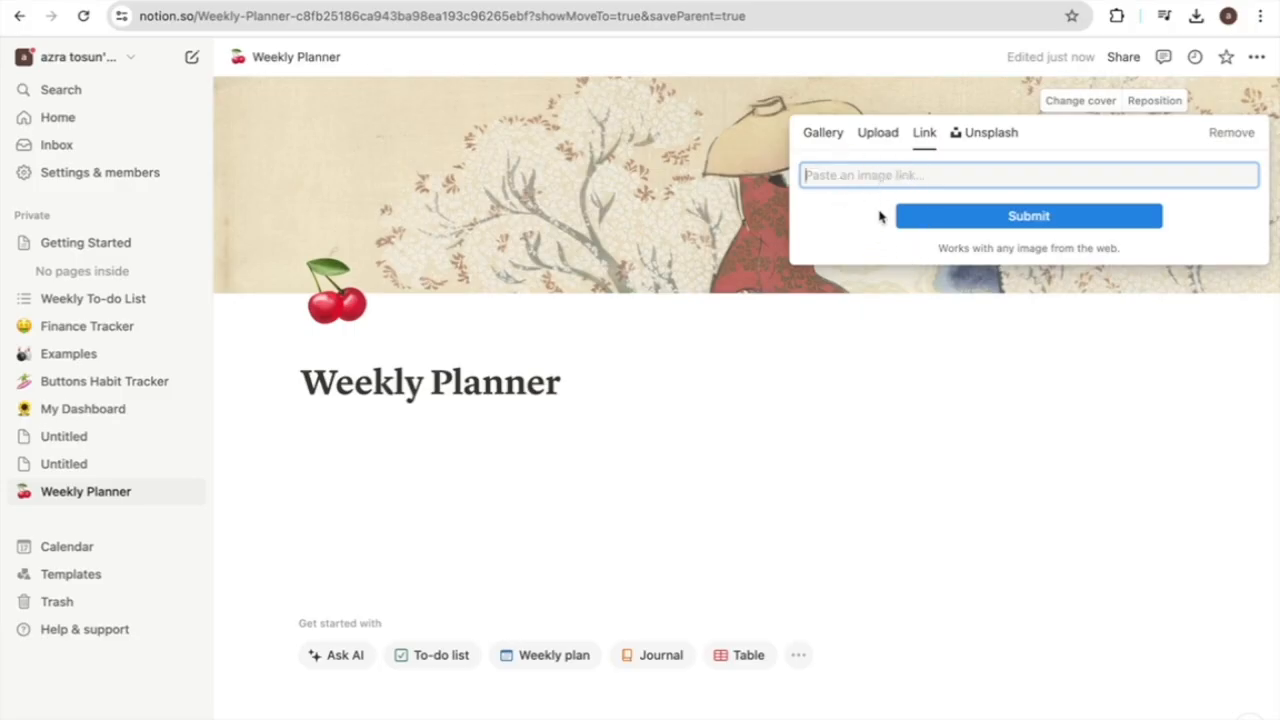
click(986, 132)
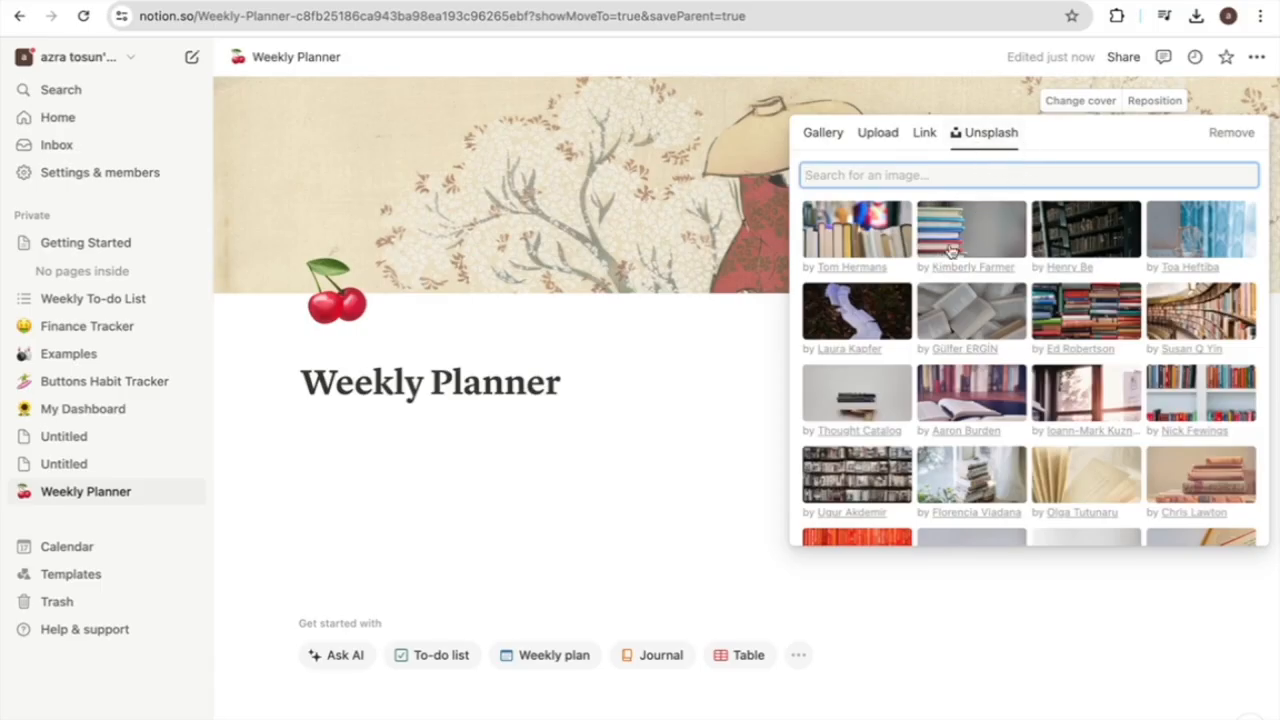
click(826, 134)
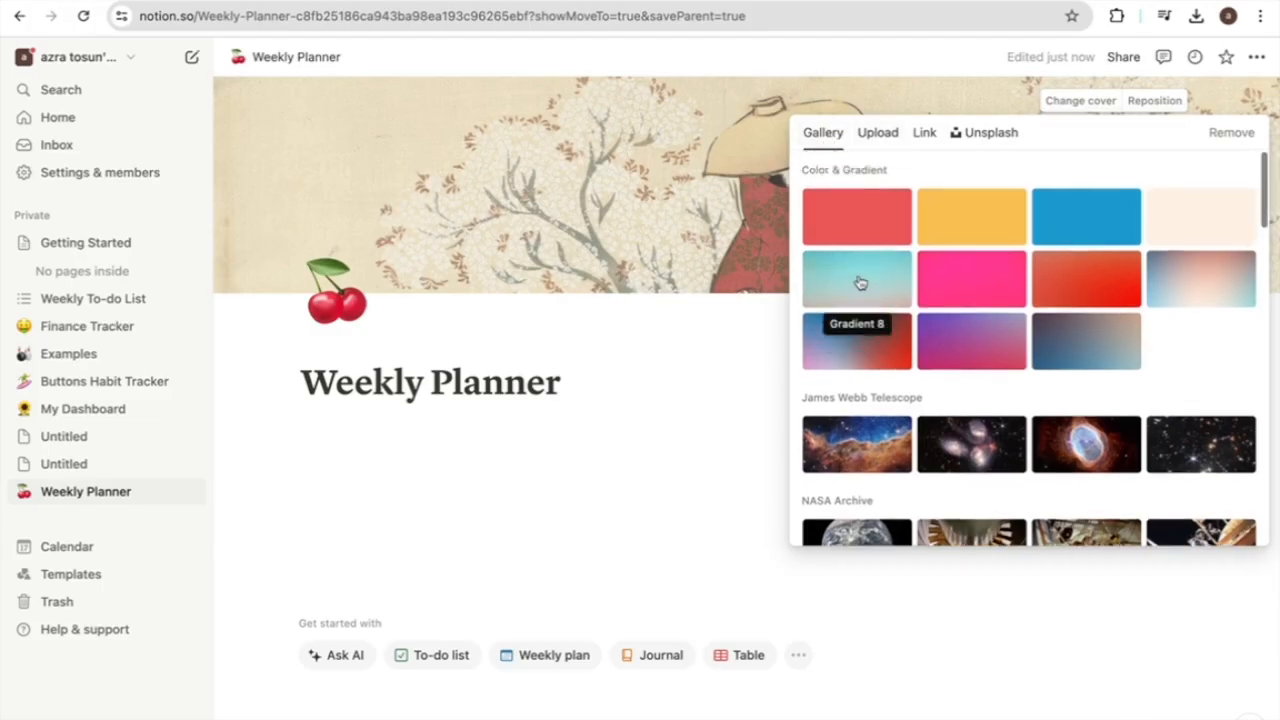
click(868, 322)
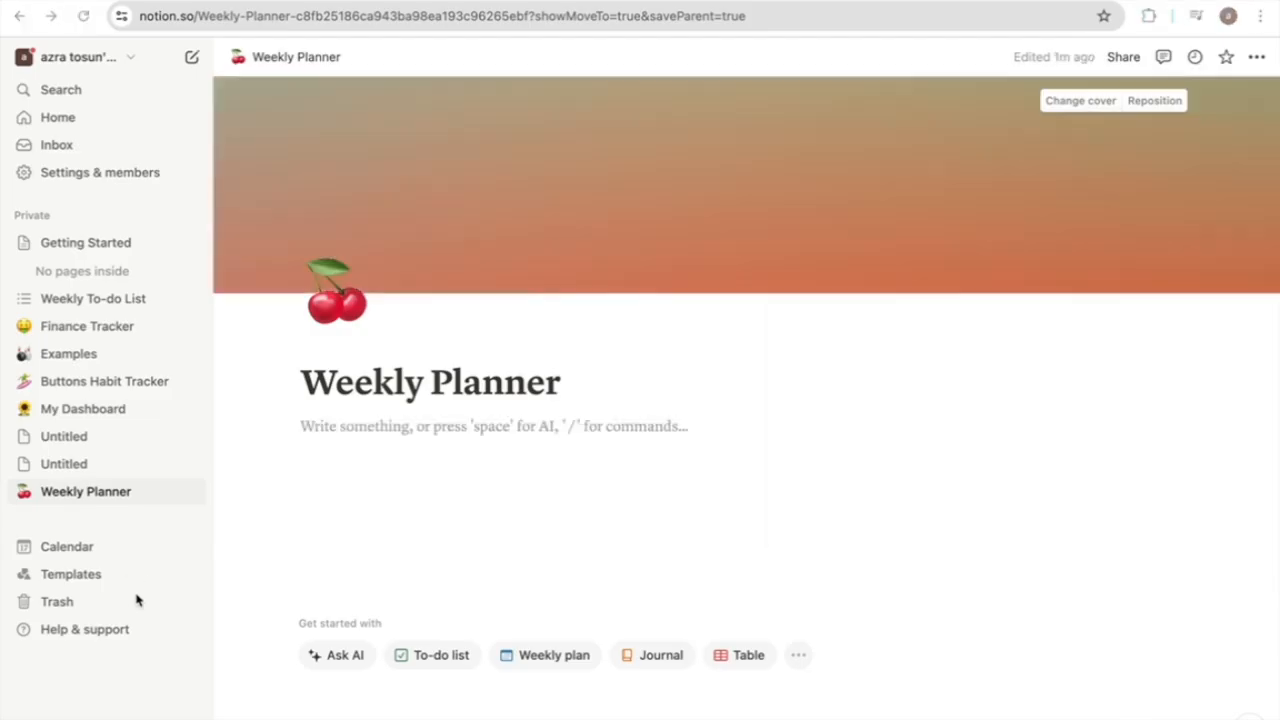
- Look through the available block types and the empty block's actions, including its page-conversion and color options
scroll(418, 553, down, 1)
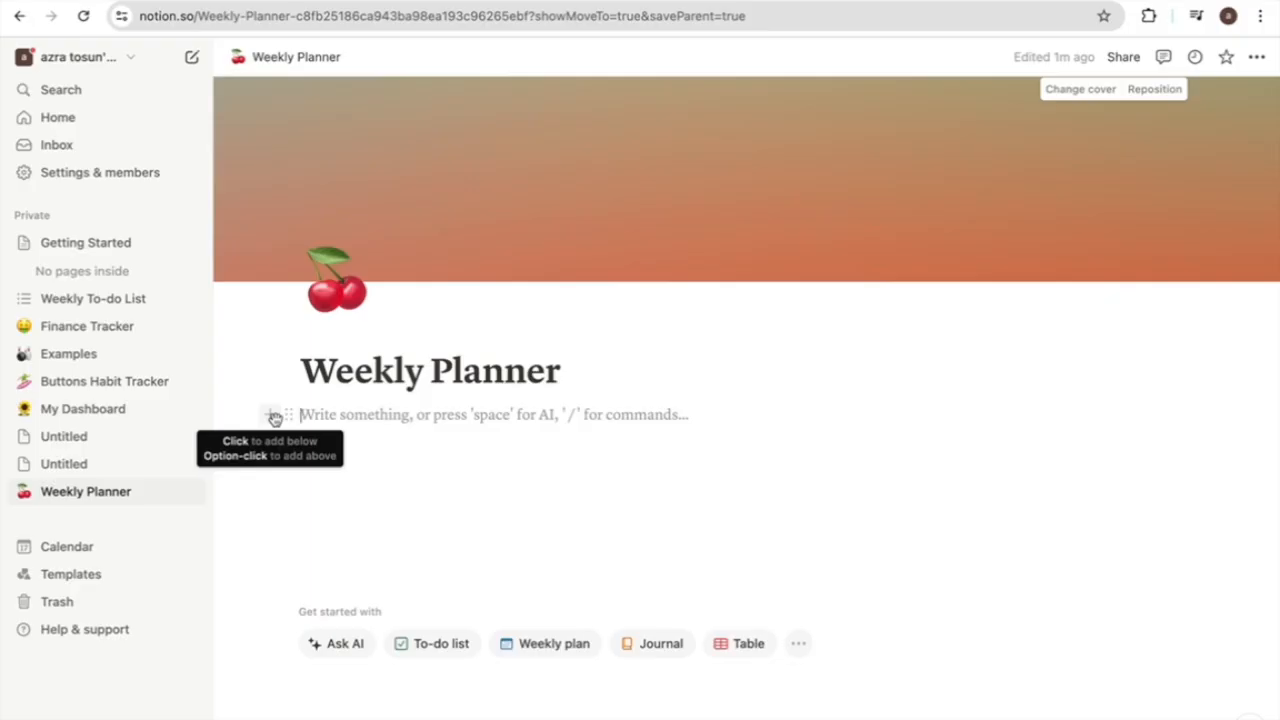
click(274, 417)
scroll(332, 514, down, 3)
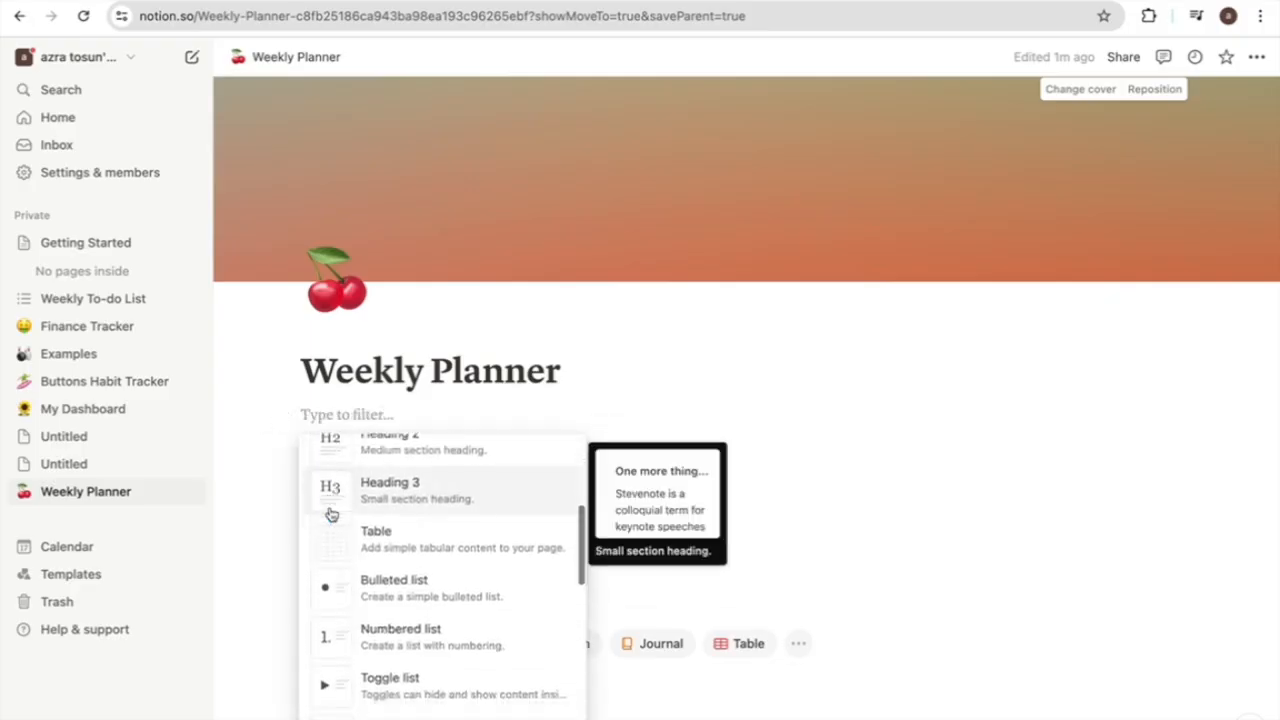
scroll(332, 514, down, 8)
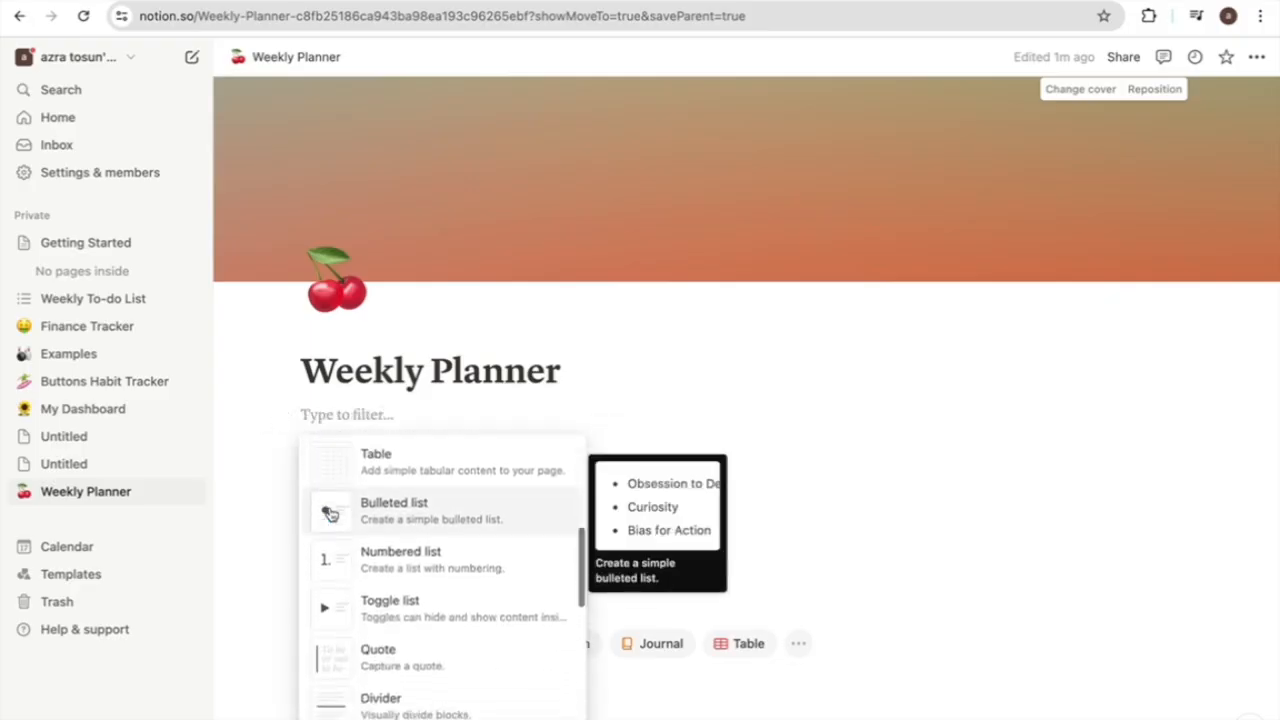
click(334, 407)
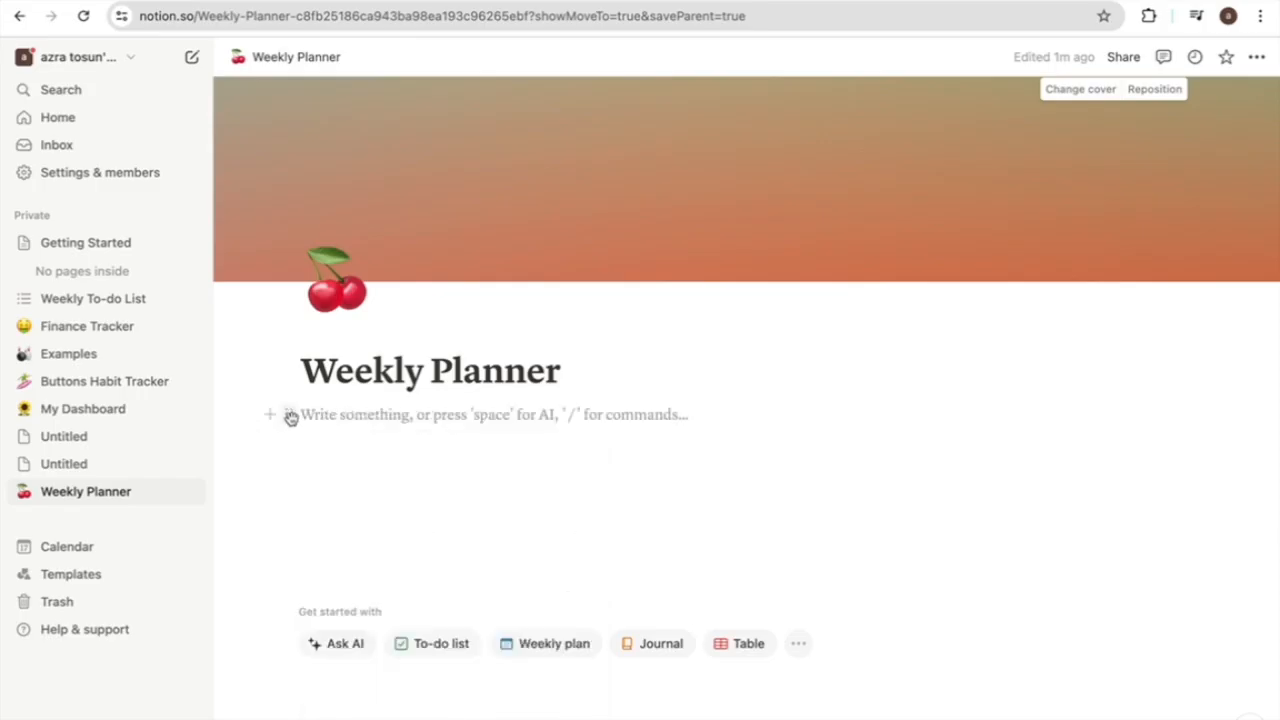
click(289, 416)
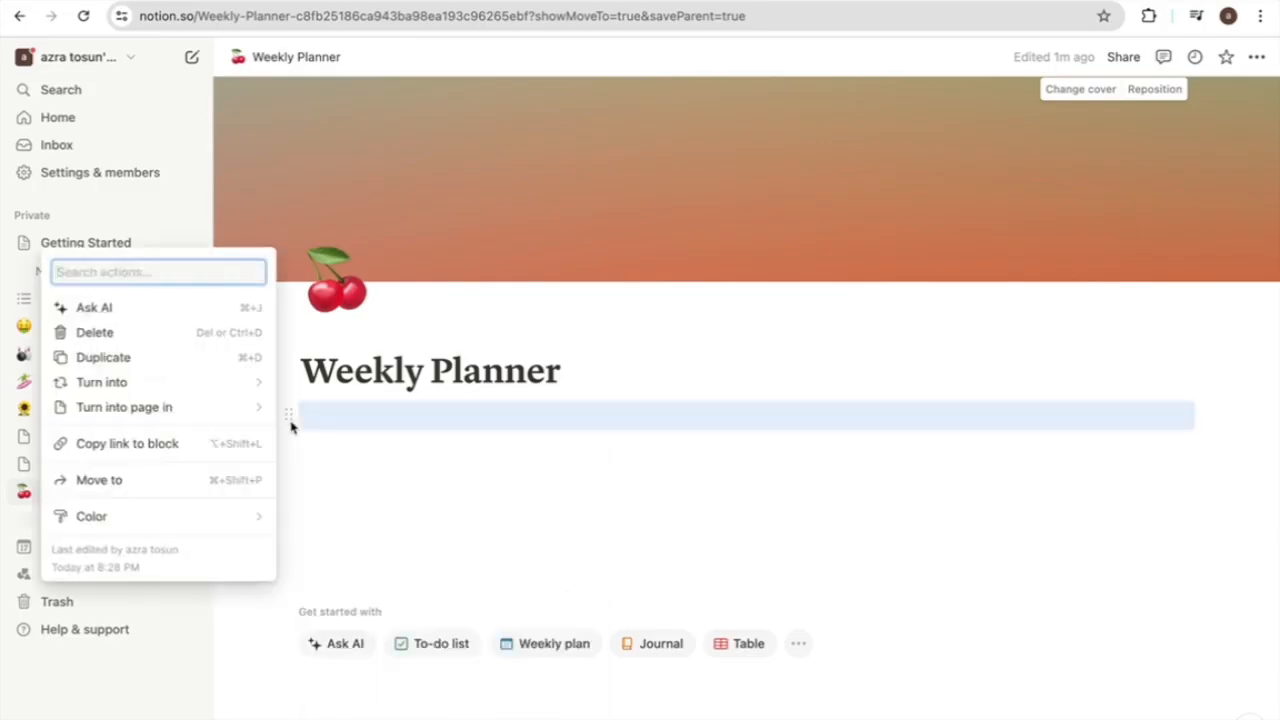
mouse_move(176, 410)
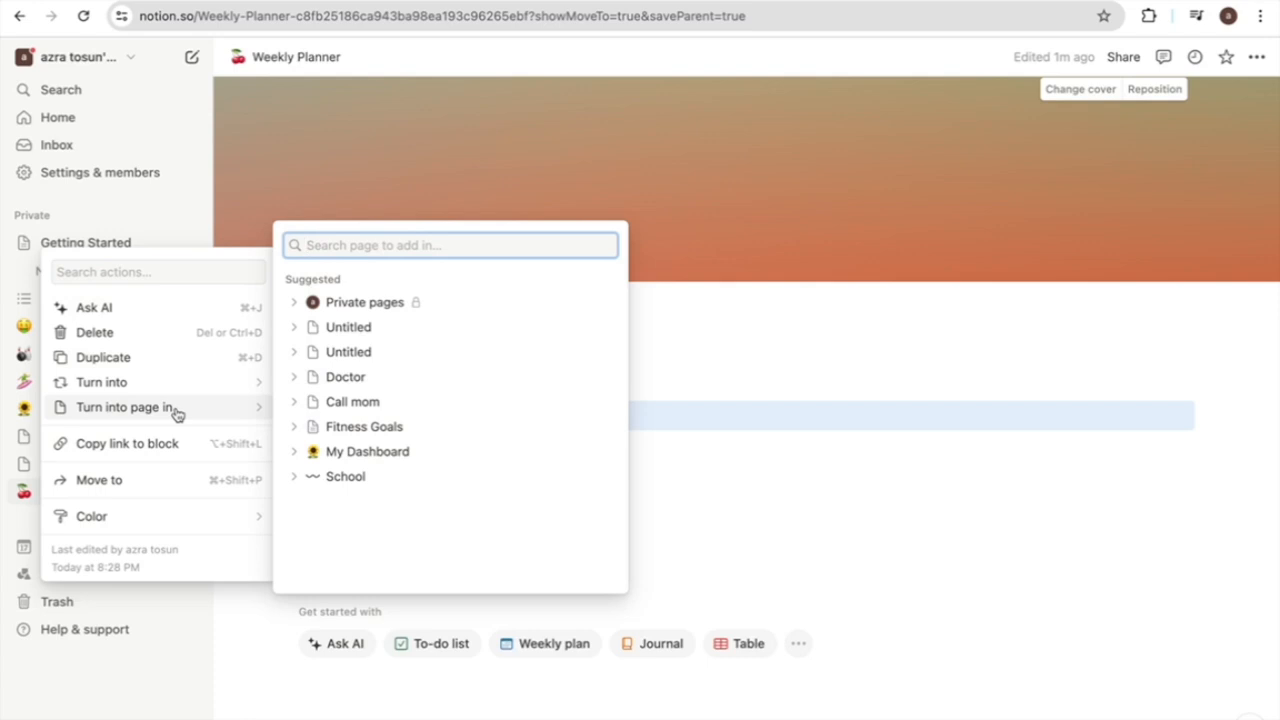
mouse_move(142, 525)
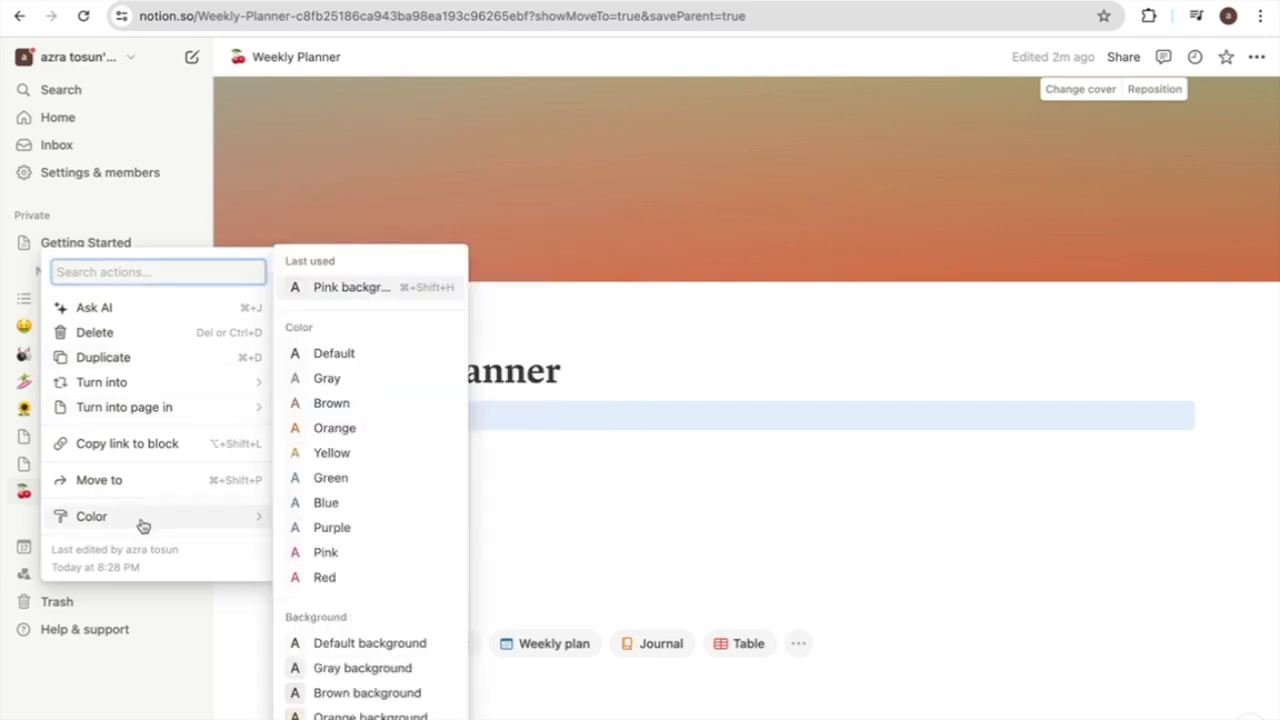
click(491, 451)
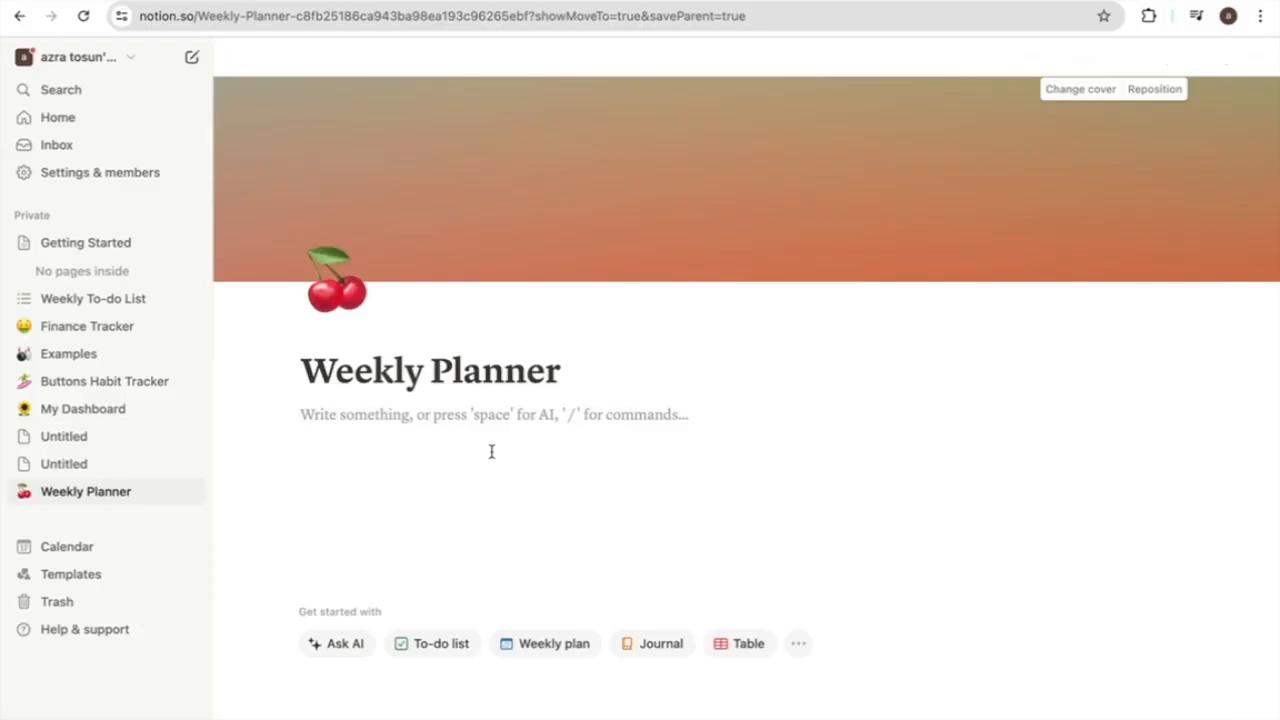
text(/)
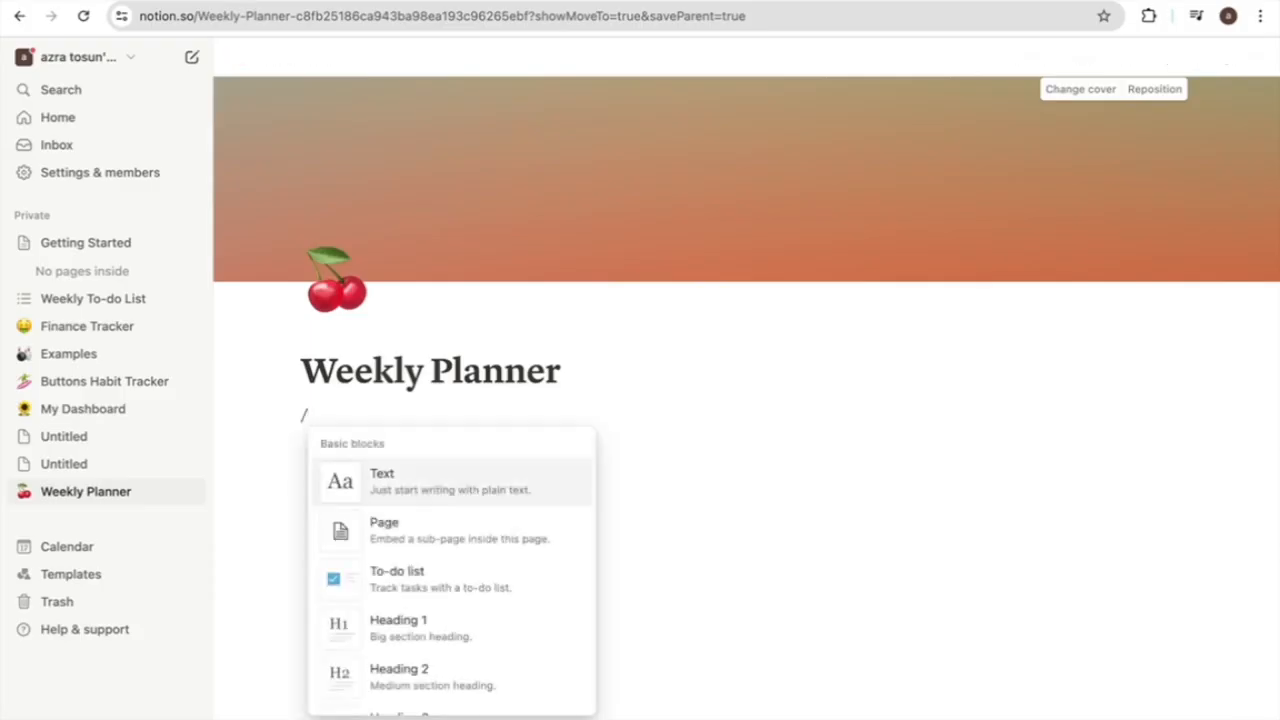
key(BackSpace)
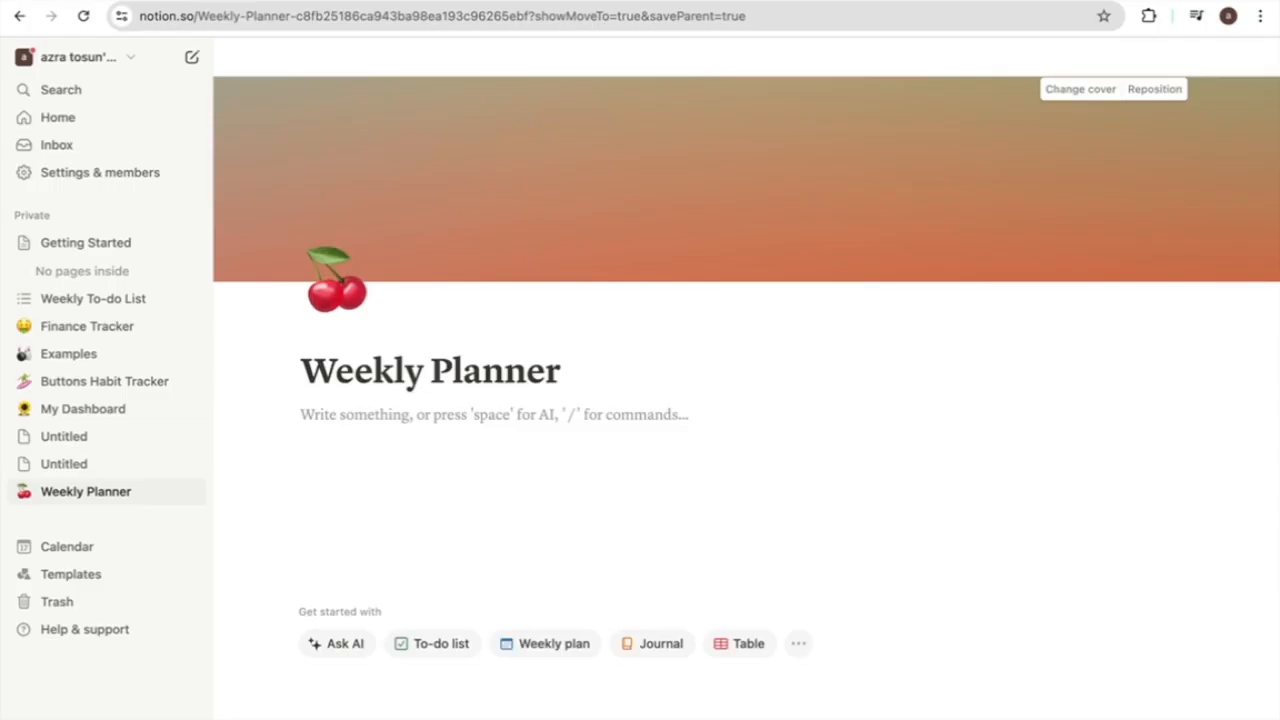
- Try inserting a callout block below the Weekly Planner title
text(/)
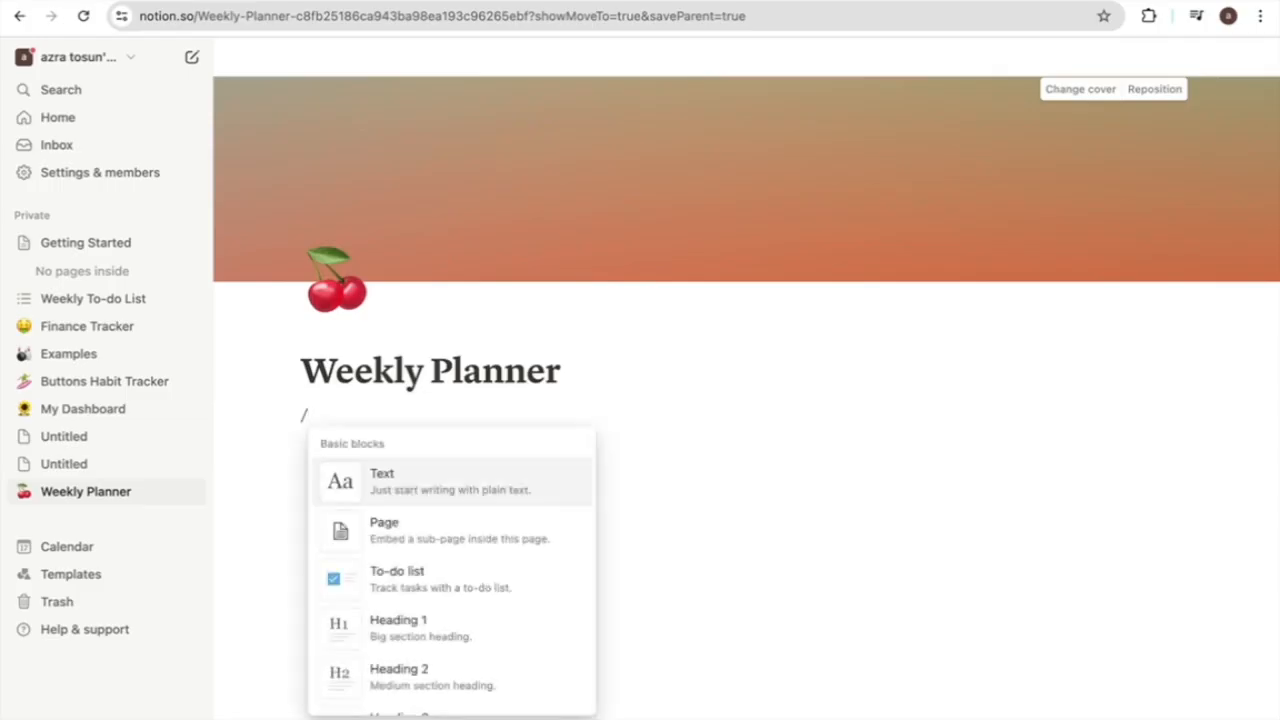
text(callout)
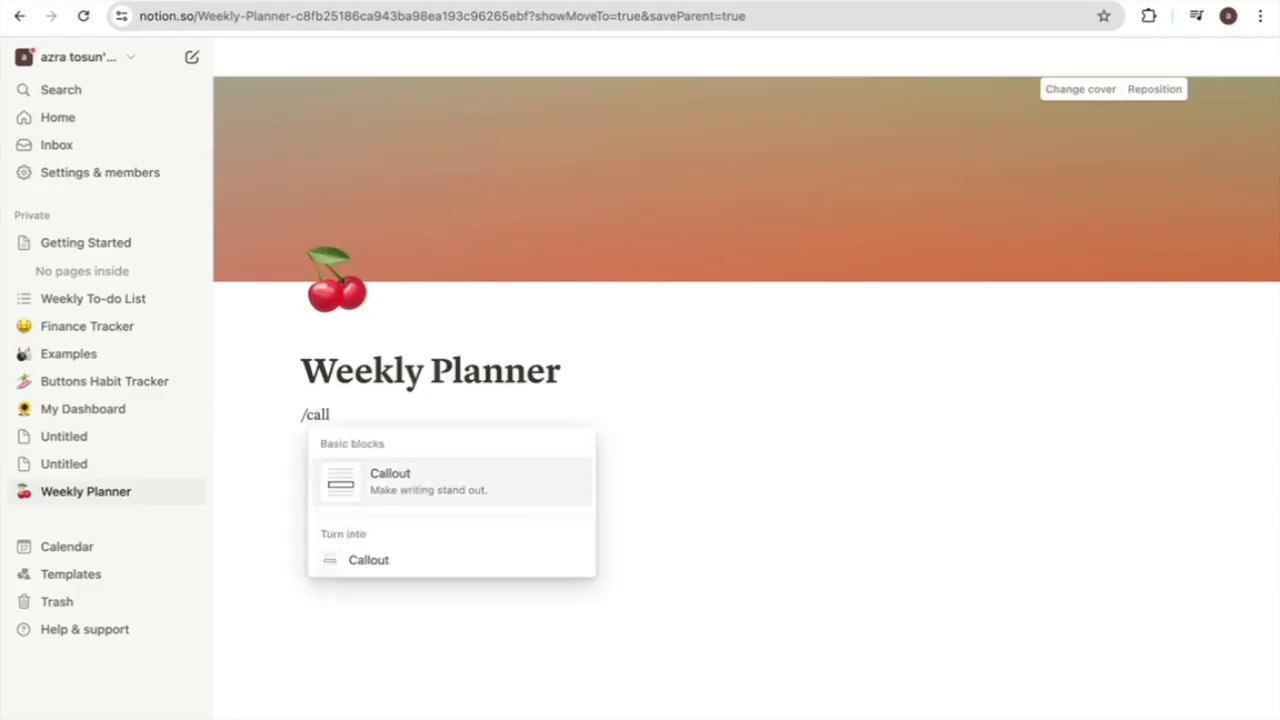
click(407, 494)
key(BackSpace)
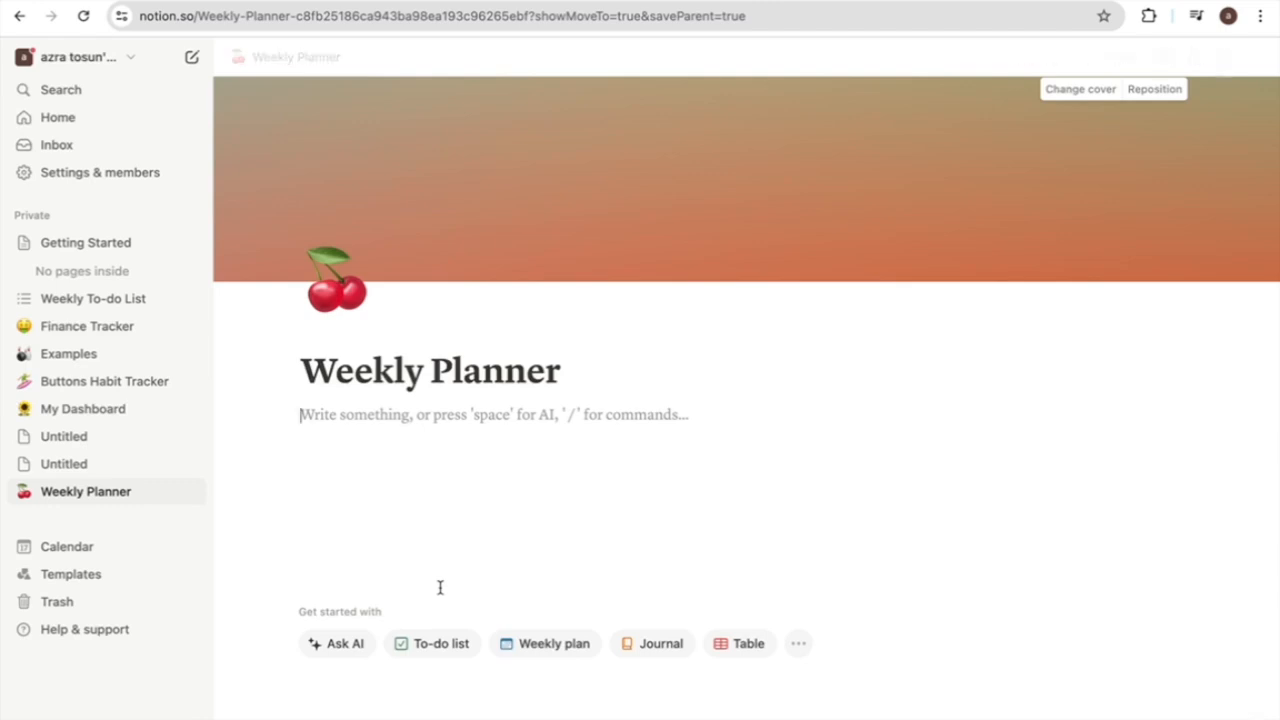
- Insert a 5-column layout below the Weekly Planner title
text(/)
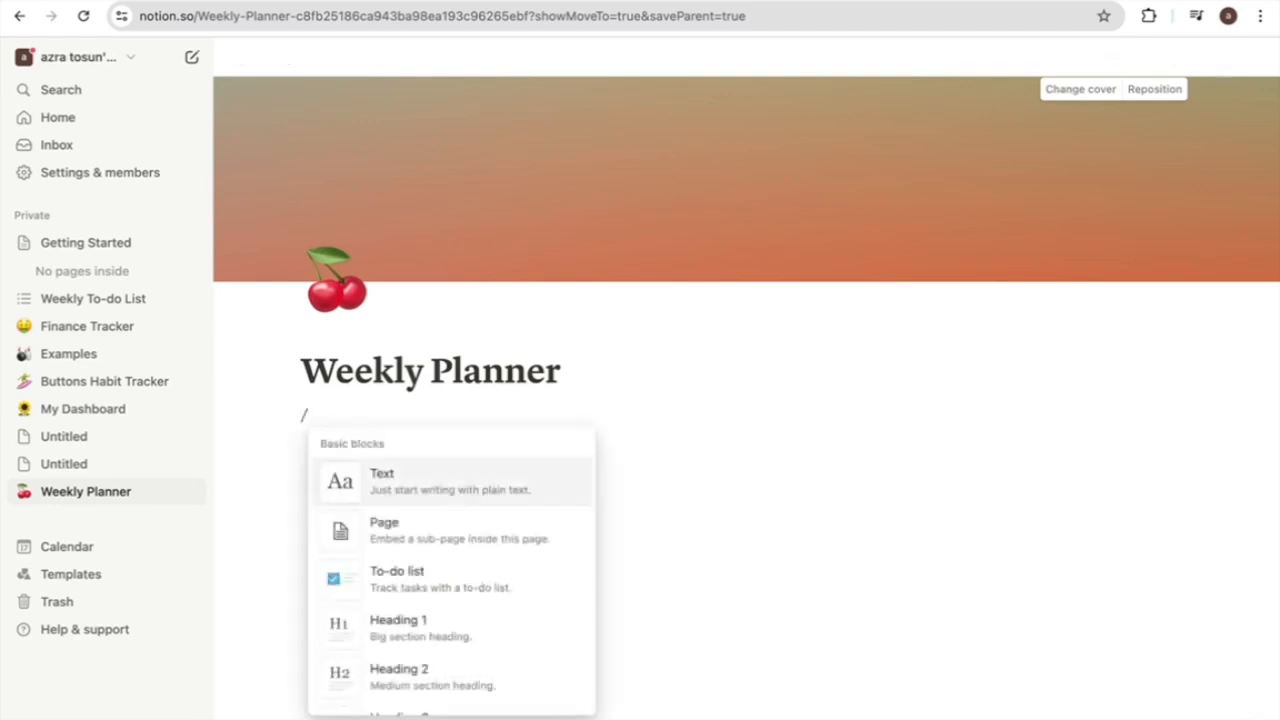
text(column)
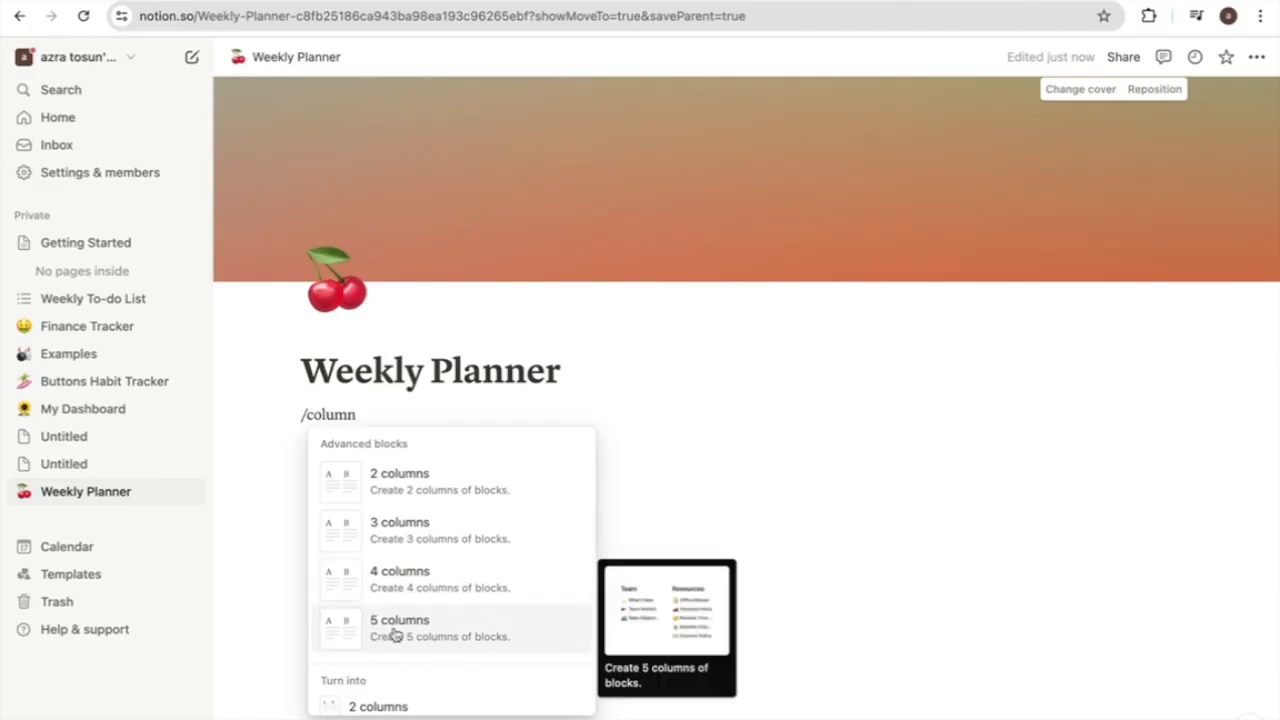
click(482, 638)
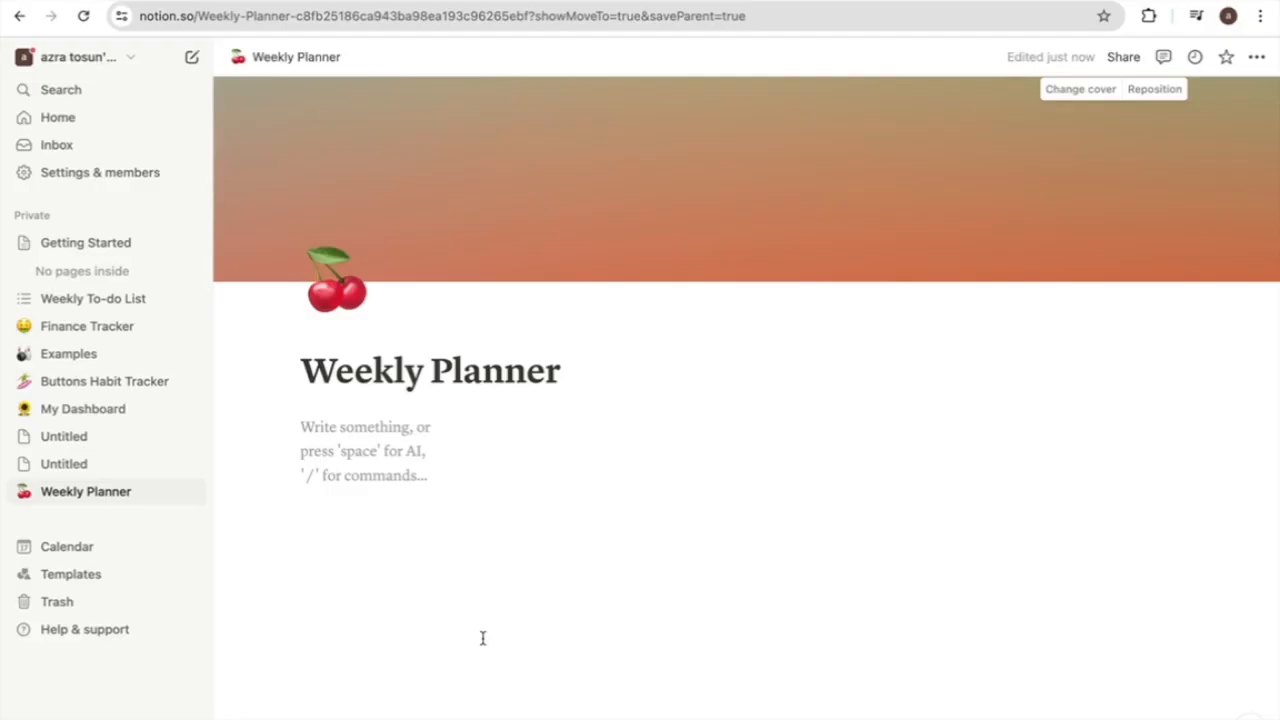
- Add a Heading 3 block reading "Monday" in the first column
text(/)
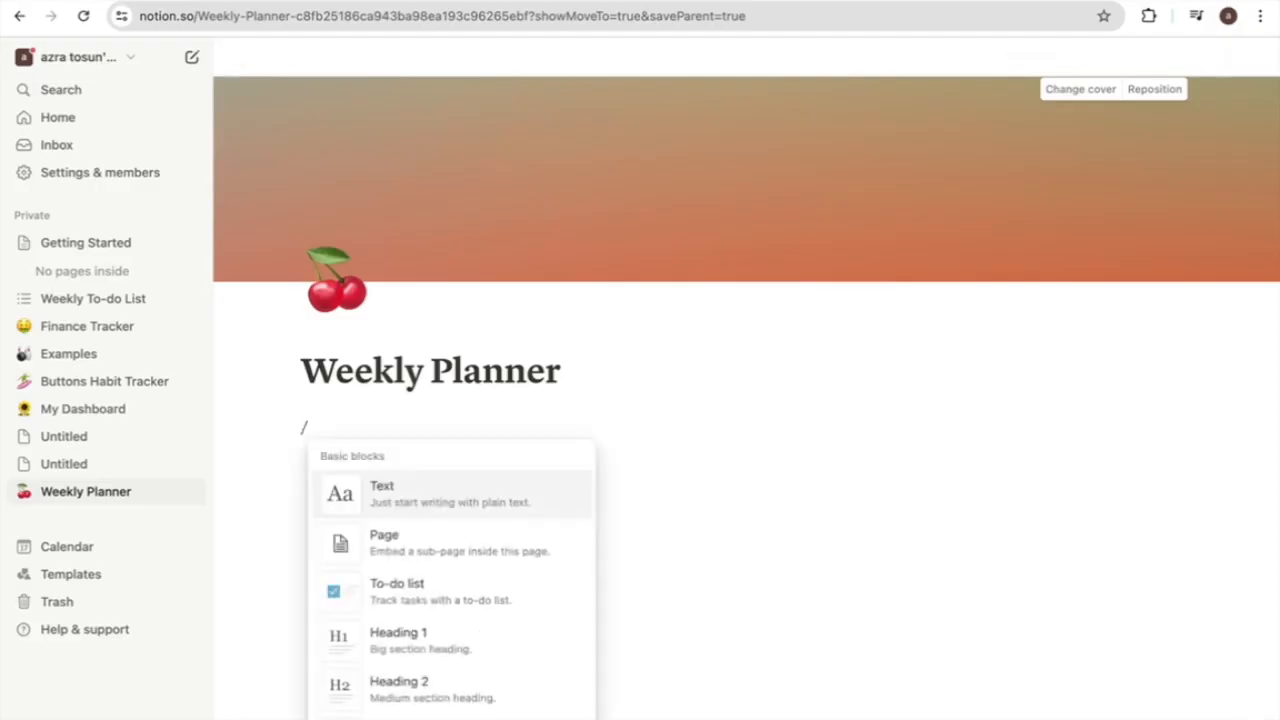
text(head)
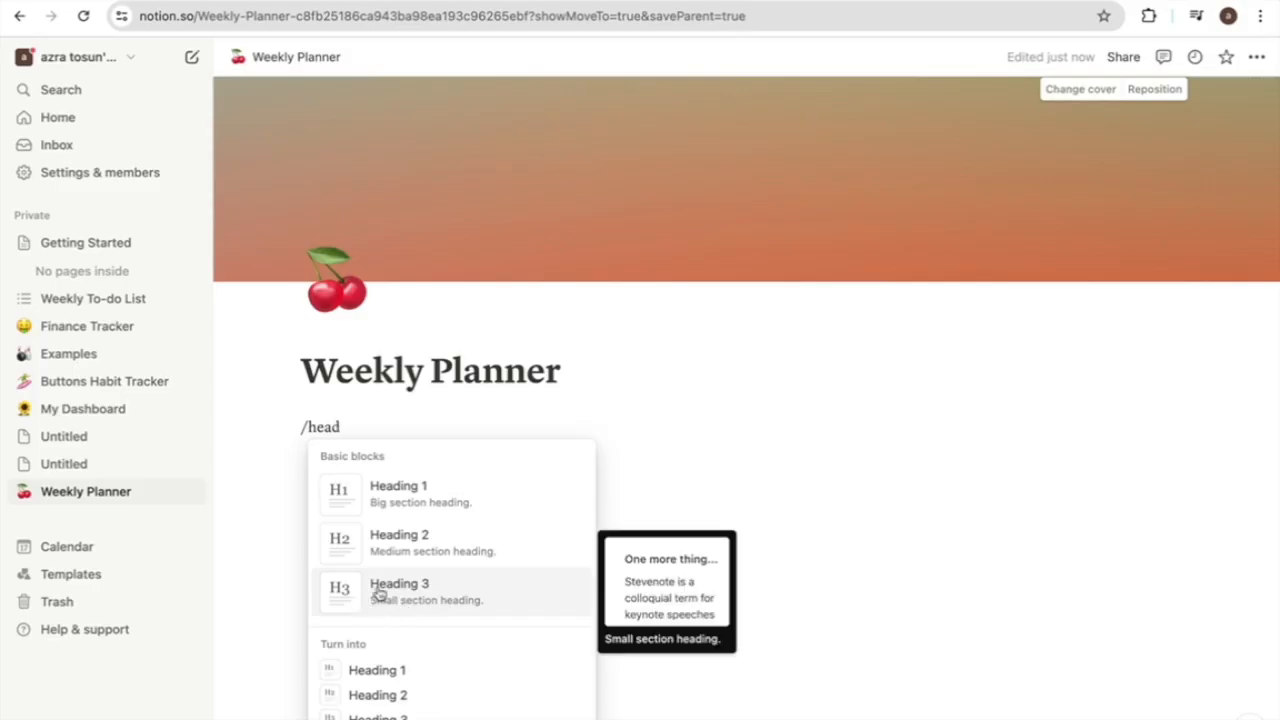
click(430, 598)
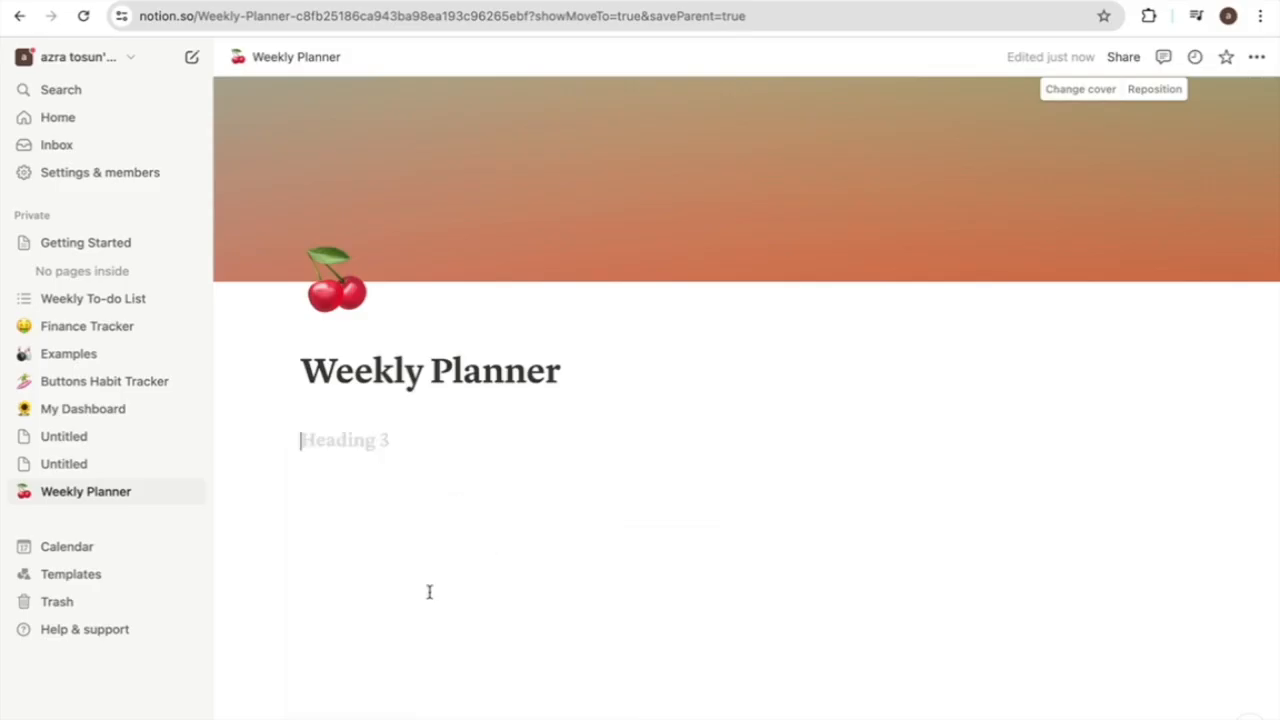
text(Monday)
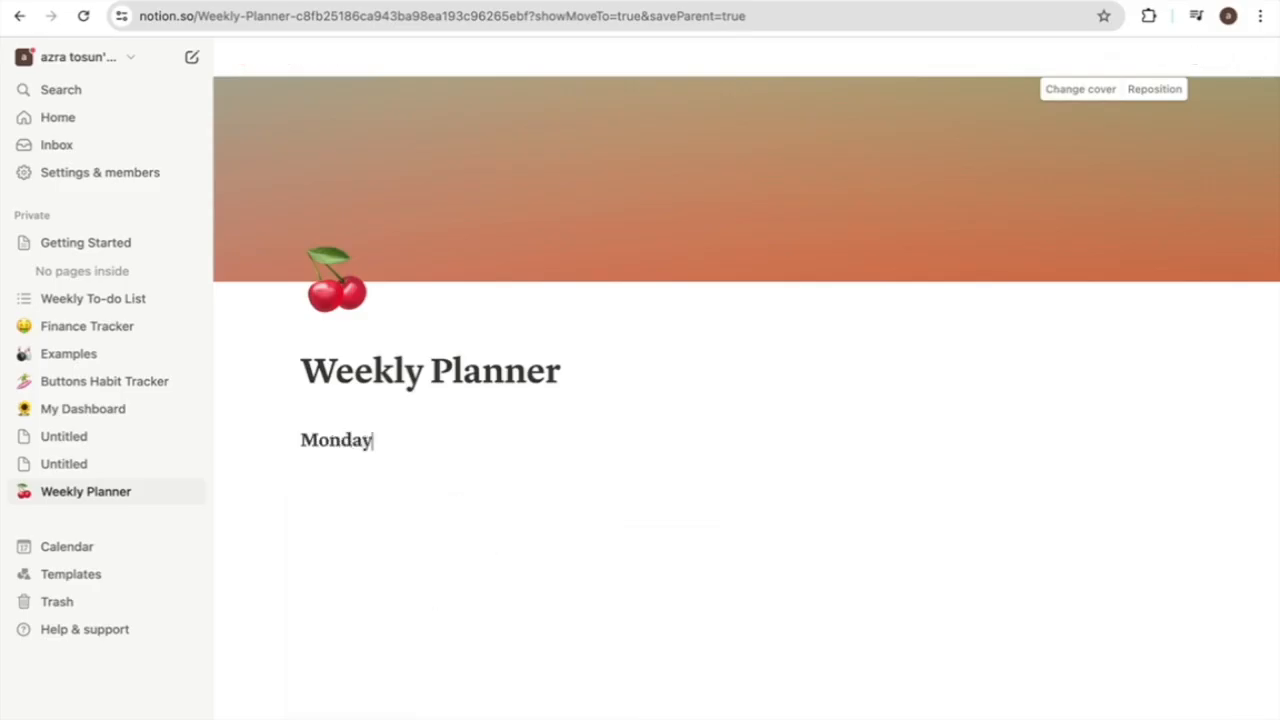
- Try bold and italic formatting on the "Monday" heading text
double_click(375, 443)
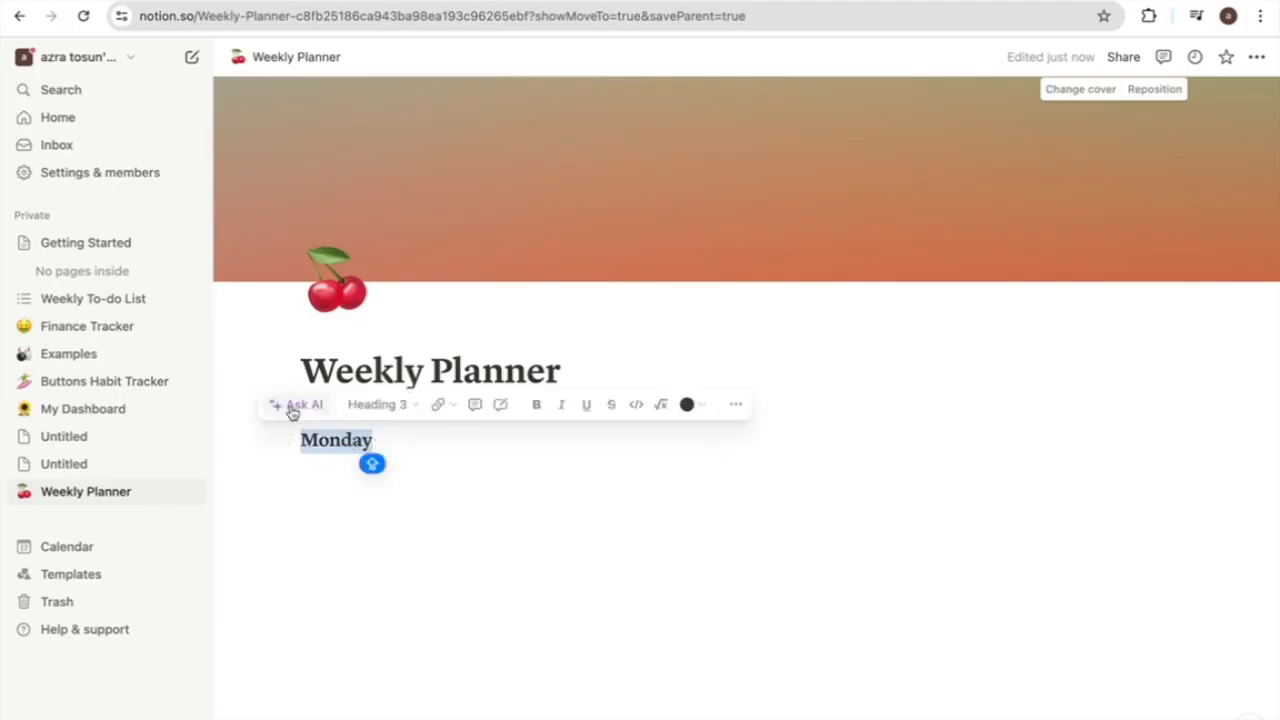
click(538, 410)
click(563, 410)
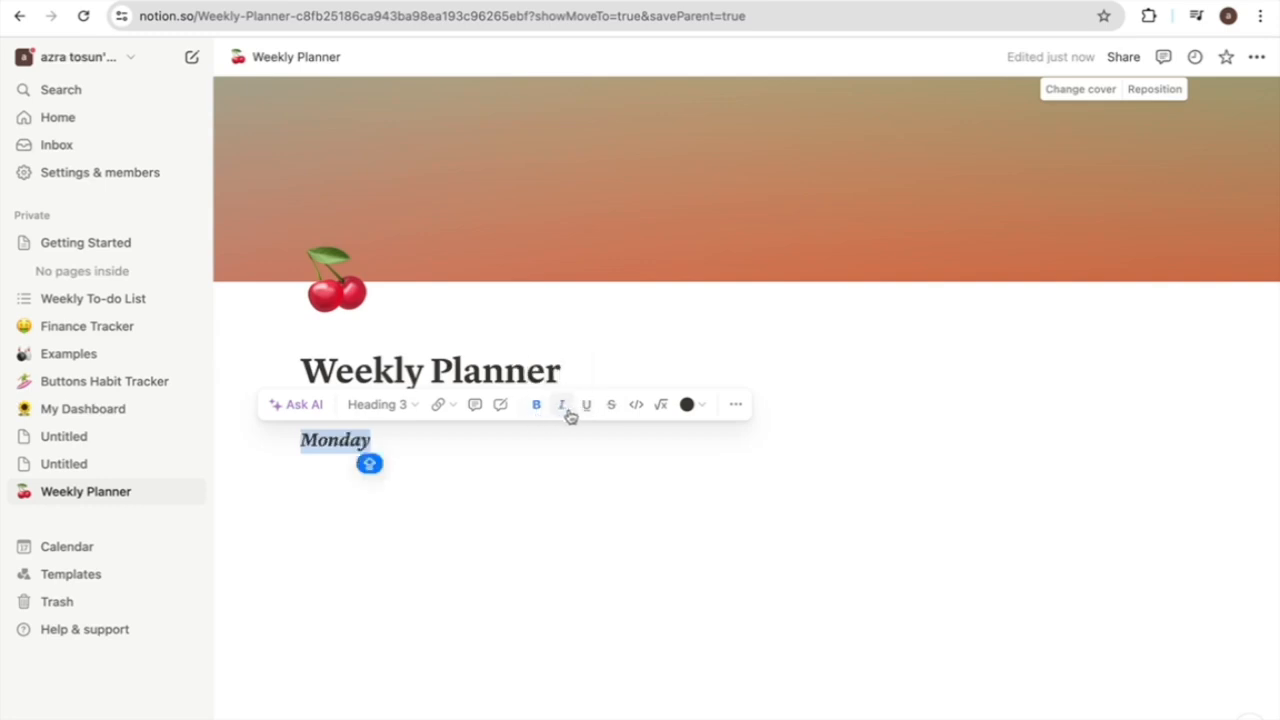
click(562, 407)
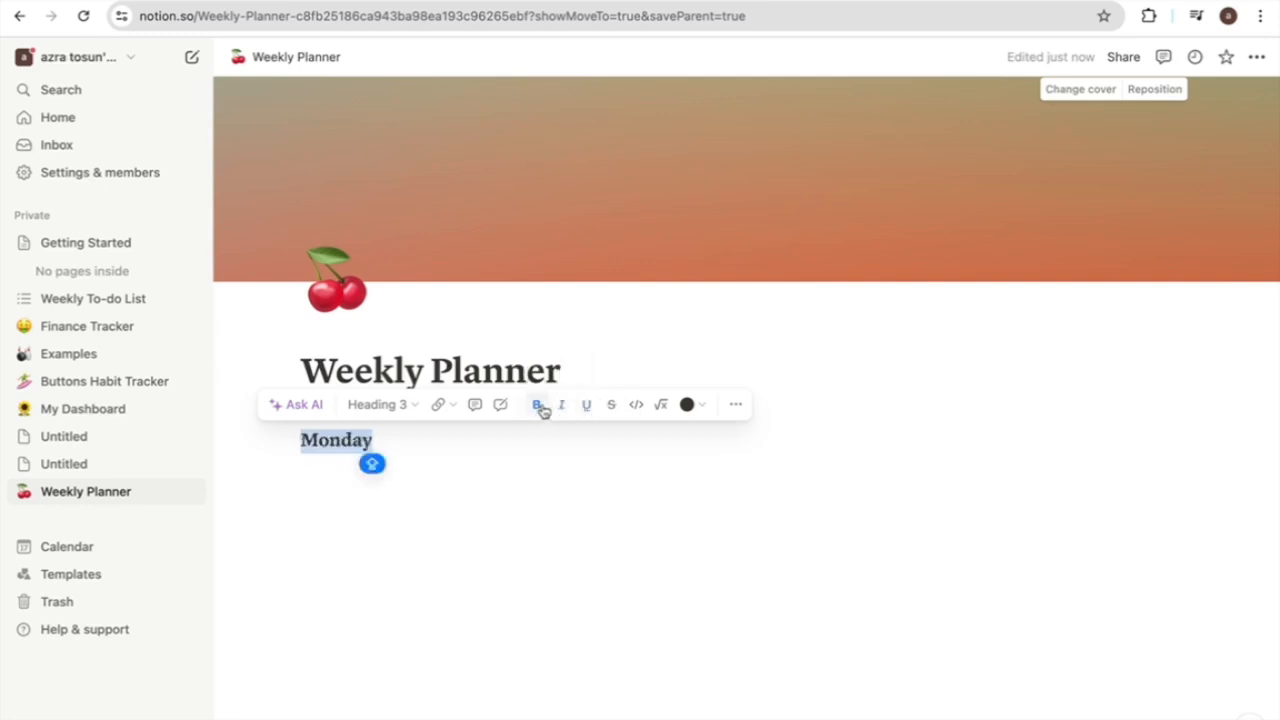
click(536, 407)
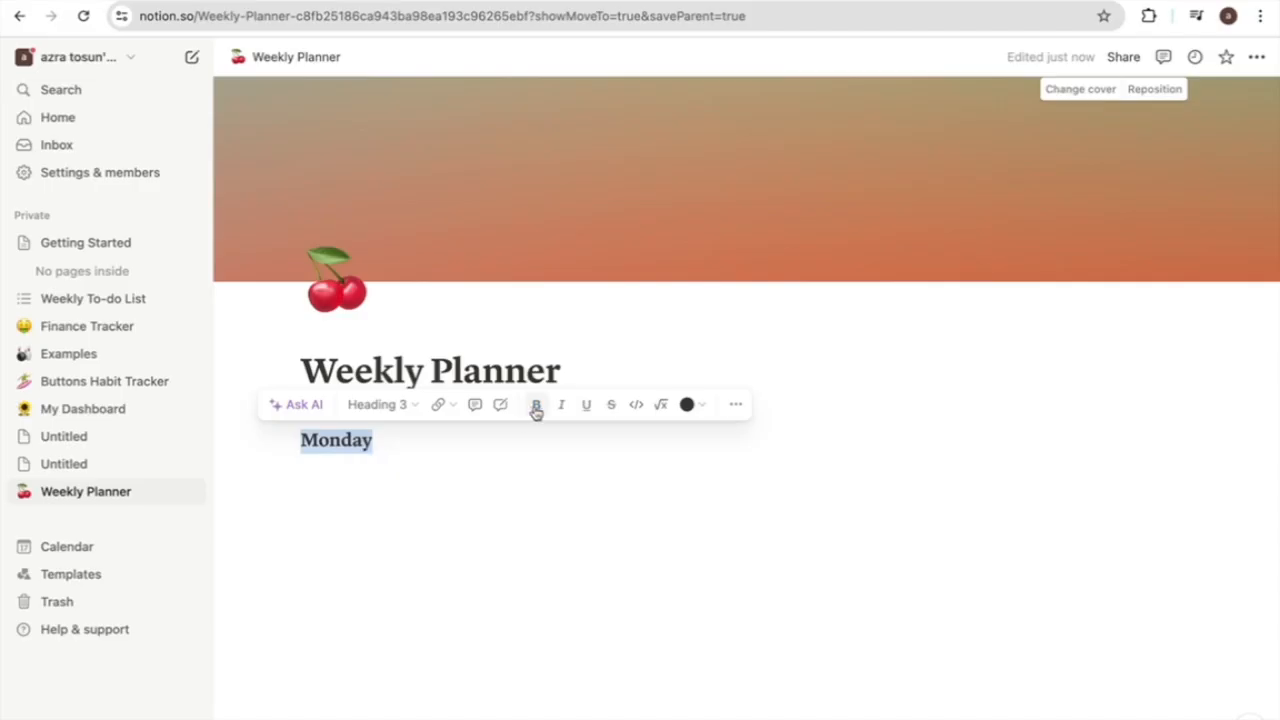
- Give the "Monday" heading an orange background
click(736, 404)
mouse_move(787, 684)
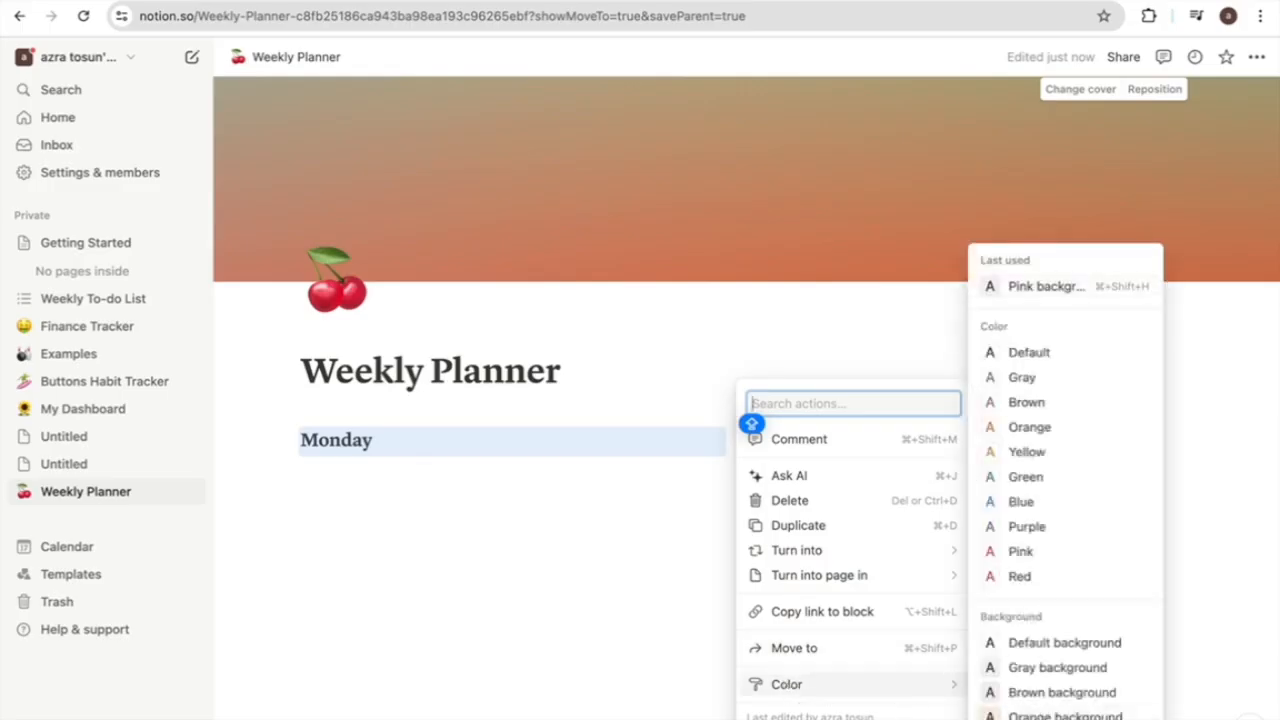
scroll(1040, 712, down, 1)
scroll(1045, 705, up, 1)
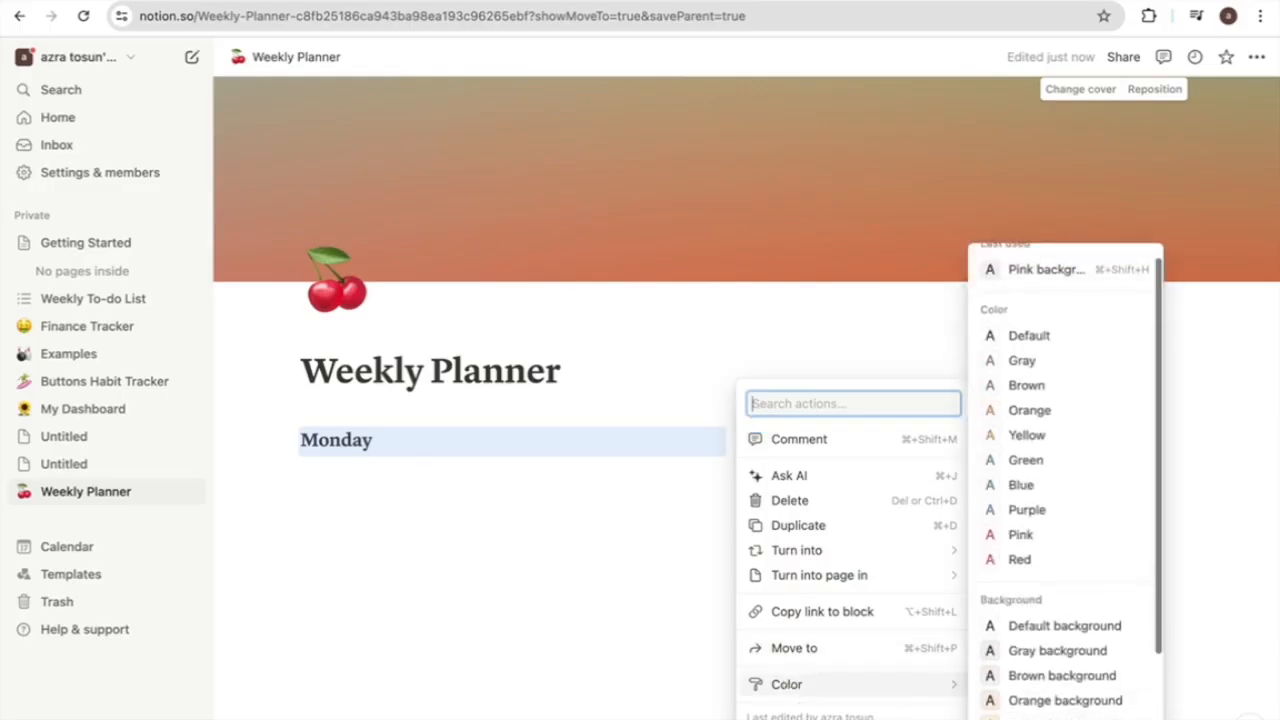
click(1060, 704)
click(702, 587)
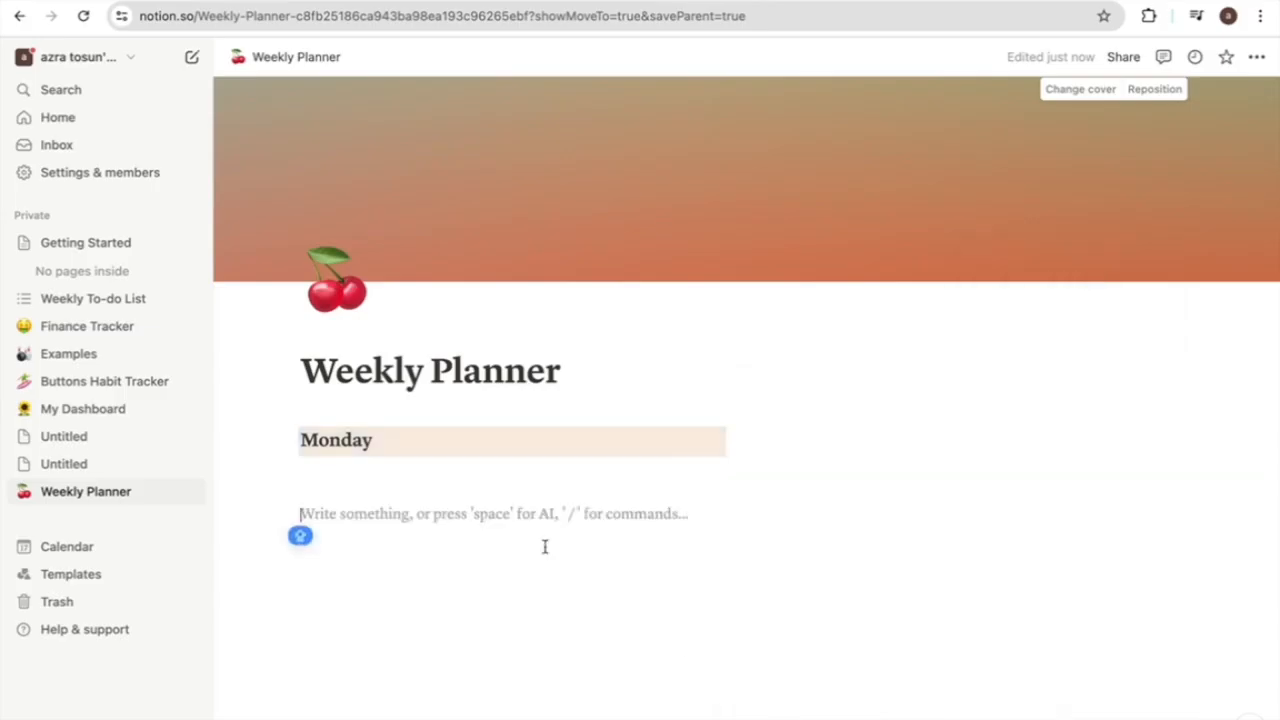
- Insert a to-do list item reading "To-do" directly under the "Monday" heading
click(506, 456)
key(Caps_Lock)
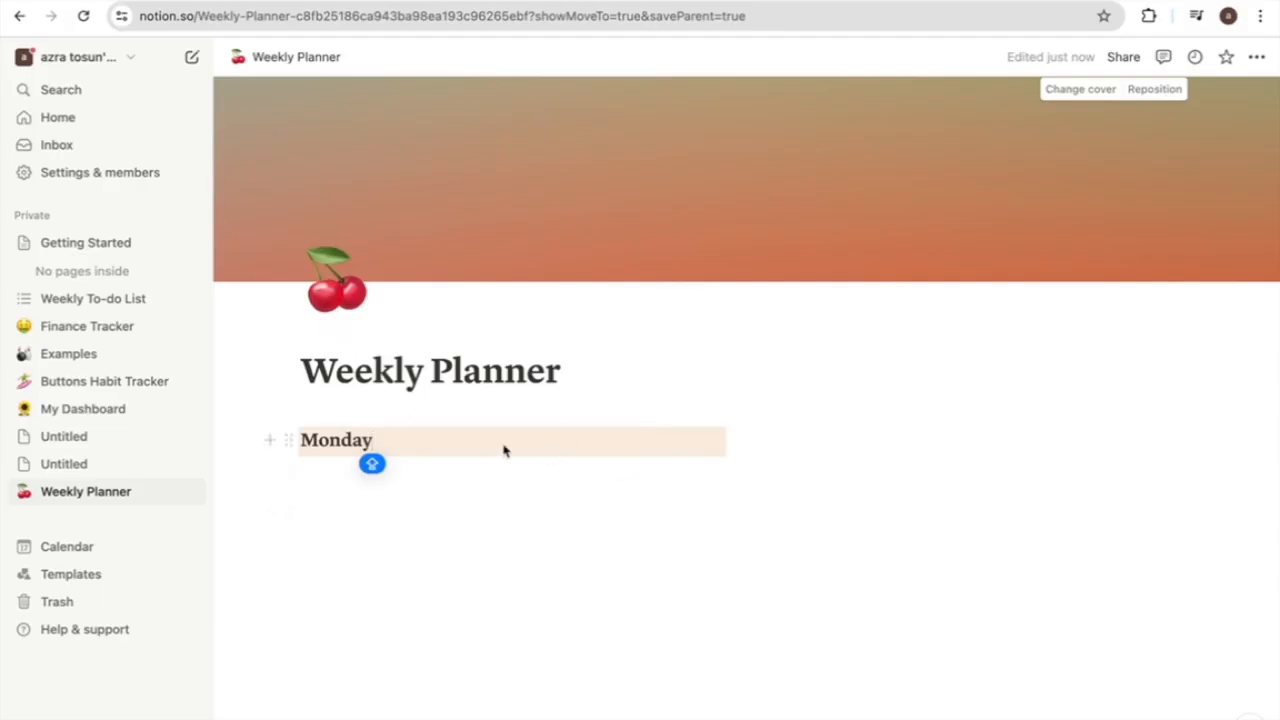
click(486, 479)
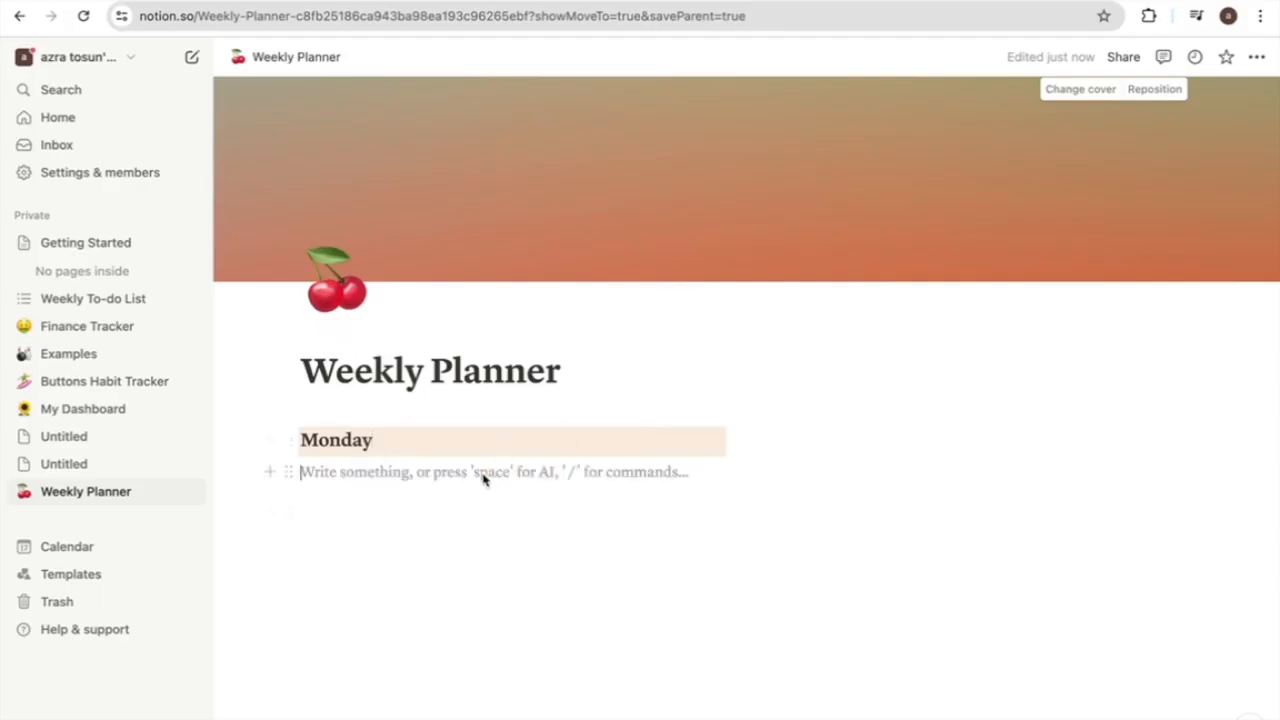
click(271, 475)
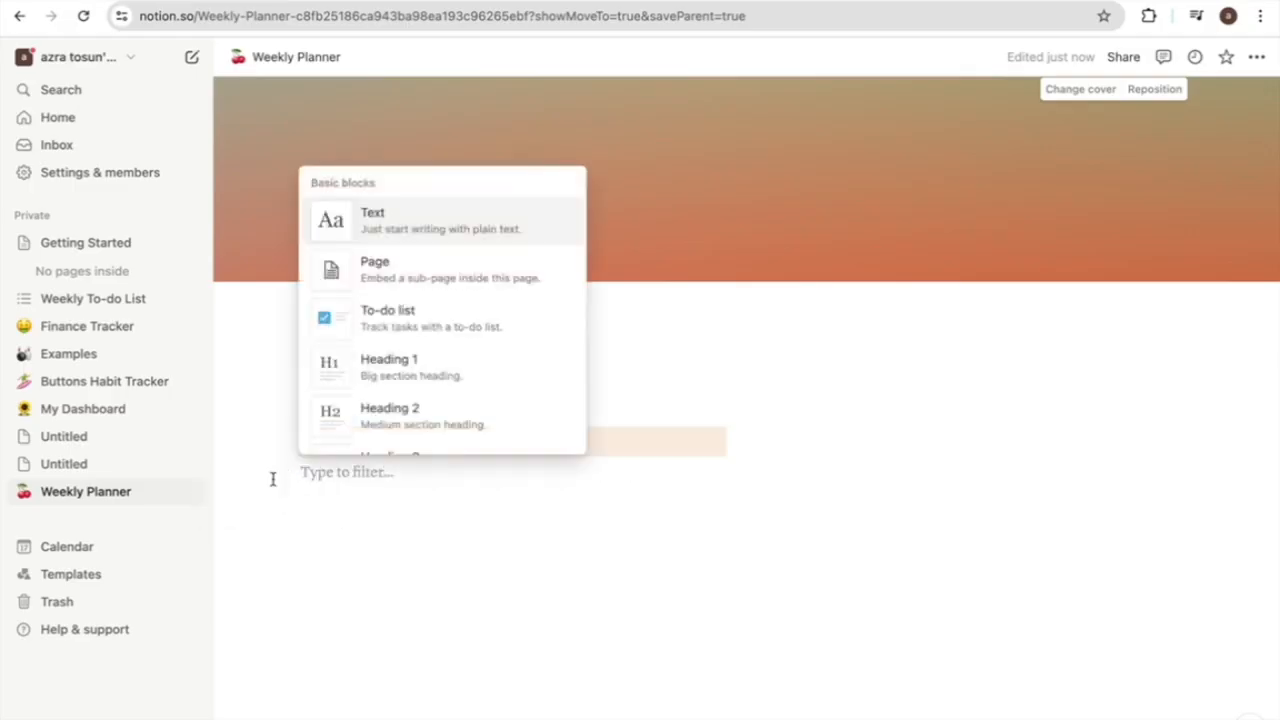
scroll(418, 288, down, 5)
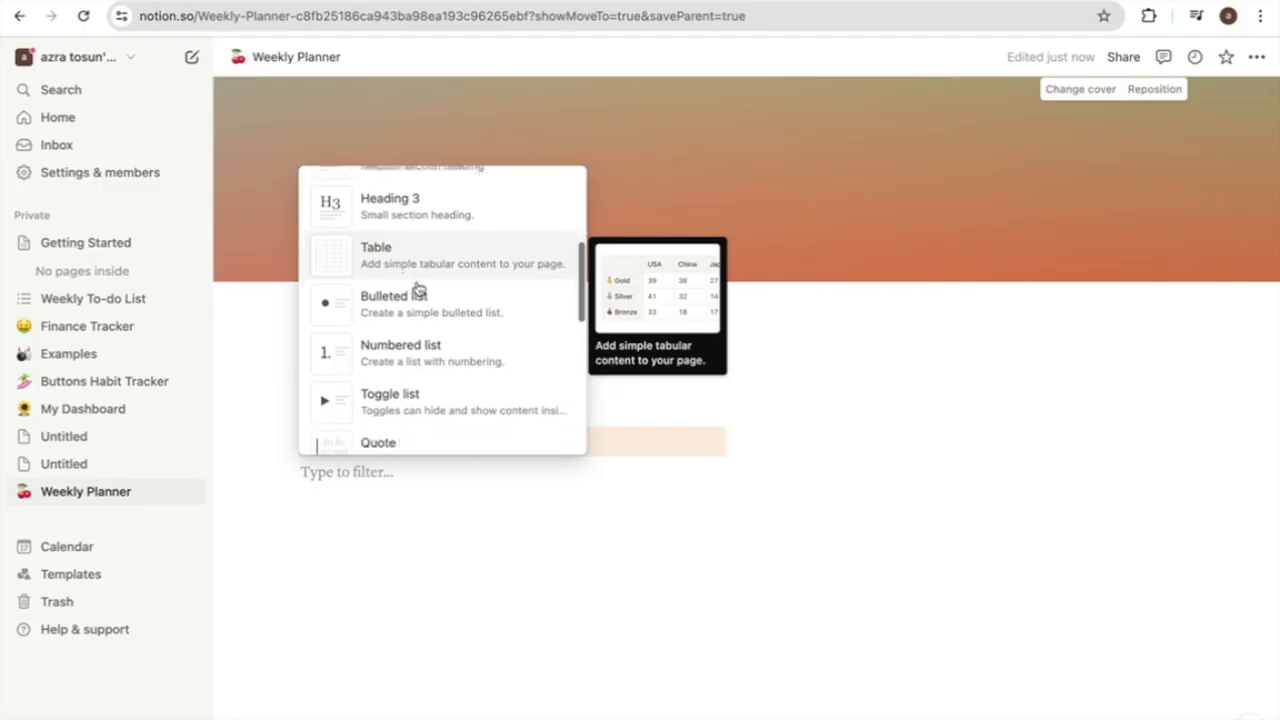
scroll(419, 287, up, 1)
scroll(420, 290, down, 5)
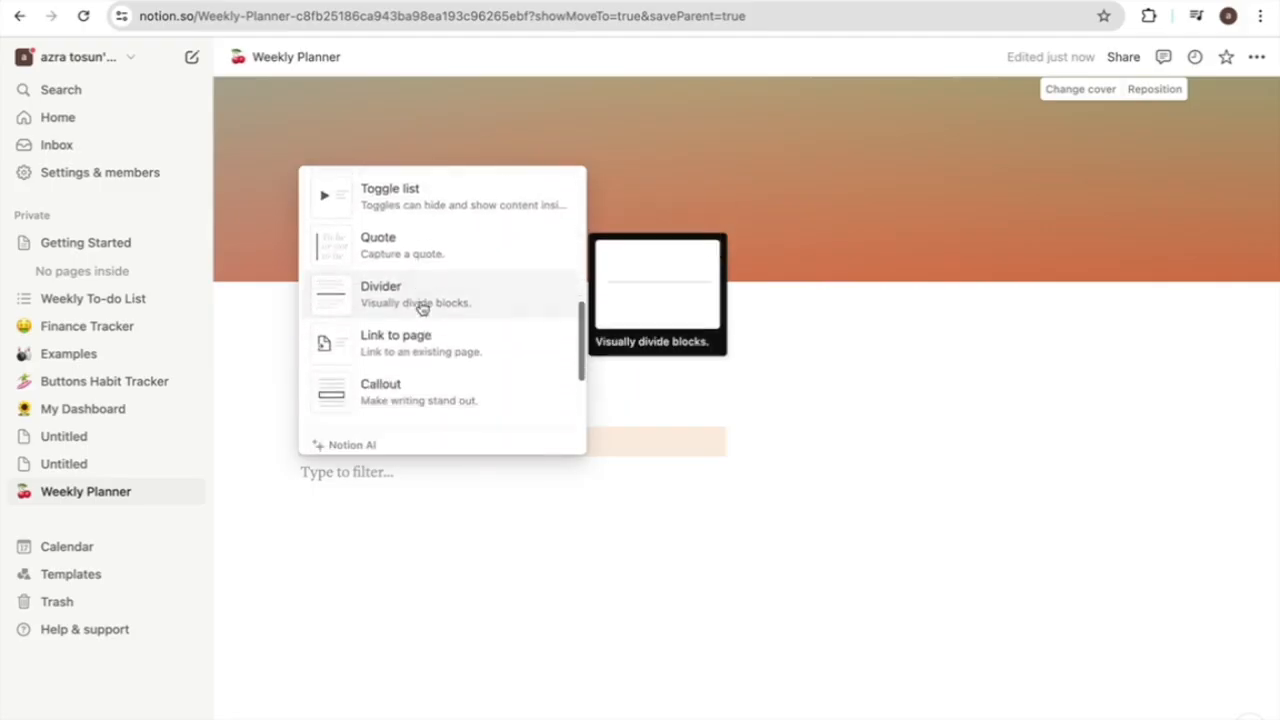
scroll(420, 306, down, 2)
scroll(415, 330, up, 10)
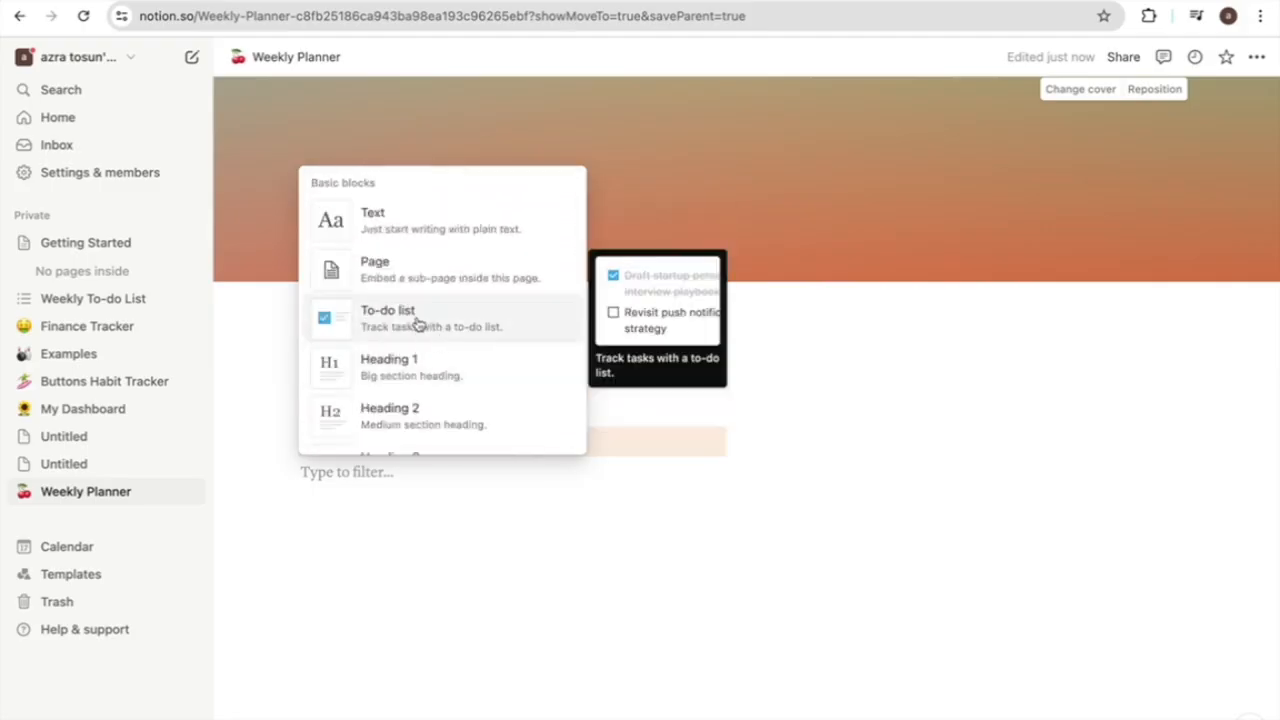
click(432, 330)
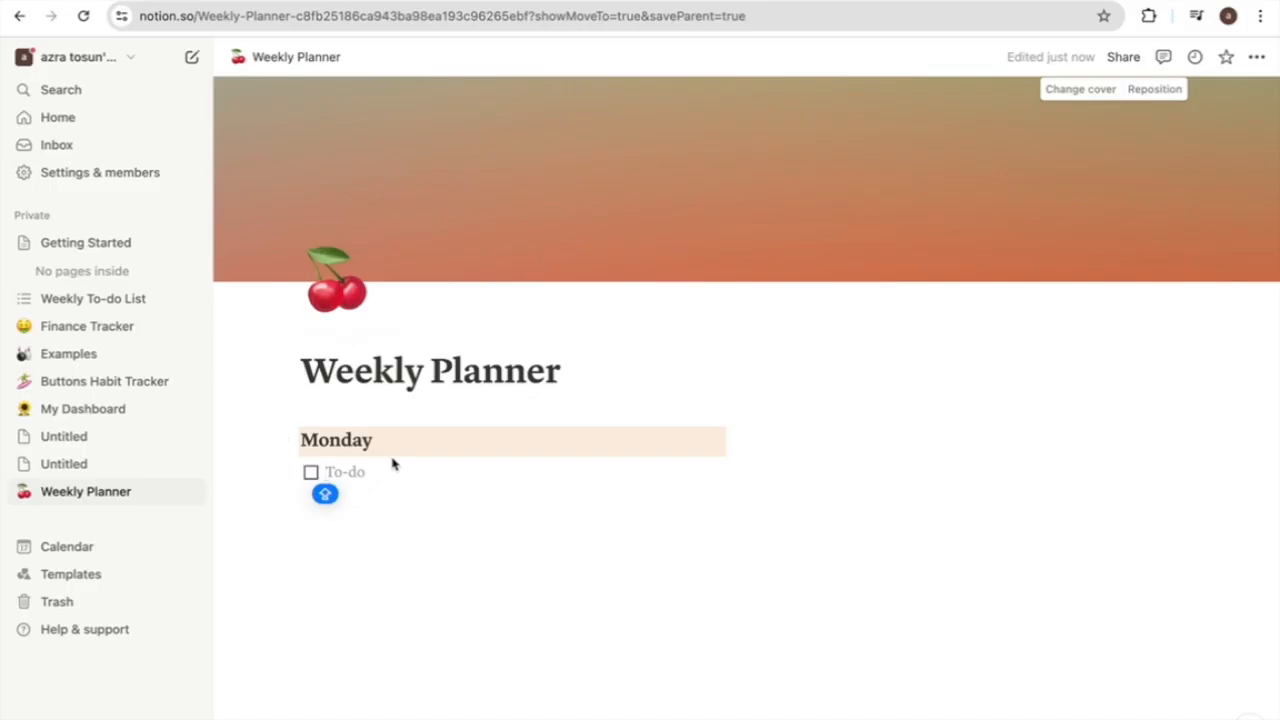
text(To-do)
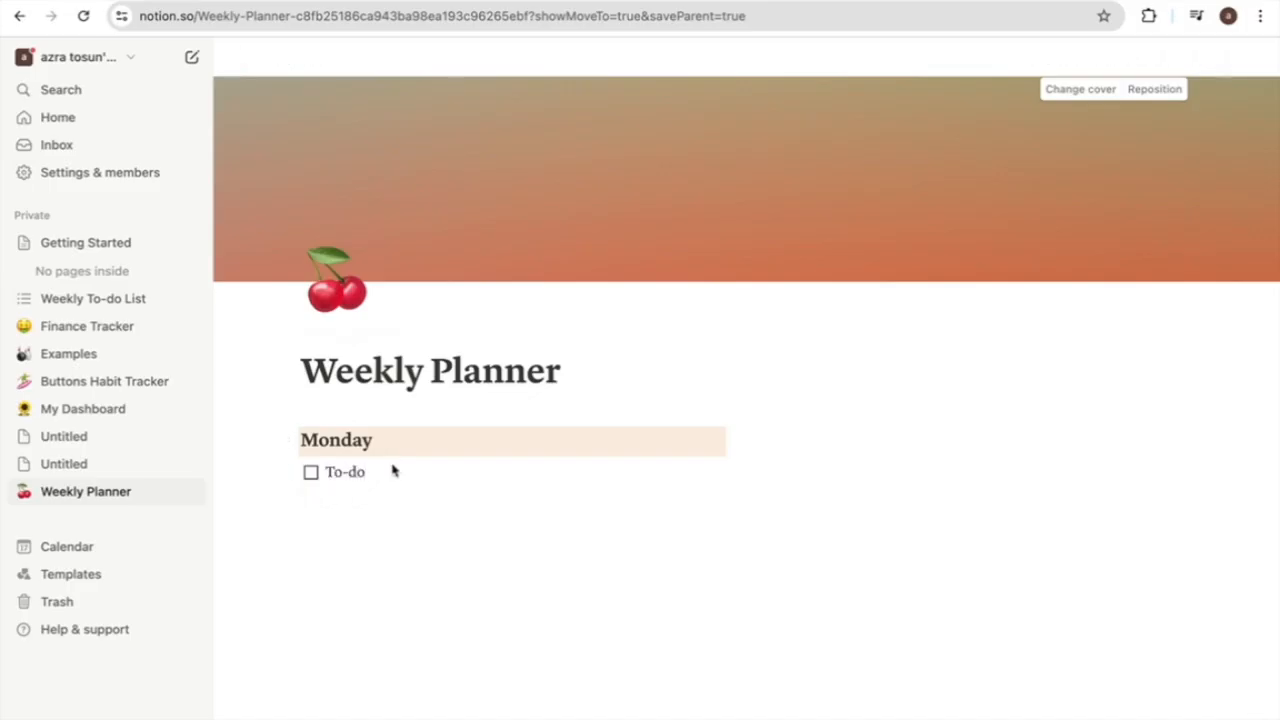
- Copy the "To-do" item until there are four to-do items under the "Monday" heading
triple_click(371, 474)
key(super+c)
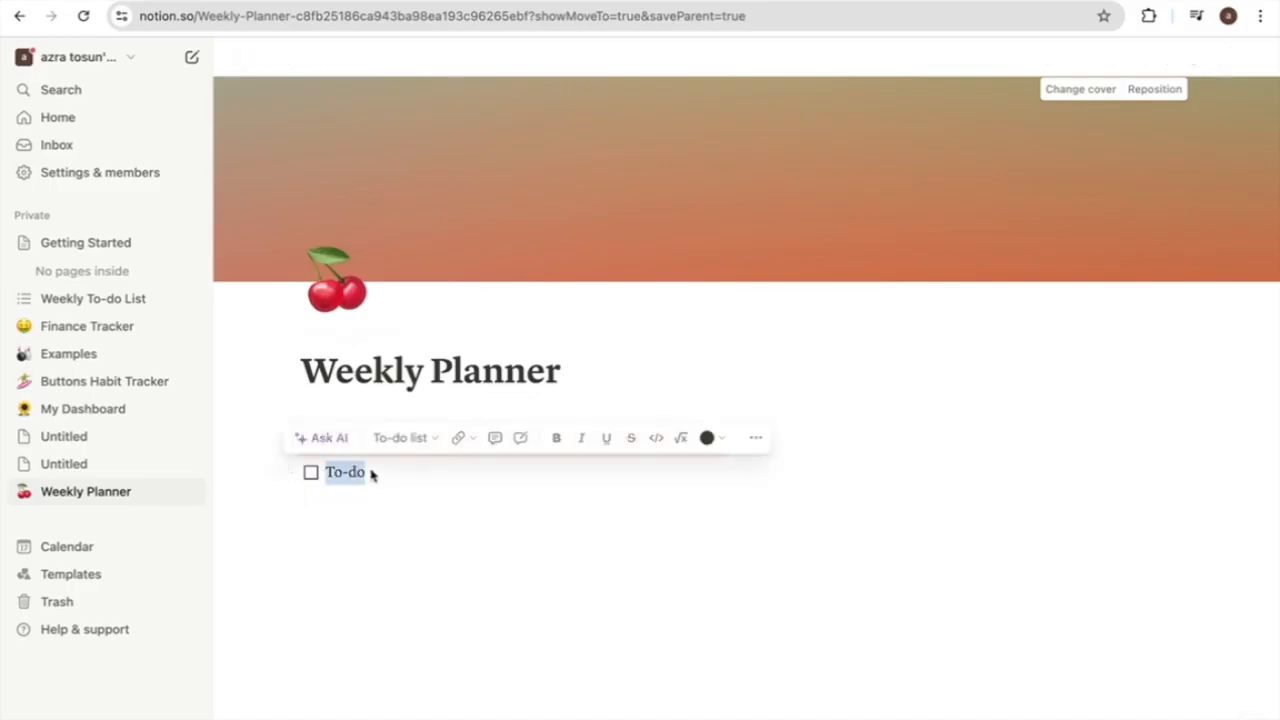
key(Return)
key(Return)
key(super+v)
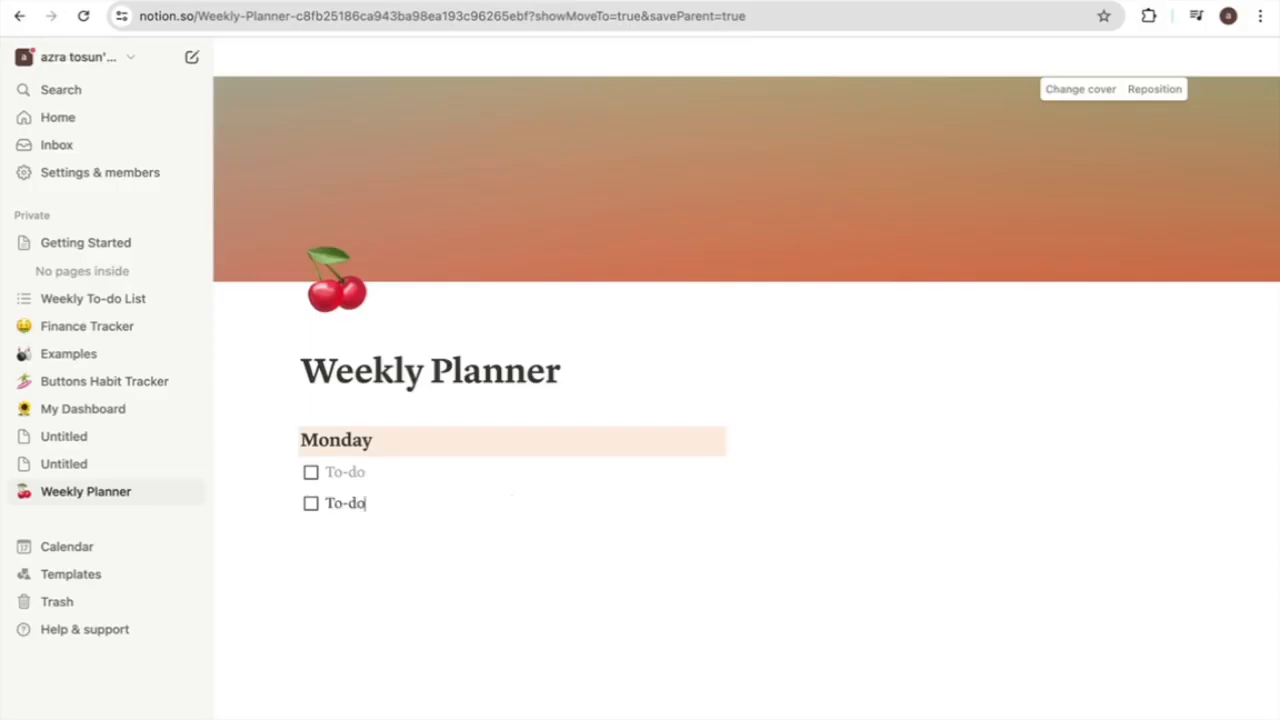
key(super+v)
key(BackSpace)
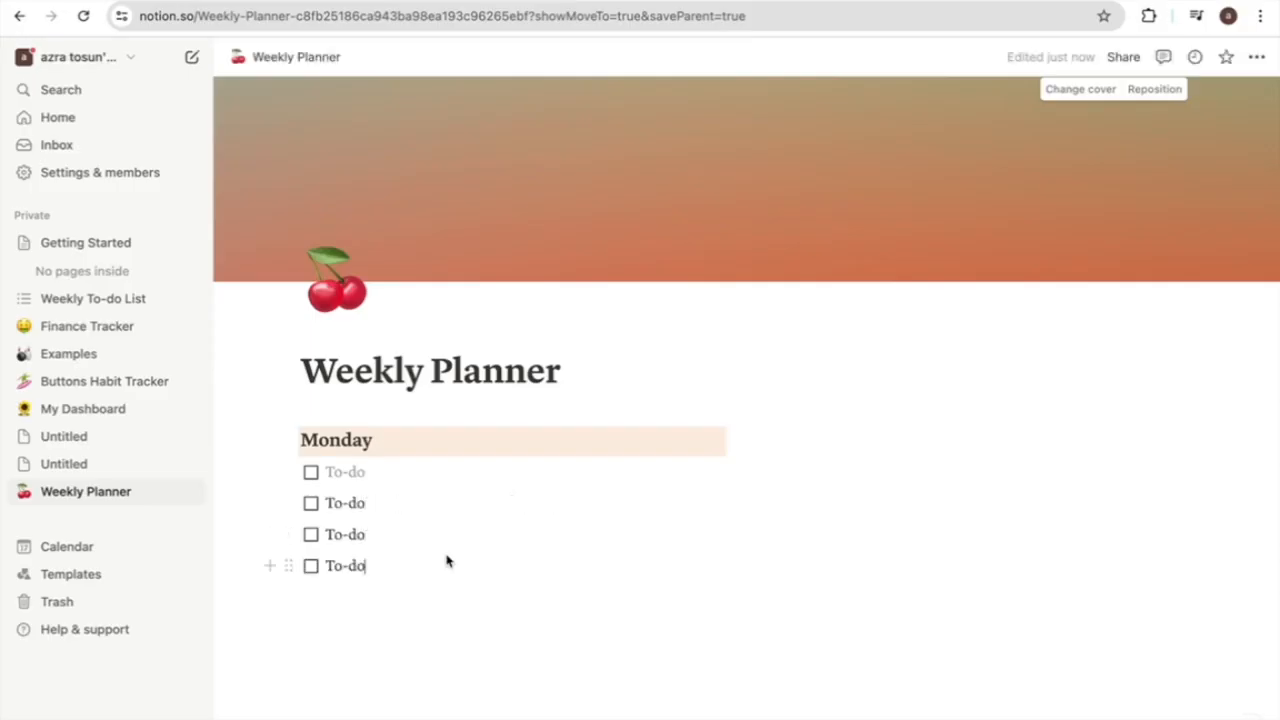
drag(446, 562, 378, 460)
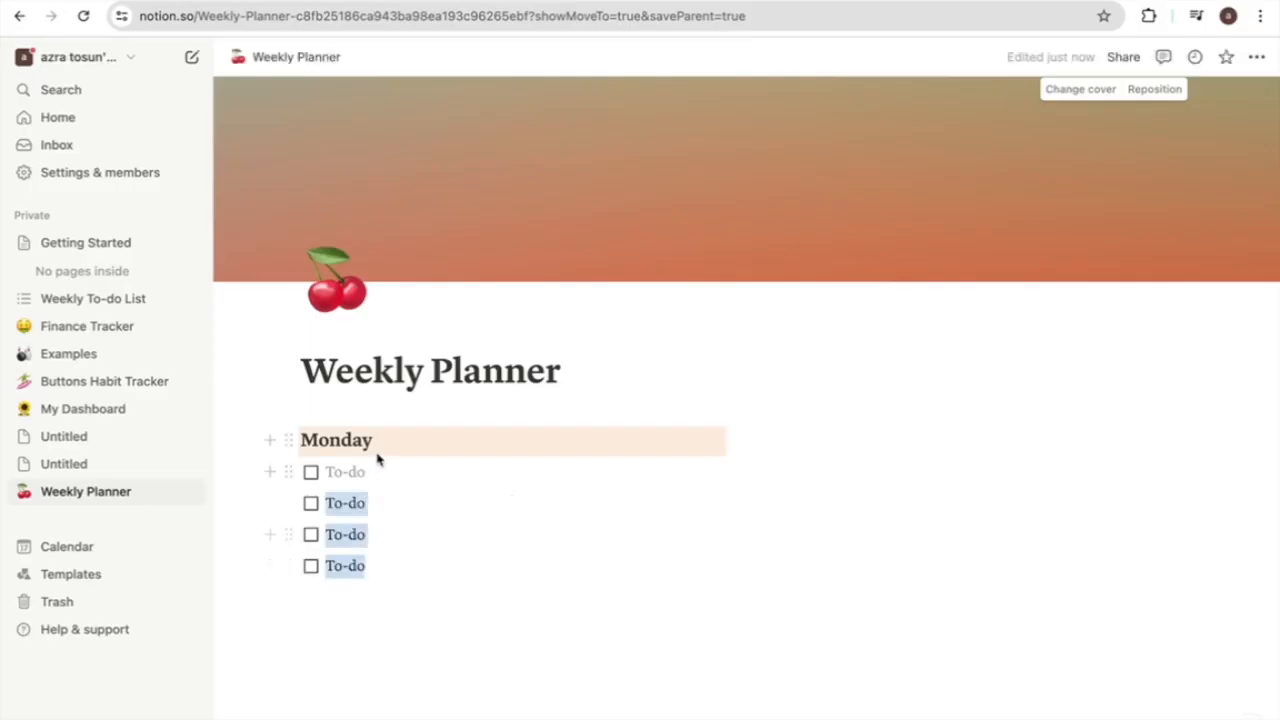
click(692, 458)
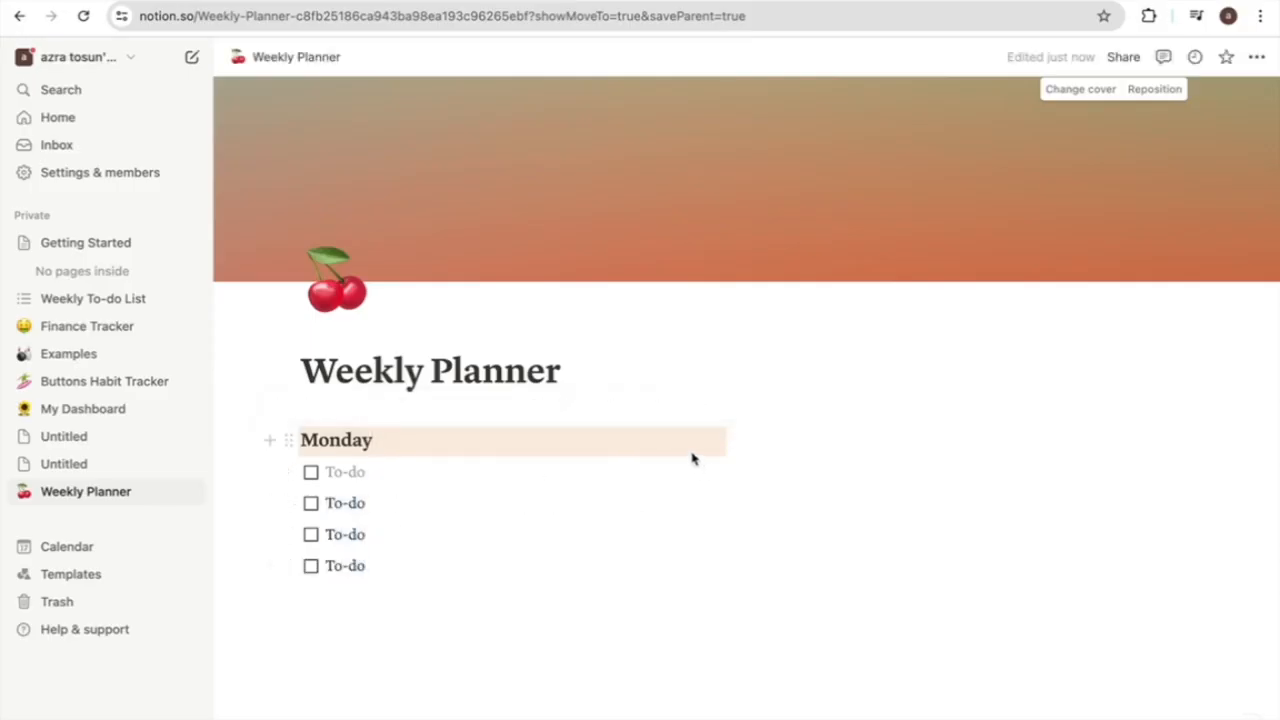
- Narrow the Monday column and paste copies of its heading and four to-do items into the second, third and fourth columns
drag(726, 451, 457, 449)
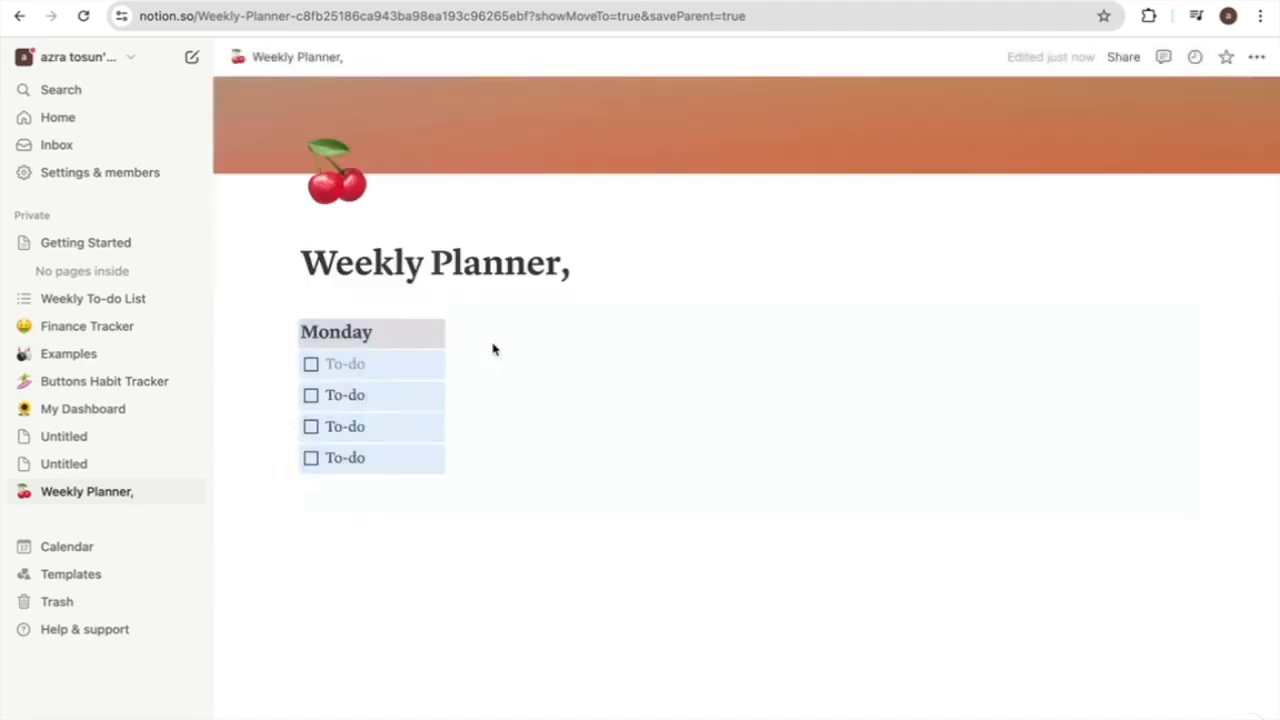
click(490, 343)
key(ctrl+v)
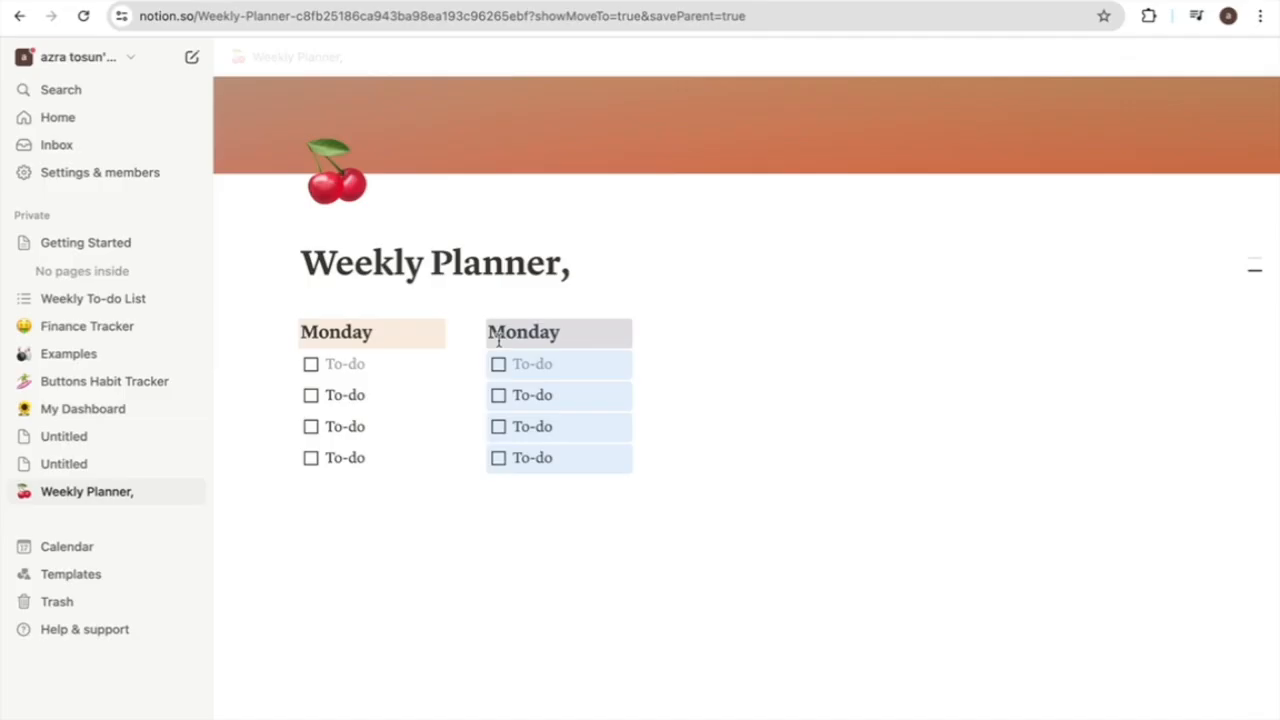
click(679, 337)
key(ctrl+v)
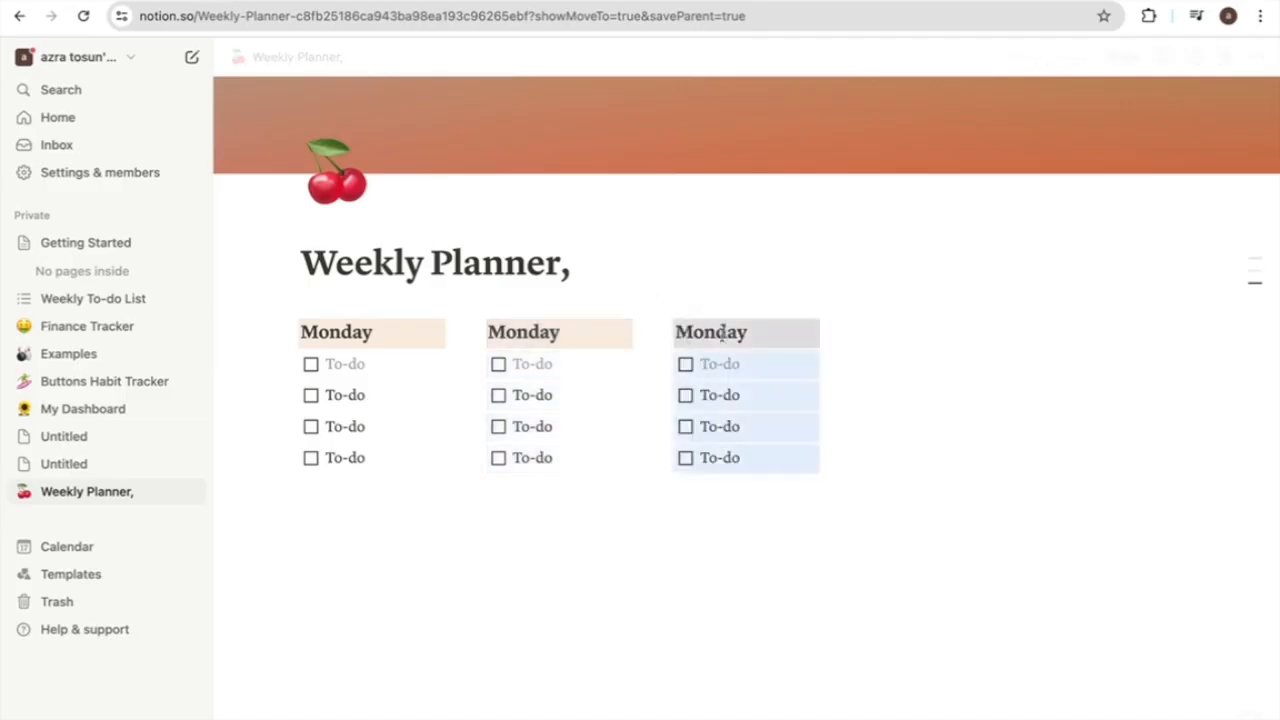
click(888, 334)
key(ctrl+v)
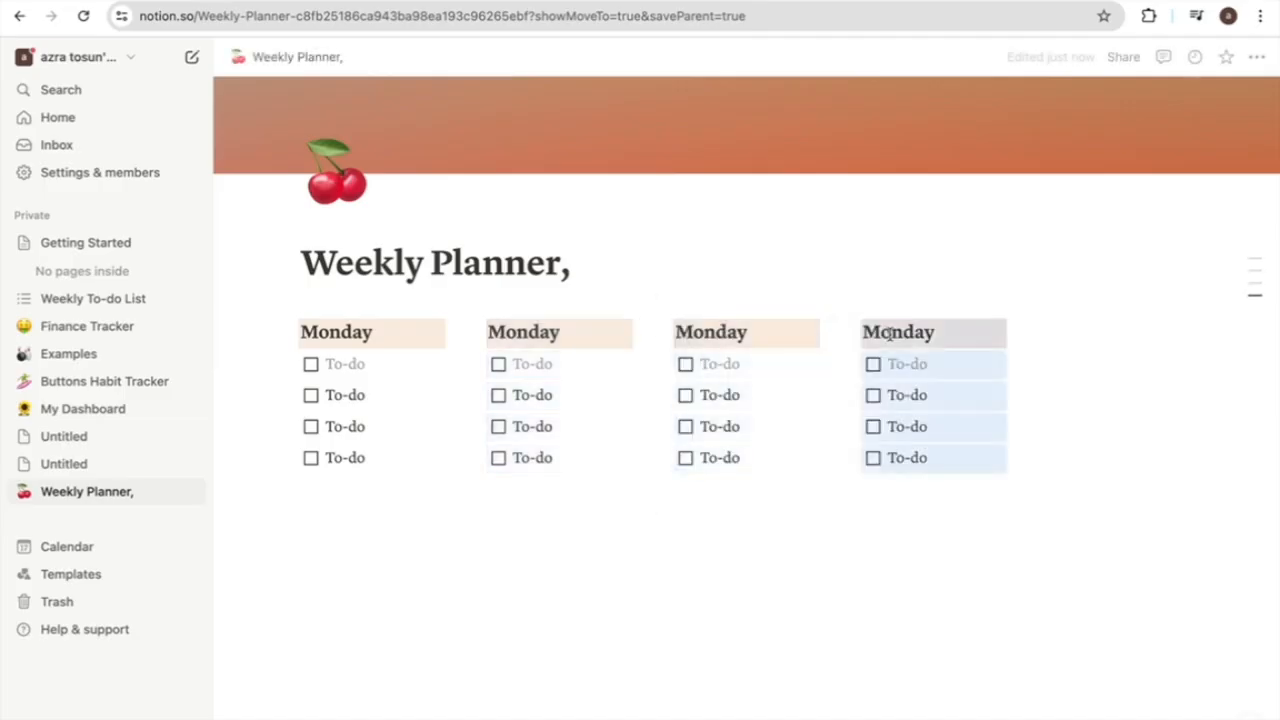
- Rename the second column's "Monday" heading to "Tuesday"
double_click(587, 336)
key(BackSpace)
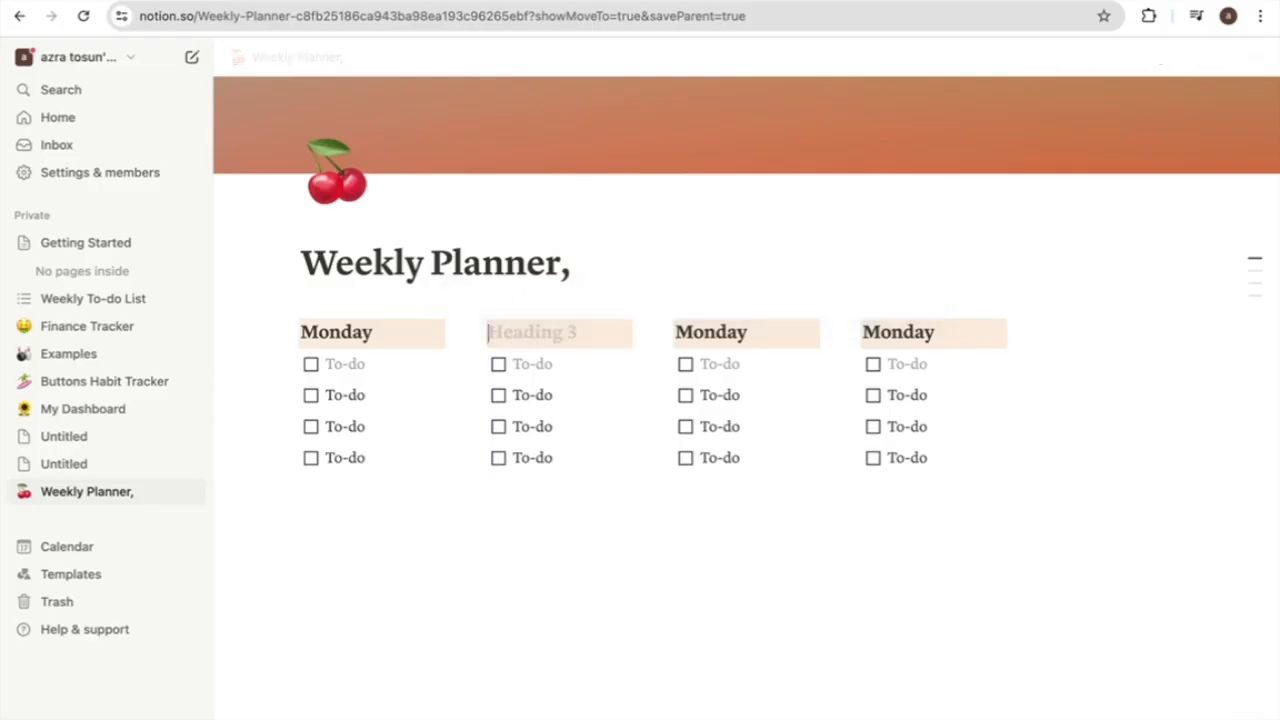
text(Tuessda)
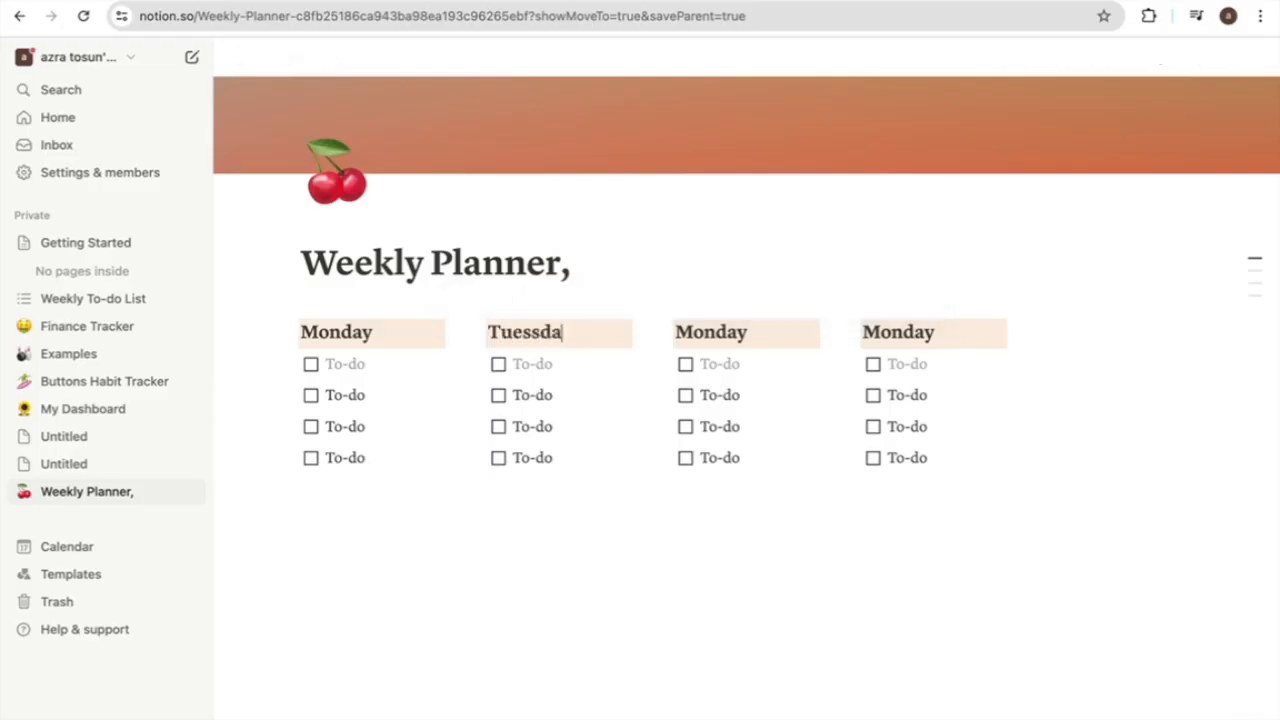
key(BackSpace)
key(BackSpace)
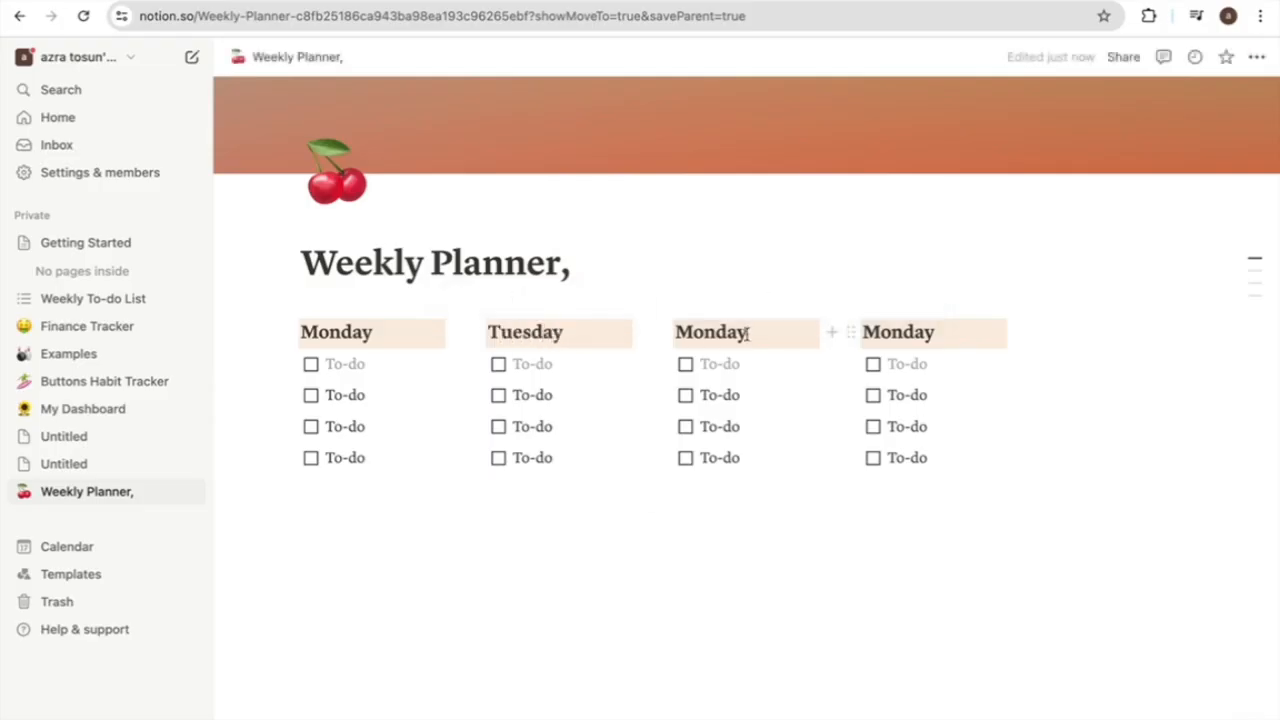
- Rename the third column's heading to "Wenesday" and the fourth column's heading to "Thursday"
double_click(746, 333)
text(Wenesday)
double_click(922, 333)
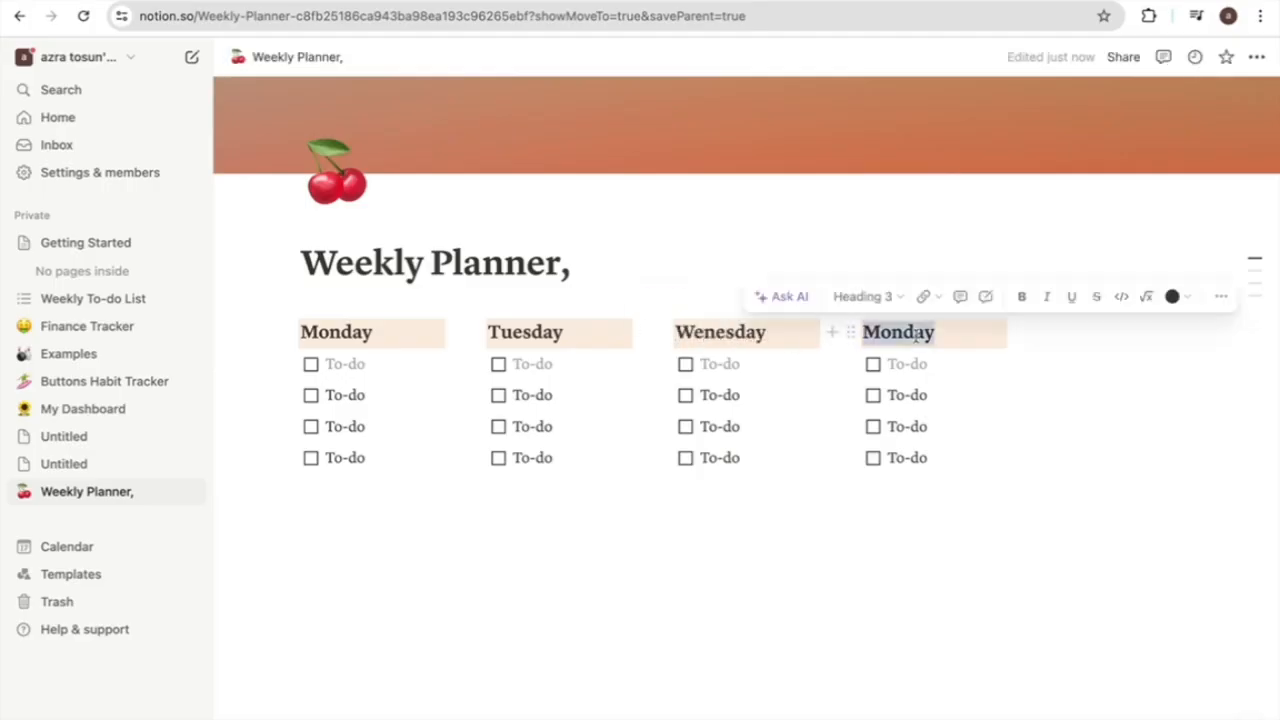
text(Thursday)
click(926, 496)
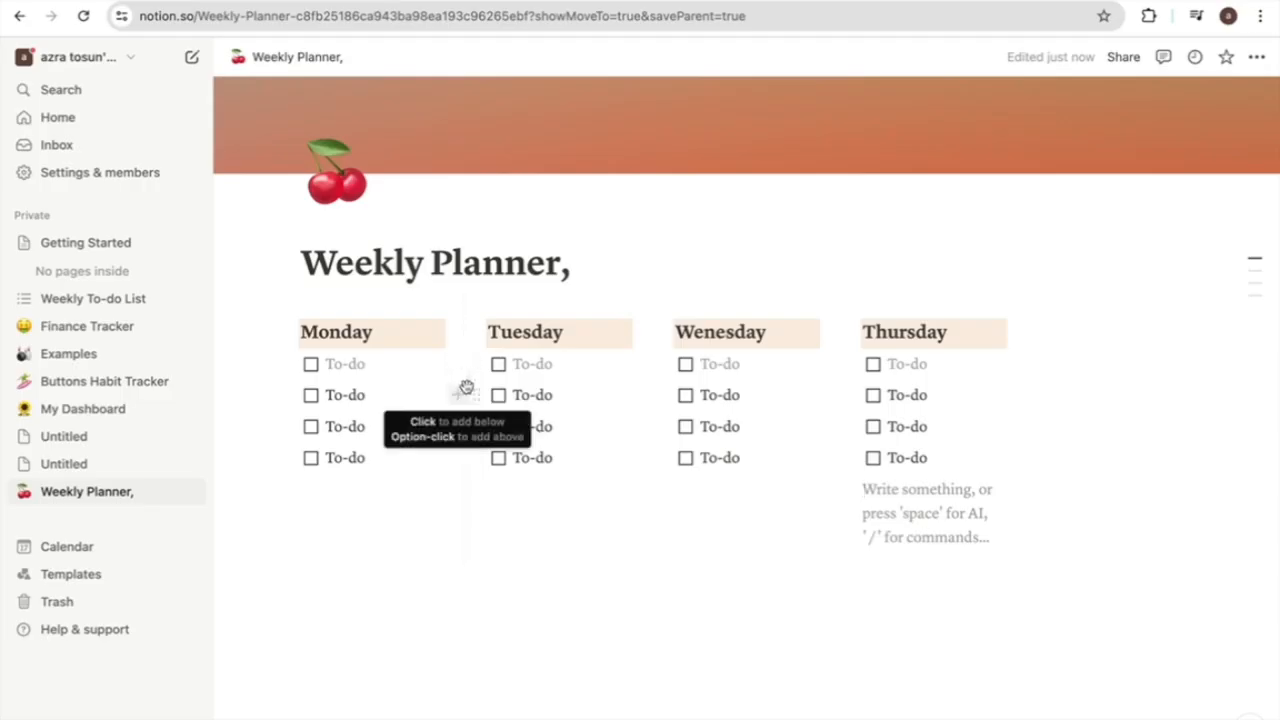
- Widen the weekday columns so all four spread across the page width
drag(469, 377, 524, 380)
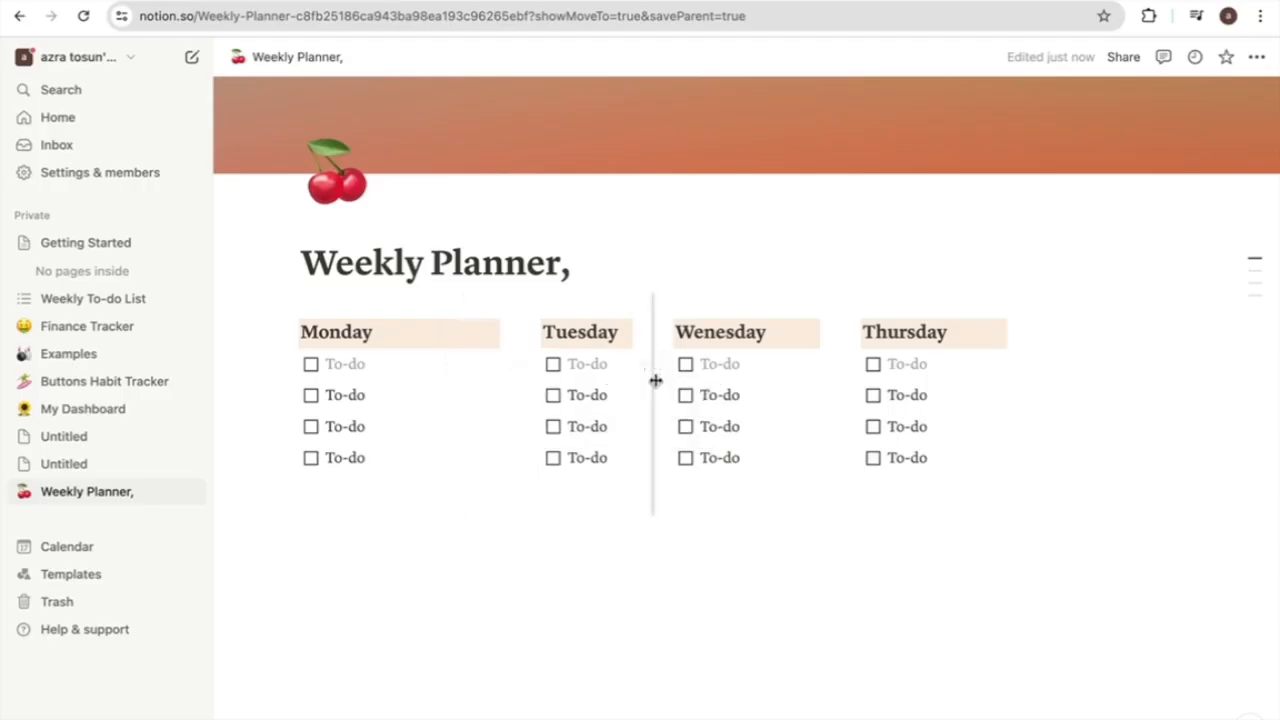
drag(654, 380, 940, 366)
drag(1034, 388, 1180, 360)
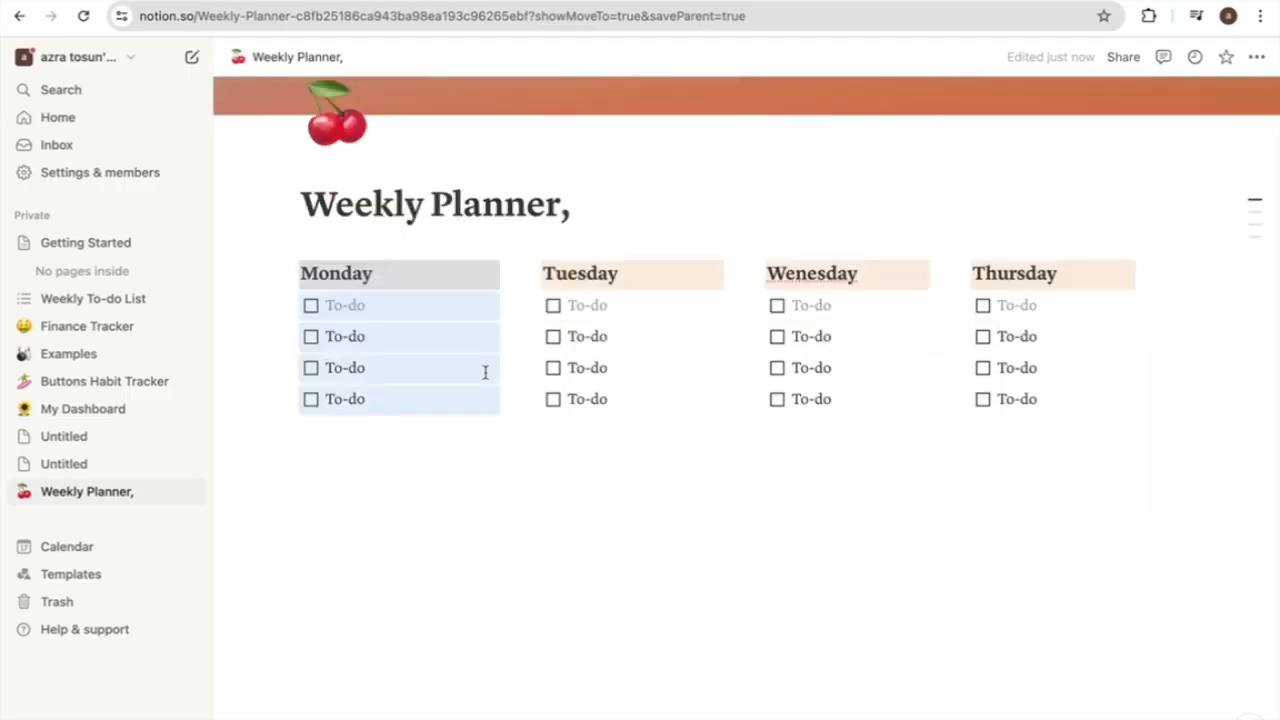
- Paste the Monday heading and to-do block into the first column of the lower row and widen that column
click(369, 483)
click(307, 484)
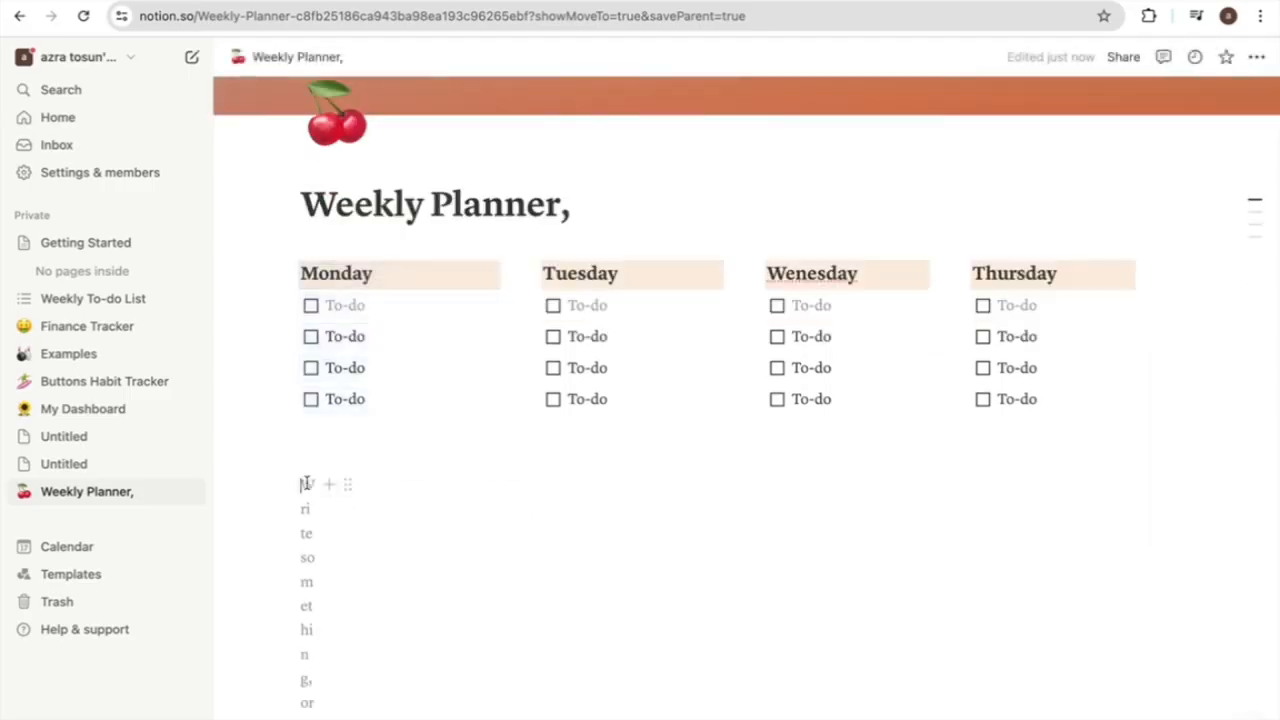
key(ctrl+v)
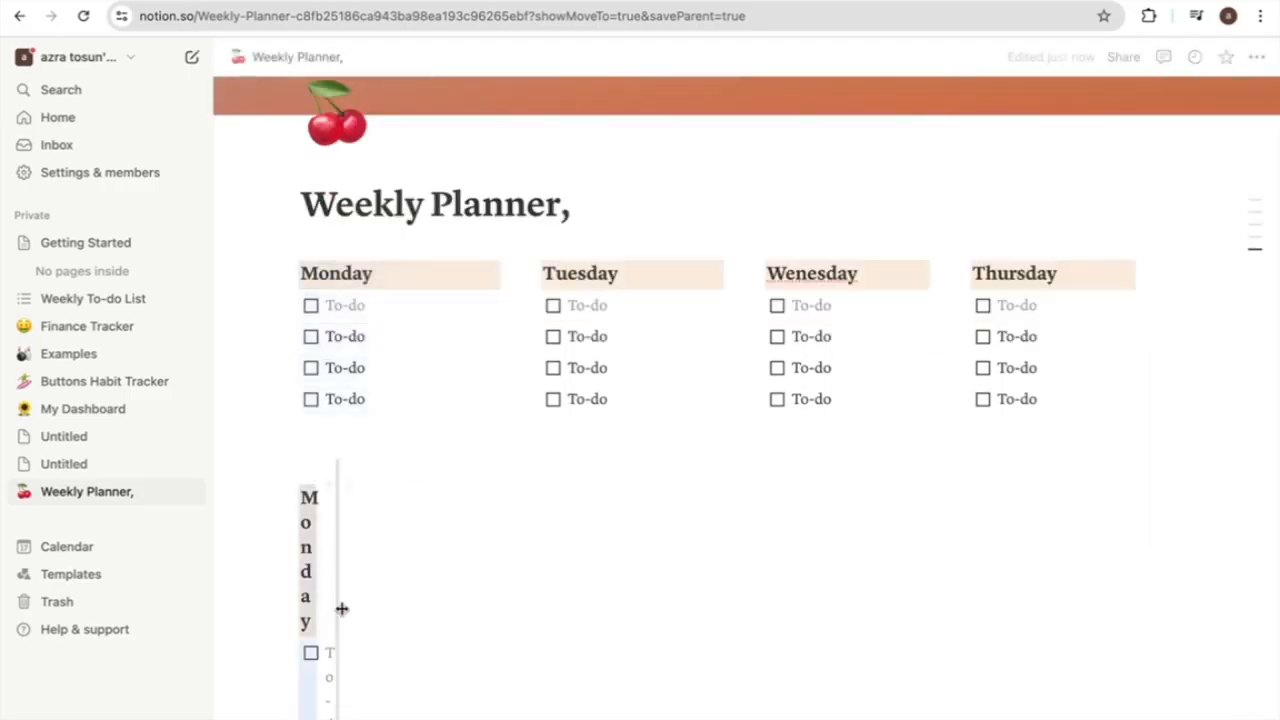
drag(343, 583, 505, 574)
- Paste the same Monday block into the second column of the lower row and widen that column
drag(420, 499, 378, 623)
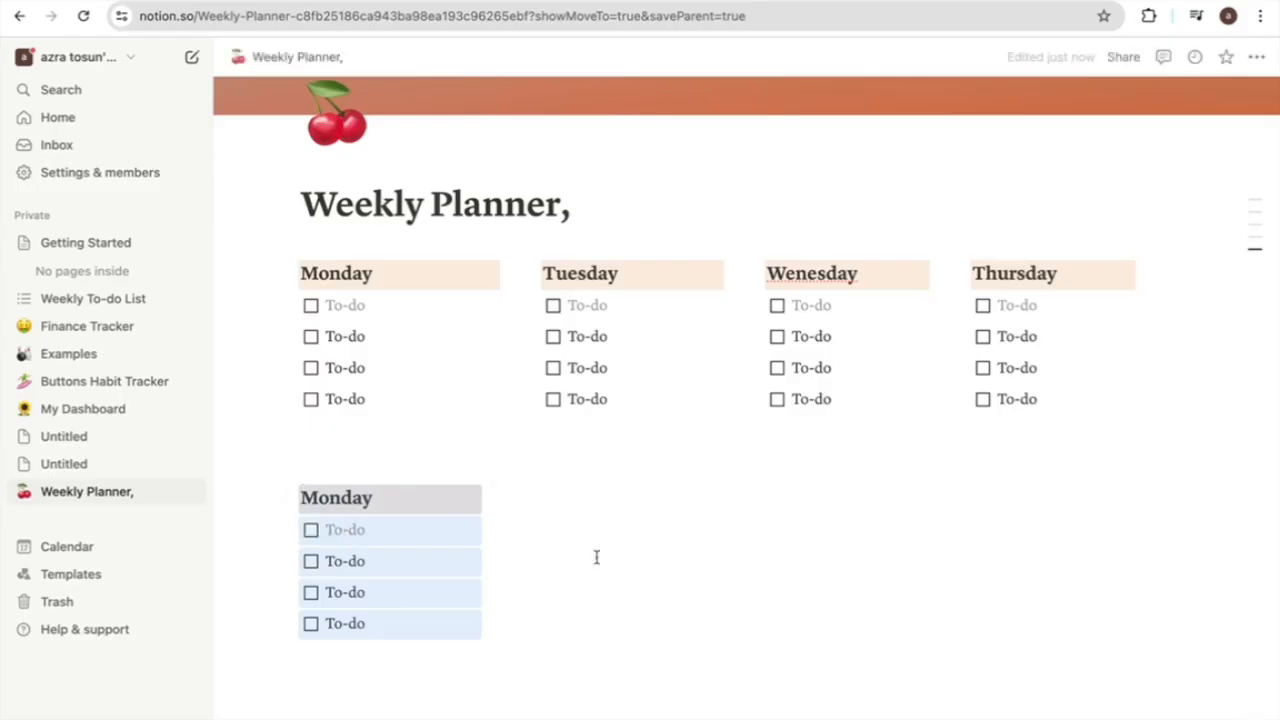
click(568, 495)
key(ctrl+v)
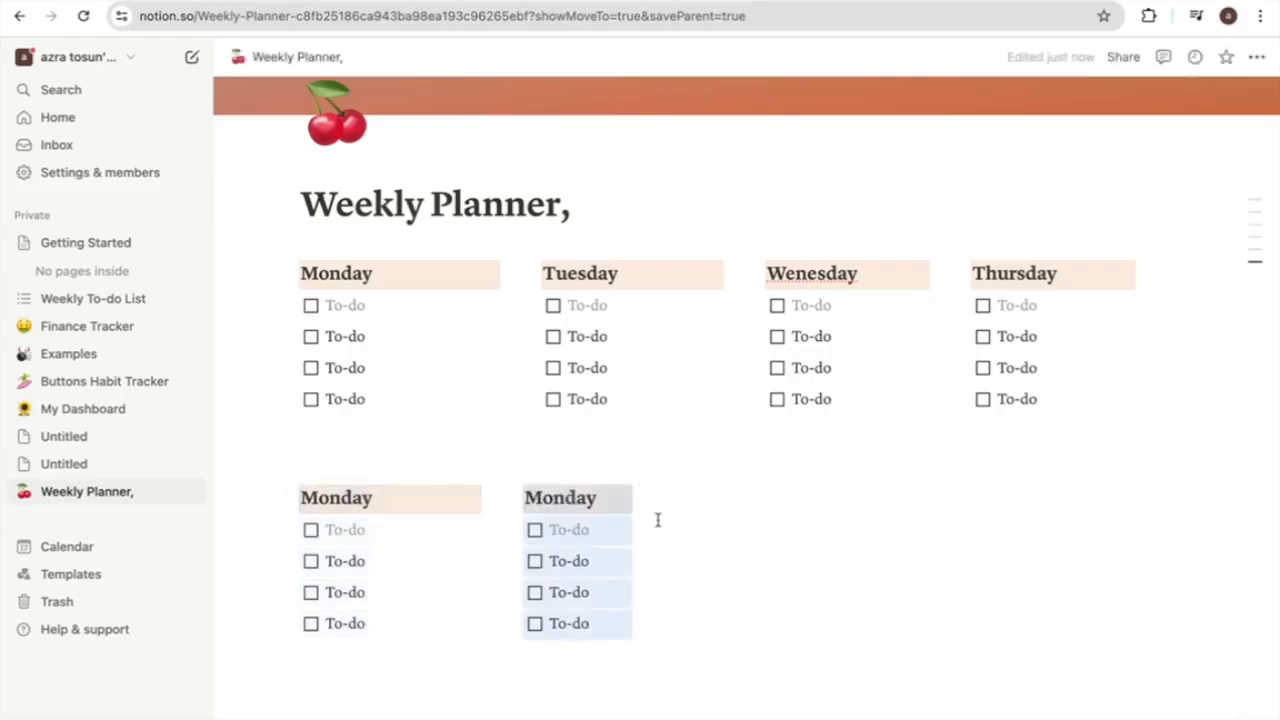
drag(644, 520, 736, 529)
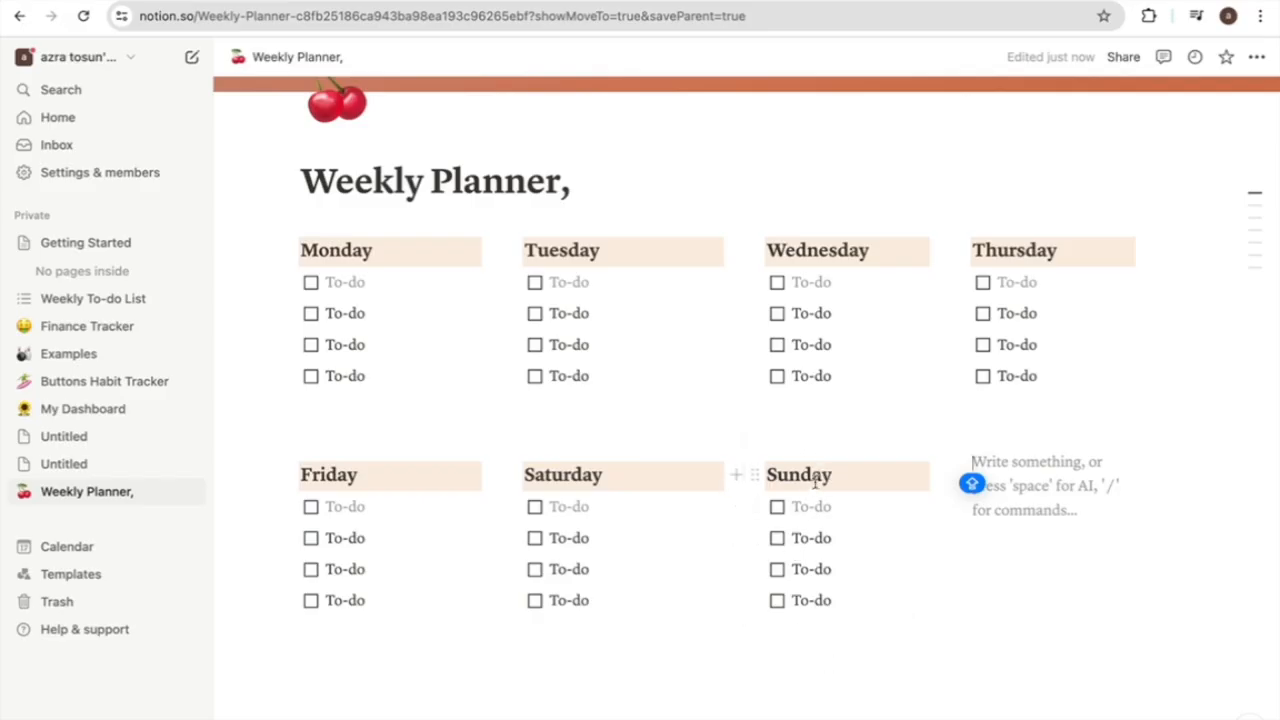
- Add a Heading 3 reading "Sunday" with an orange background in the fourth column of the lower row
text(Sunday)
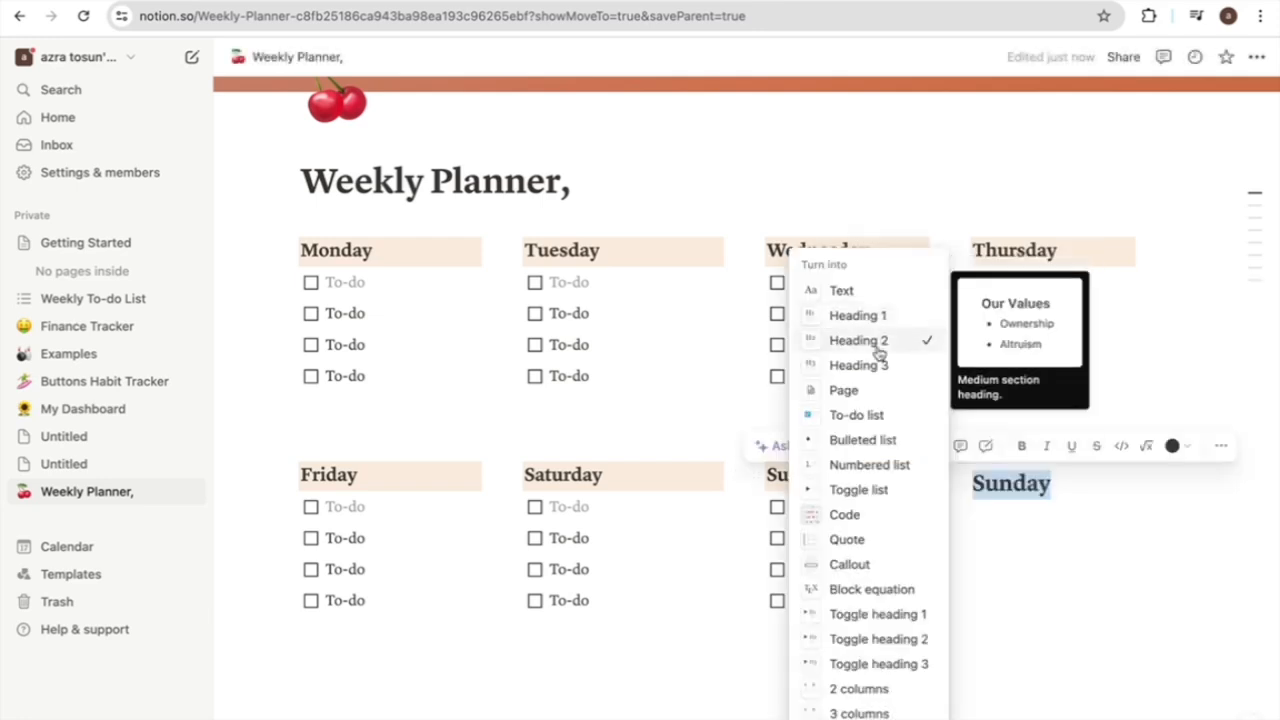
click(872, 369)
click(962, 477)
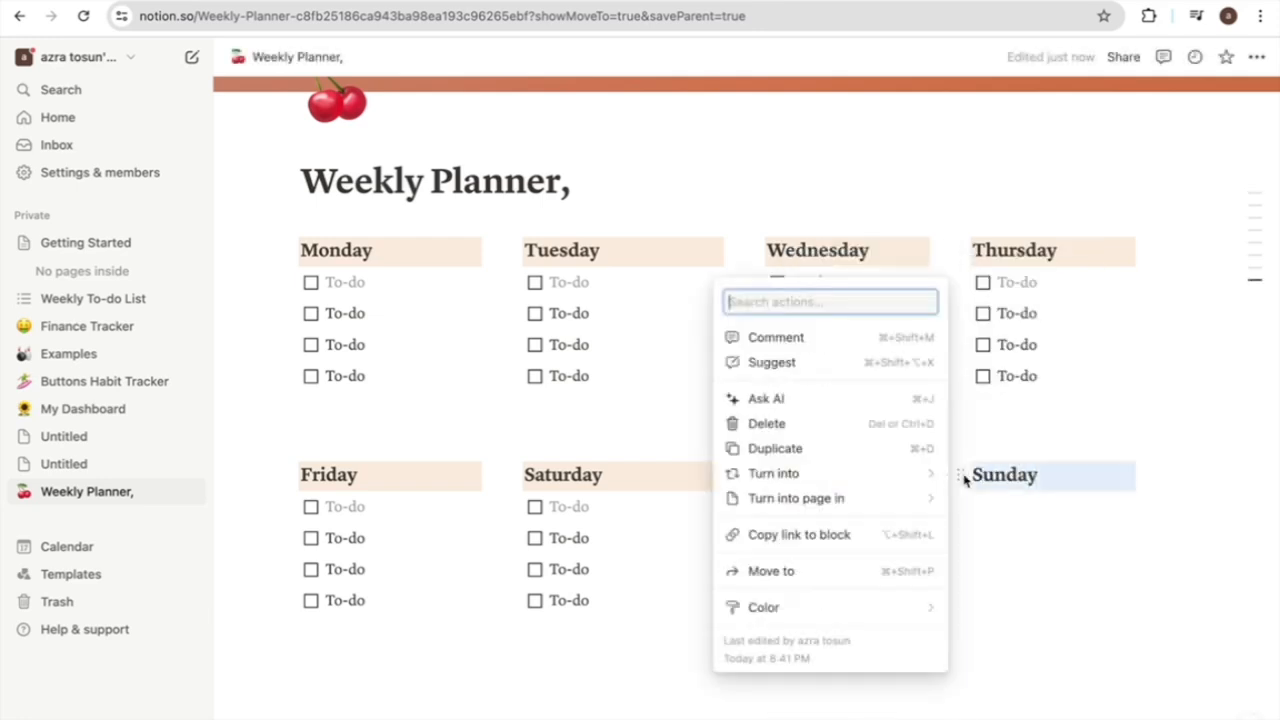
mouse_move(830, 607)
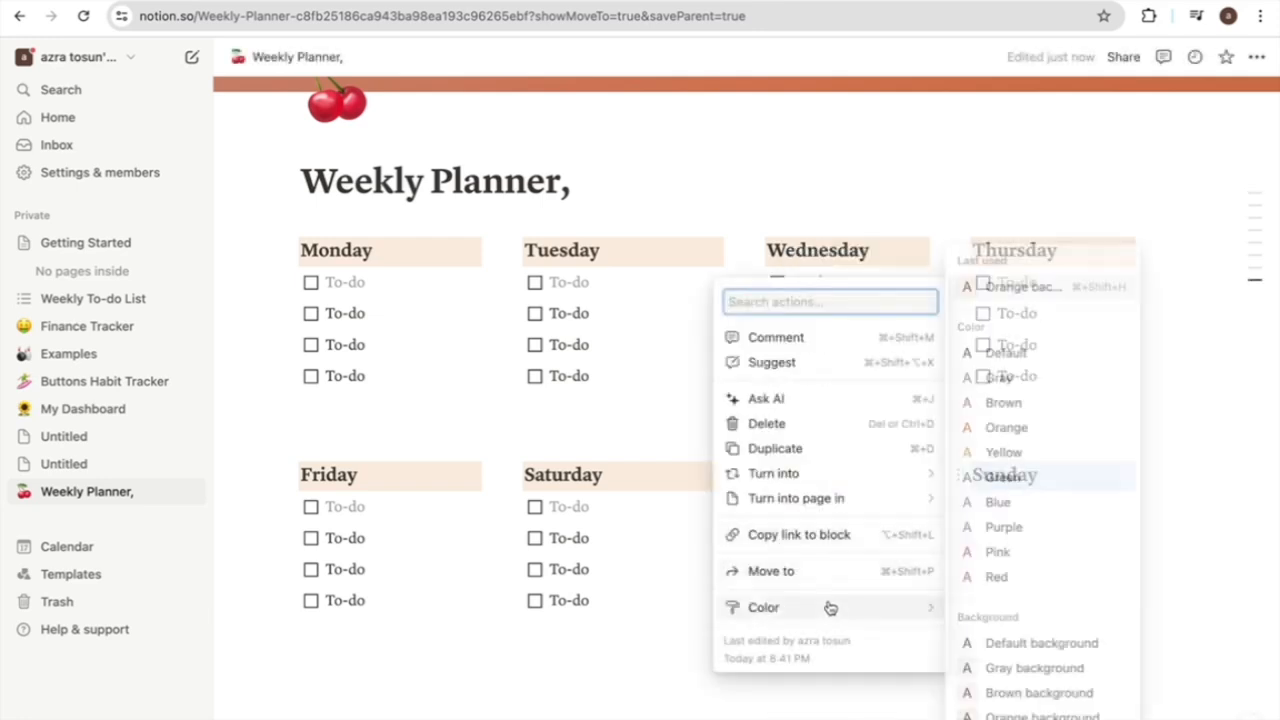
click(1010, 708)
click(1154, 523)
- Add four to-do items under the fourth column's "Sunday" heading and select the whole block
click(1048, 519)
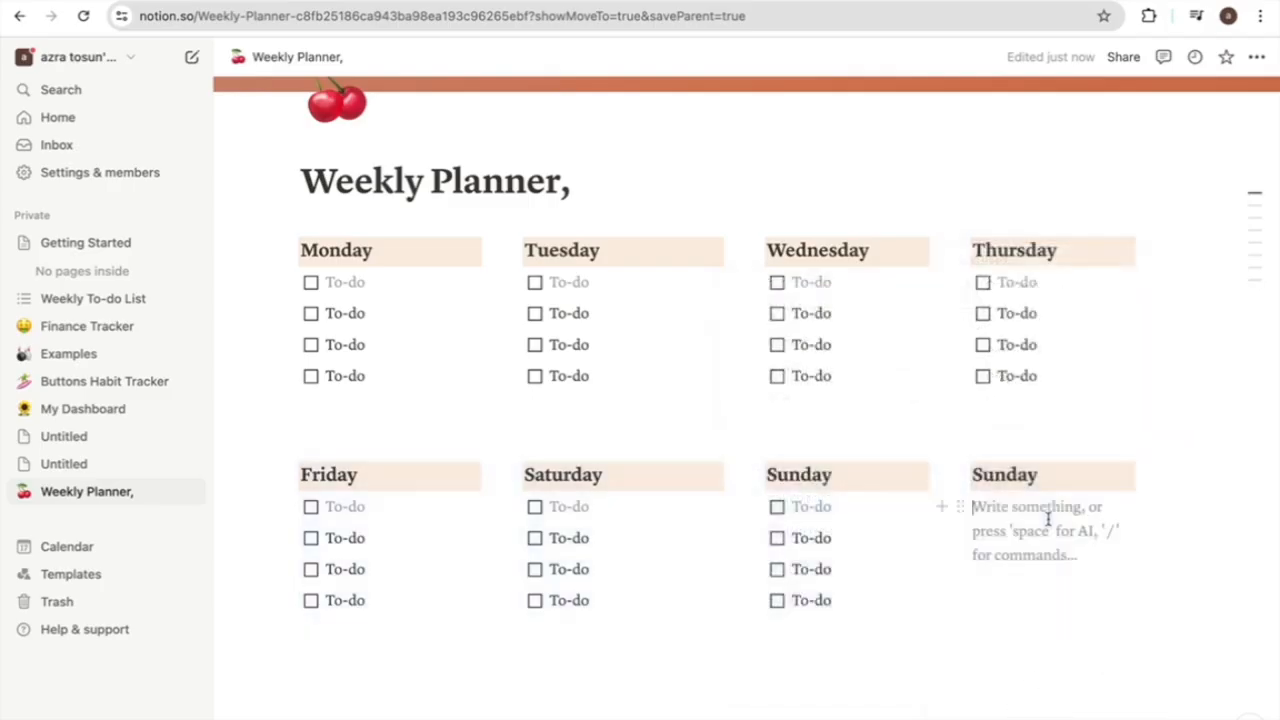
click(941, 507)
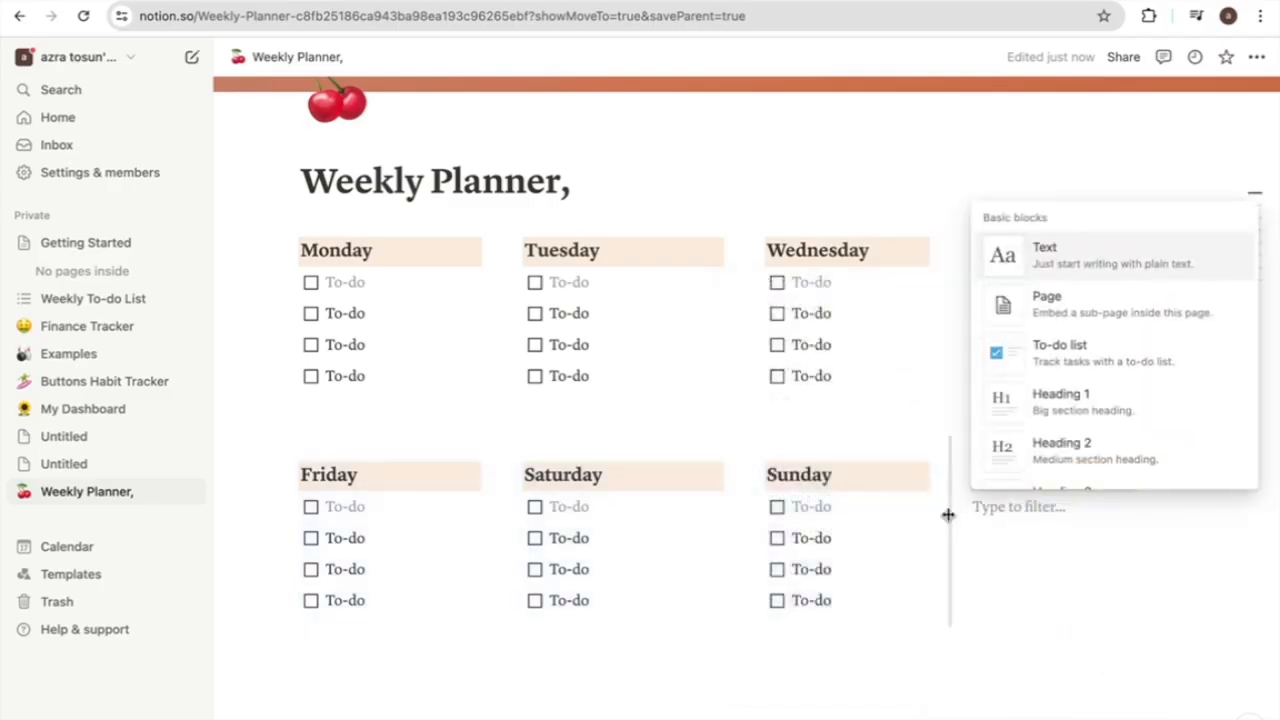
click(1053, 366)
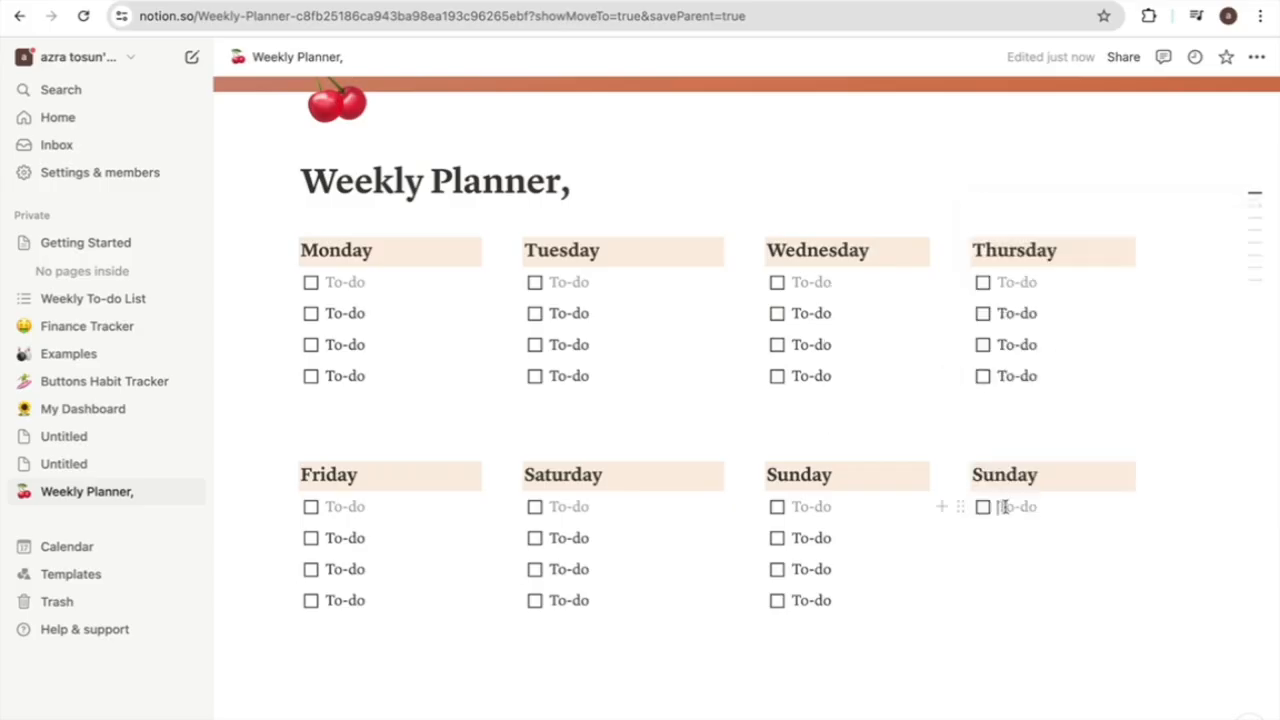
key(Escape)
key(ctrl+d)
key(ctrl+d)
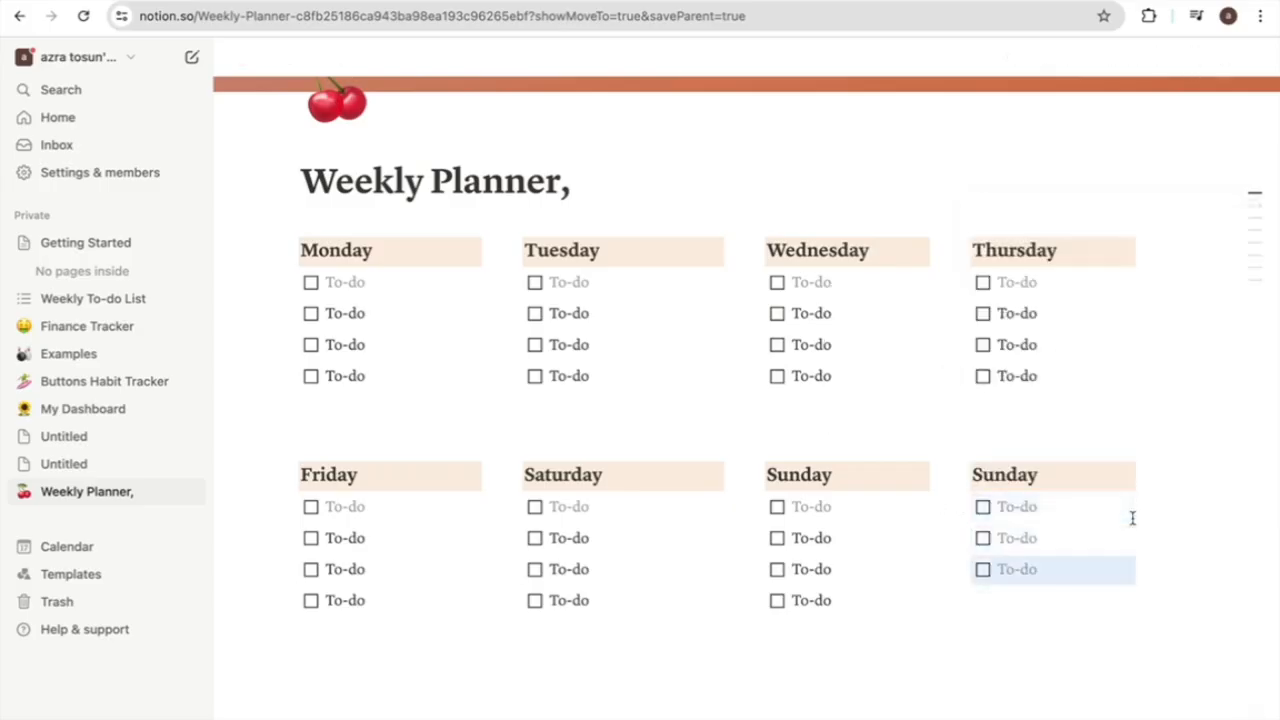
key(ctrl+d)
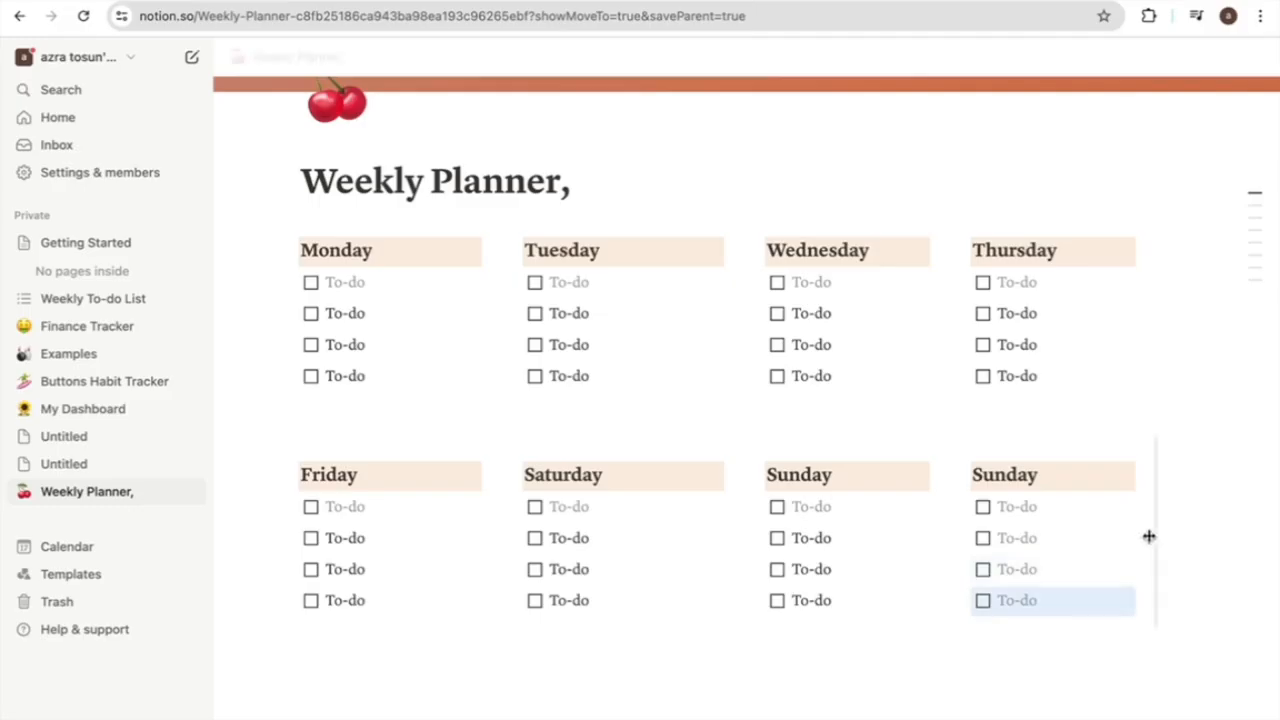
drag(1023, 439, 1066, 617)
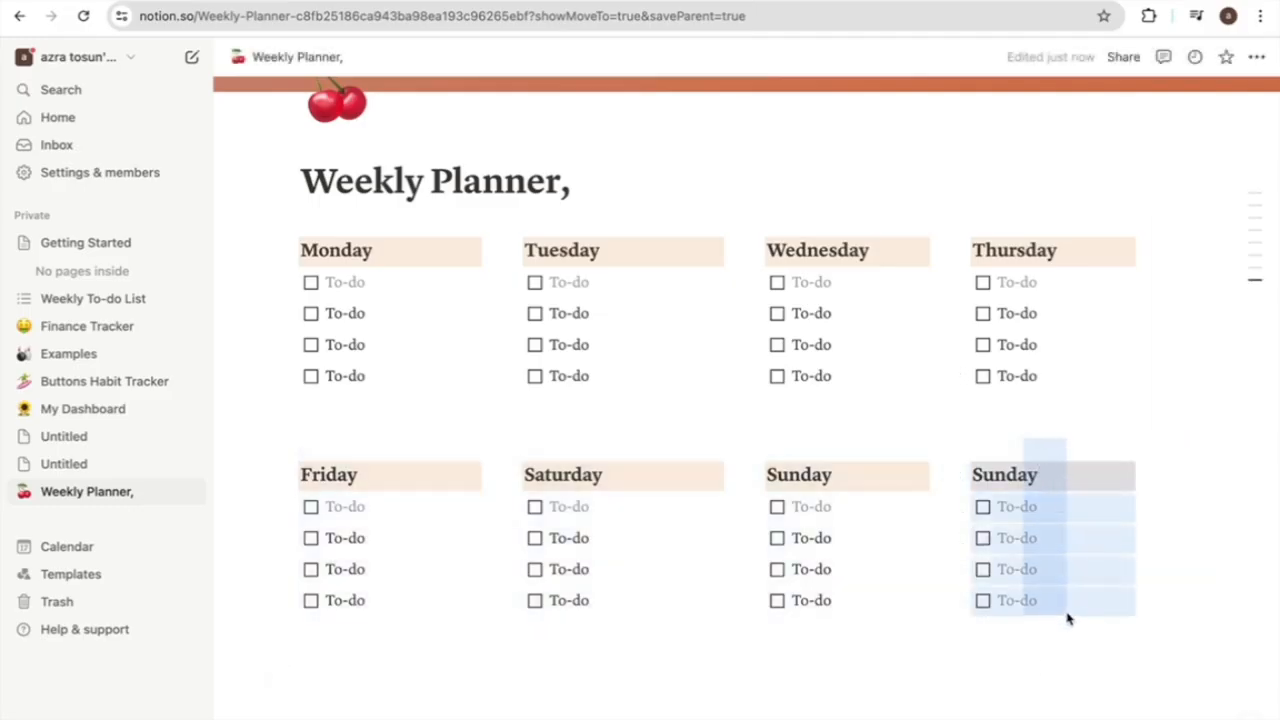
drag(1067, 613, 1067, 612)
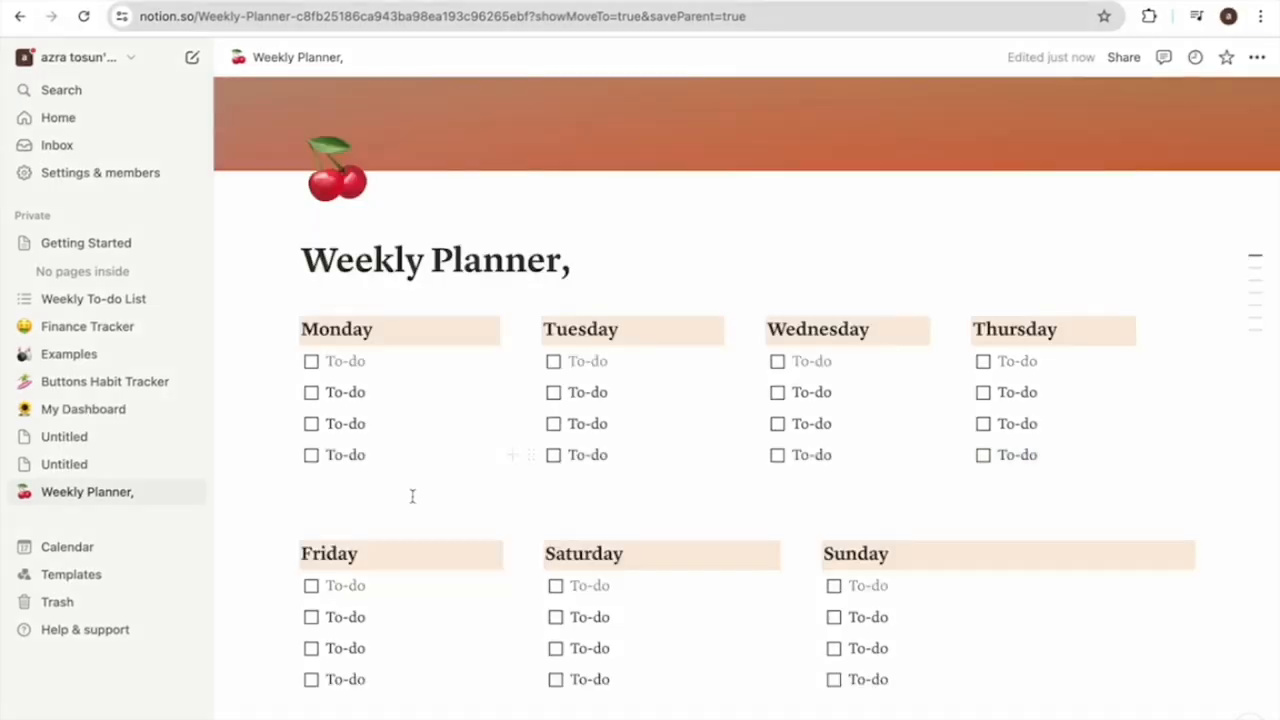
- Turn the "Monday" heading into plain text
click(412, 495)
click(431, 325)
double_click(432, 325)
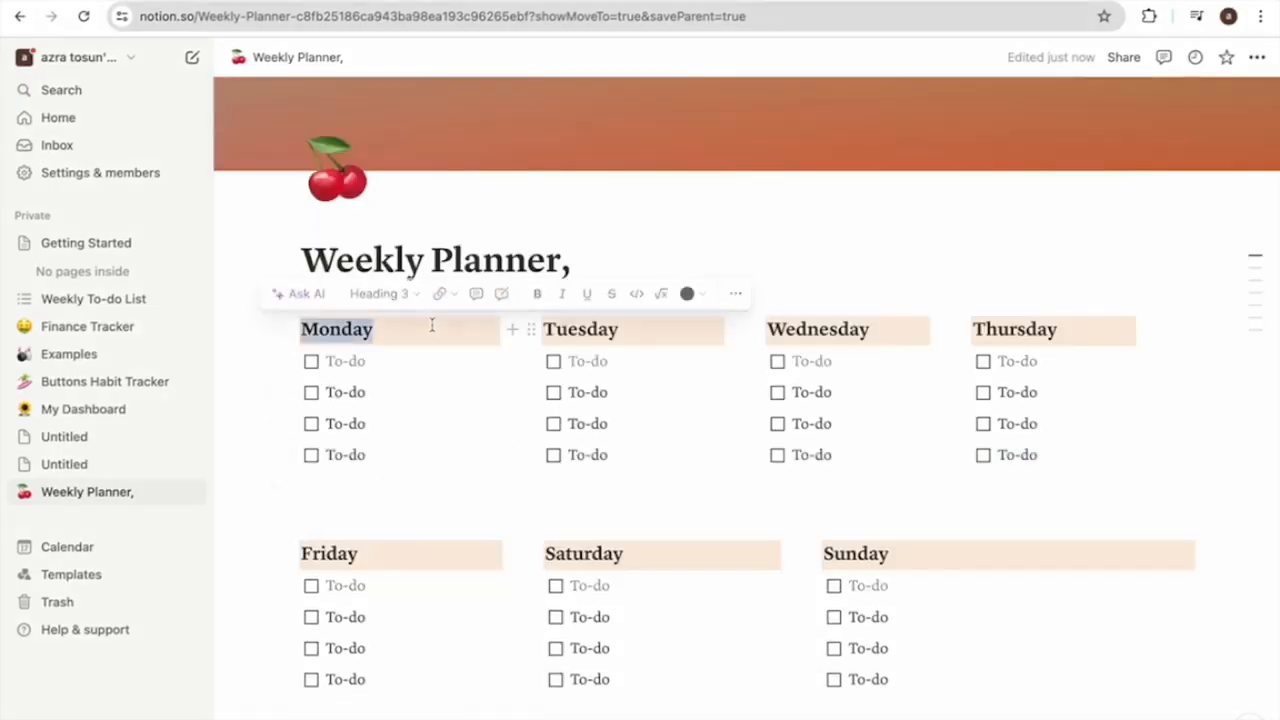
click(386, 292)
click(382, 291)
- Turn the "Tuesday" heading into plain text
click(614, 326)
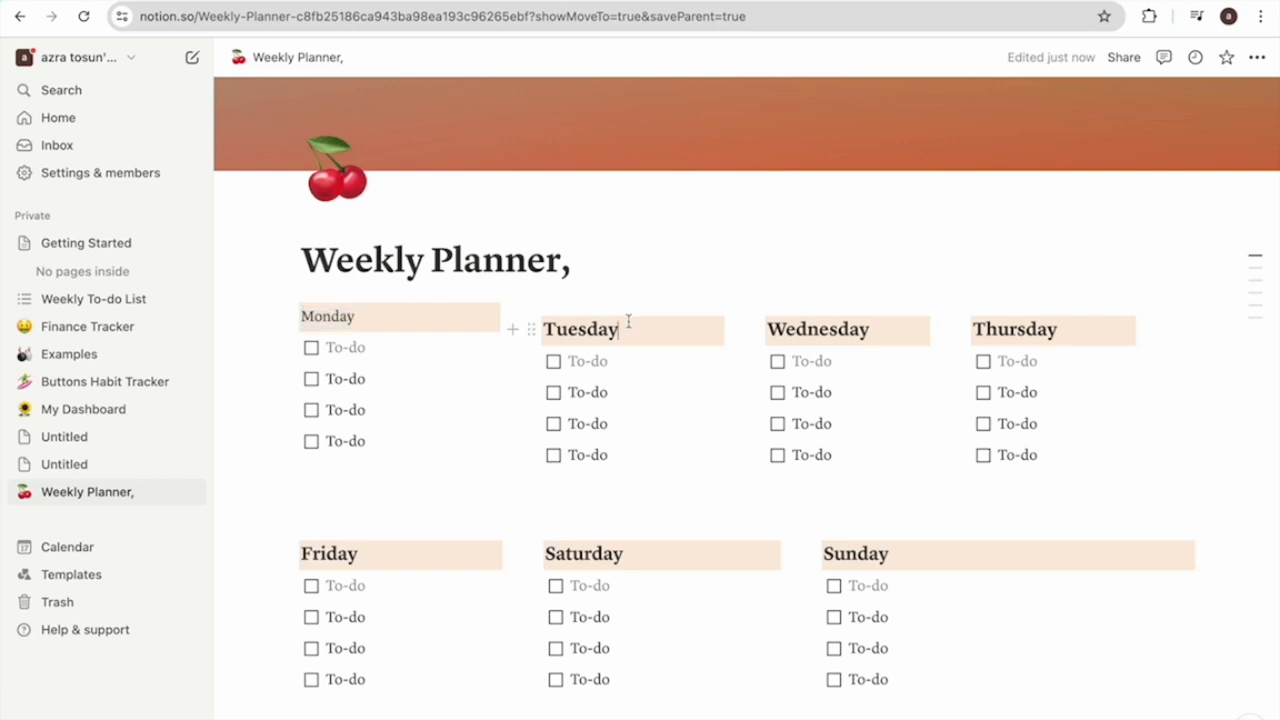
double_click(614, 326)
click(612, 294)
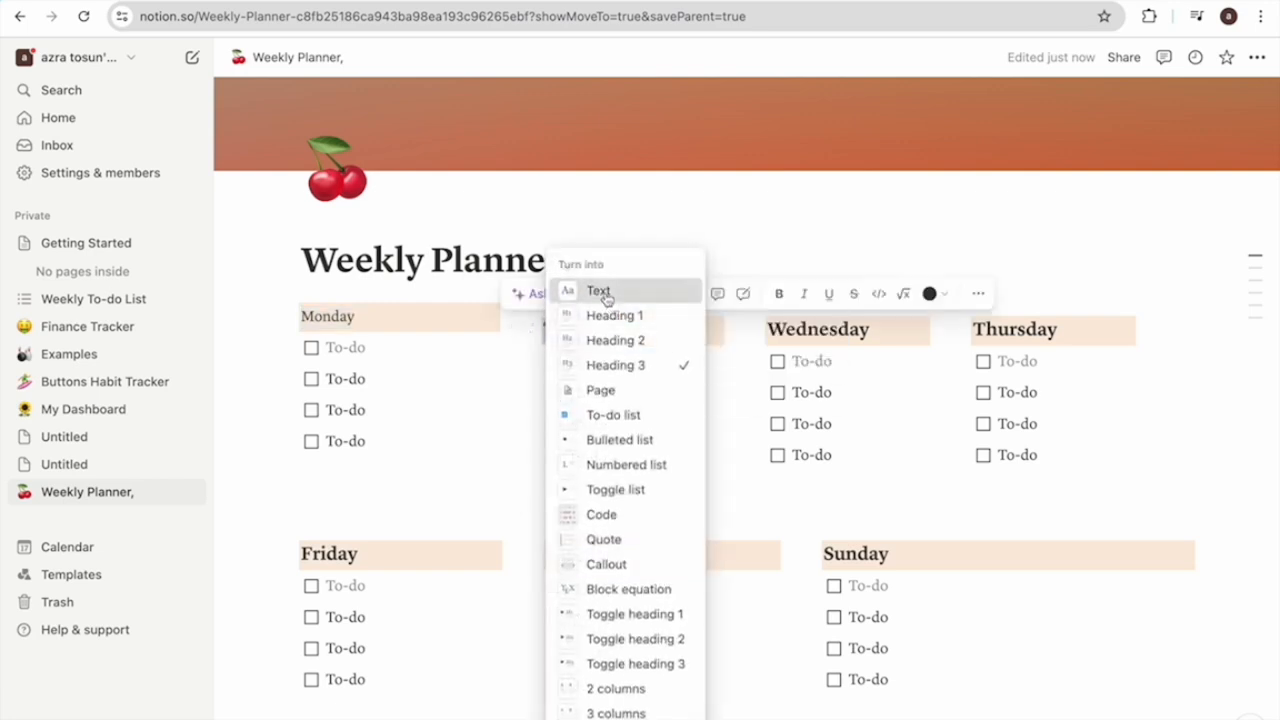
click(598, 290)
- Turn the "Wednesday" heading in the upper row into plain text
double_click(816, 330)
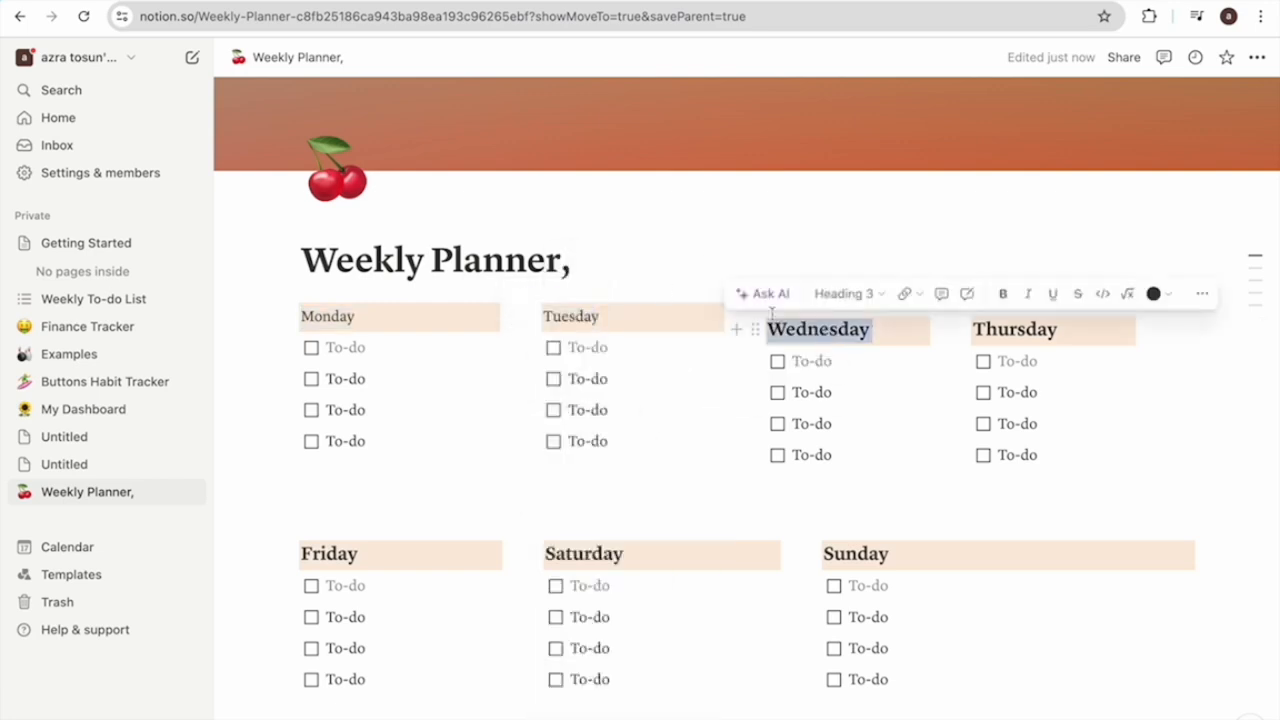
click(829, 294)
click(801, 289)
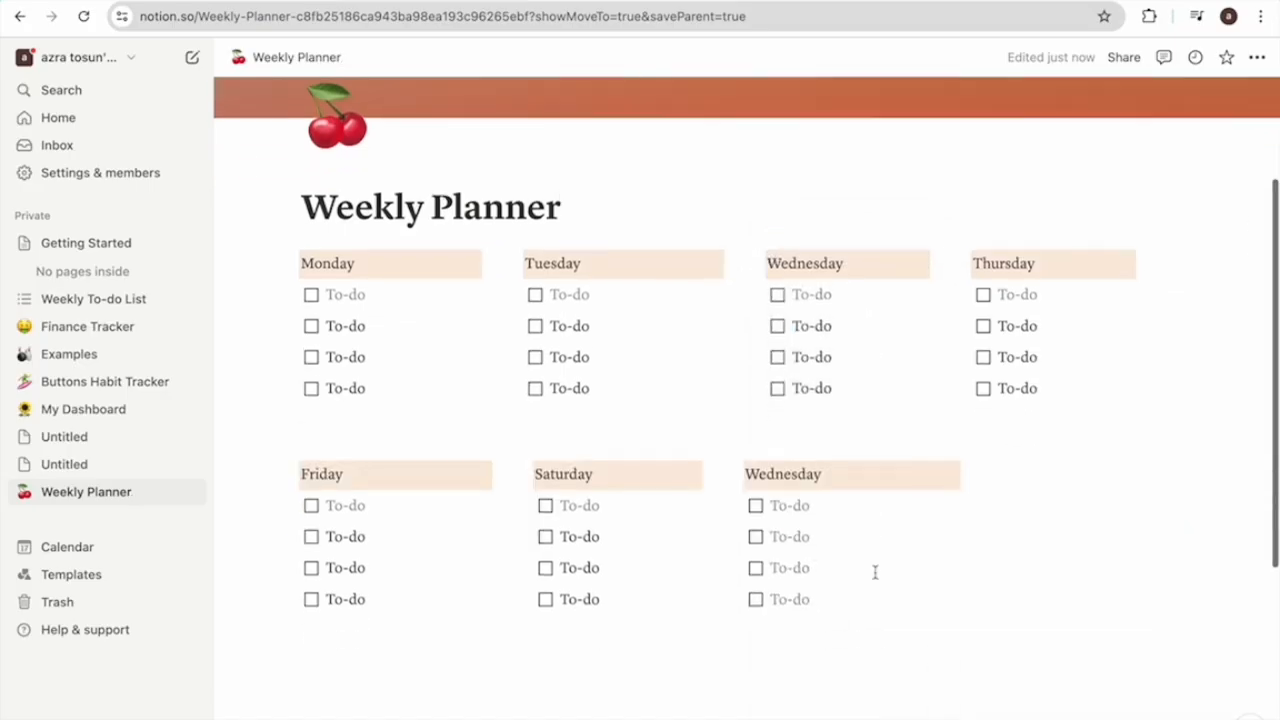
- Insert an image block in the empty fourth column of the lower row
scroll(875, 572, down, 1)
click(874, 571)
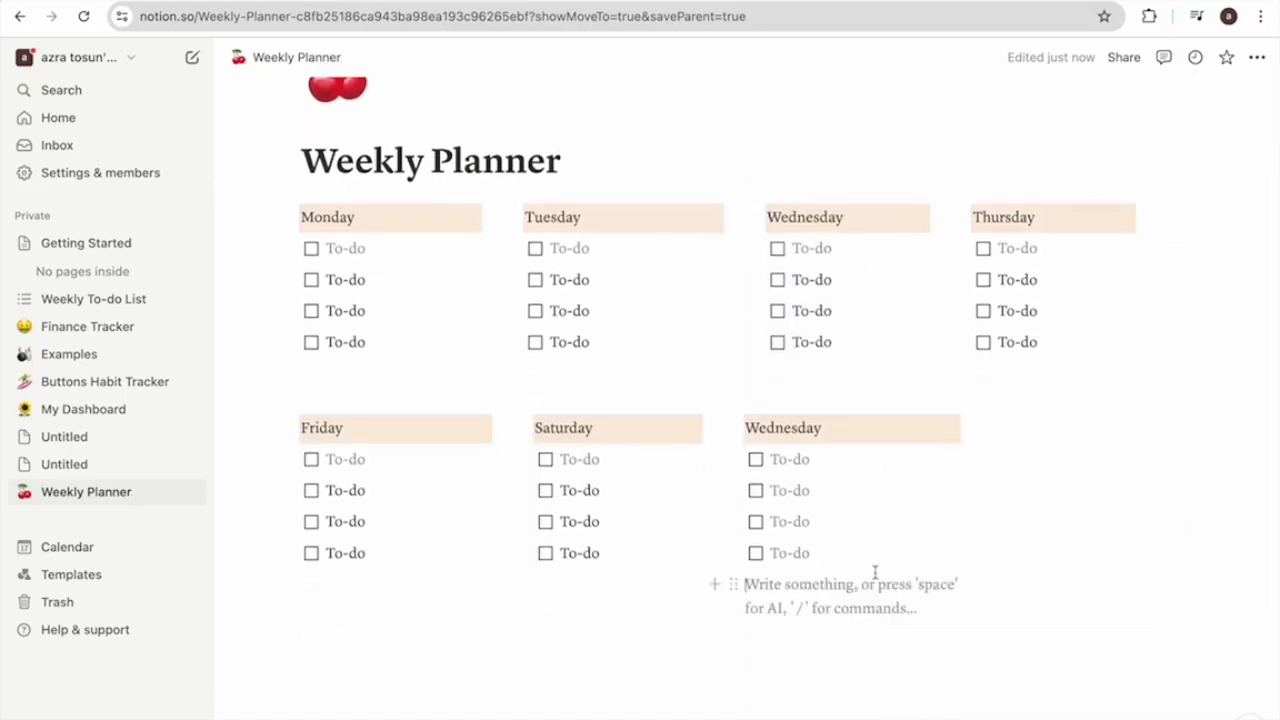
click(1093, 416)
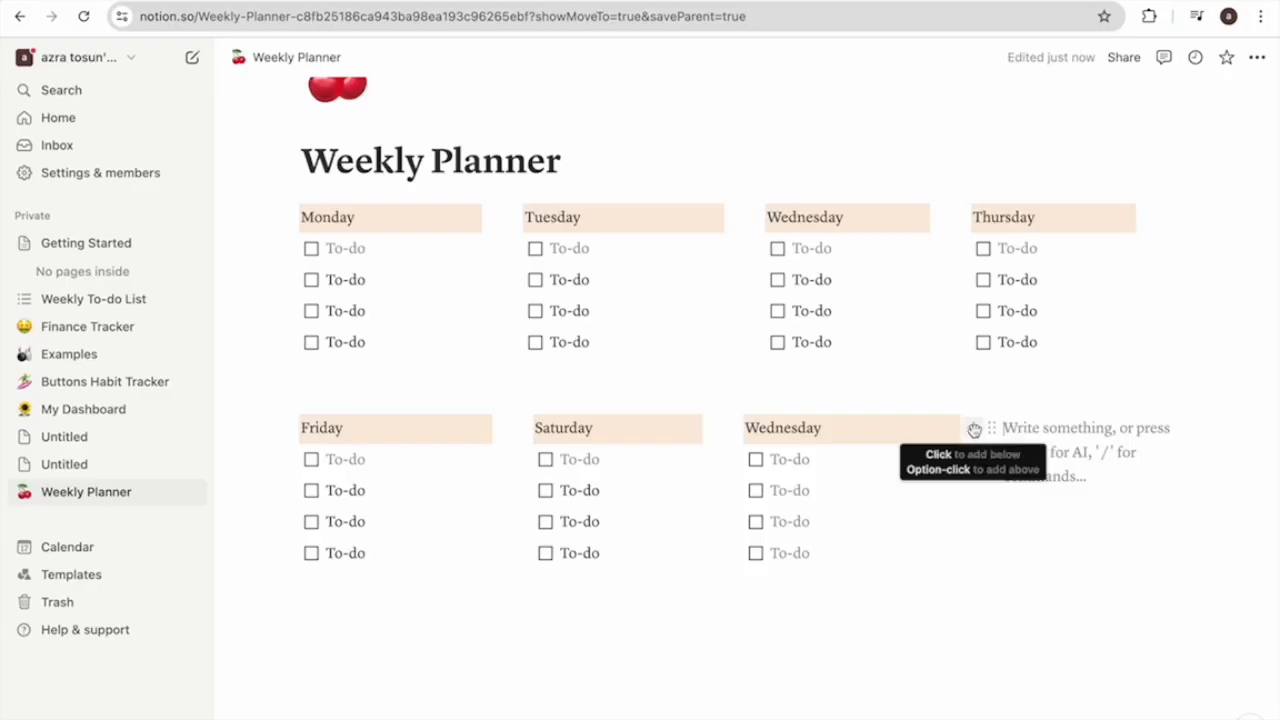
click(975, 431)
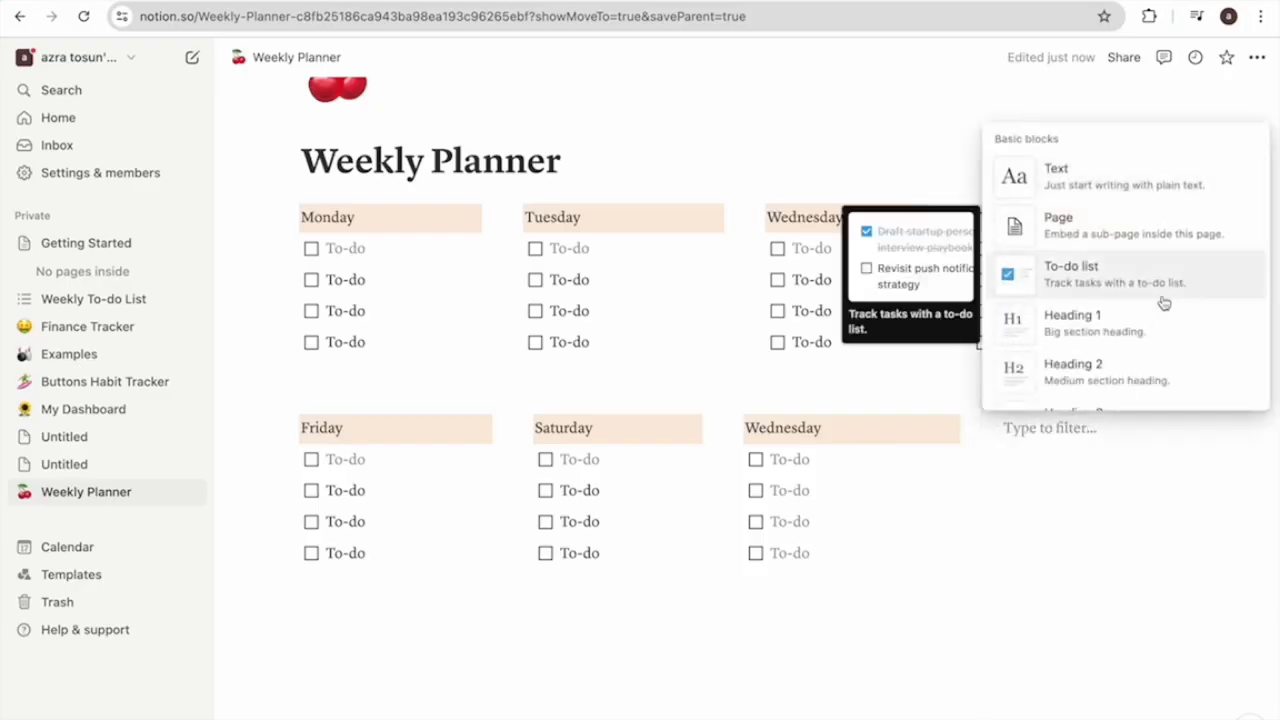
scroll(1160, 300, down, 5)
scroll(1158, 306, down, 1)
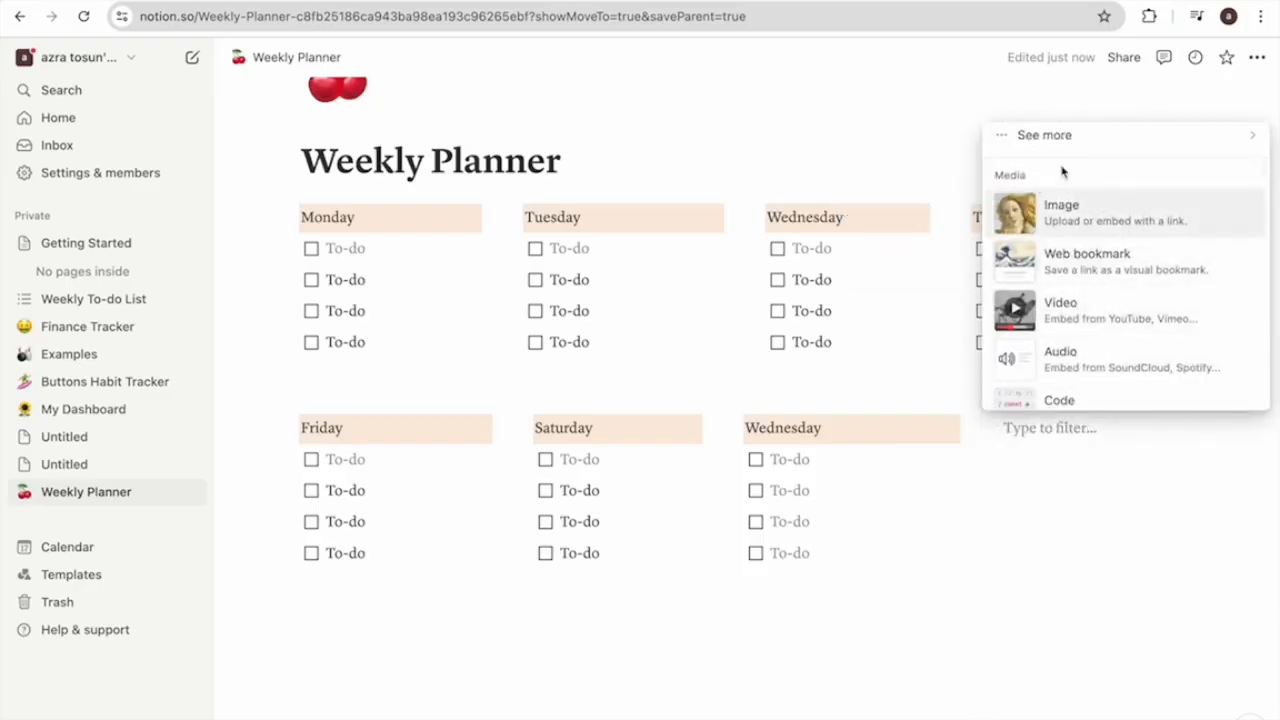
click(1052, 225)
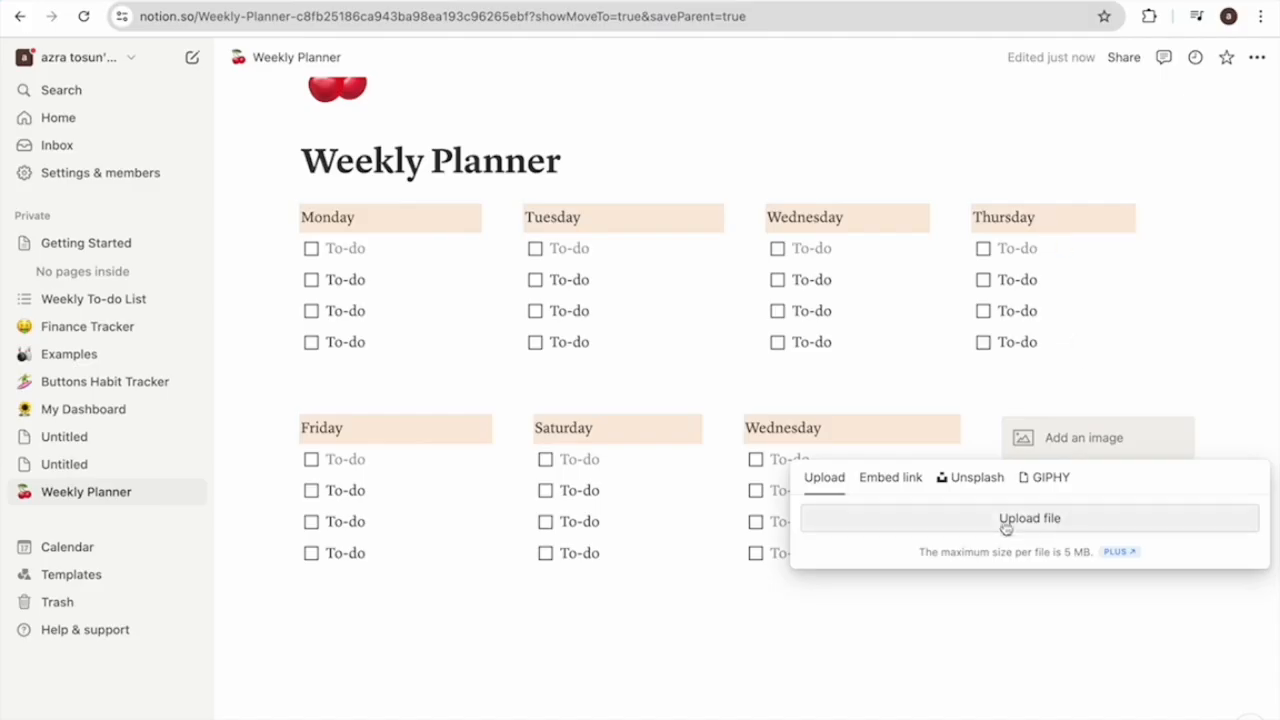
- Fill the image block with an Unsplash "orange" photo of oranges on a white cake stand and move it before the Monday column
click(967, 480)
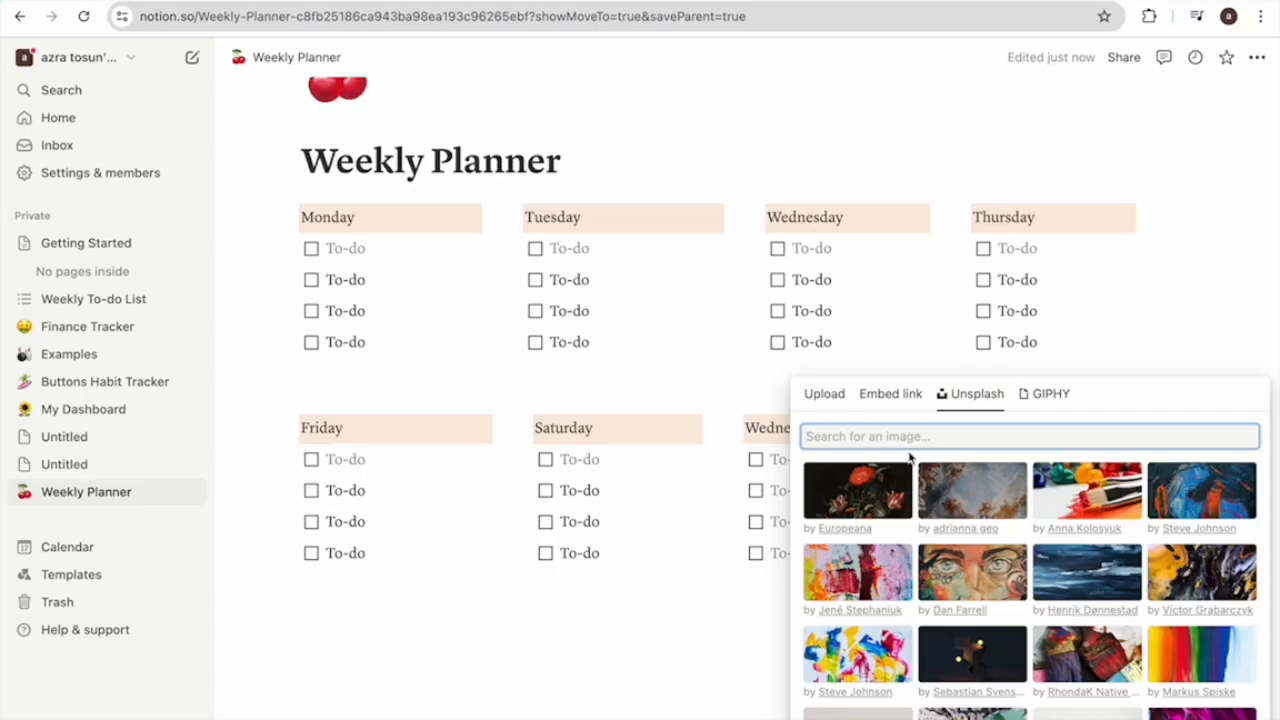
text(orange)
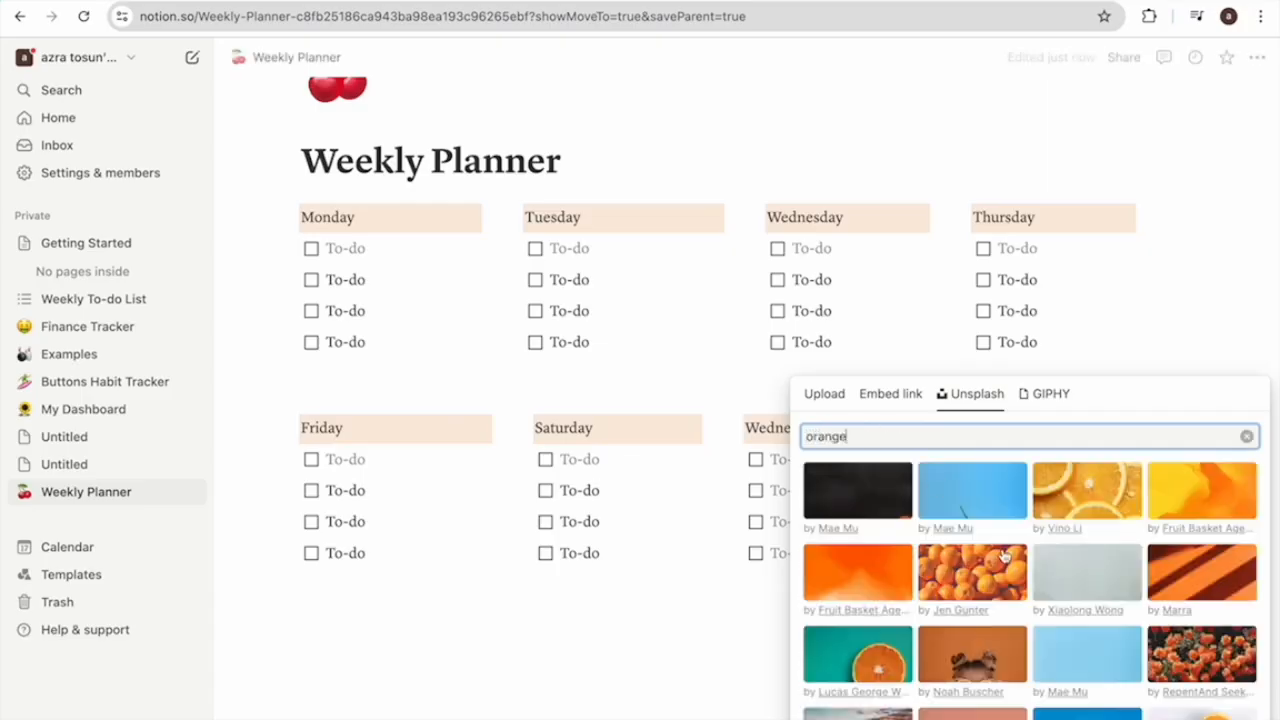
scroll(1015, 562, down, 5)
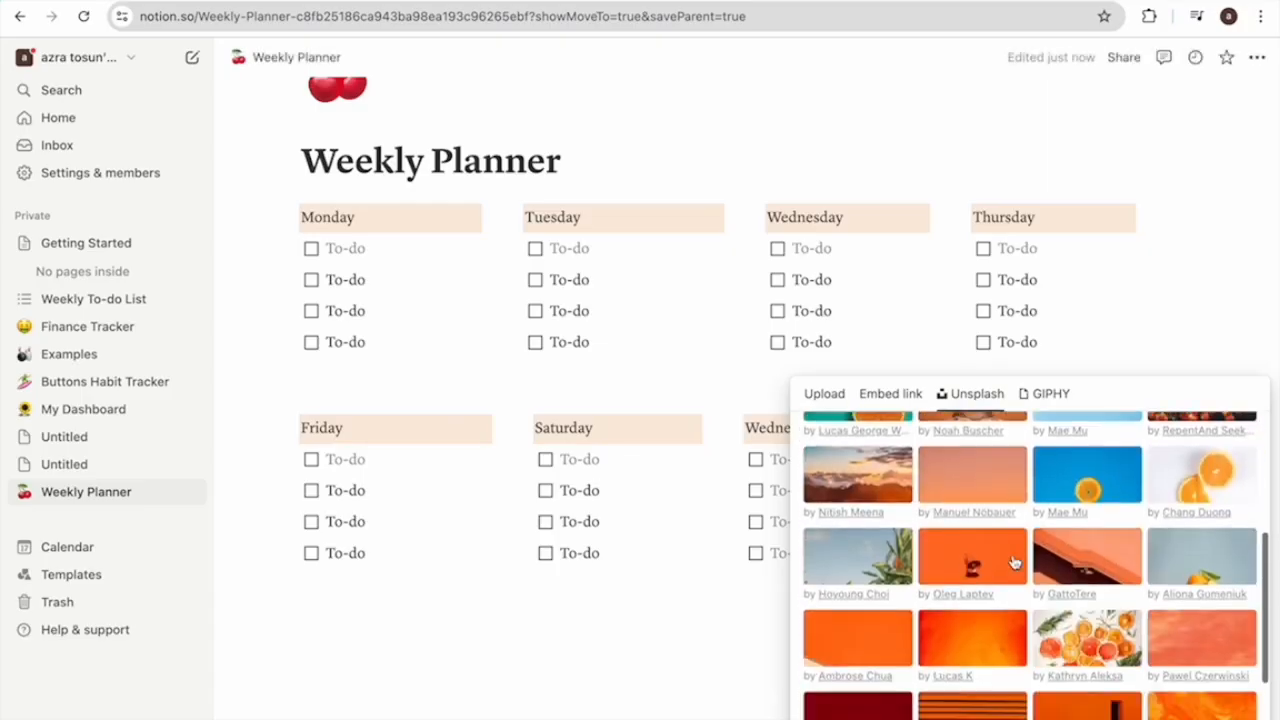
scroll(1015, 562, down, 1)
scroll(1133, 637, down, 1)
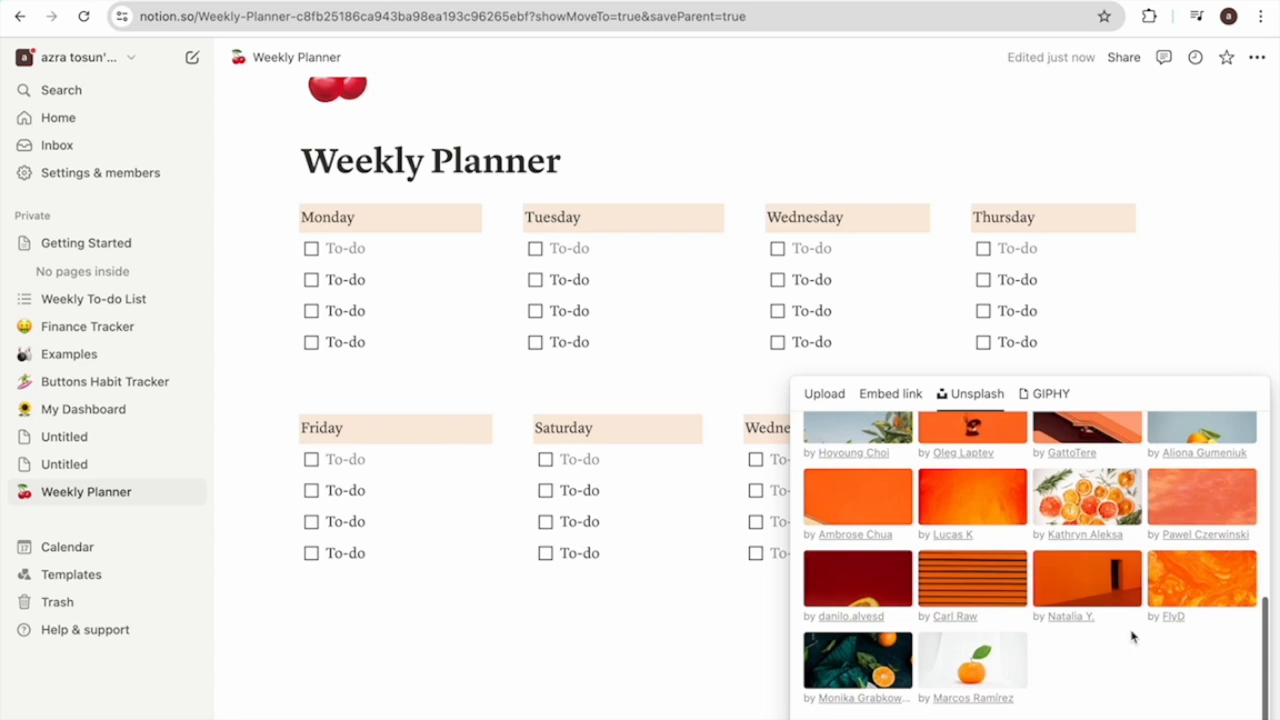
scroll(1133, 637, up, 2)
scroll(1133, 637, up, 1)
scroll(998, 592, up, 1)
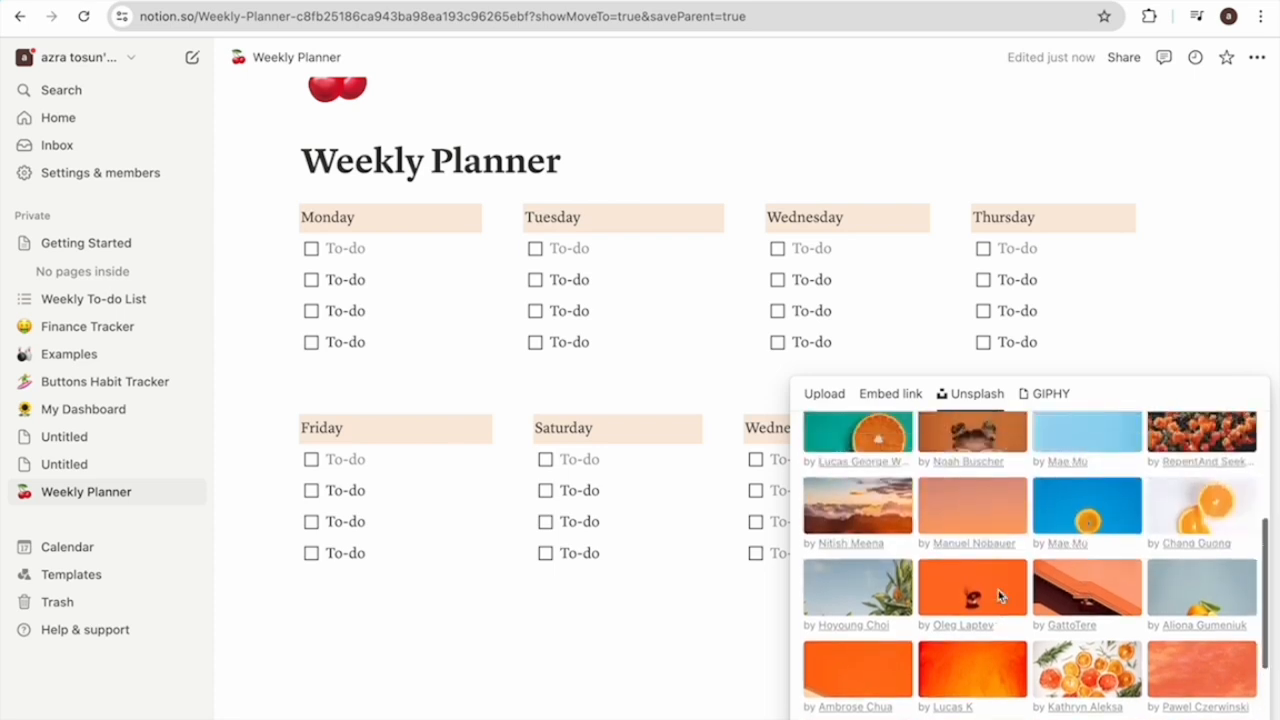
click(1218, 606)
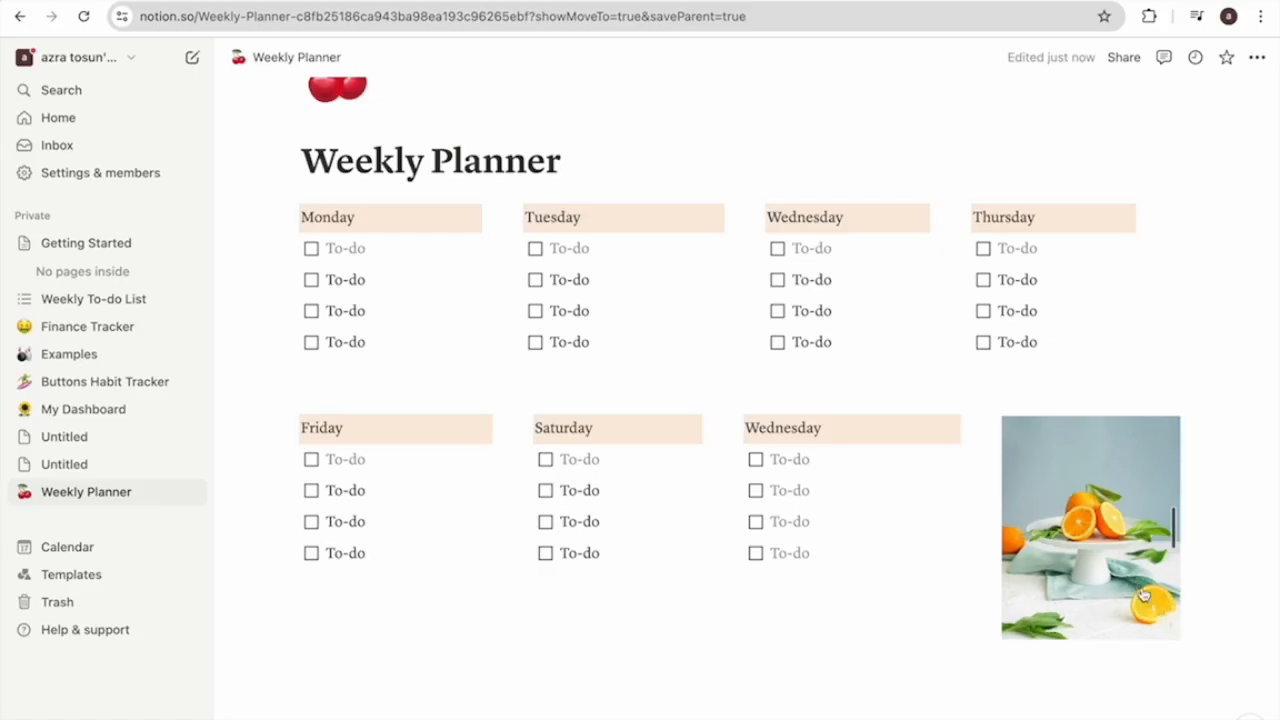
drag(1110, 515, 243, 277)
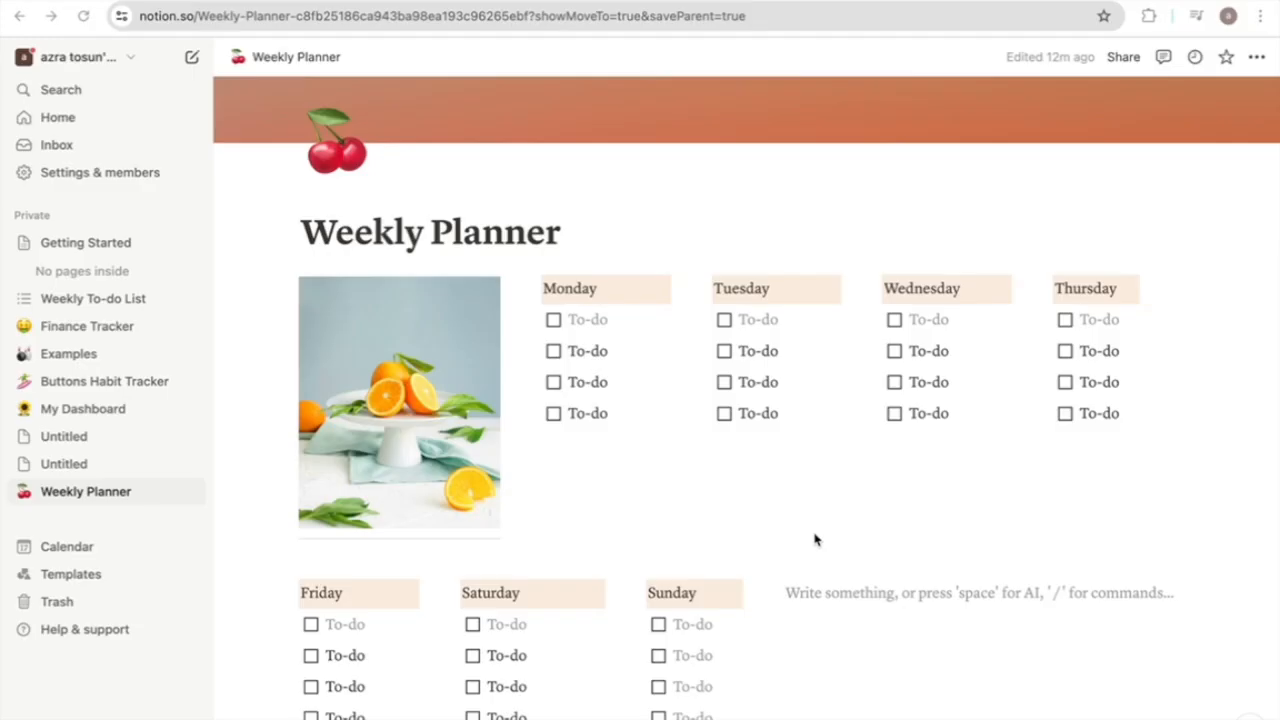
- Enter "Daily Habits" in the column after Sunday and give the block an orange background
scroll(810, 538, down, 2)
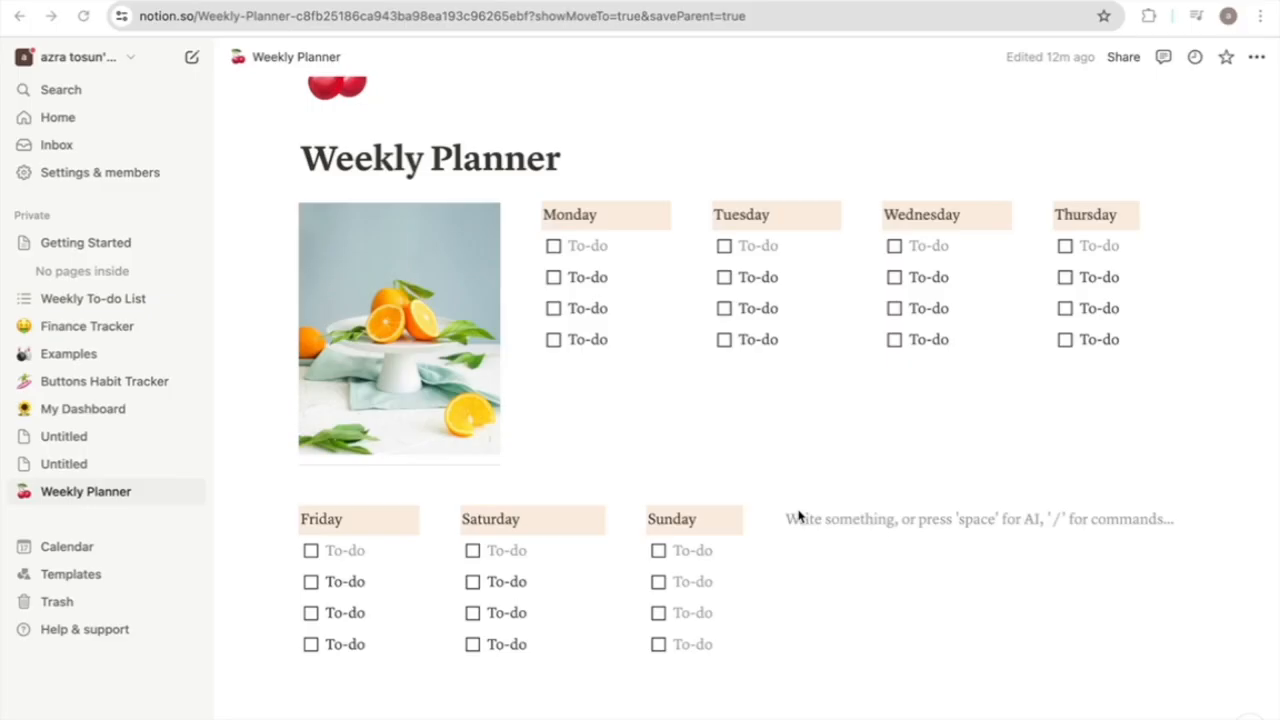
text(Daily H)
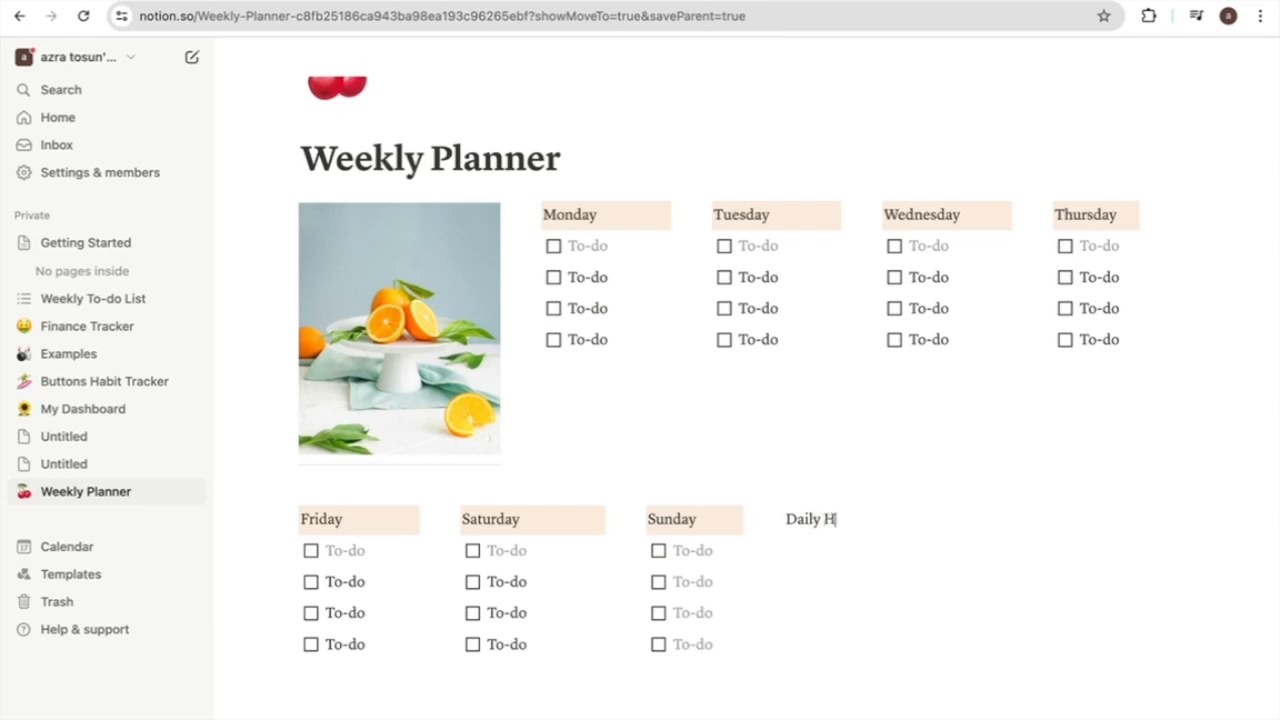
text(abits)
triple_click(878, 528)
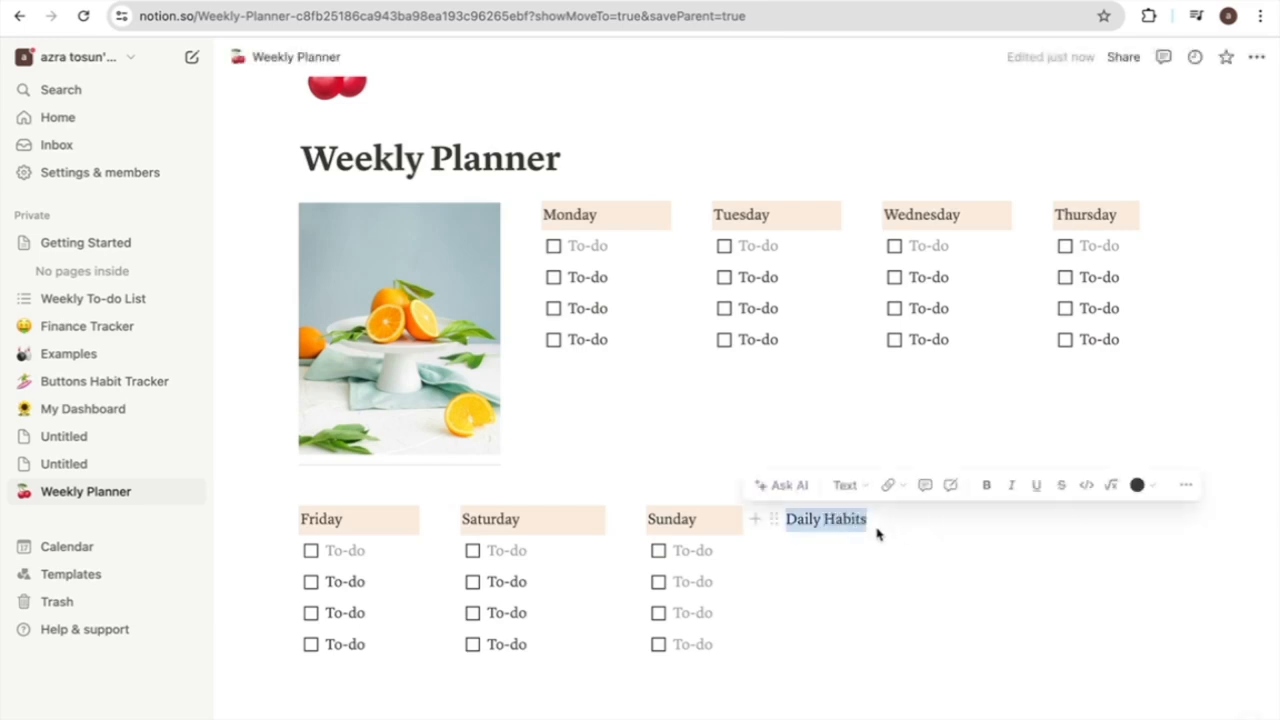
click(775, 520)
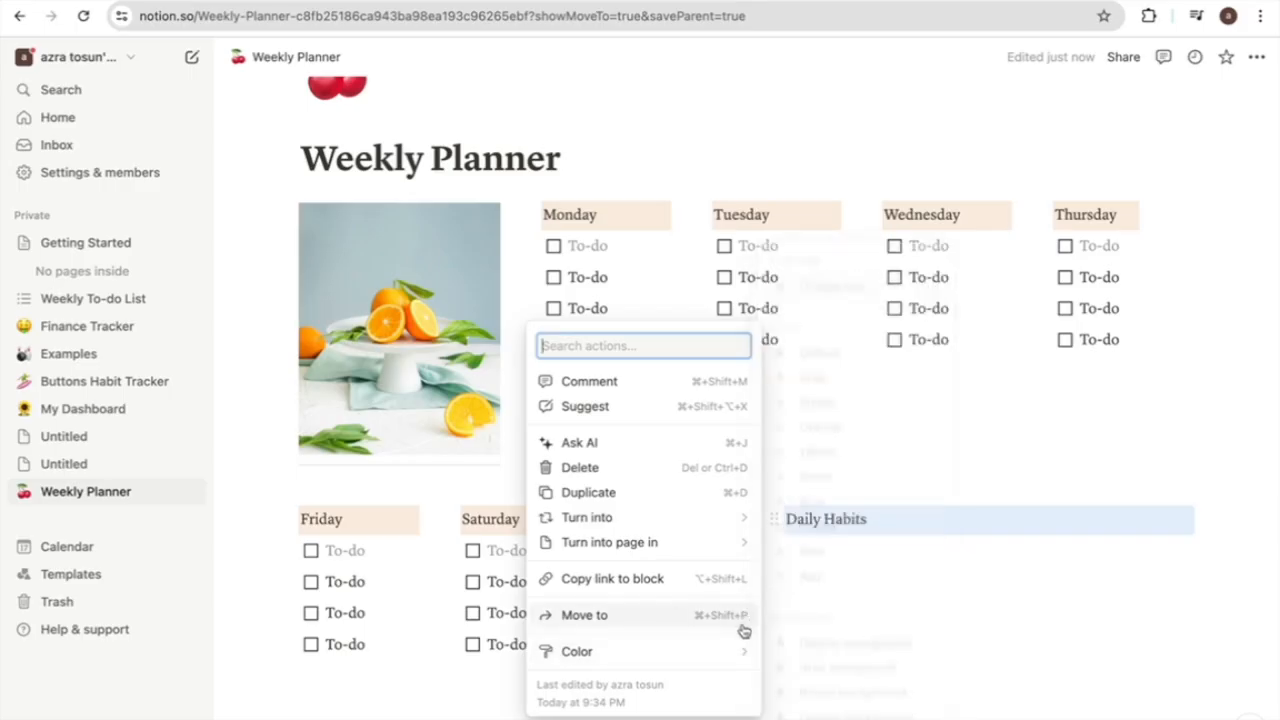
mouse_move(740, 651)
click(875, 665)
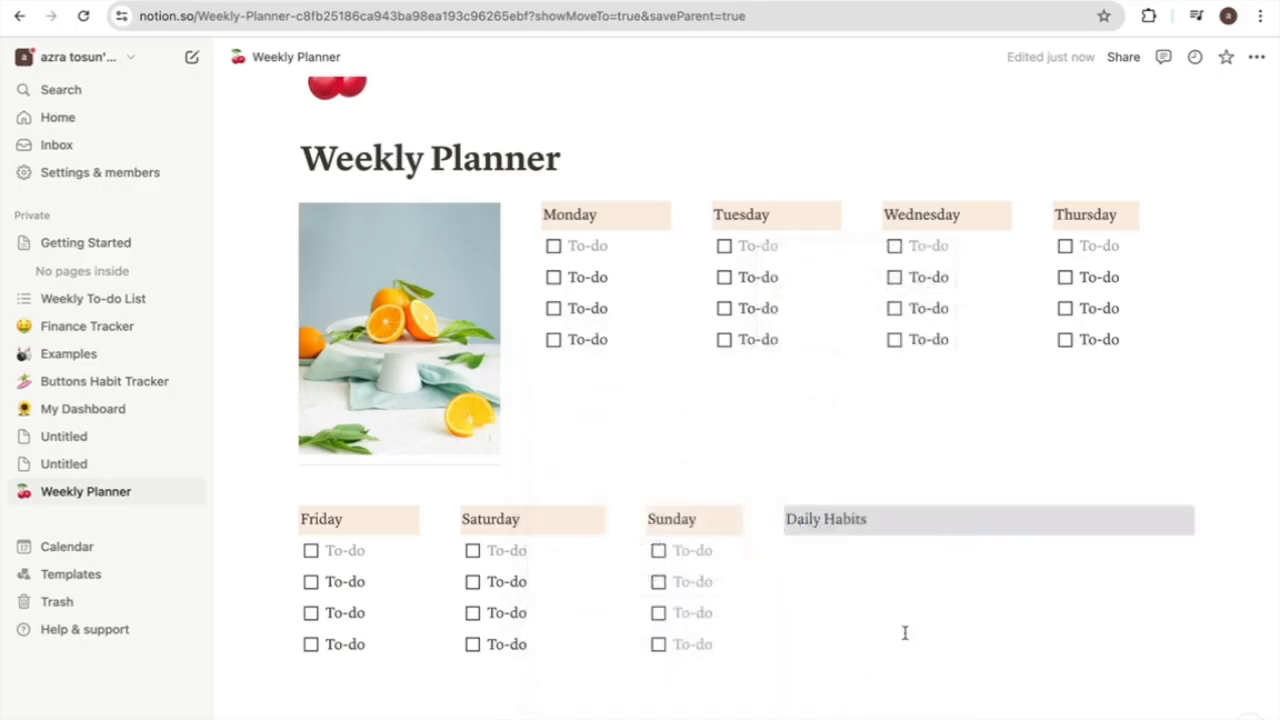
- Insert a table view database beneath the "Daily Habits" label
click(940, 537)
scroll(877, 553, down, 1)
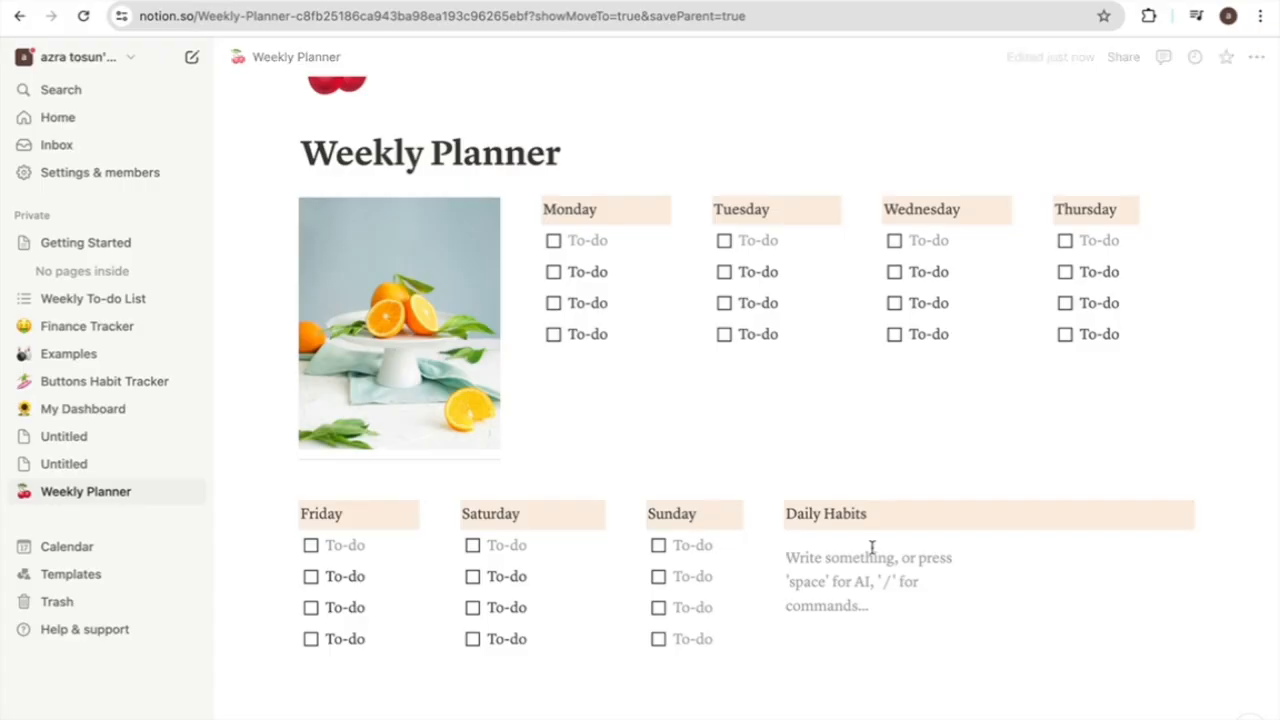
text(/)
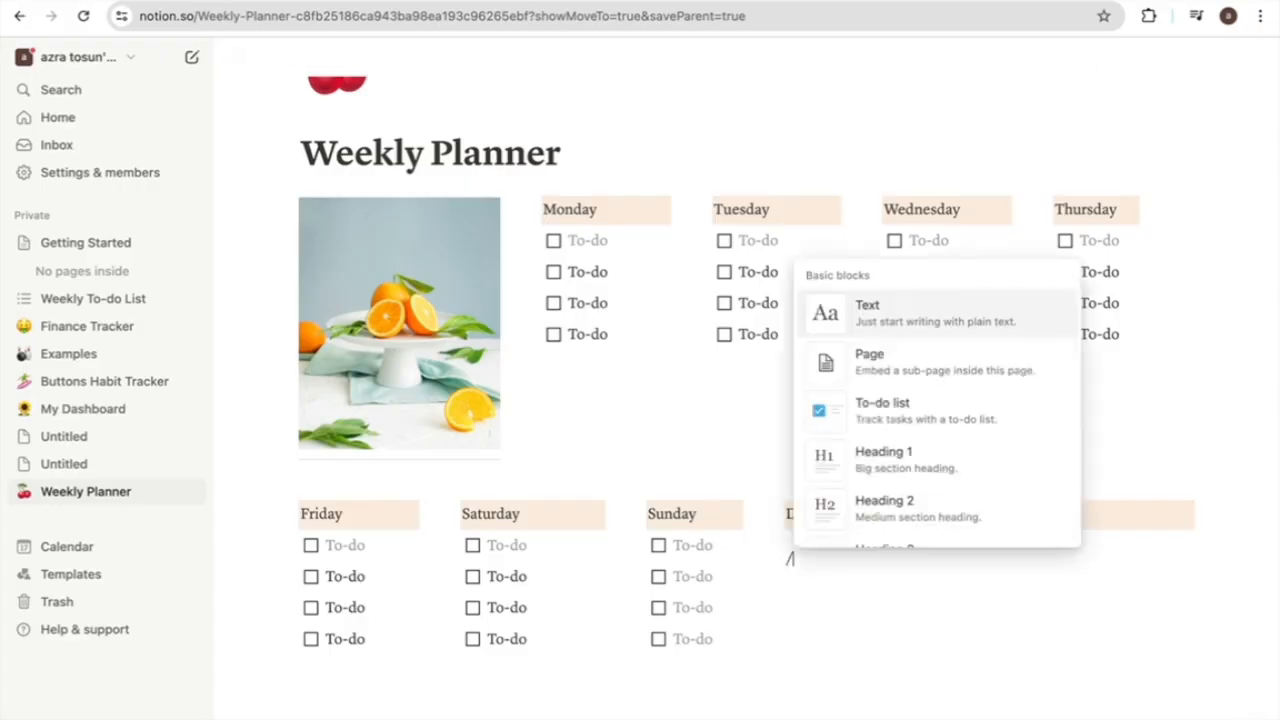
text(table)
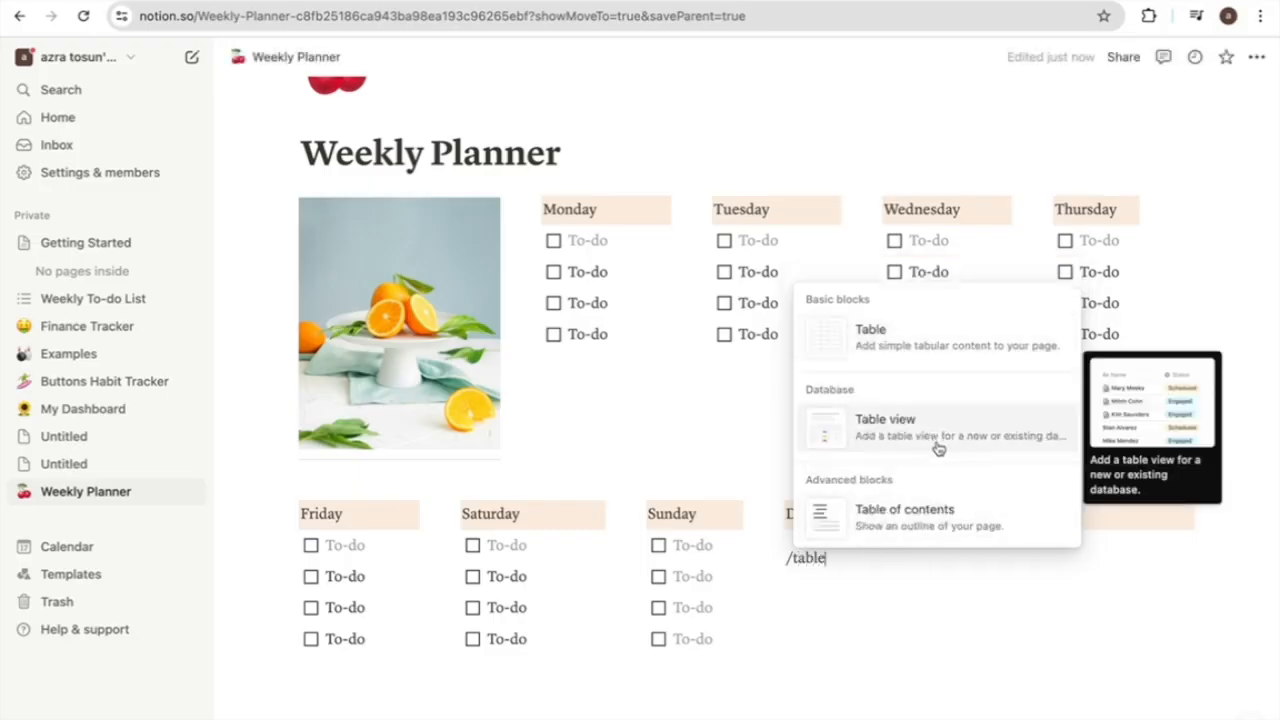
click(938, 448)
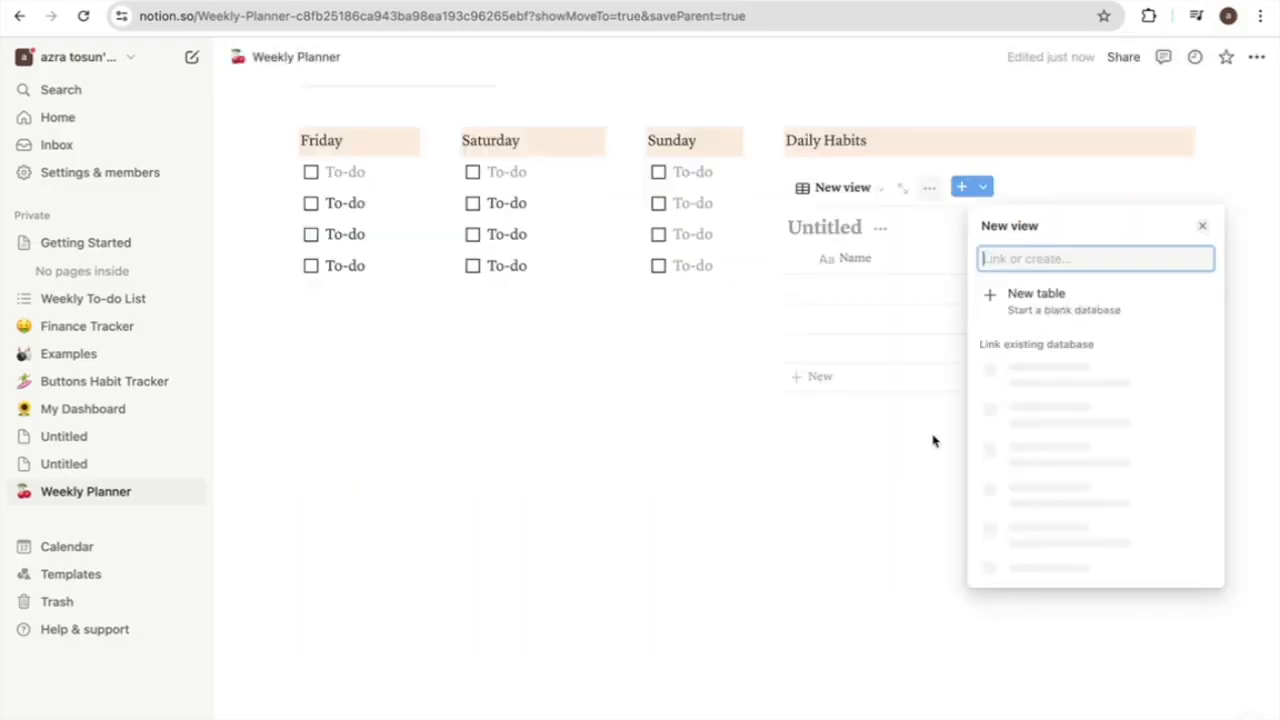
- Make the database a new table titled "My Habits"
click(812, 232)
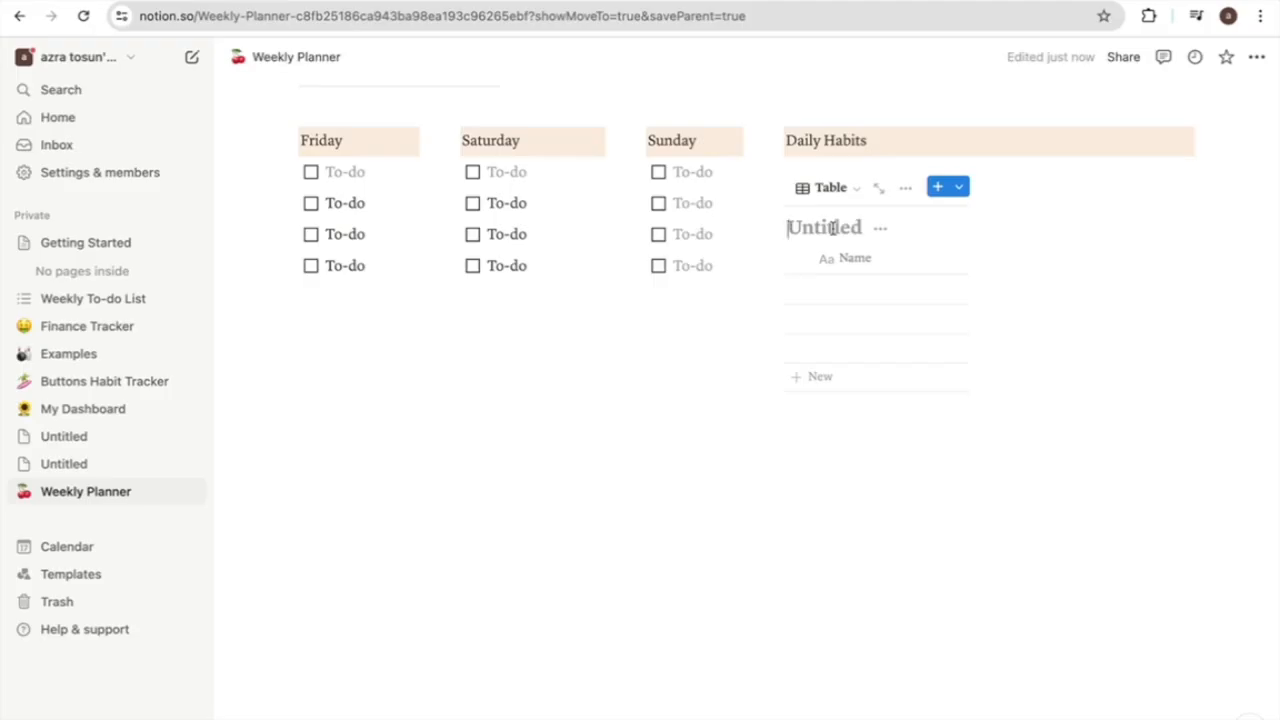
key(Caps_Lock)
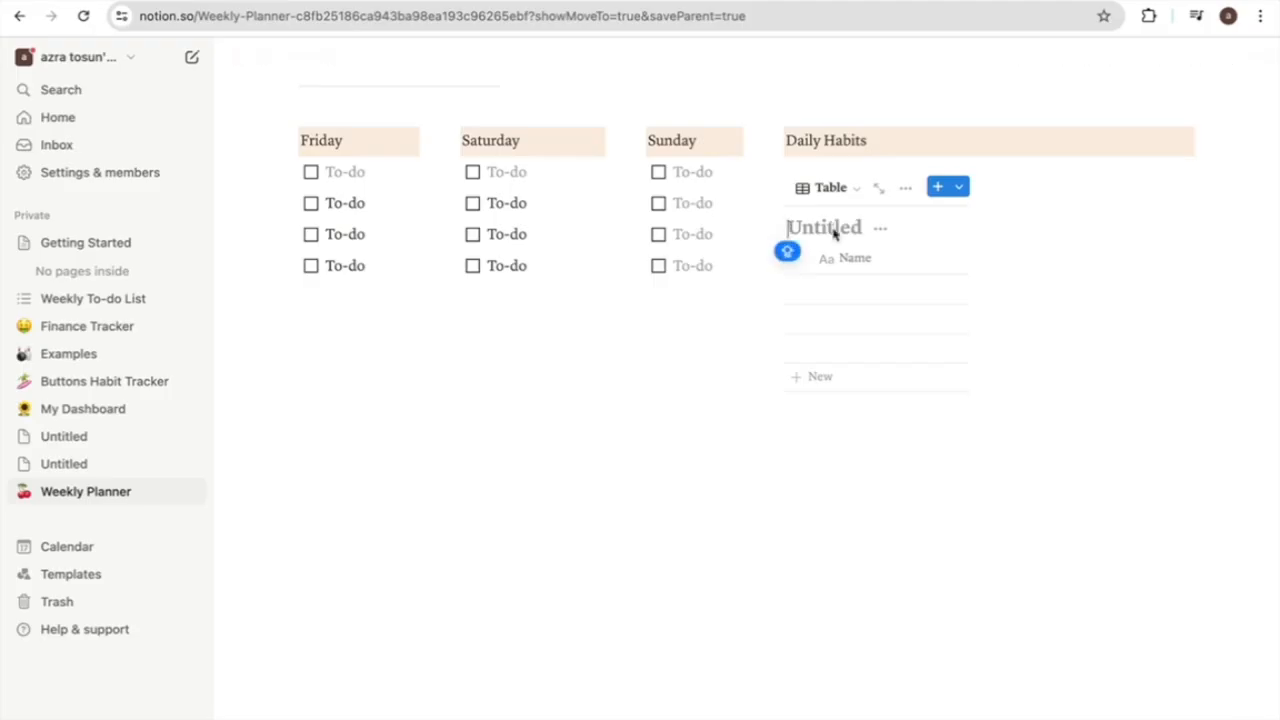
text(My H)
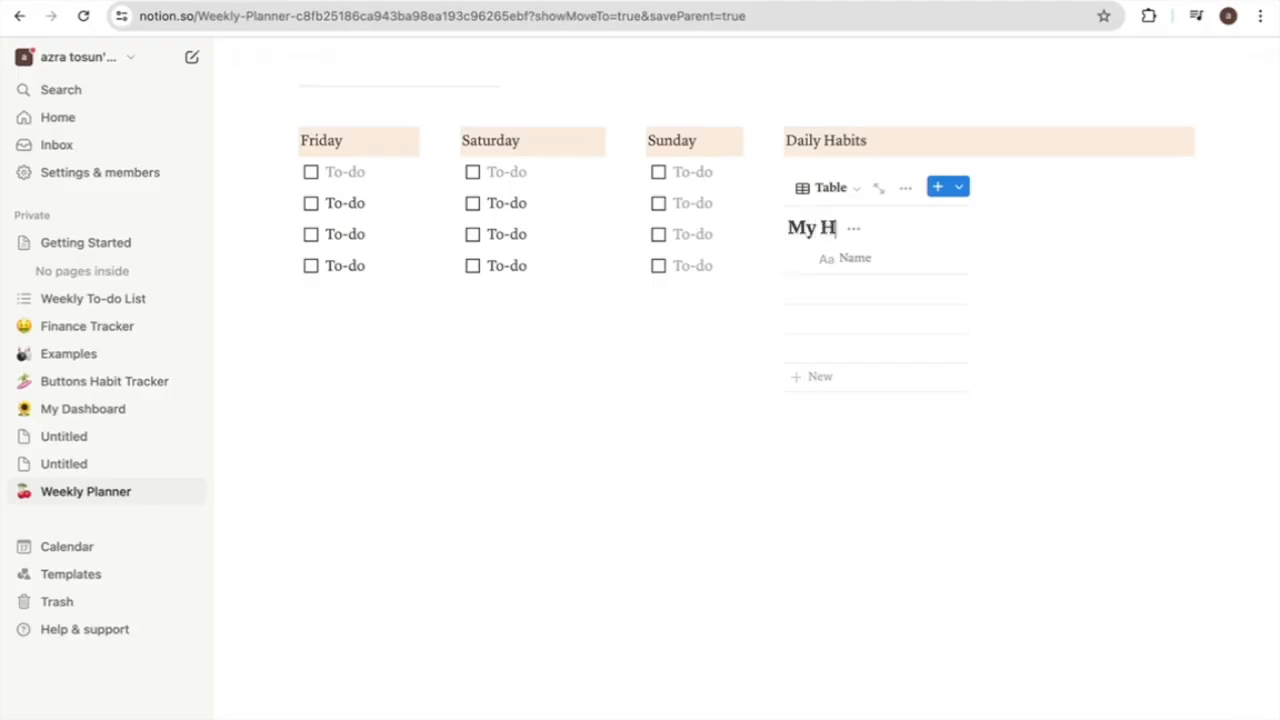
text(abits)
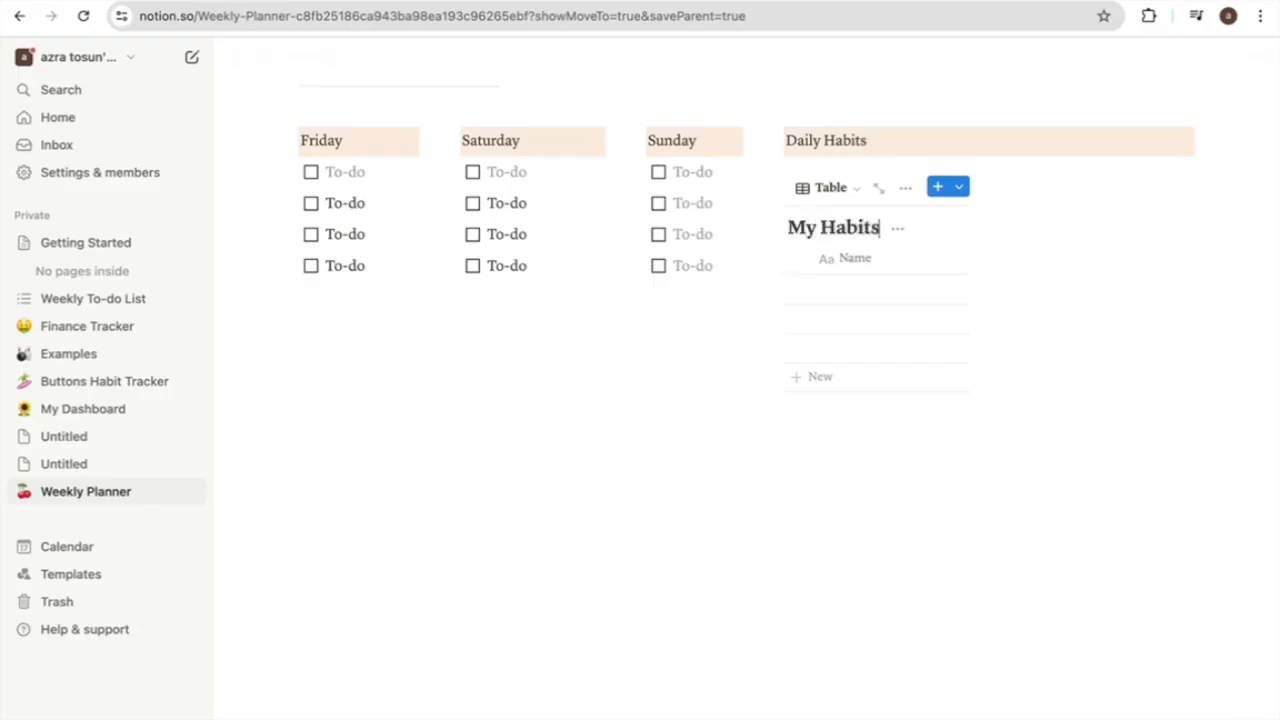
- Enter "Morning run" as the first entry in the Name column of the My Habits table
click(861, 296)
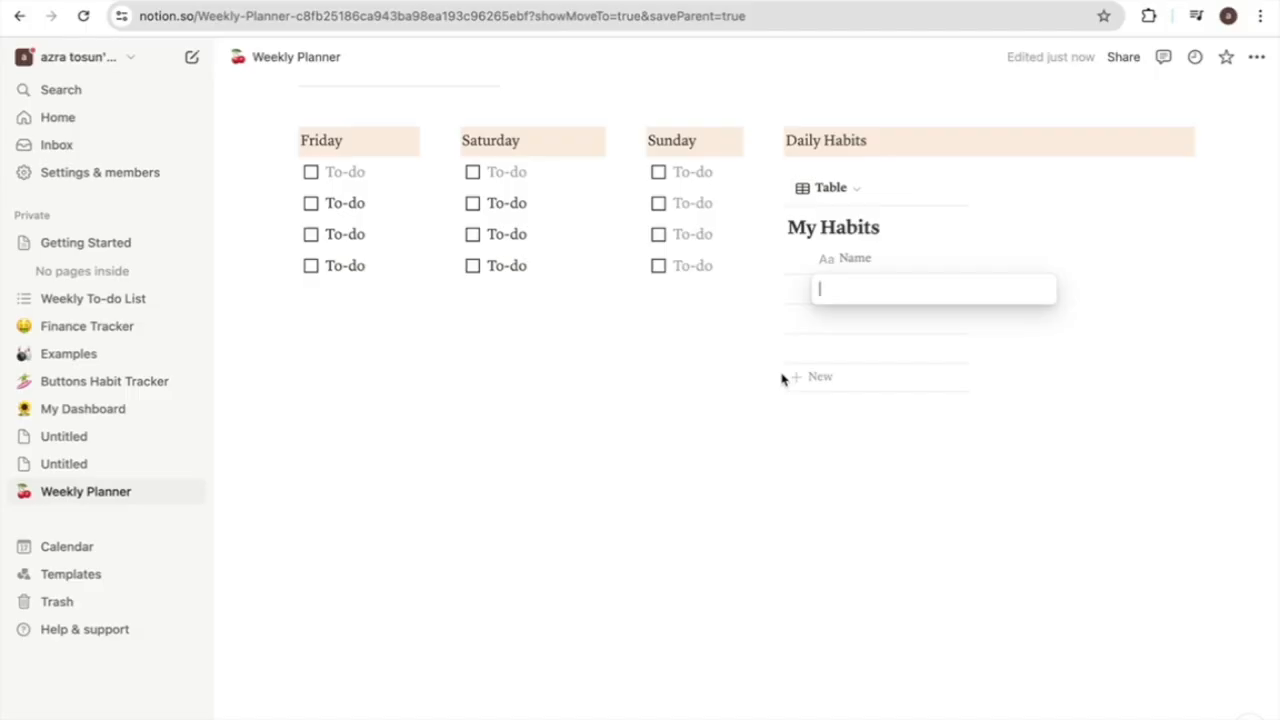
key(Caps_Lock)
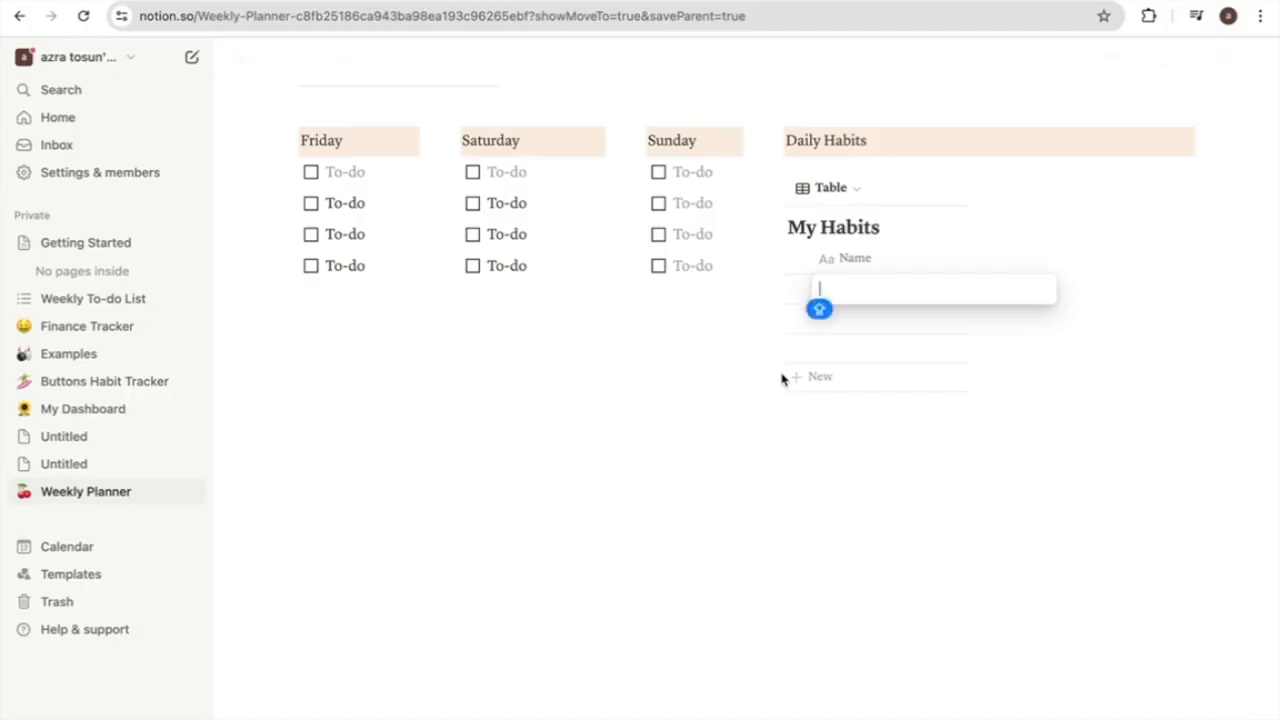
text(Morning run)
click(851, 324)
click(830, 322)
click(906, 190)
click(906, 190)
click(845, 288)
click(845, 288)
click(765, 288)
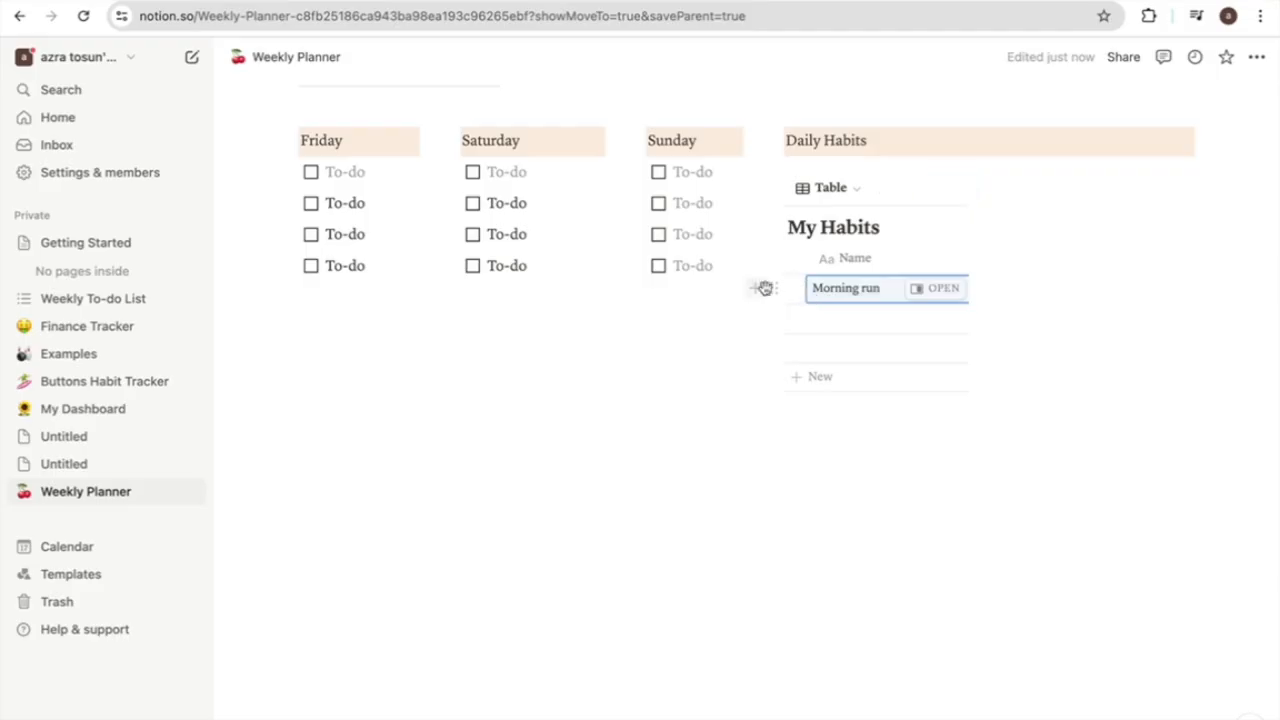
- Add "Drink a glass of water", "Meditate" and "Cook a healthy lunch" as the next entries in the My Habits table
click(837, 318)
text(Drink a glass of water)
key(Return)
text(Meidat)
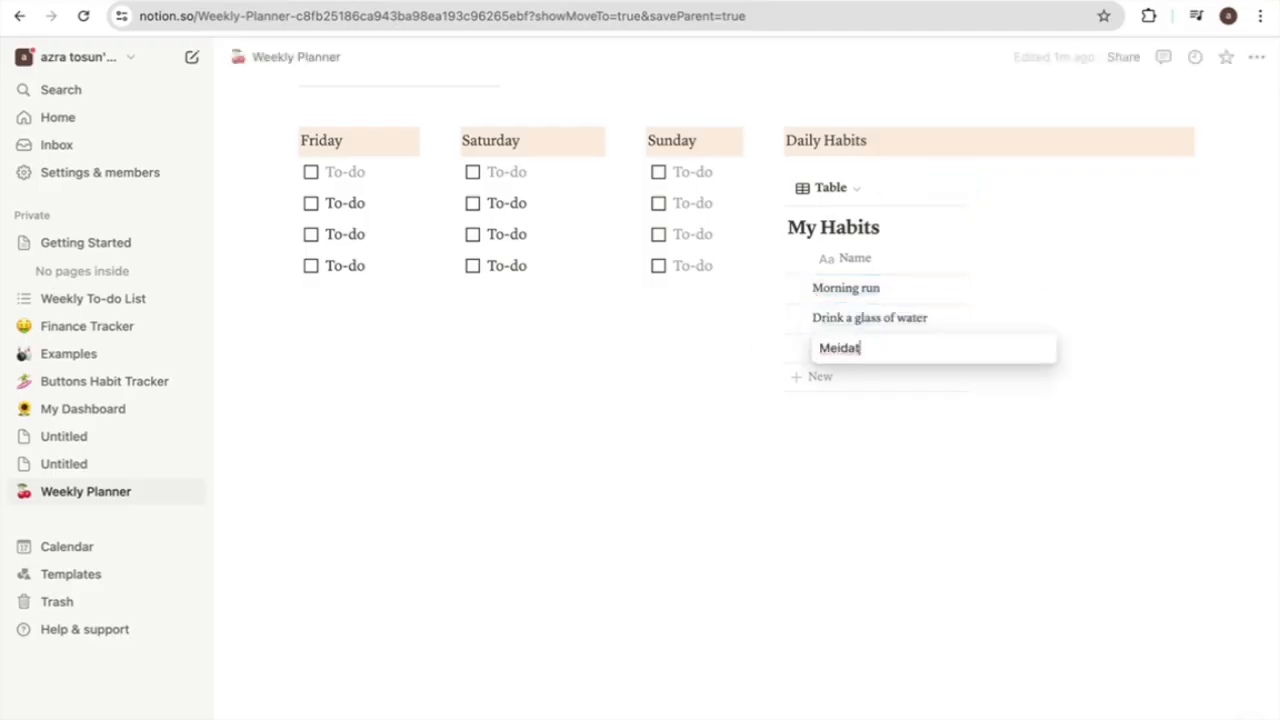
key(BackSpace)
key(BackSpace)
key(BackSpace)
key(BackSpace)
text(ditate)
key(Return)
text(Cook a healthy lunch)
key(Escape)
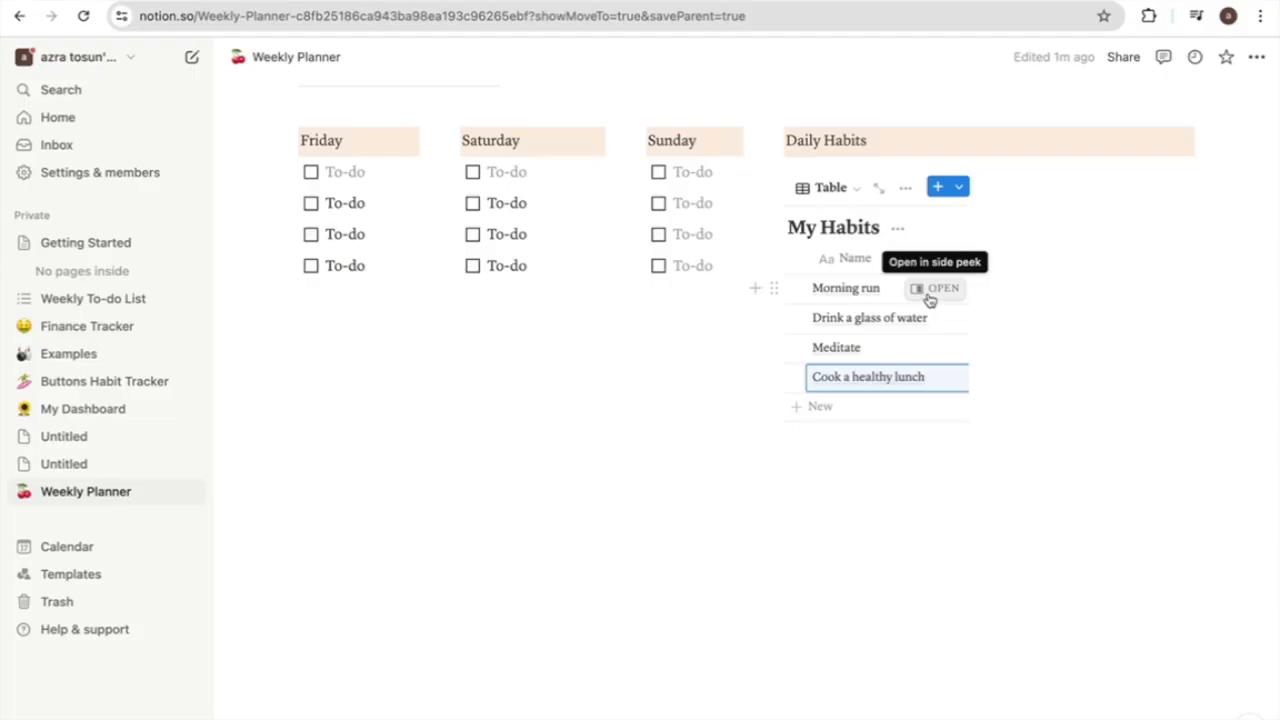
- Open the "Morning run" entry and add a checkbox property named "Monday"
click(929, 290)
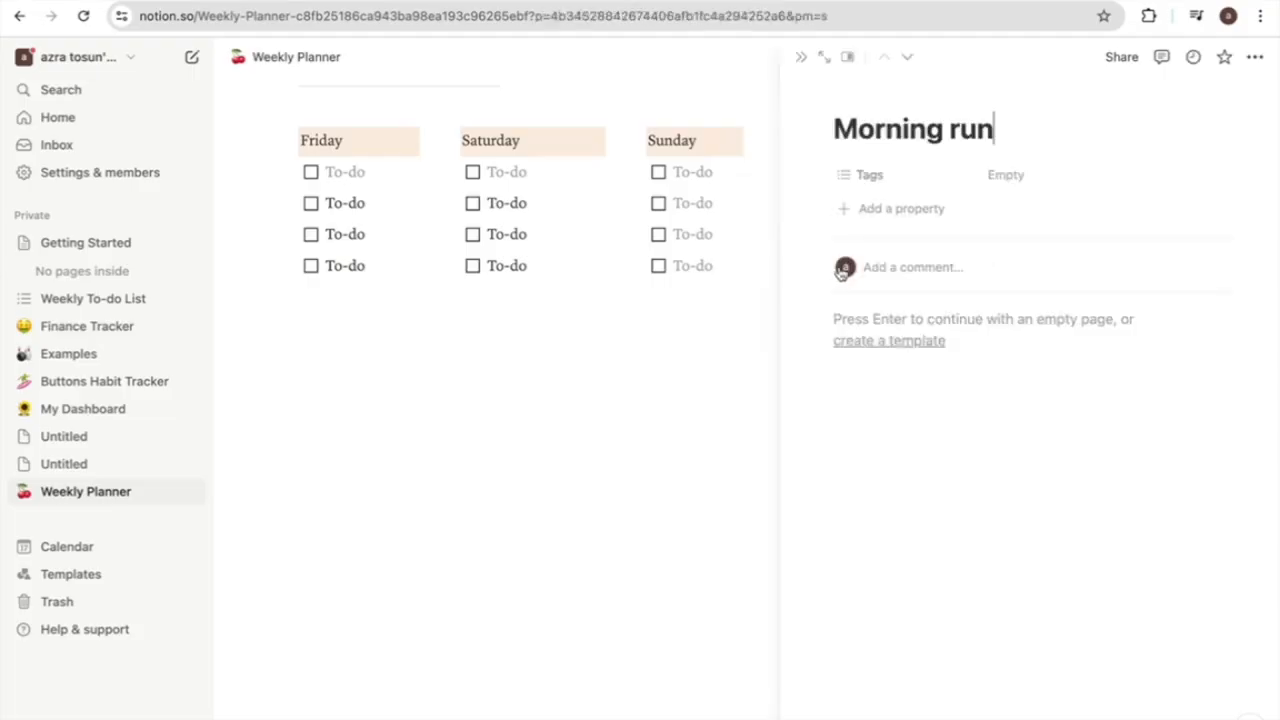
click(901, 220)
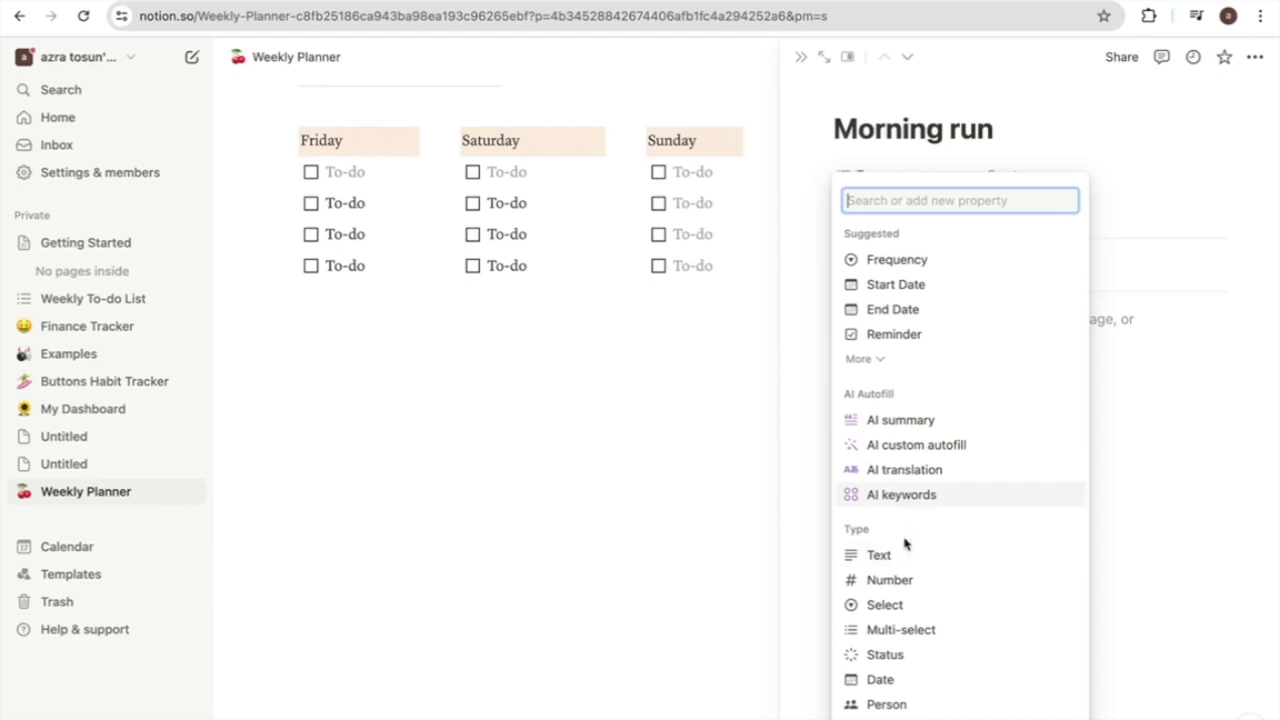
scroll(895, 657, down, 3)
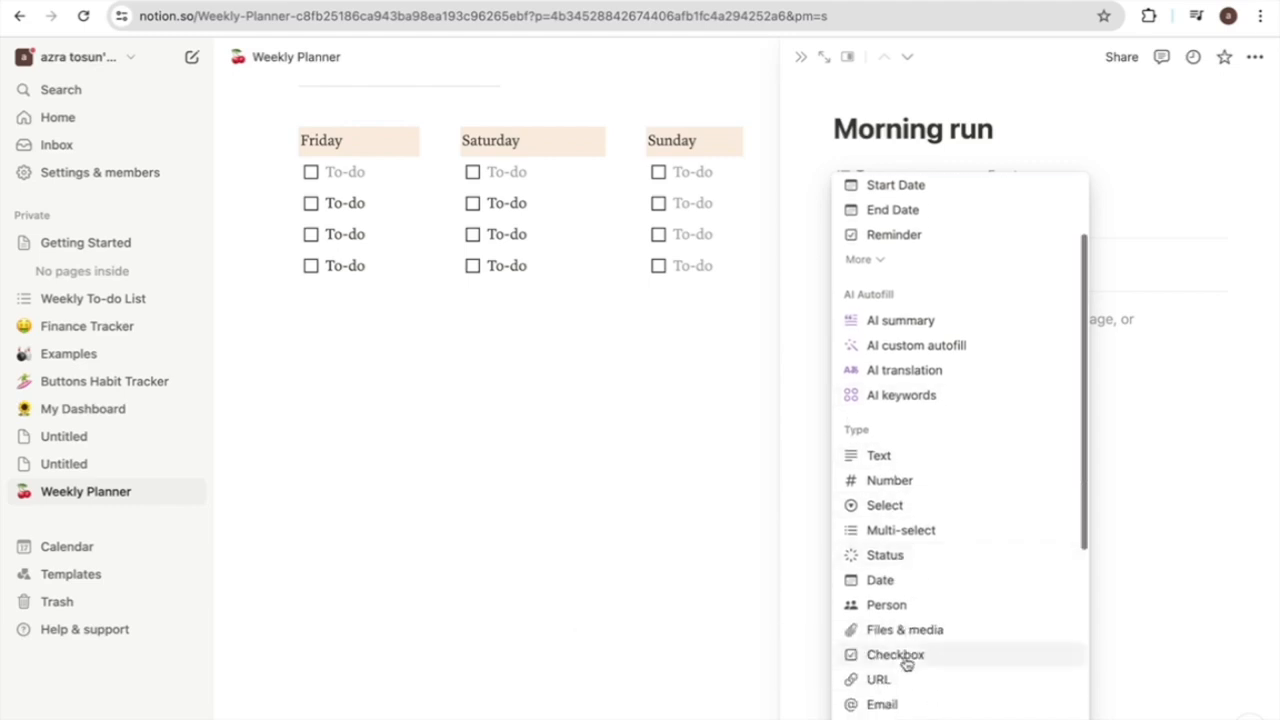
click(905, 657)
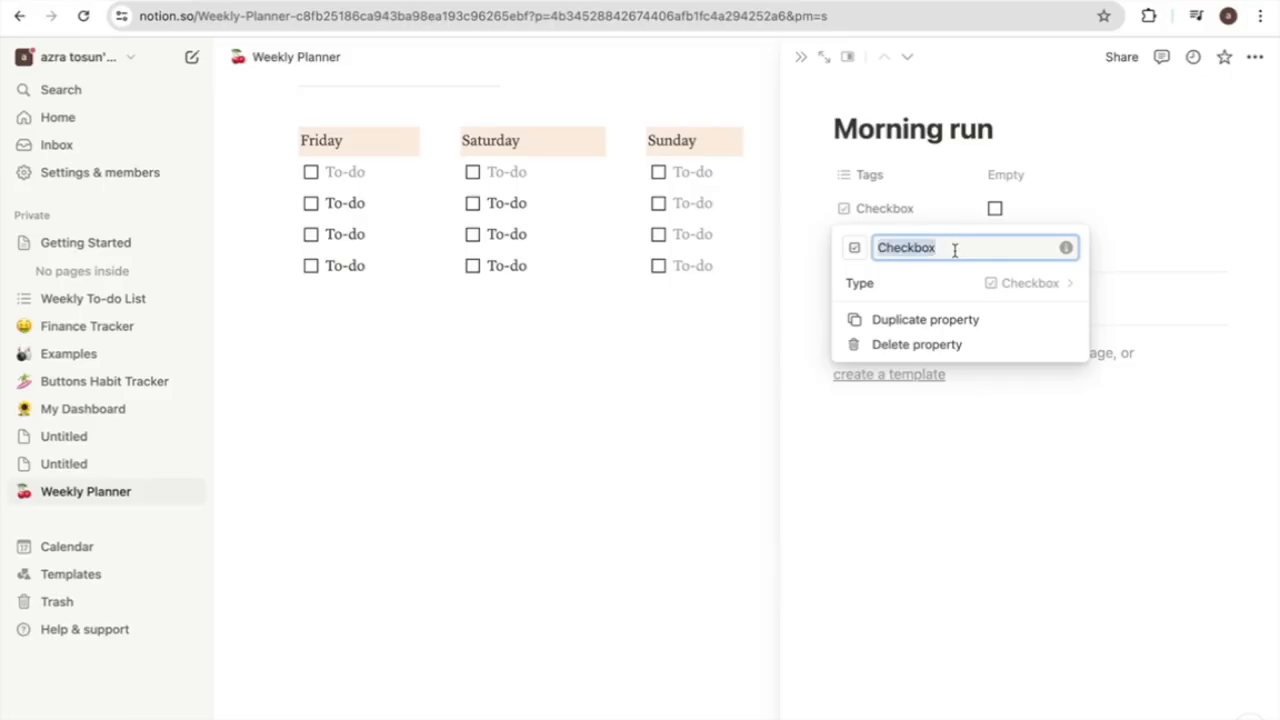
key(BackSpace)
text(Monday)
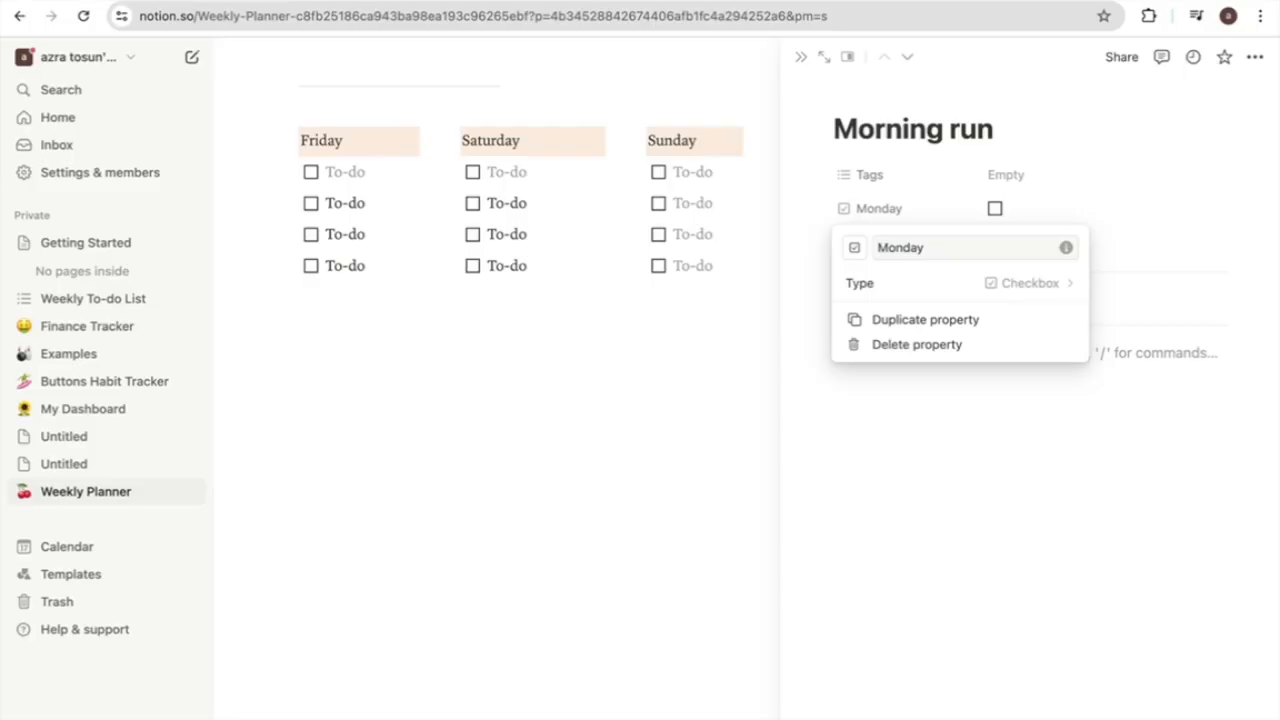
click(927, 205)
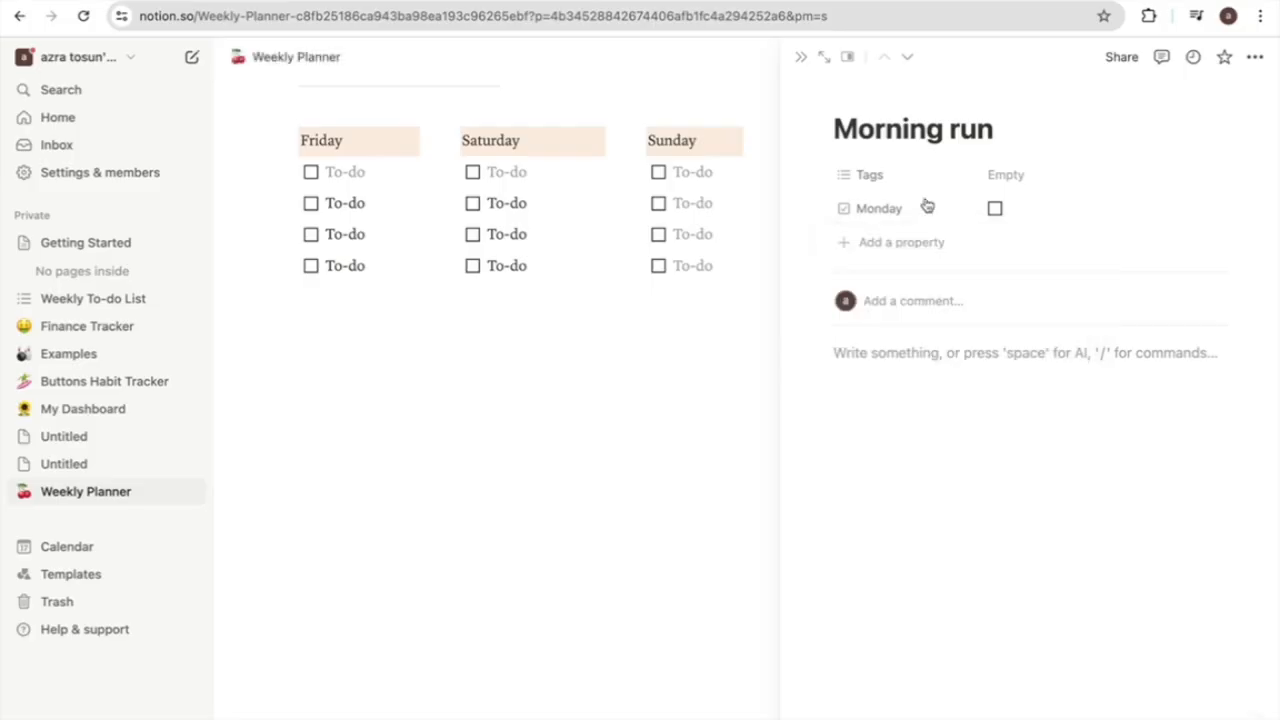
- Add another checkbox property named "Tuesday" to the "Morning run" entry
click(848, 243)
scroll(852, 498, down, 3)
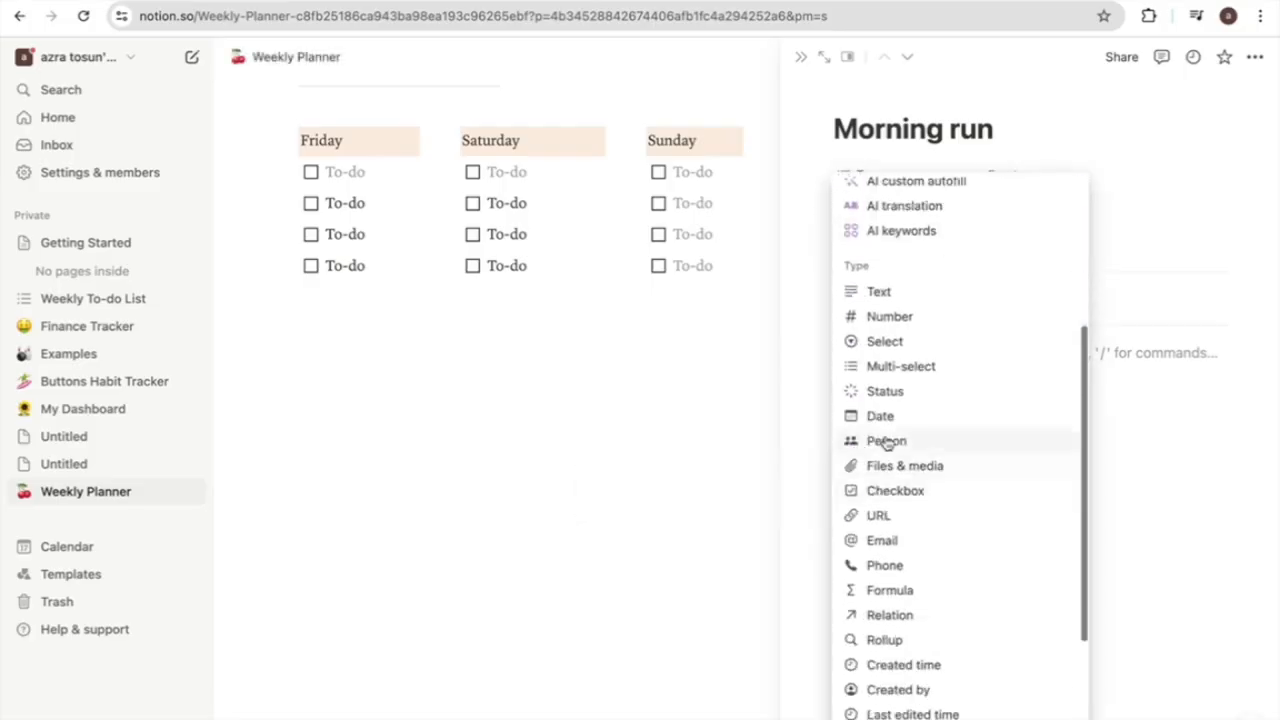
click(913, 490)
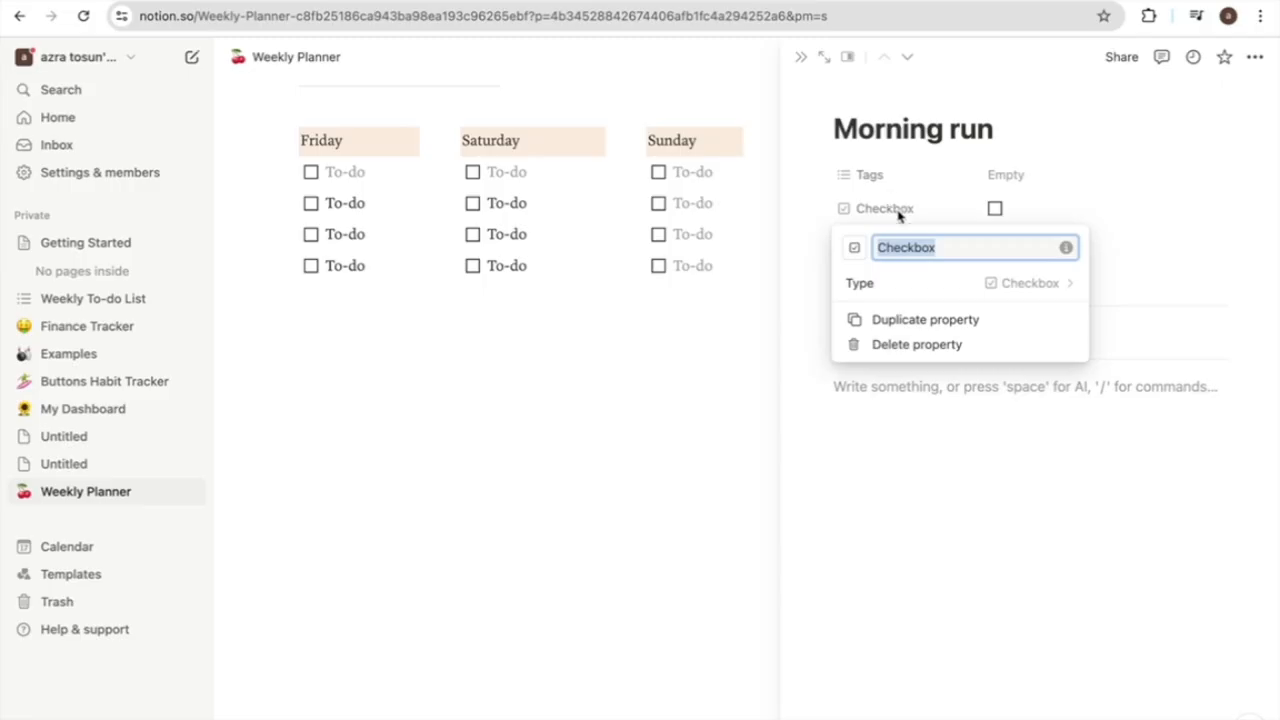
key(BackSpace)
text(Tuesday)
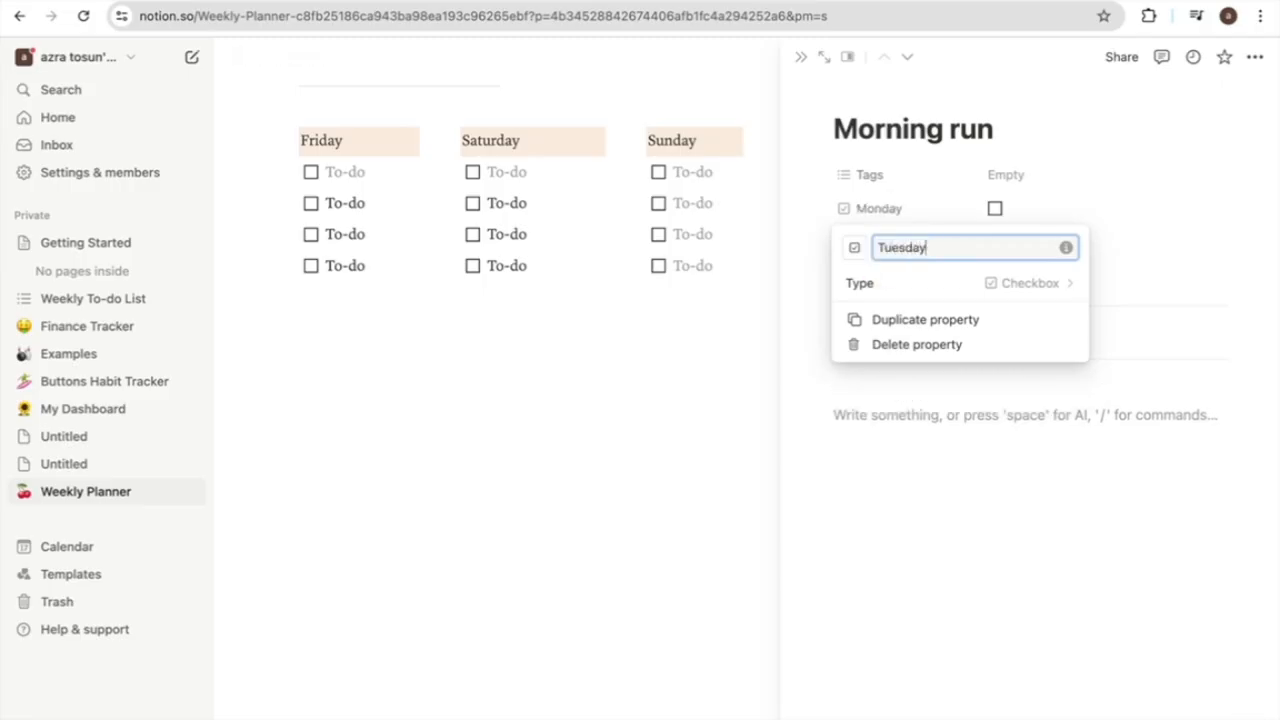
key(Return)
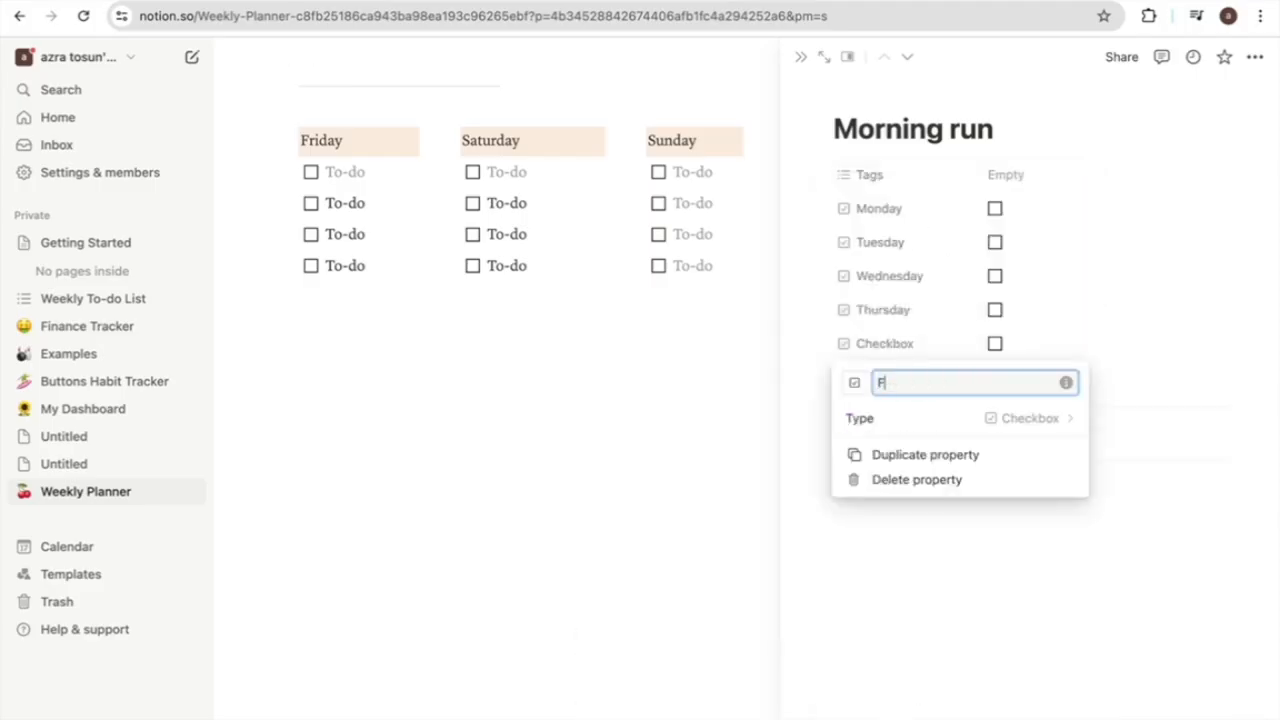
- Add the remaining weekday checkbox properties through "Saturday" and "Sunday", and close the "Morning run" entry
scroll(955, 600, down, 2)
click(955, 646)
text(Saturday)
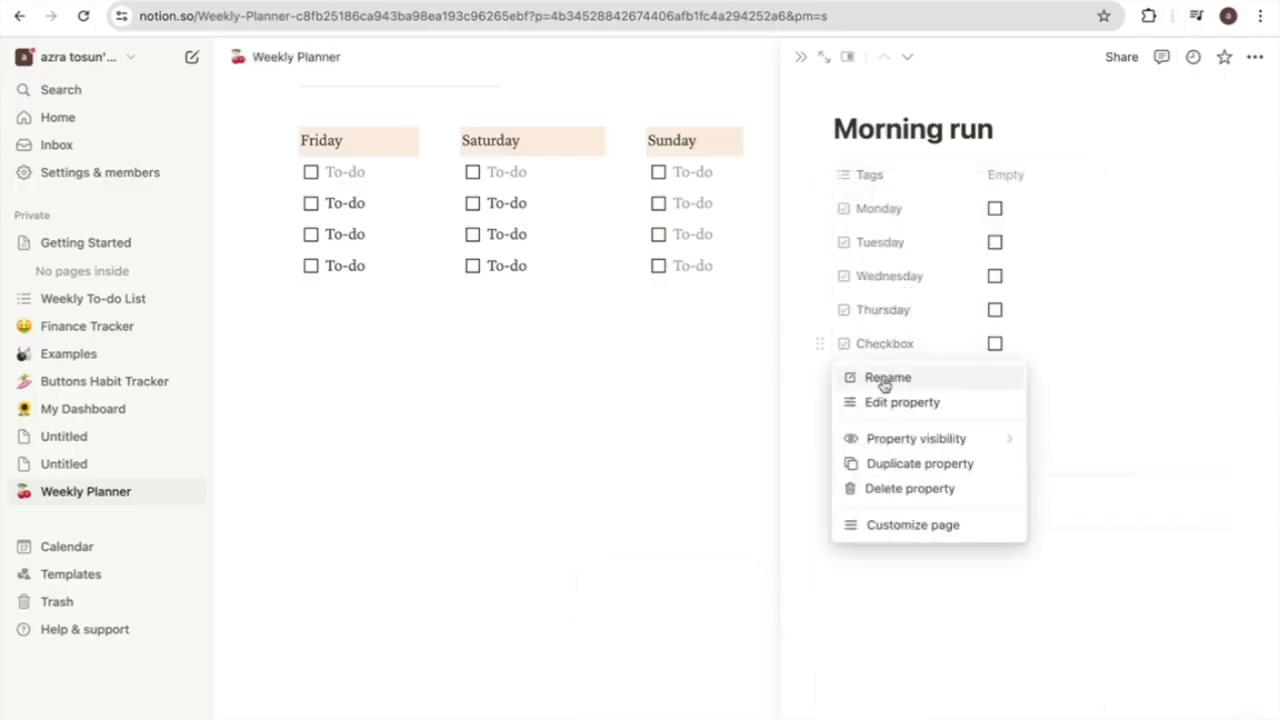
click(888, 374)
text(Sunday)
key(Return)
key(Escape)
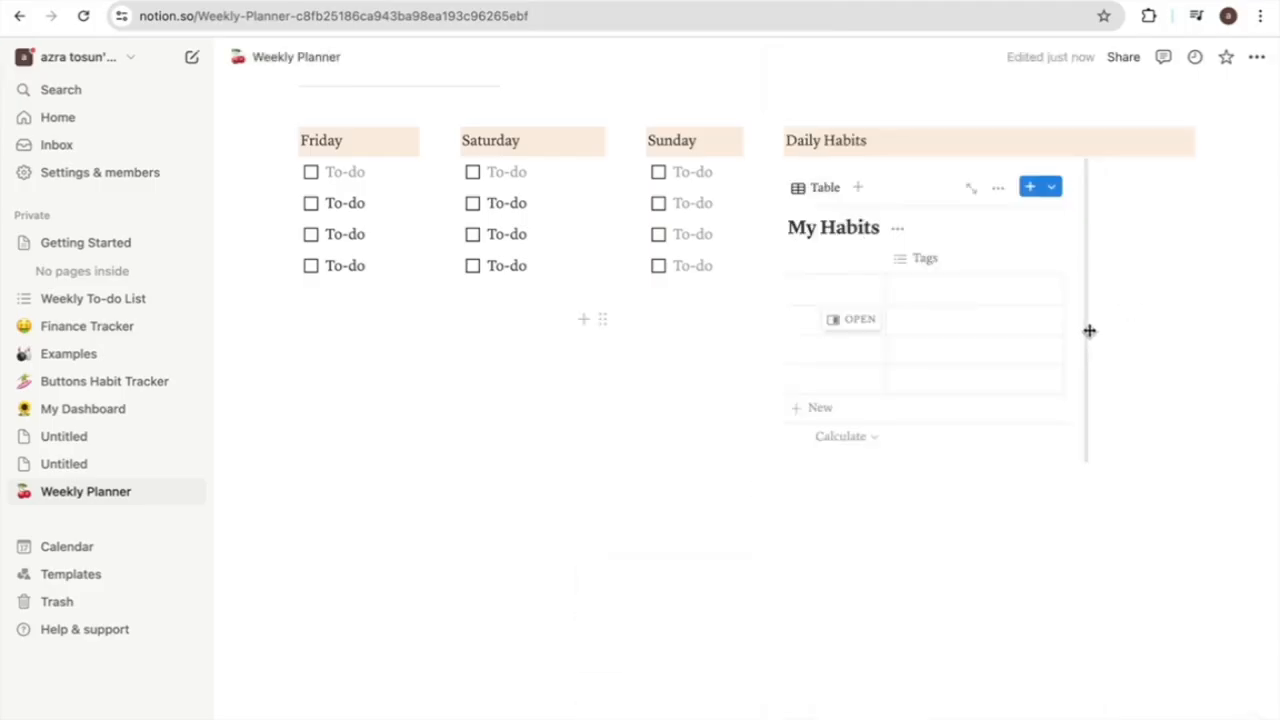
- Widen the My Habits table under "Daily Habits" and delete its "Tags" property
drag(1094, 323, 1158, 330)
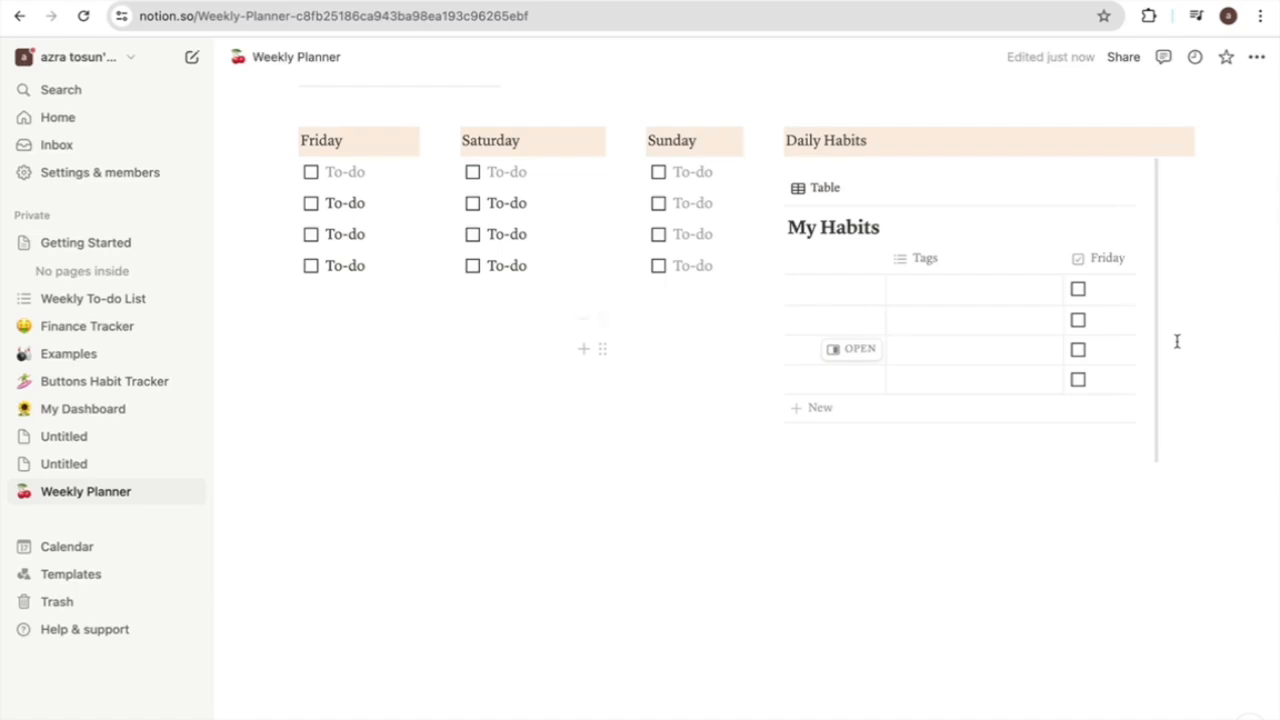
click(925, 258)
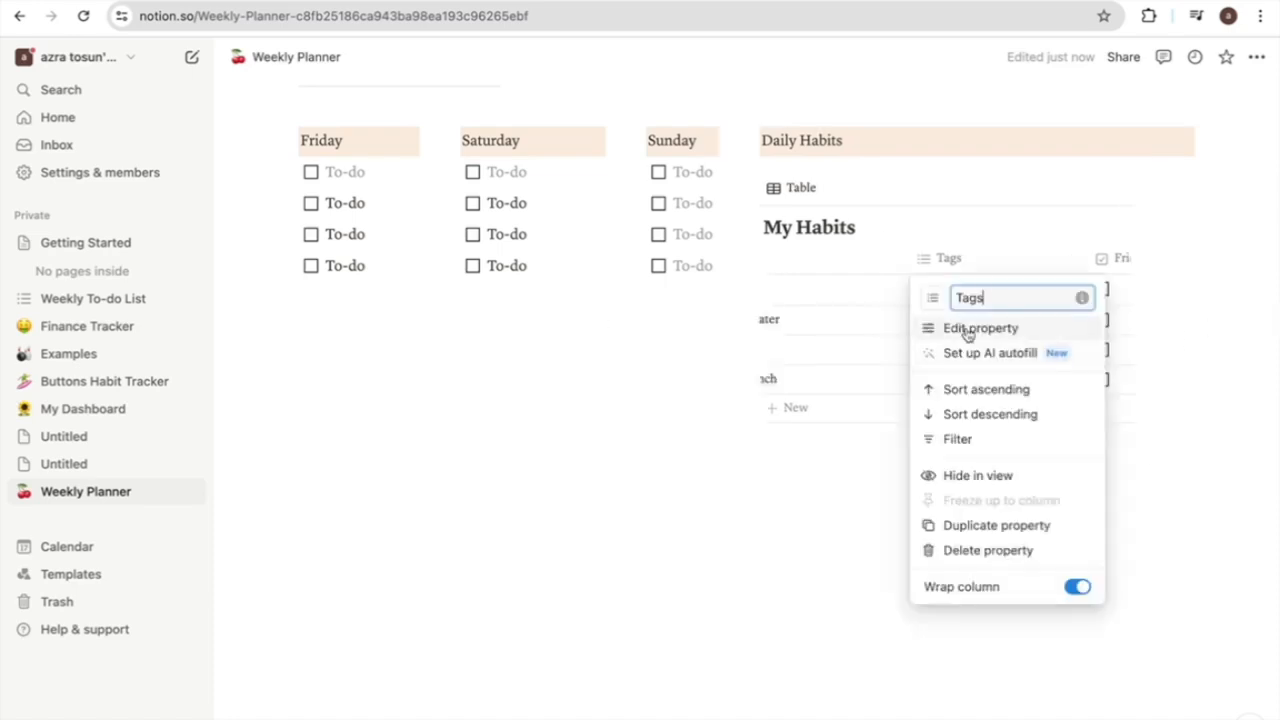
click(968, 260)
click(943, 258)
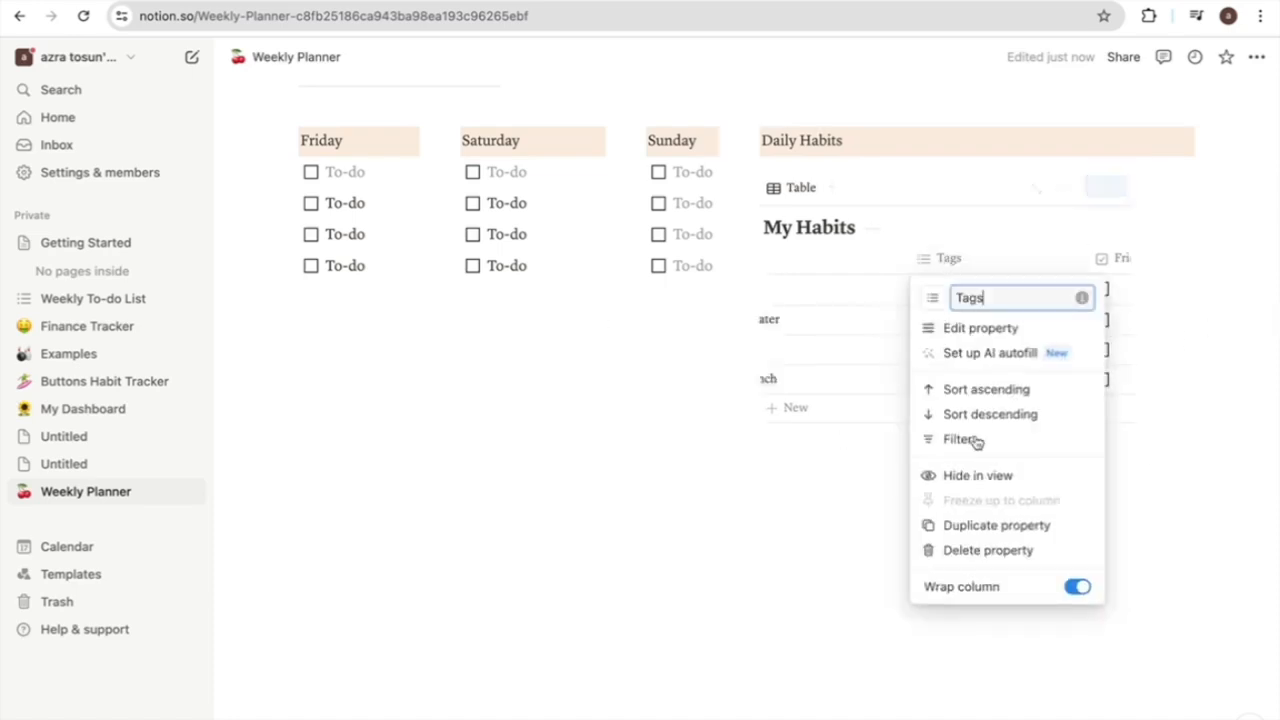
click(970, 551)
click(741, 414)
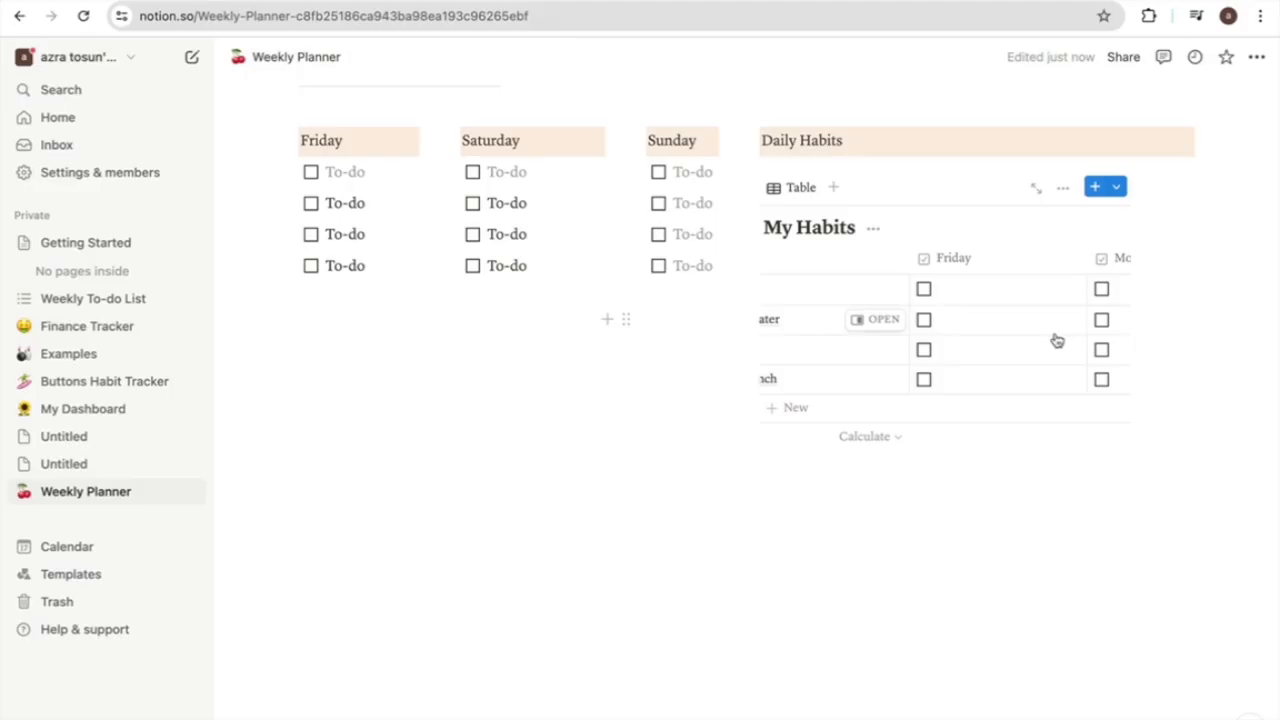
- Reorder the My Habits table's properties so that Tuesday, Wednesday and Thursday follow directly after Monday
scroll(914, 290, left, 5)
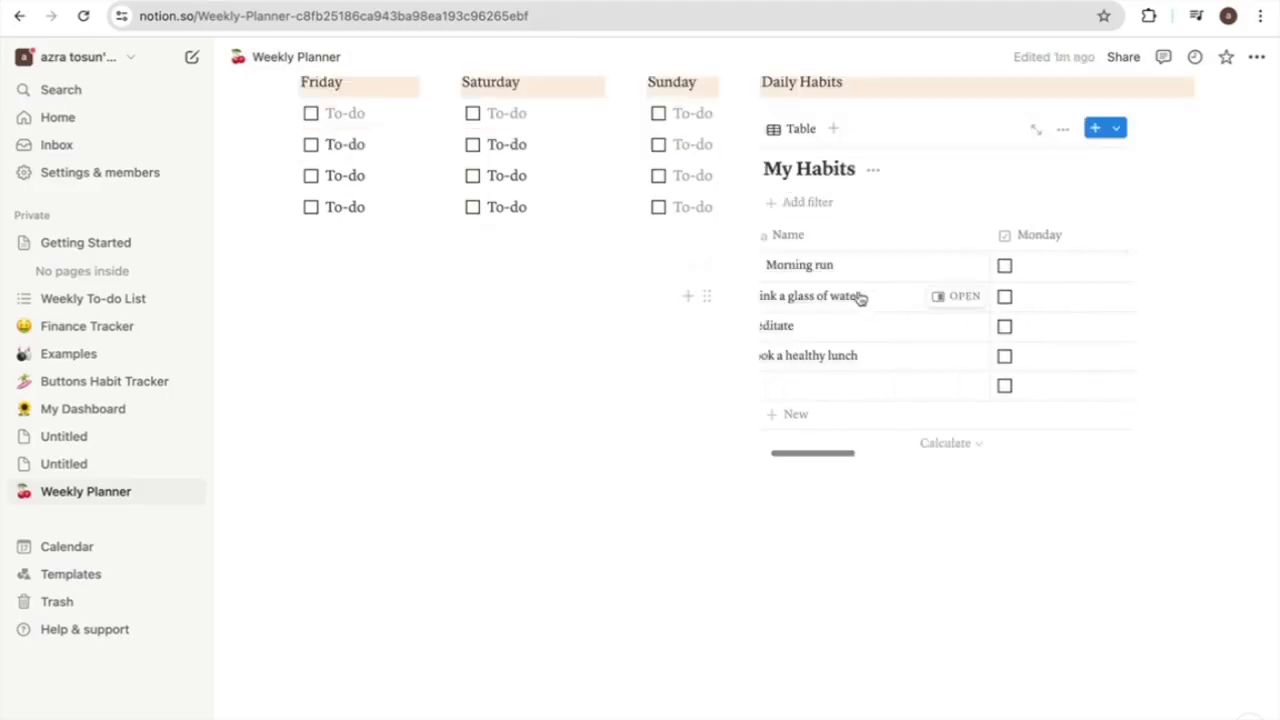
scroll(861, 298, right, 10)
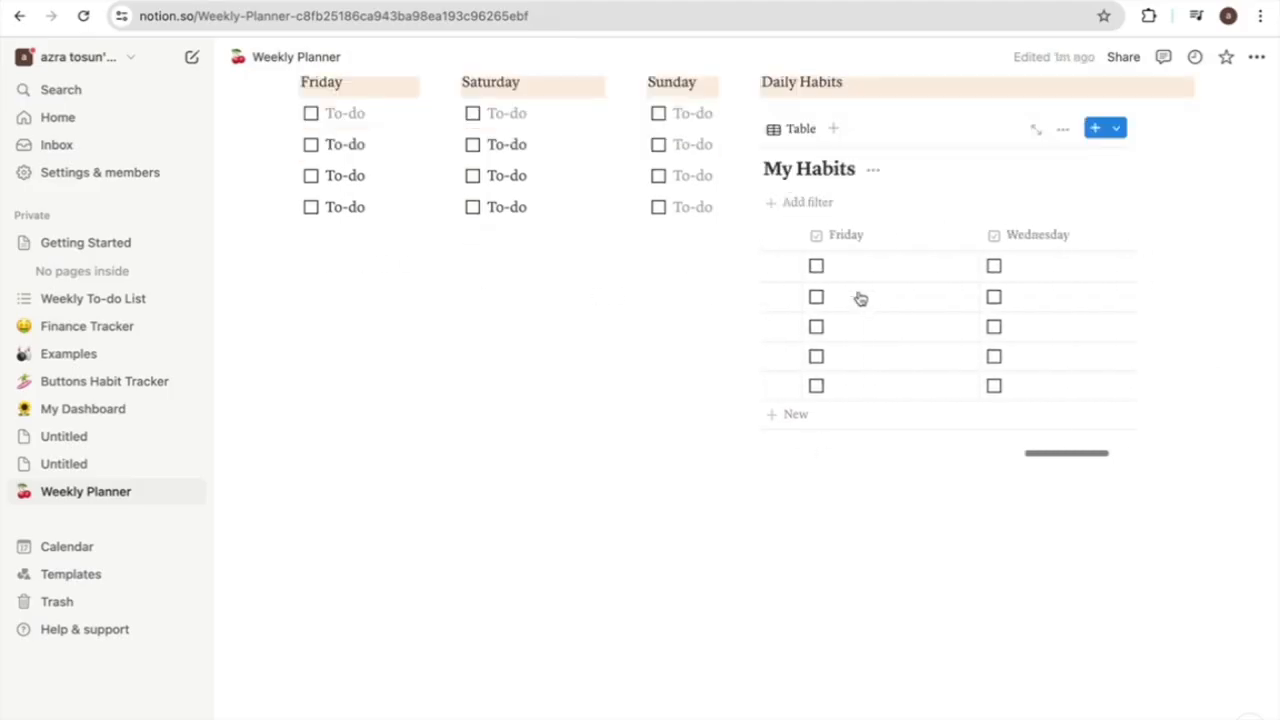
scroll(861, 298, right, 2)
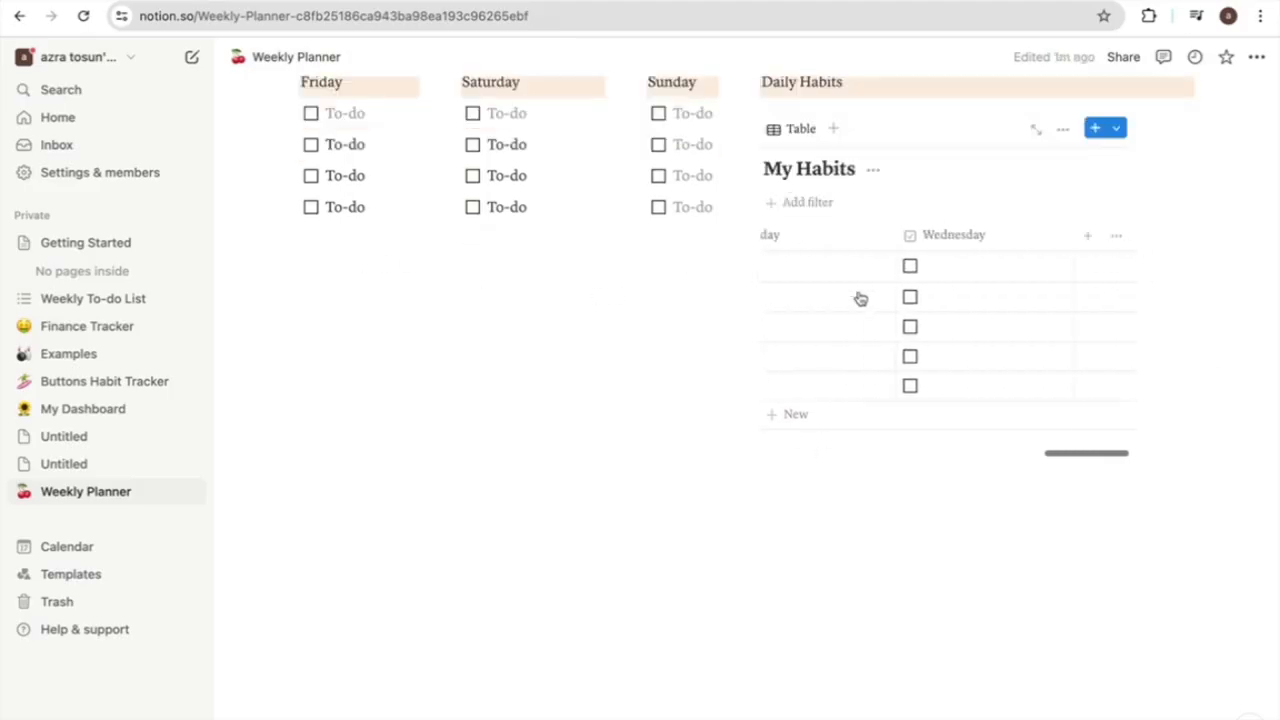
click(1117, 240)
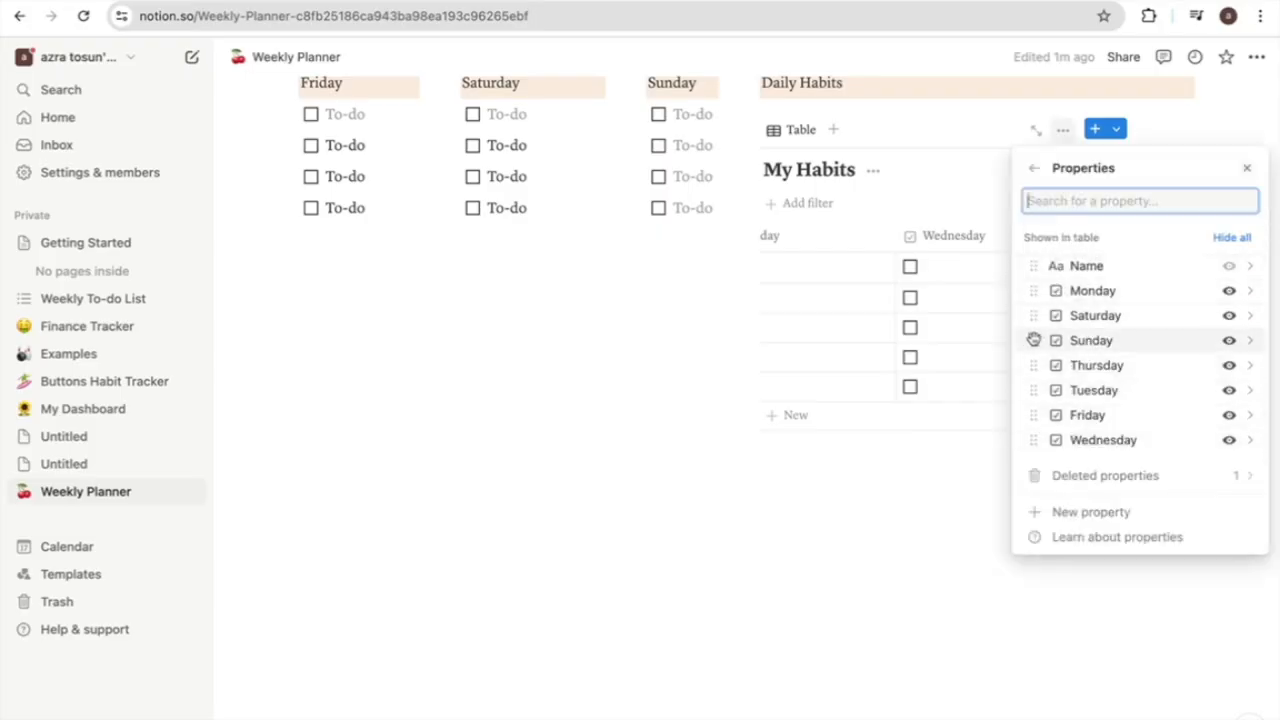
drag(1035, 392, 1033, 318)
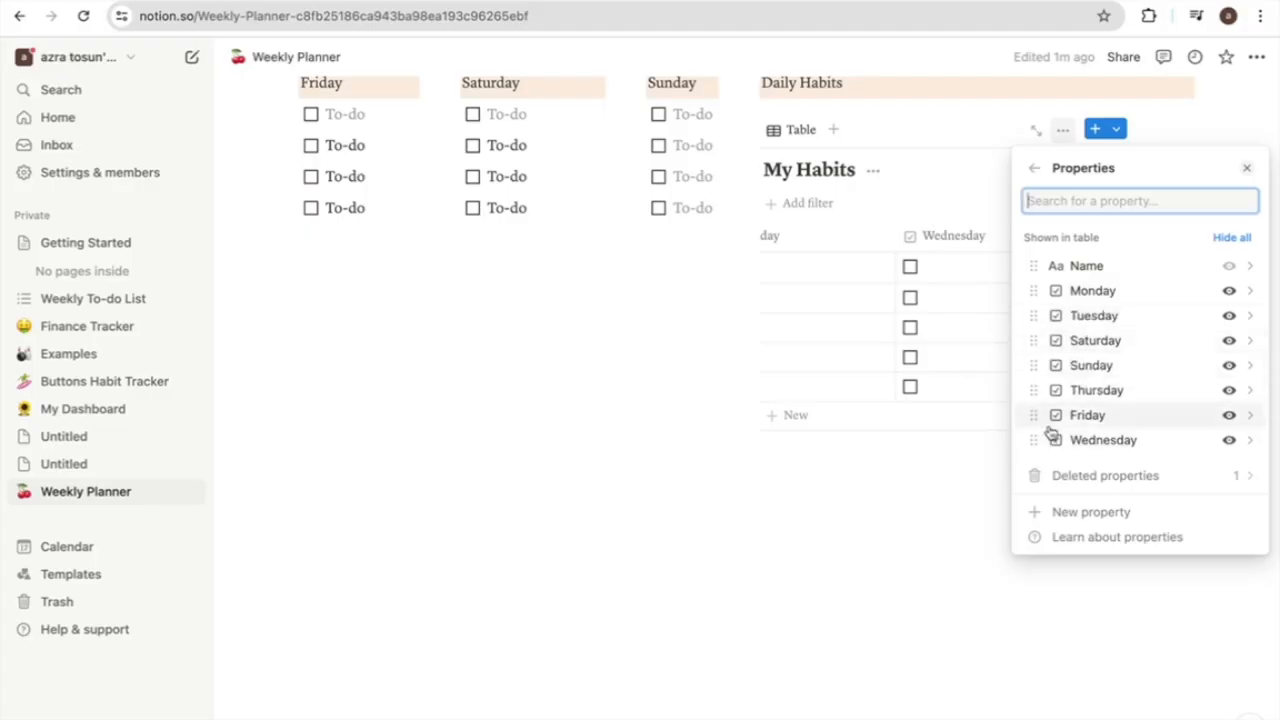
drag(1035, 440, 1038, 339)
drag(1035, 415, 1035, 368)
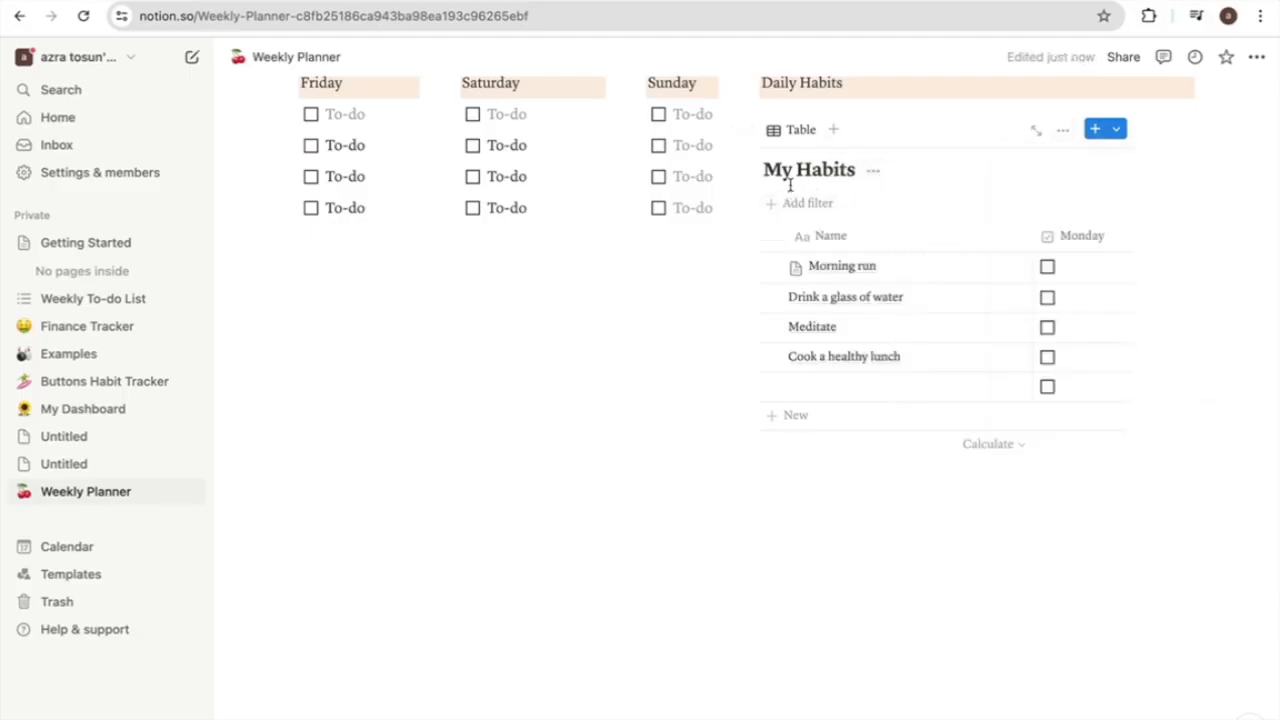
- Hide the "My Habits" database title above the habits table
click(876, 177)
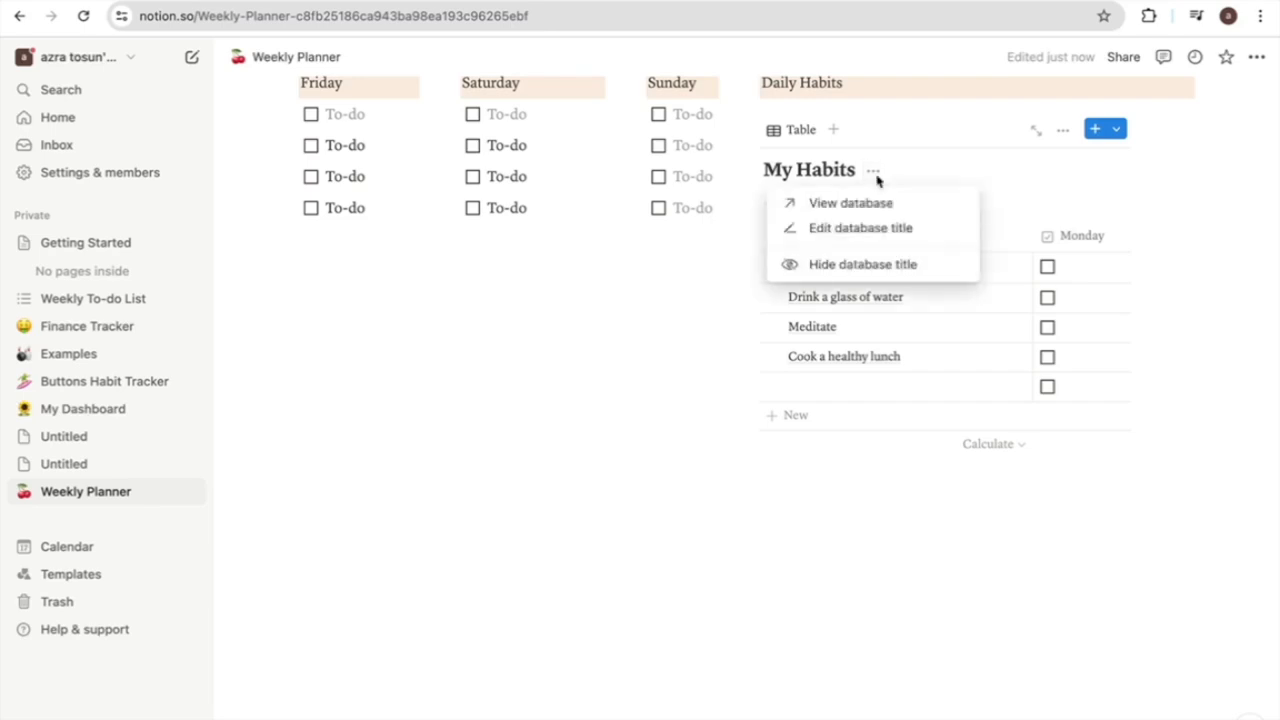
click(846, 268)
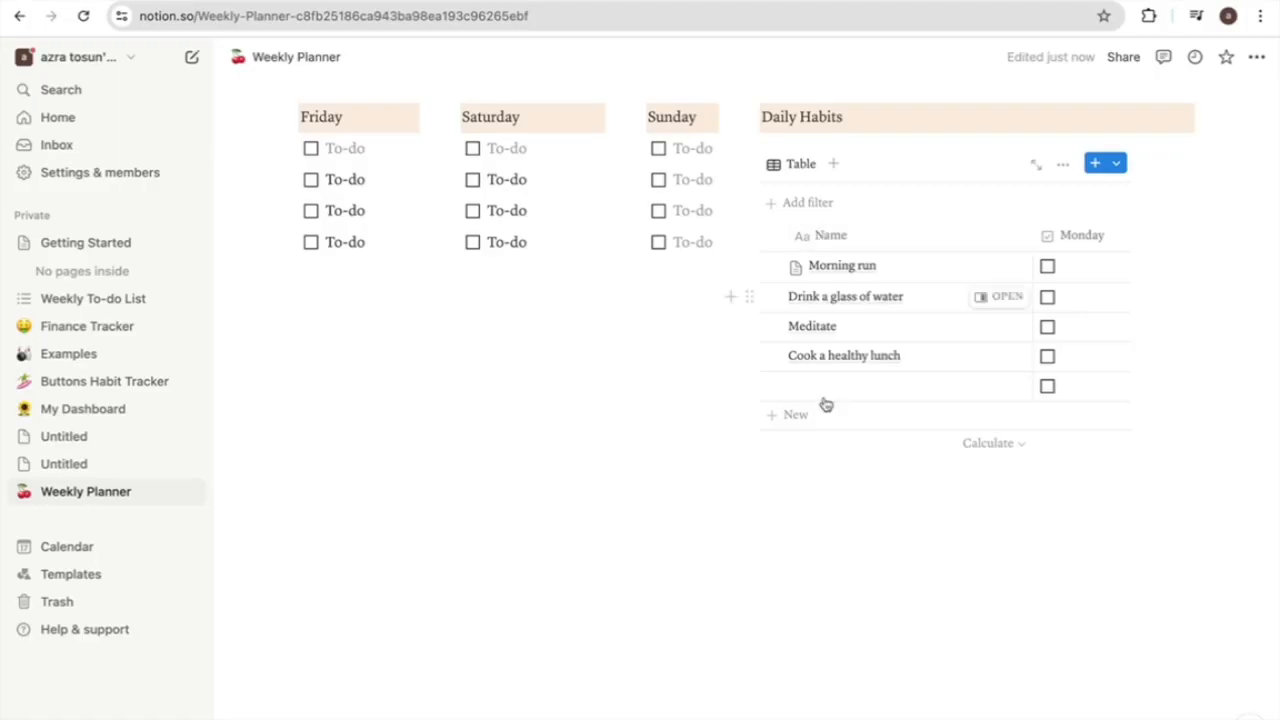
- Give the "Morning run" entry a running-person emoji icon, found by filtering for "run"
scroll(826, 403, up, 1)
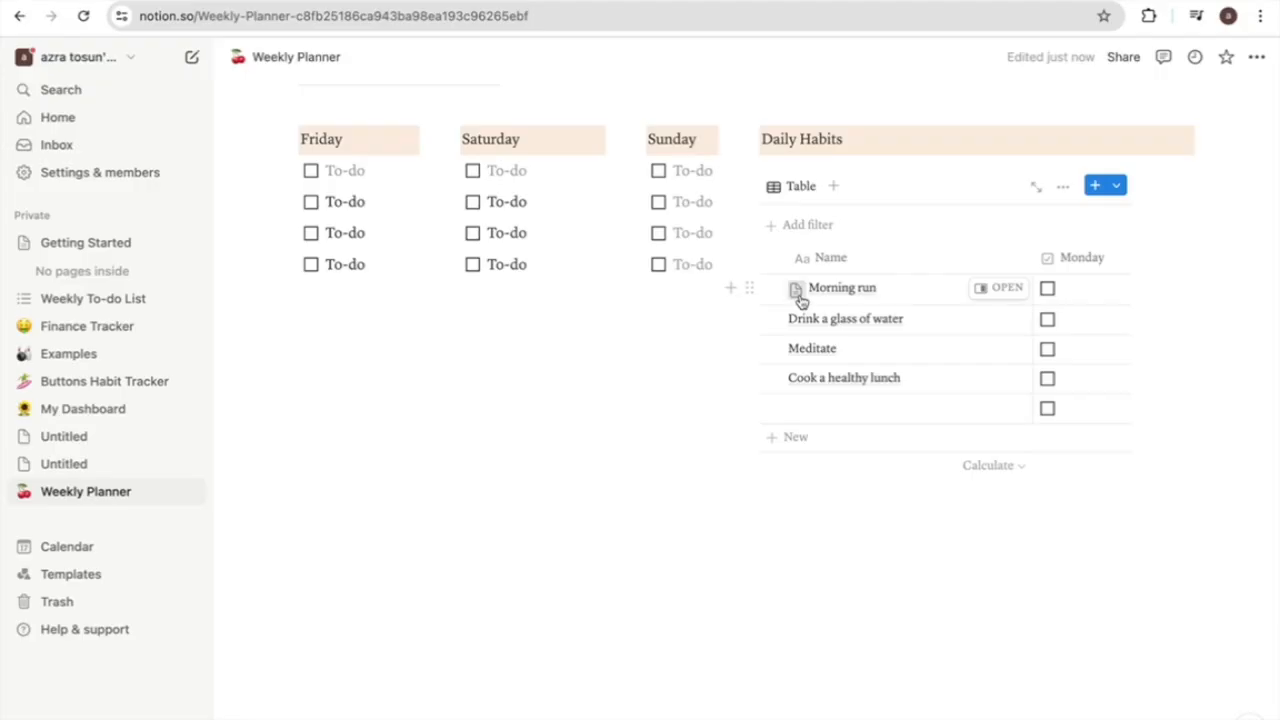
click(796, 290)
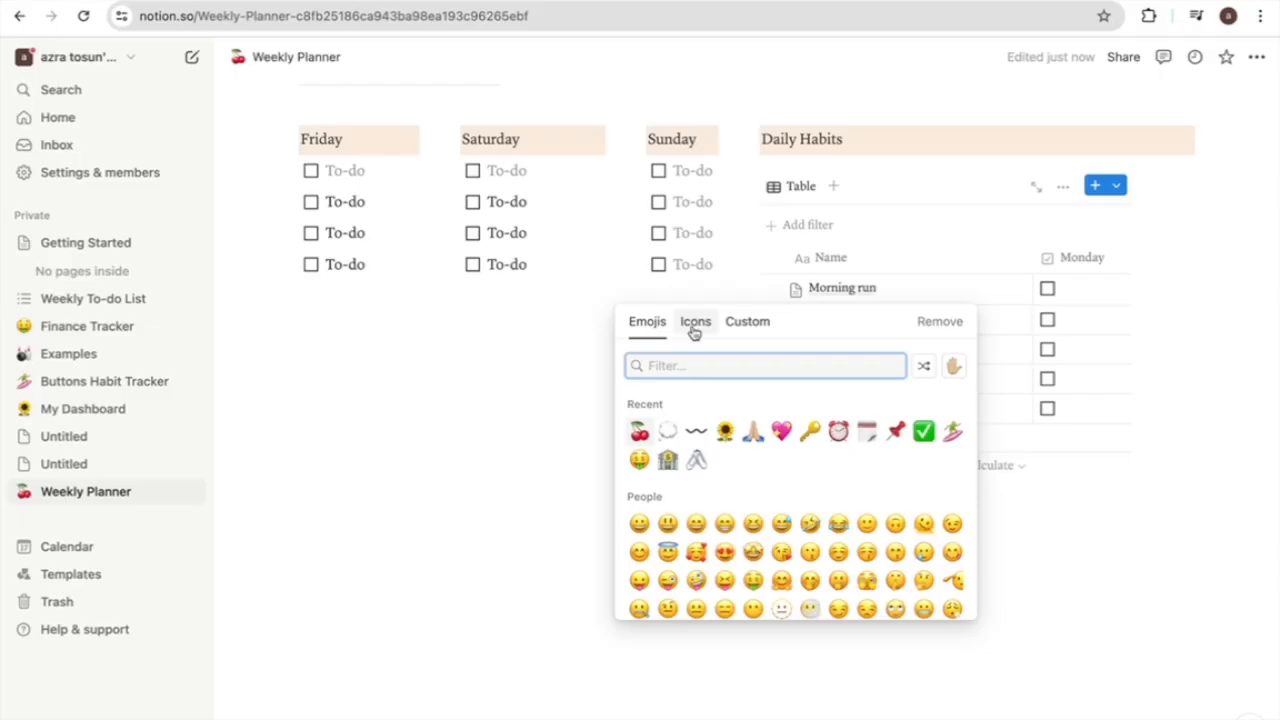
text(run)
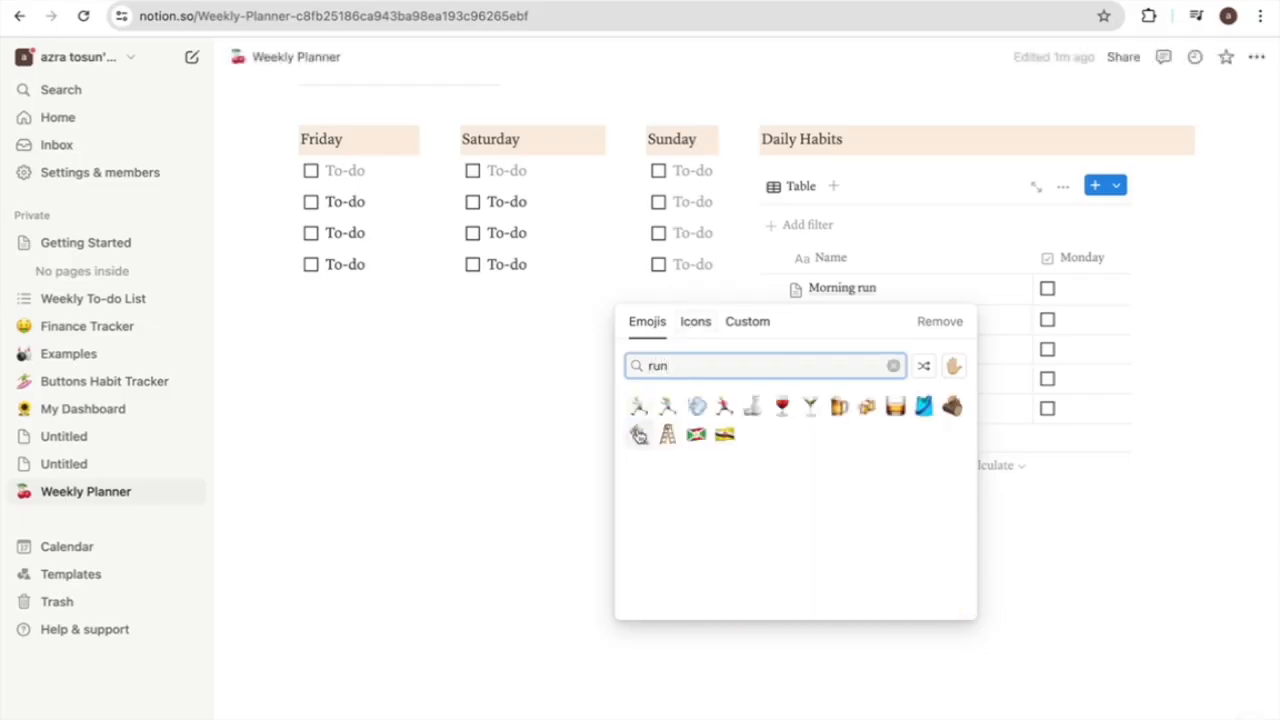
click(636, 407)
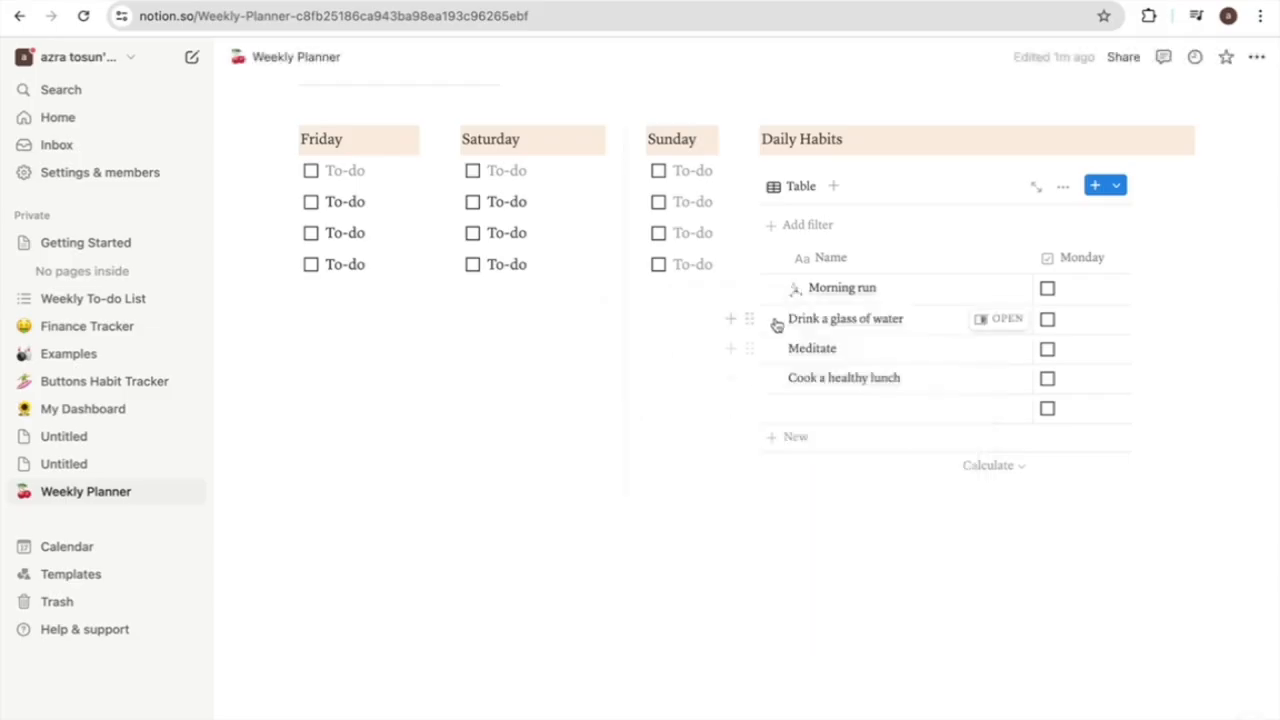
- Give the "Drink a glass of water" entry a water droplets emoji icon, found by filtering for "water"
click(796, 318)
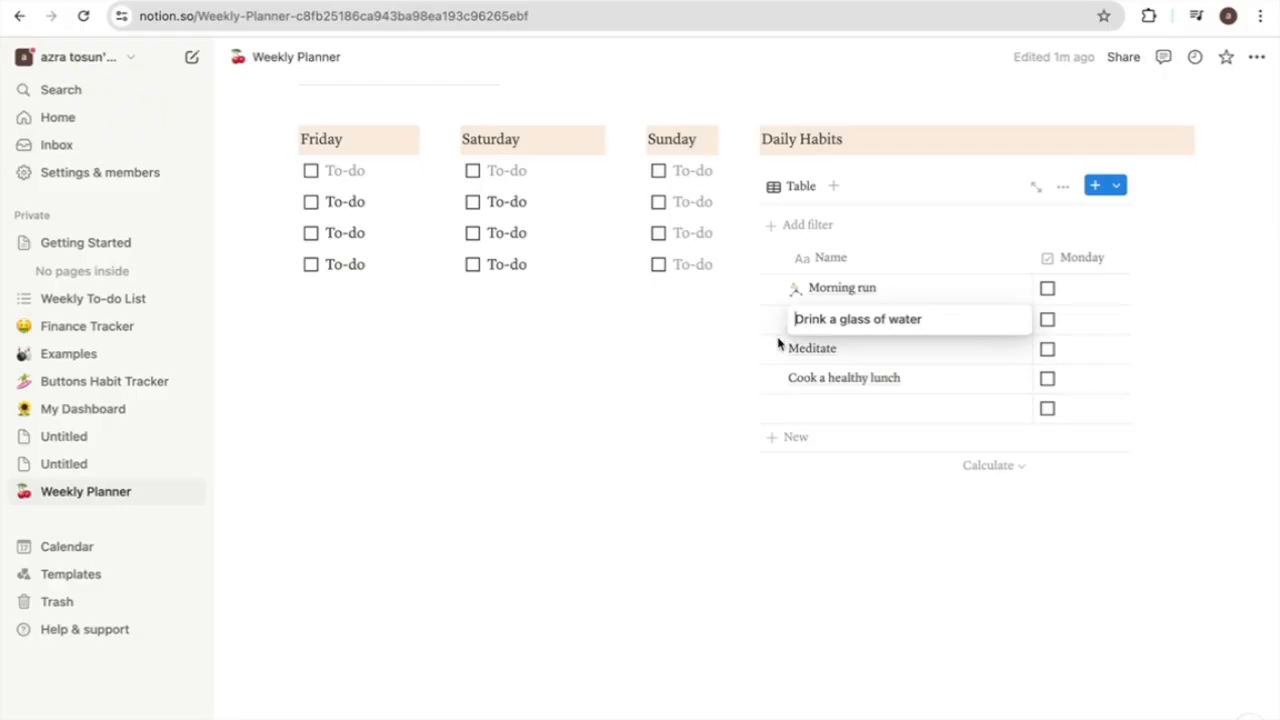
key(Escape)
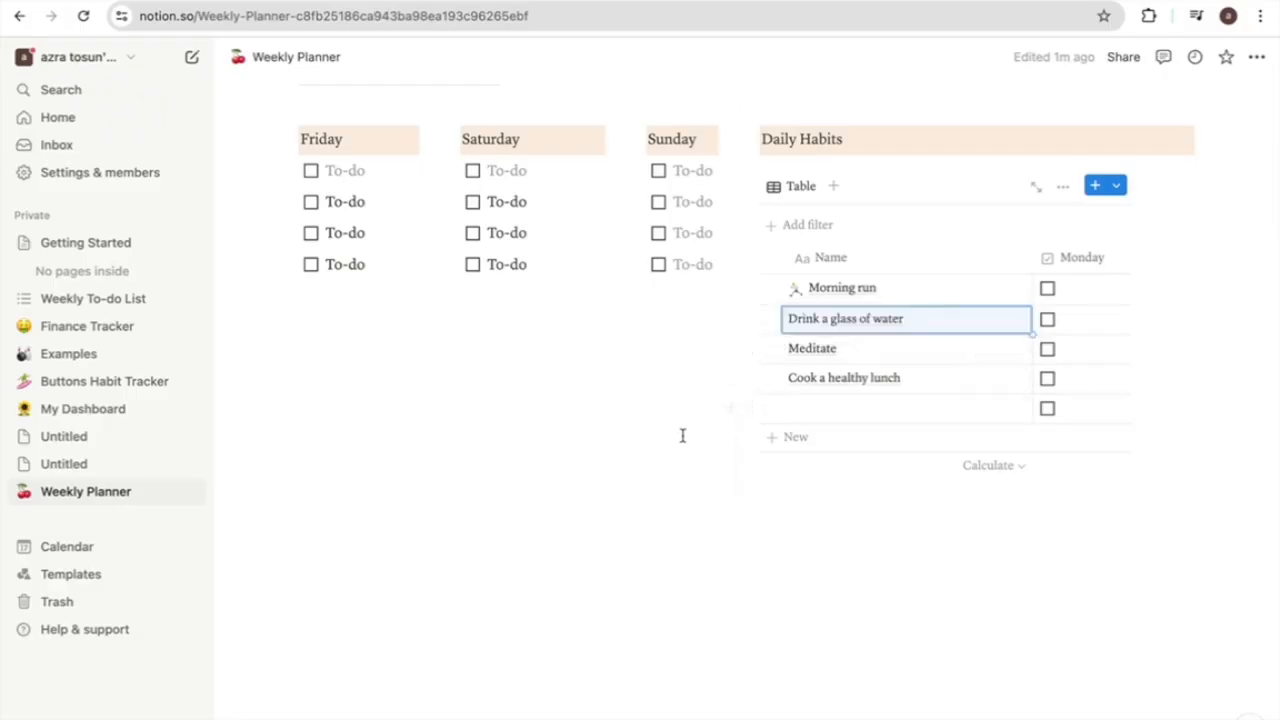
click(751, 320)
click(562, 341)
text(water)
click(620, 460)
- Give the "Meditate" entry a meditating-person emoji icon, found by filtering for "medit"
click(790, 350)
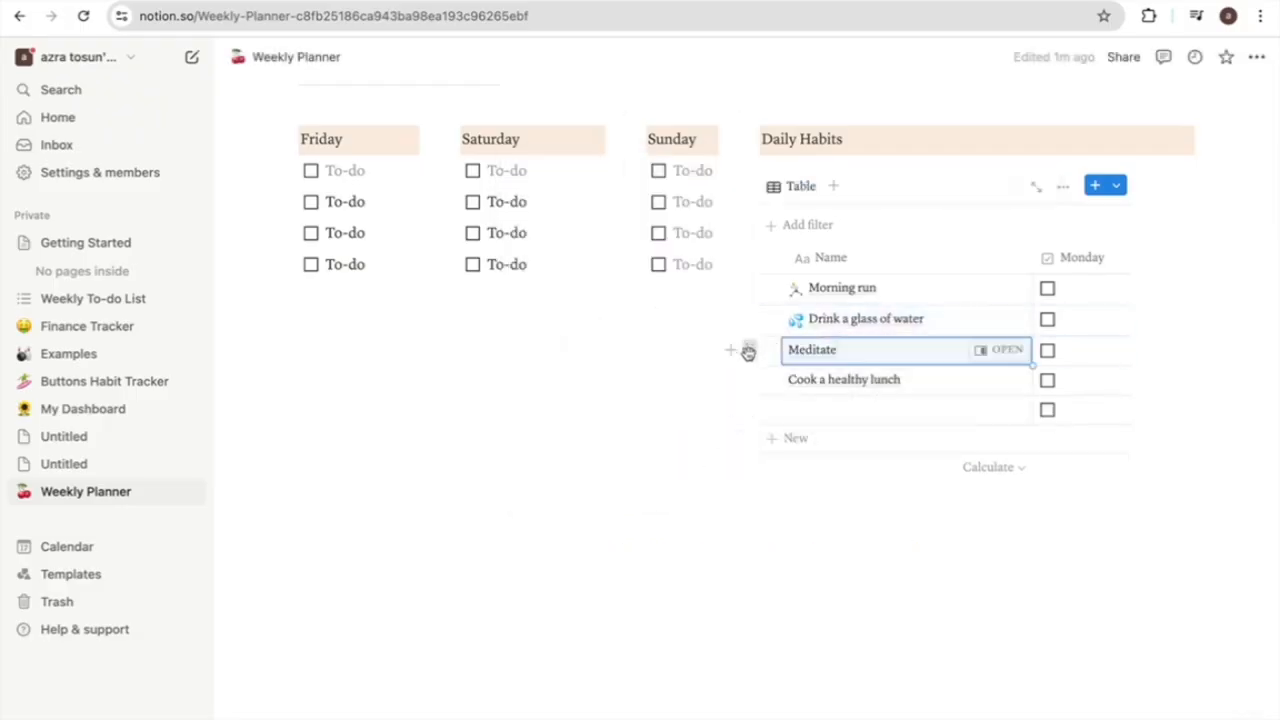
click(749, 351)
click(562, 372)
text(medit)
click(650, 466)
- Give the "Cook a healthy lunch" entry a green salad emoji icon, found by filtering for "heal"
click(749, 380)
click(562, 402)
text(heal)
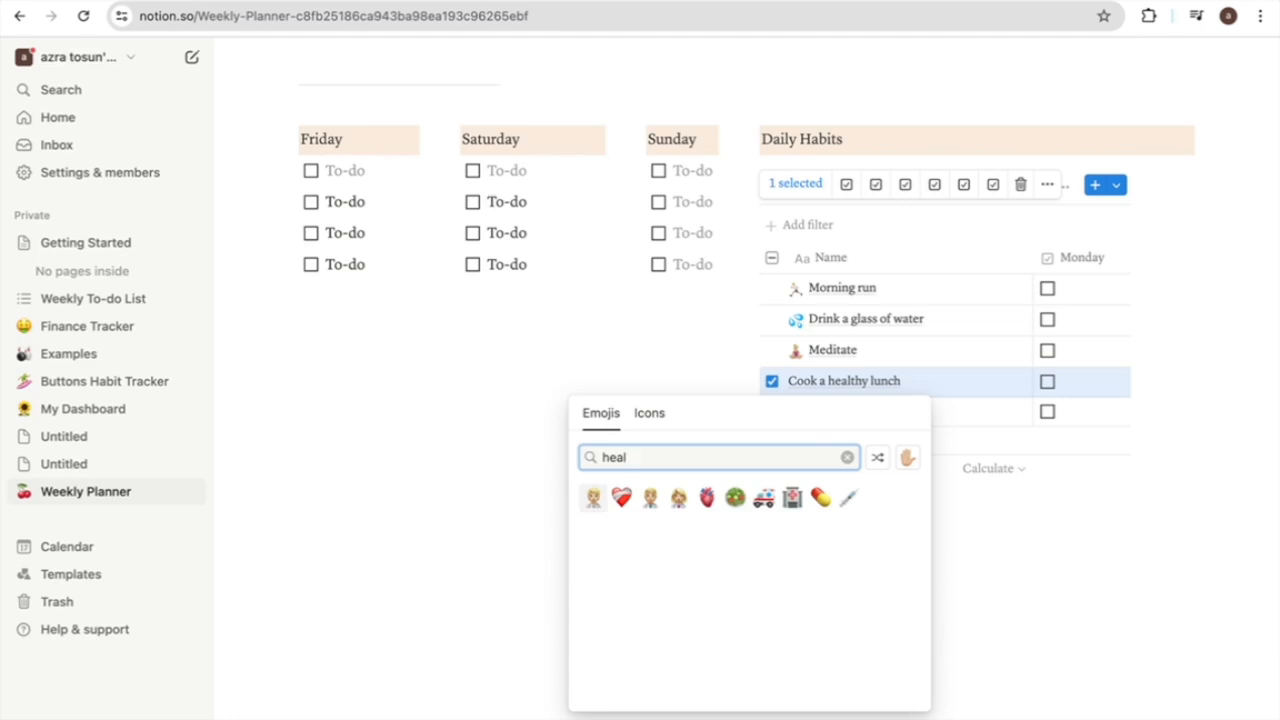
click(735, 497)
- Mark "Morning run" as done for Monday and Tuesday in the Daily Habits table
scroll(983, 637, up, 3)
scroll(931, 634, down, 1)
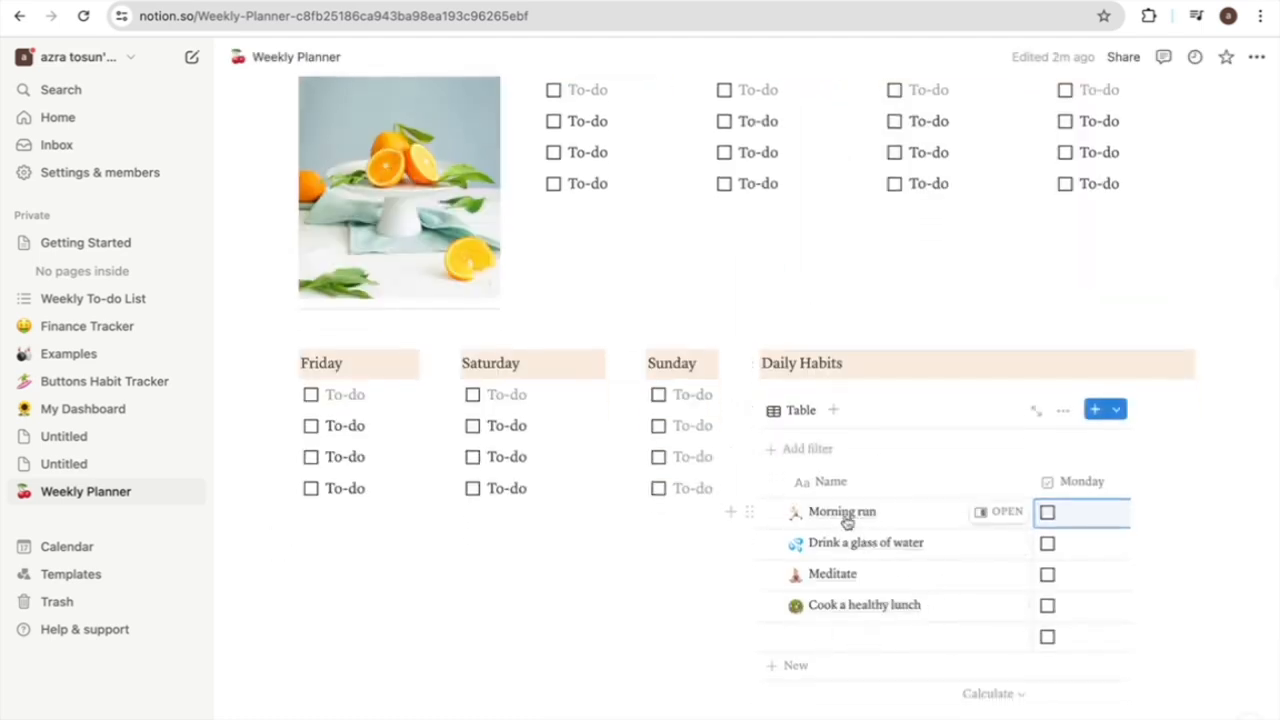
scroll(870, 604, right, 3)
scroll(870, 604, right, 1)
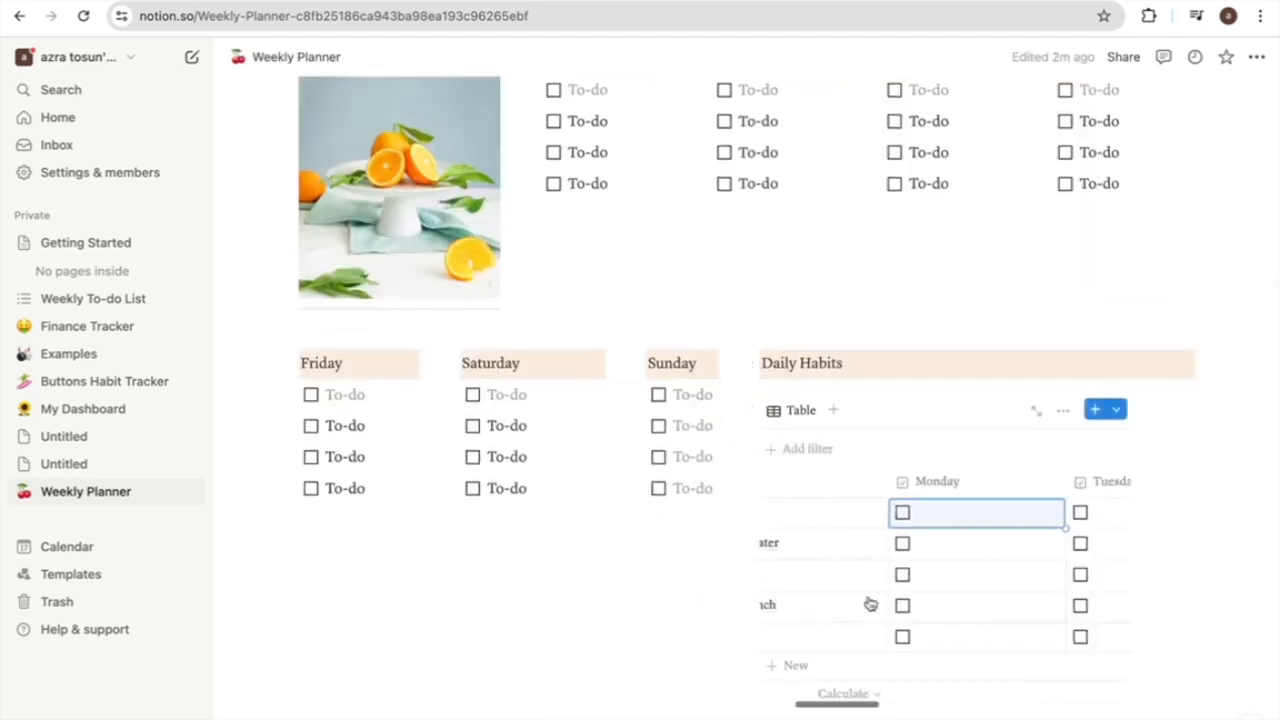
click(902, 513)
click(1079, 514)
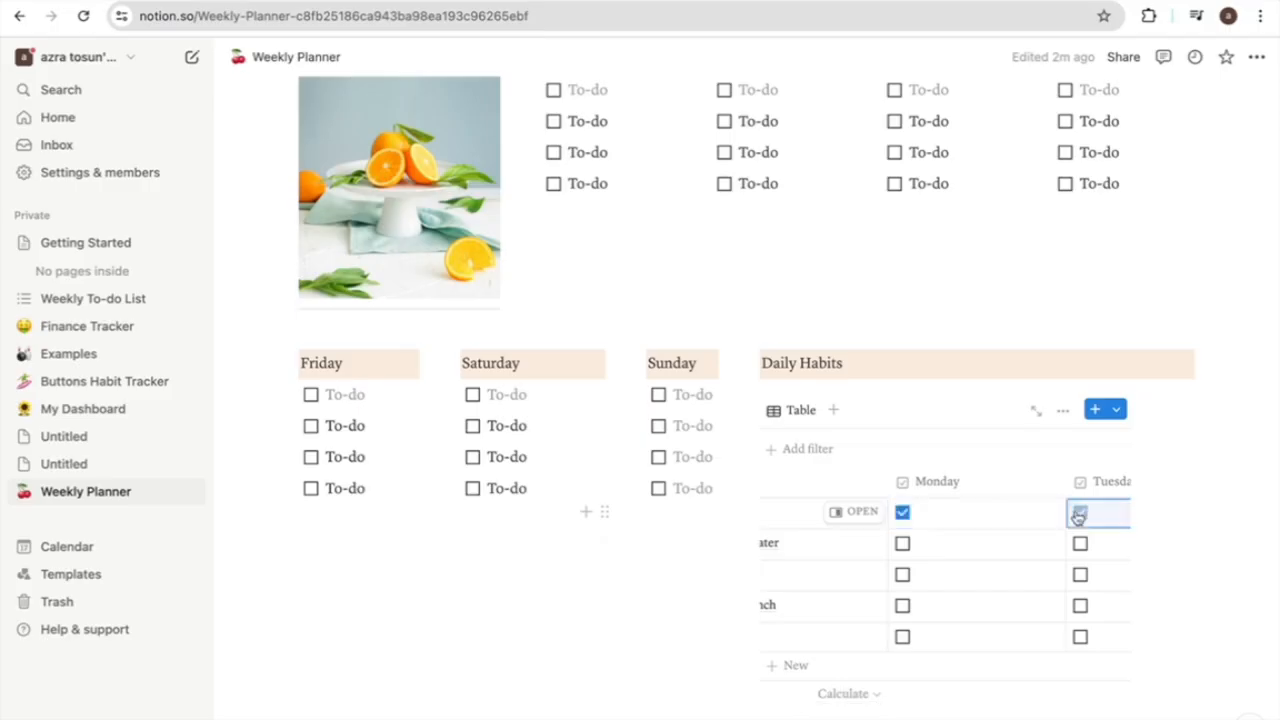
- Clear the Monday checkbox for "Morning run" in the Daily Habits table
click(904, 514)
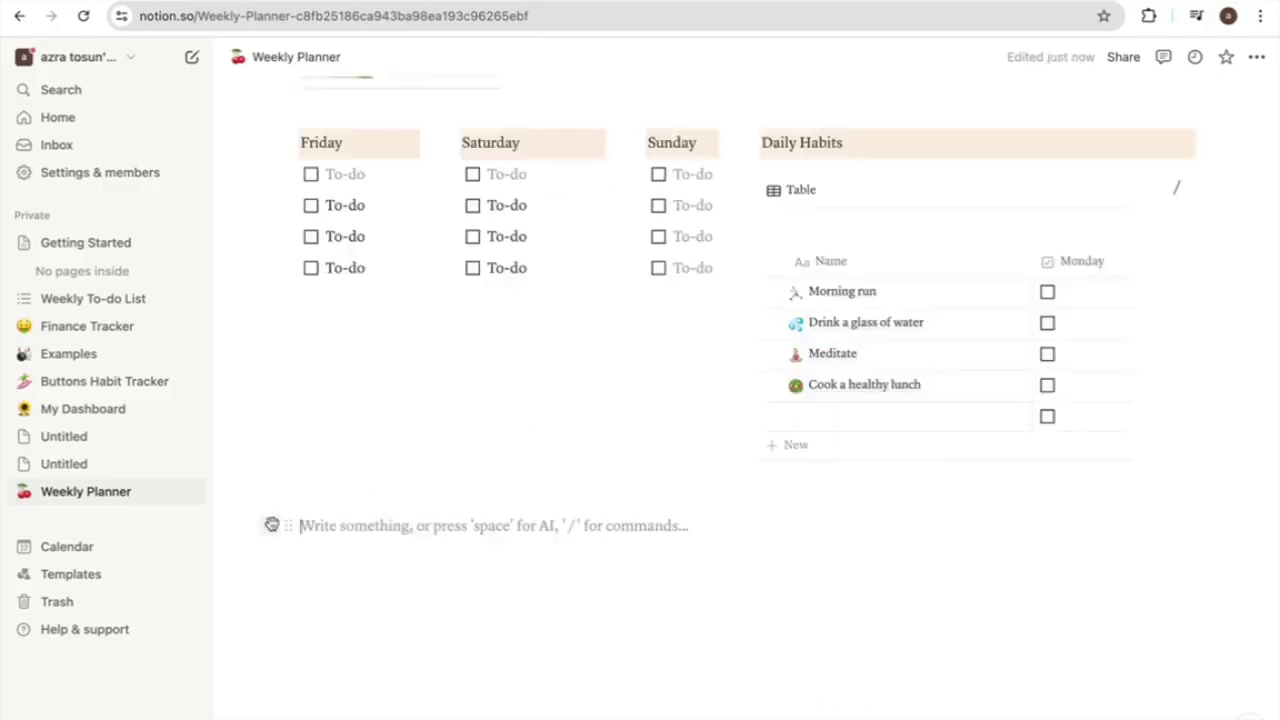
- Insert a divider on the empty line below the Friday-to-Sunday and Daily Habits columns
click(270, 525)
scroll(378, 357, down, 4)
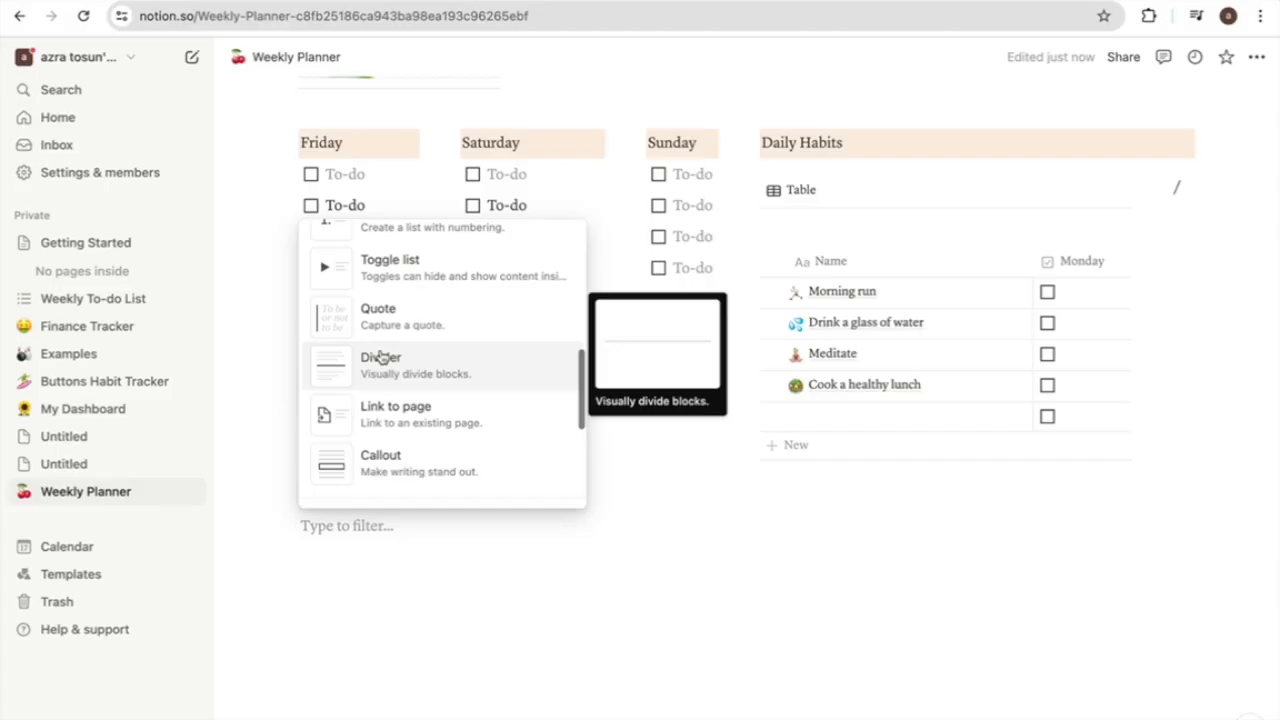
click(380, 352)
- Create a two-column layout on the empty line directly below the new divider
click(372, 487)
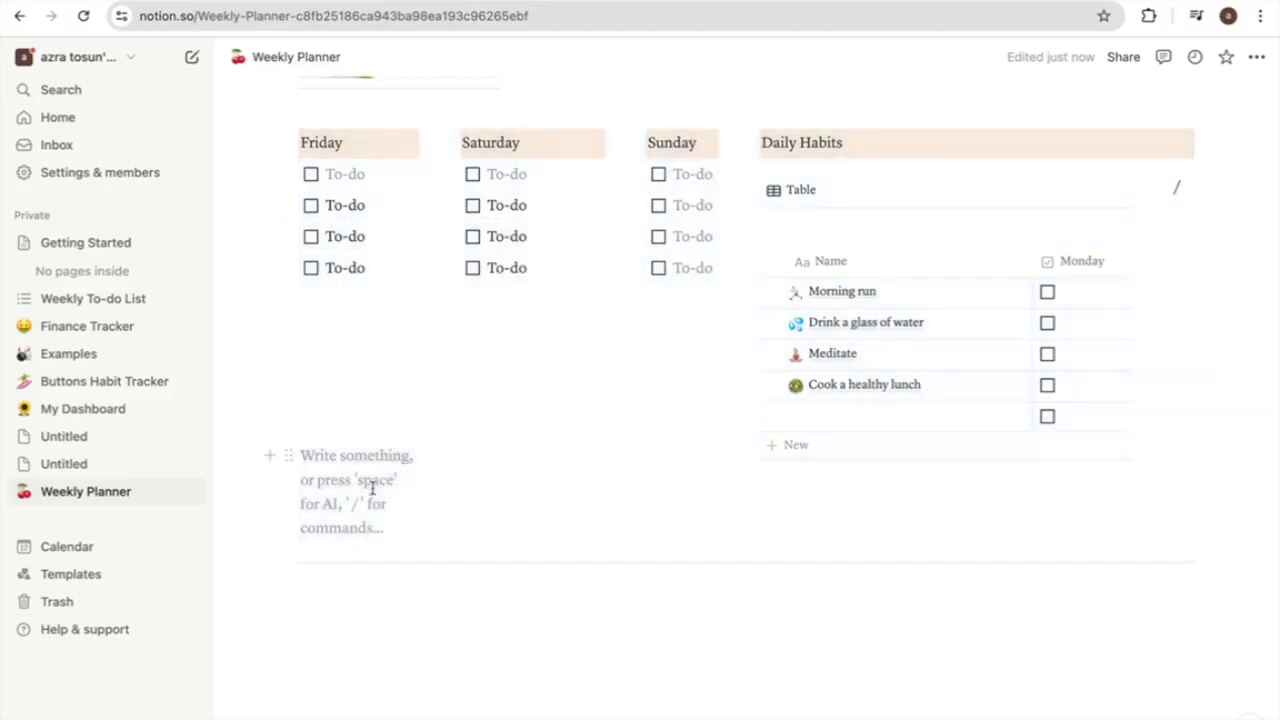
scroll(494, 450, down, 1)
click(494, 450)
scroll(480, 462, up, 5)
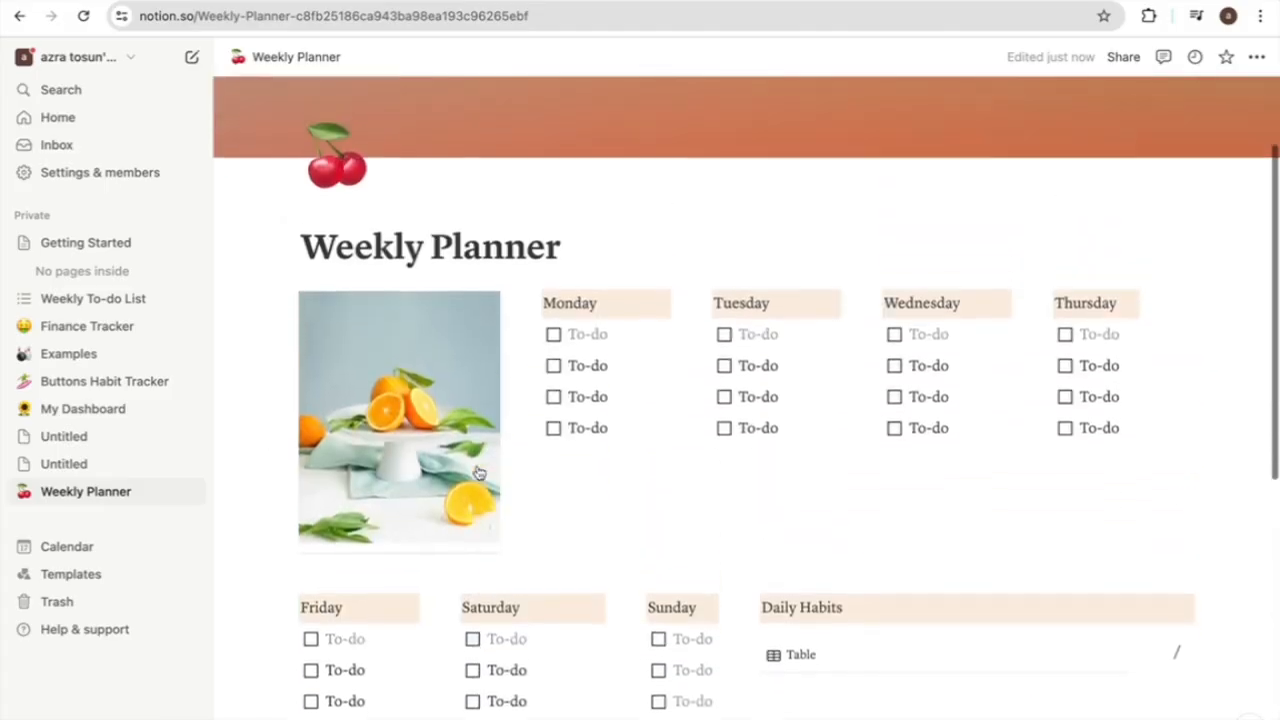
scroll(478, 472, down, 5)
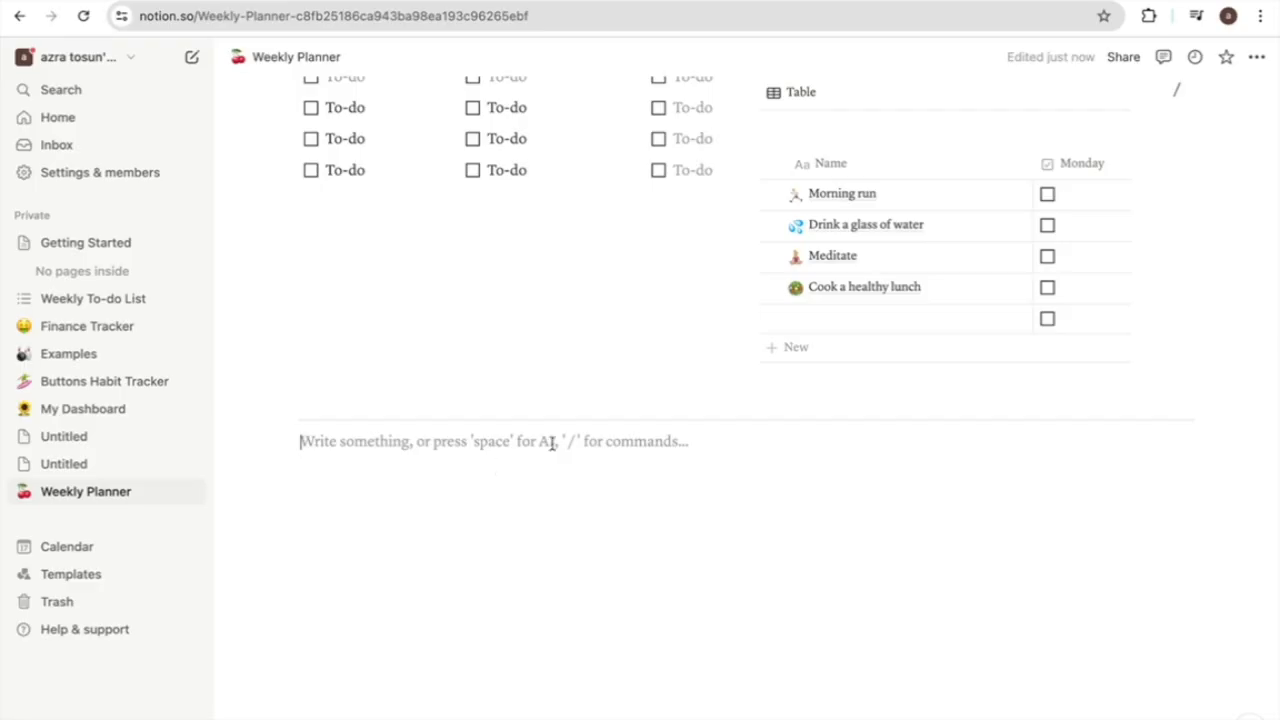
text(/colu)
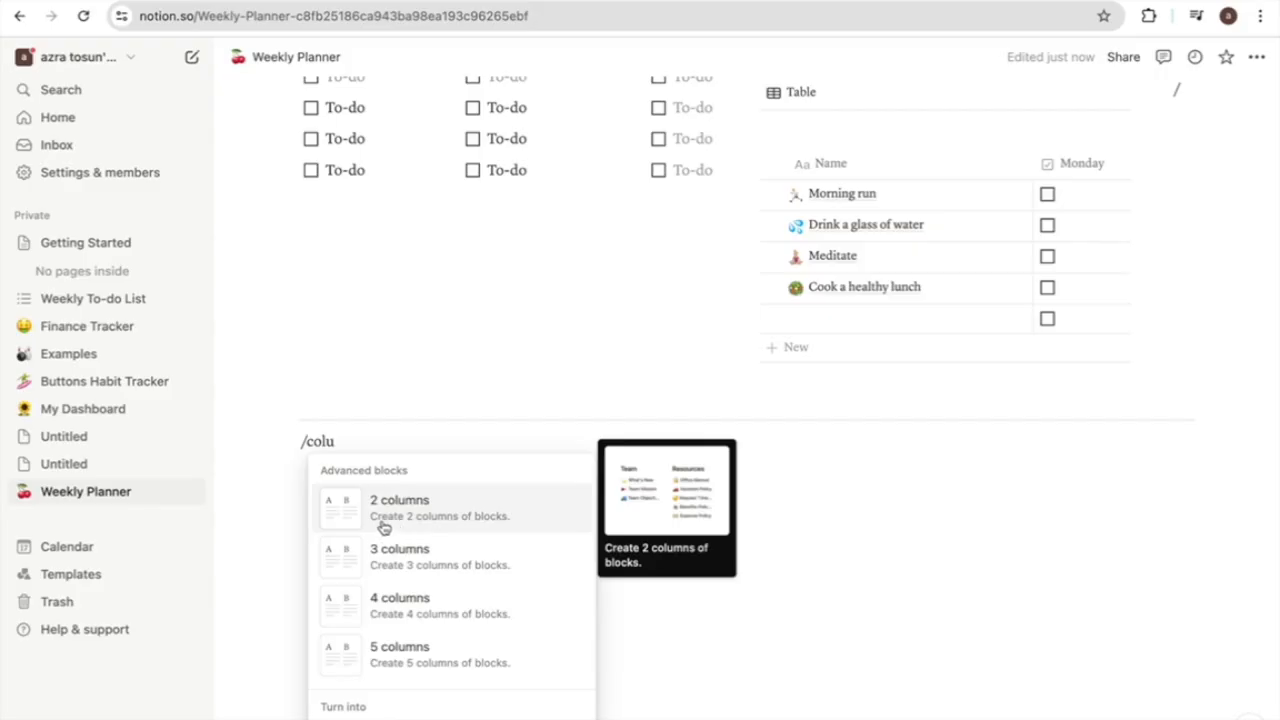
click(395, 520)
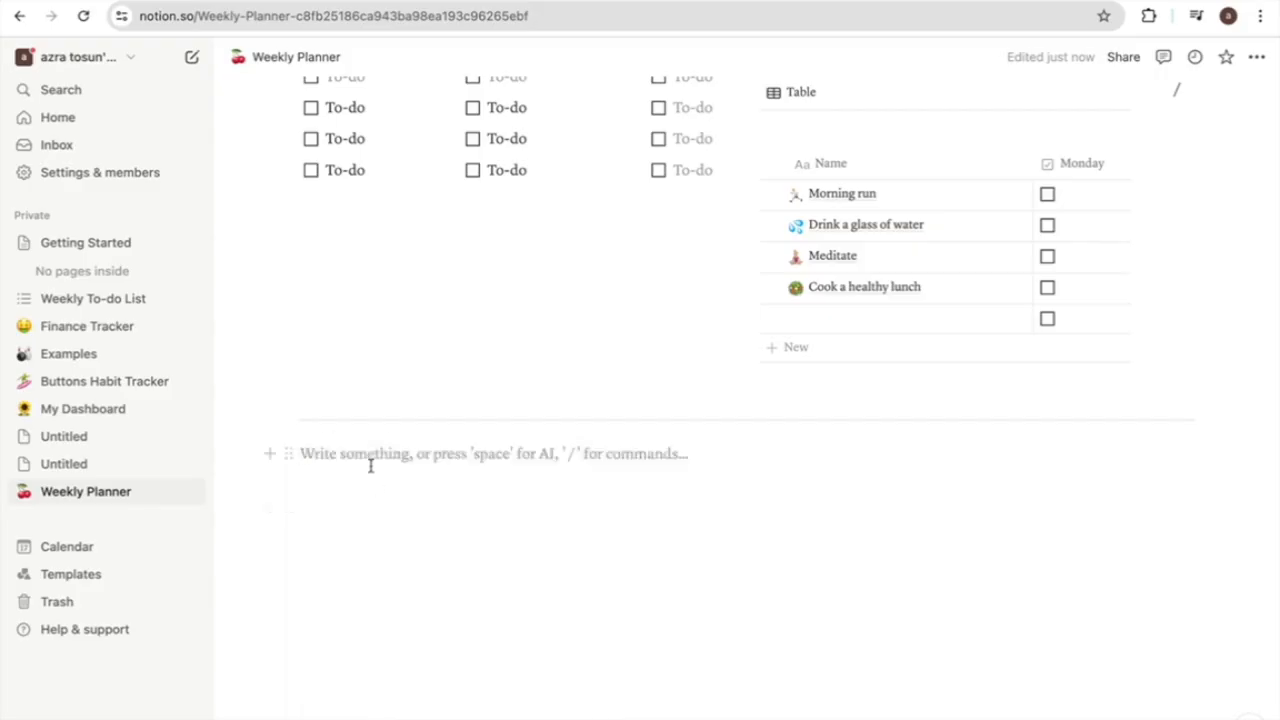
- Add a Heading 3 reading "My schedule" in the first column of the new two-column layout
text(/hea)
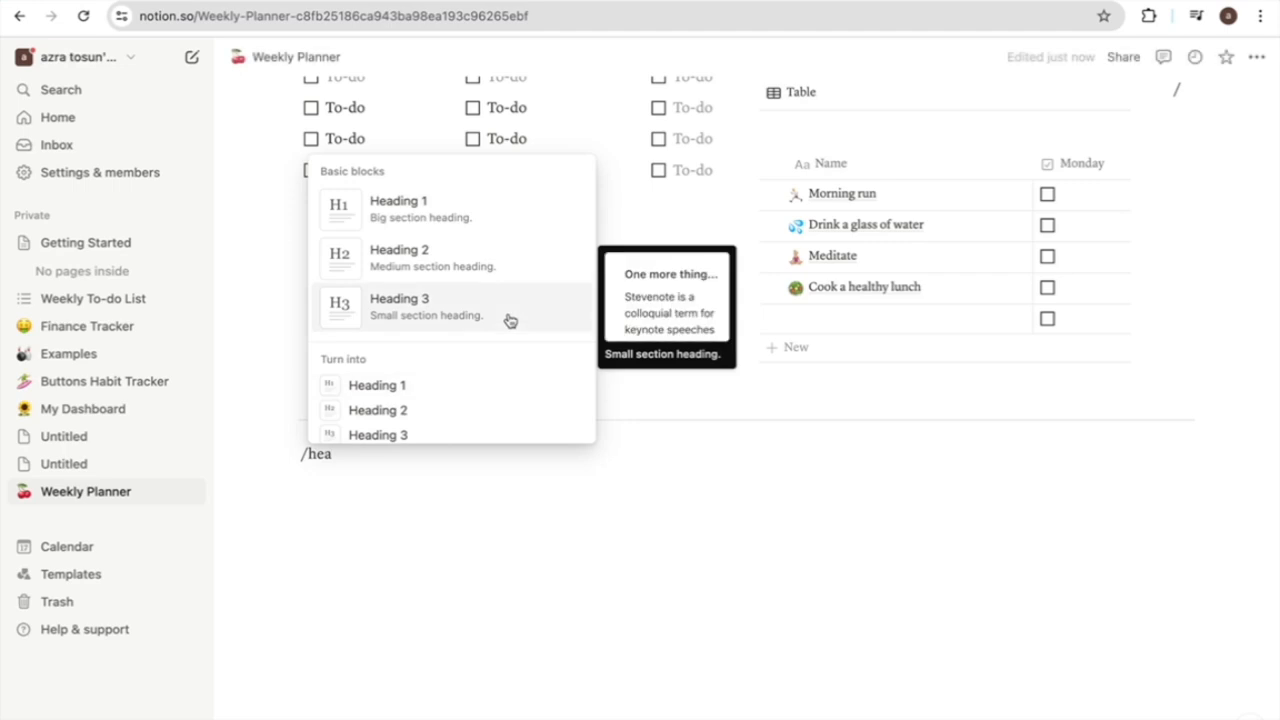
click(470, 312)
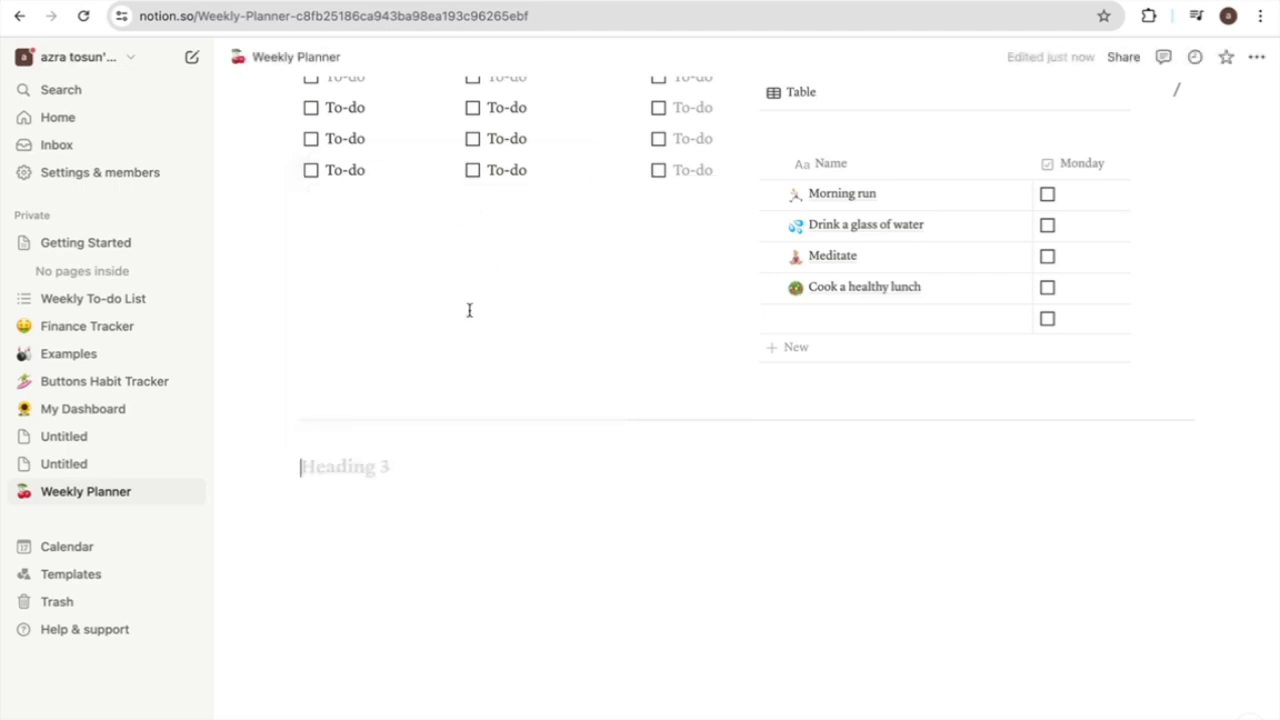
text(My s)
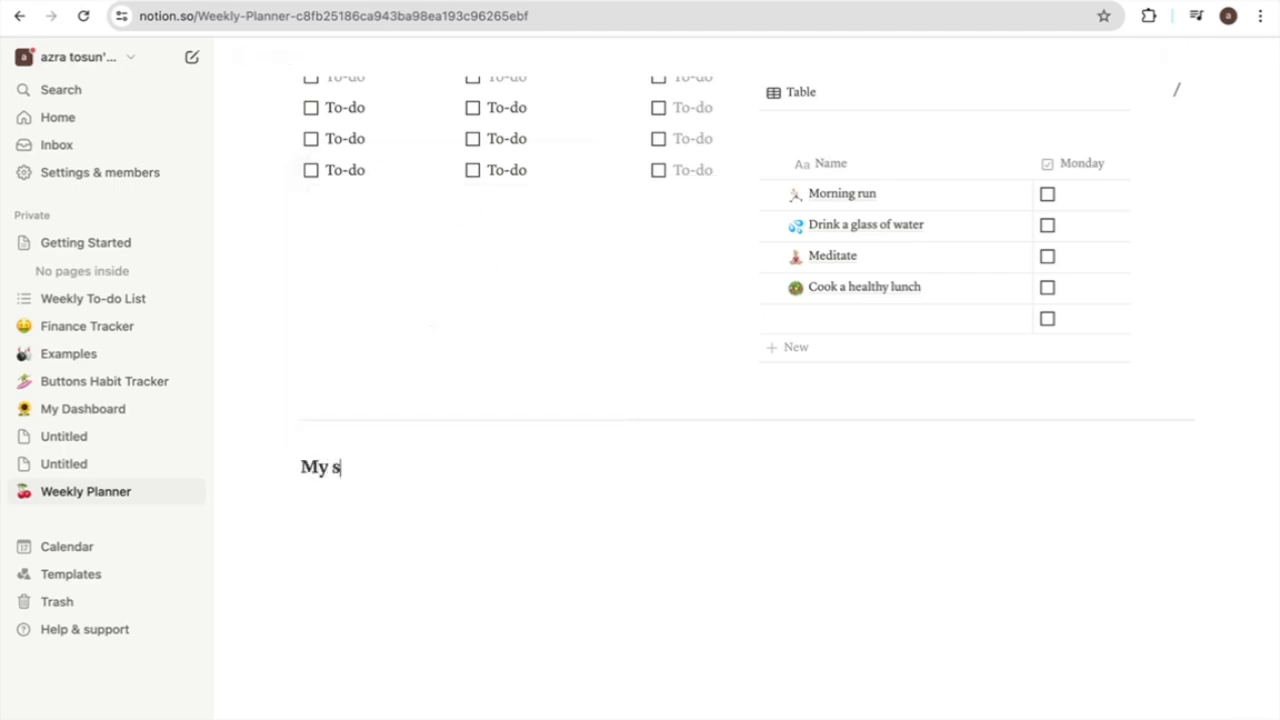
text(chedule)
- Give the "My schedule" heading an orange background
key(ctrl+shift+Left)
key(ctrl+shift+Left)
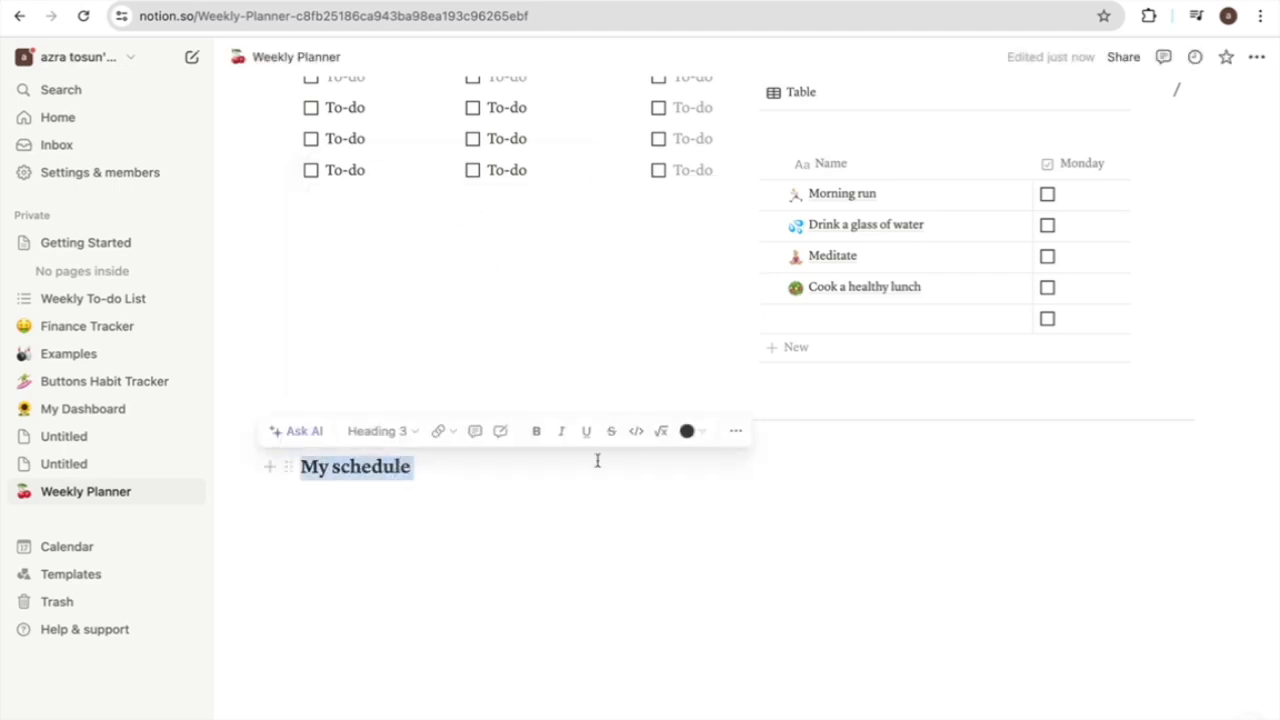
click(735, 440)
mouse_move(817, 371)
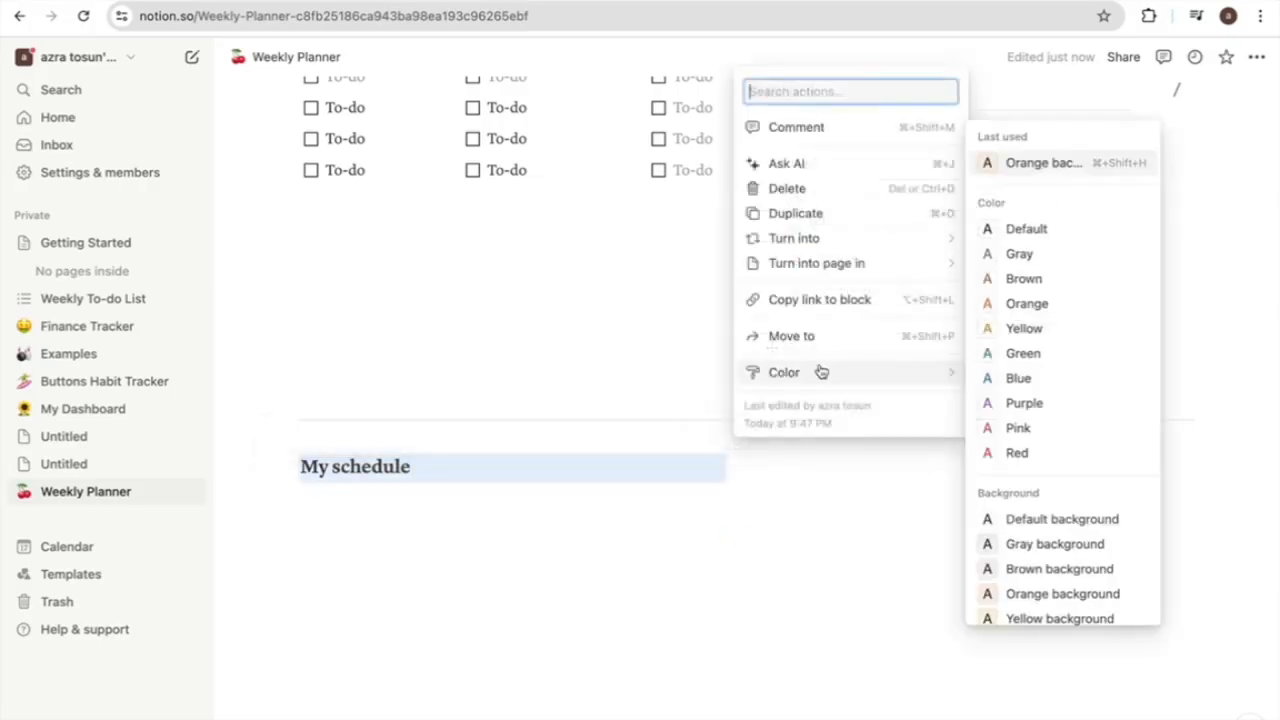
click(1052, 594)
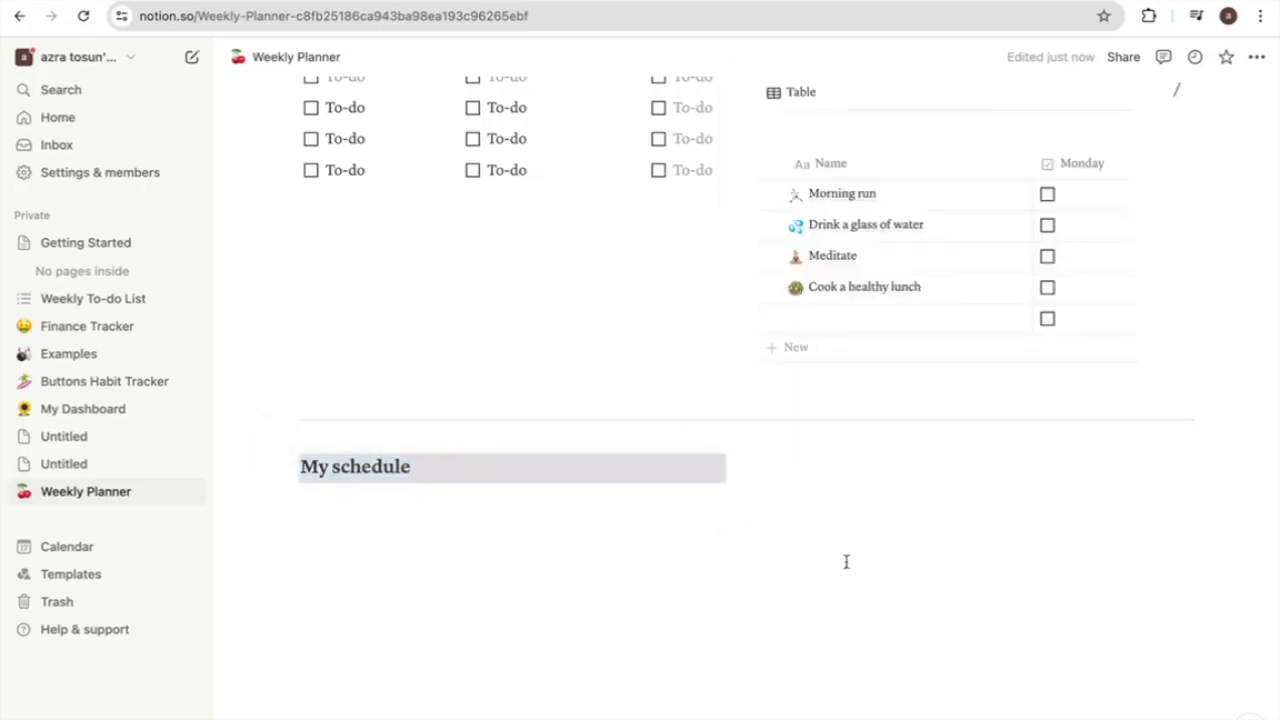
- Insert a calendar database view below "My schedule" and widen it to about the heading's width
click(646, 505)
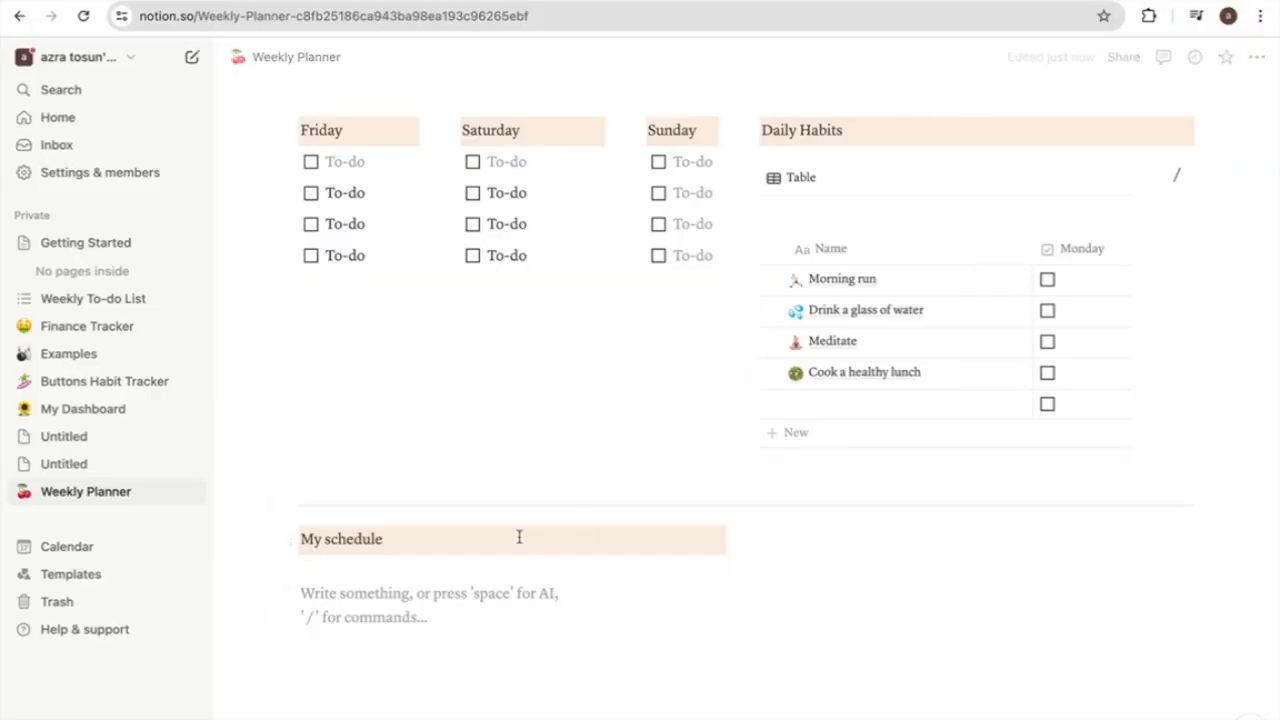
text(/cale)
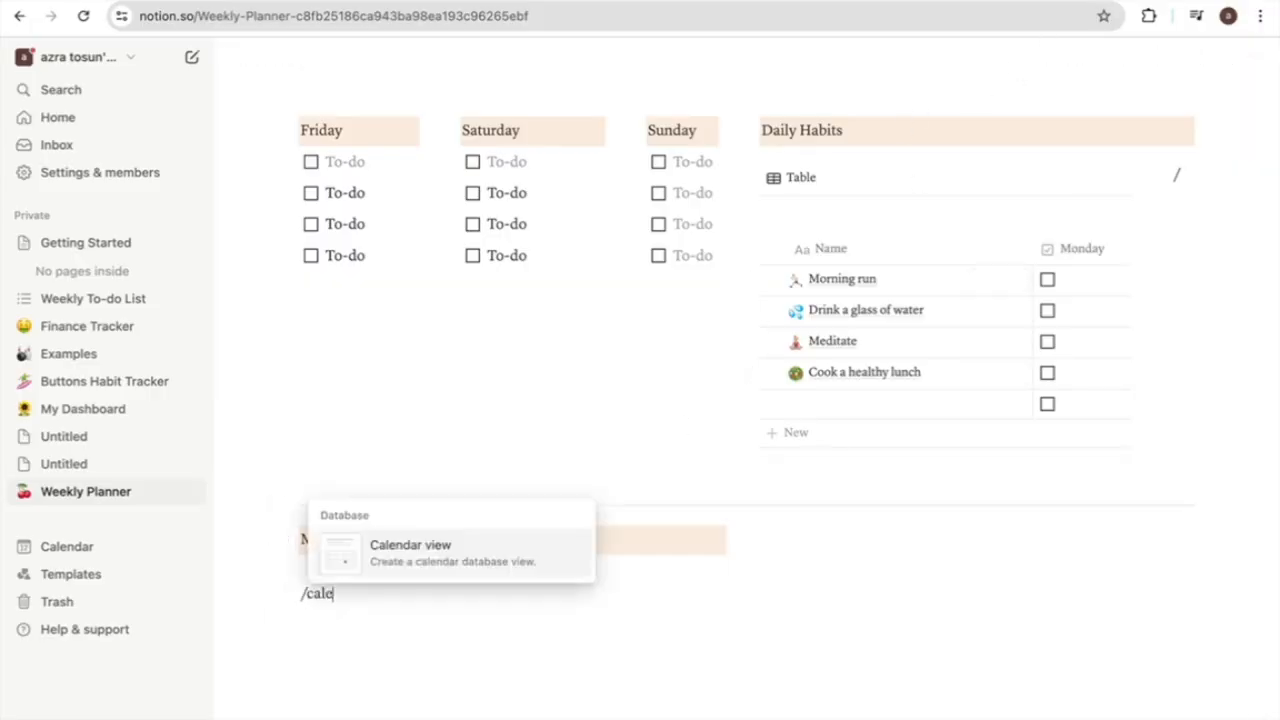
click(437, 556)
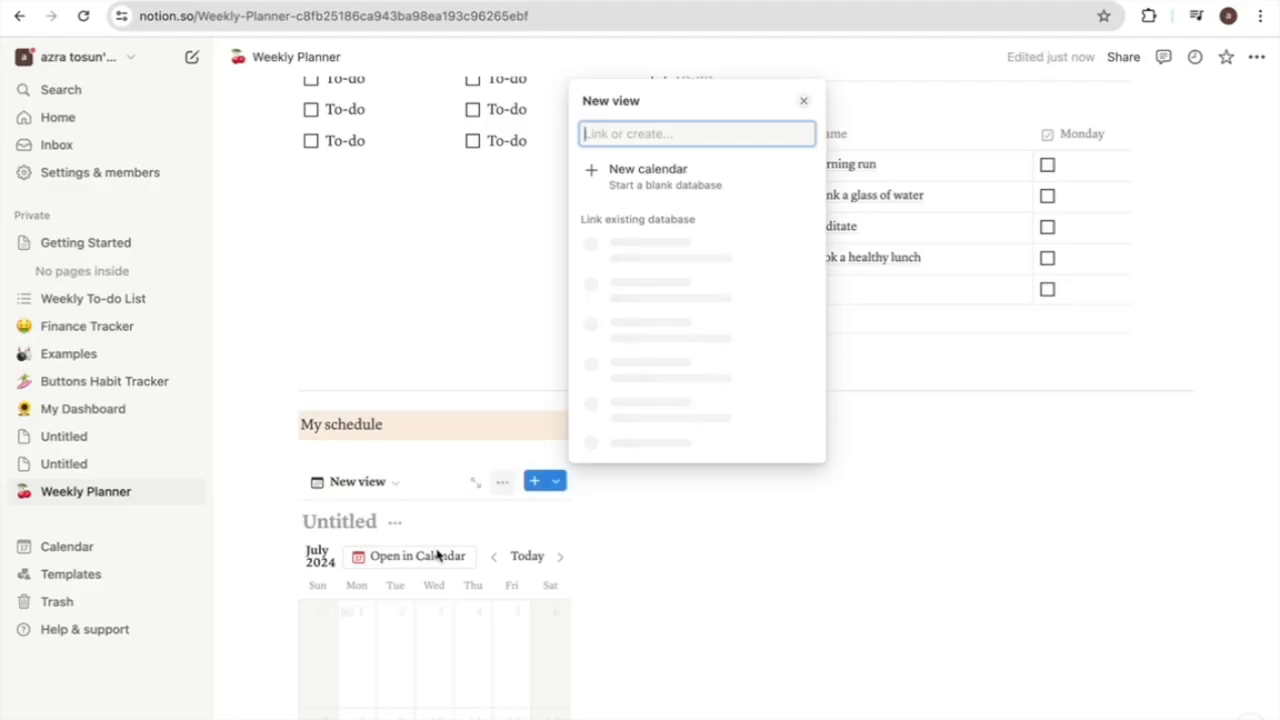
click(671, 603)
scroll(671, 600, down, 3)
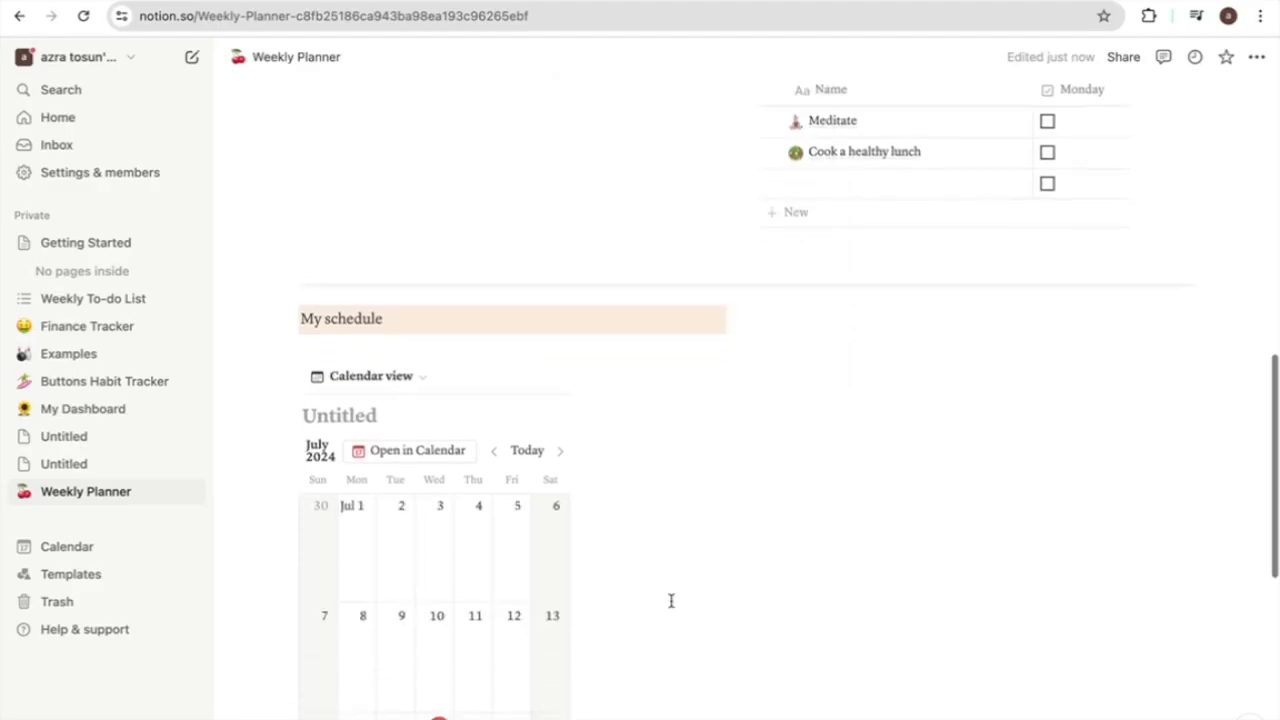
drag(581, 525, 732, 539)
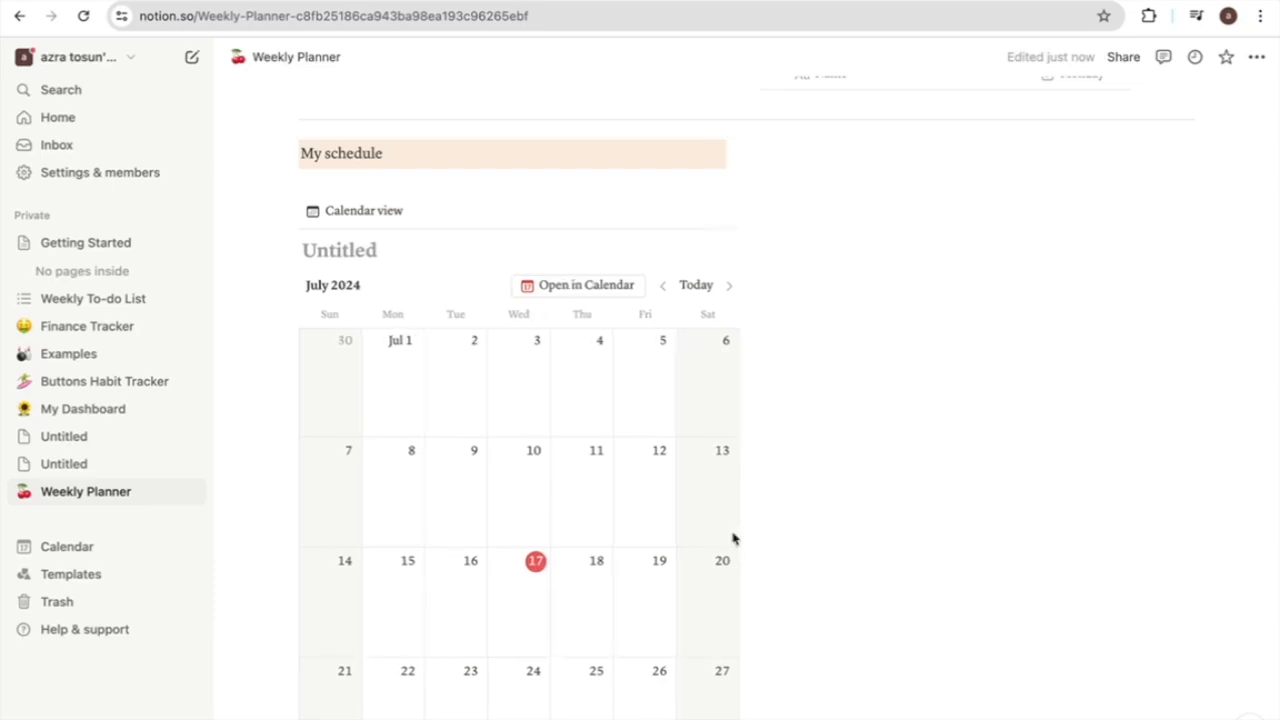
- Add an entry titled "Dentist at 11.00" to the calendar on July 19, 2024, and return to the planner
scroll(451, 416, down, 2)
scroll(450, 410, up, 4)
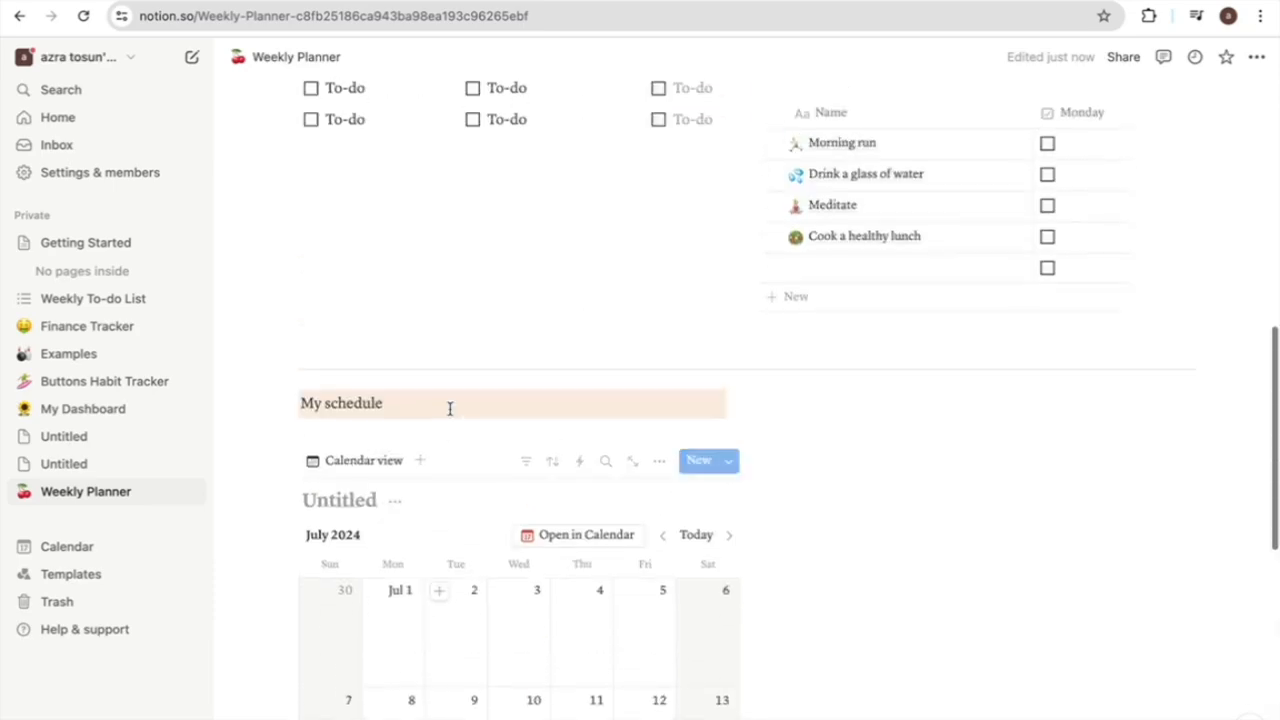
scroll(450, 408, up, 8)
scroll(449, 409, down, 10)
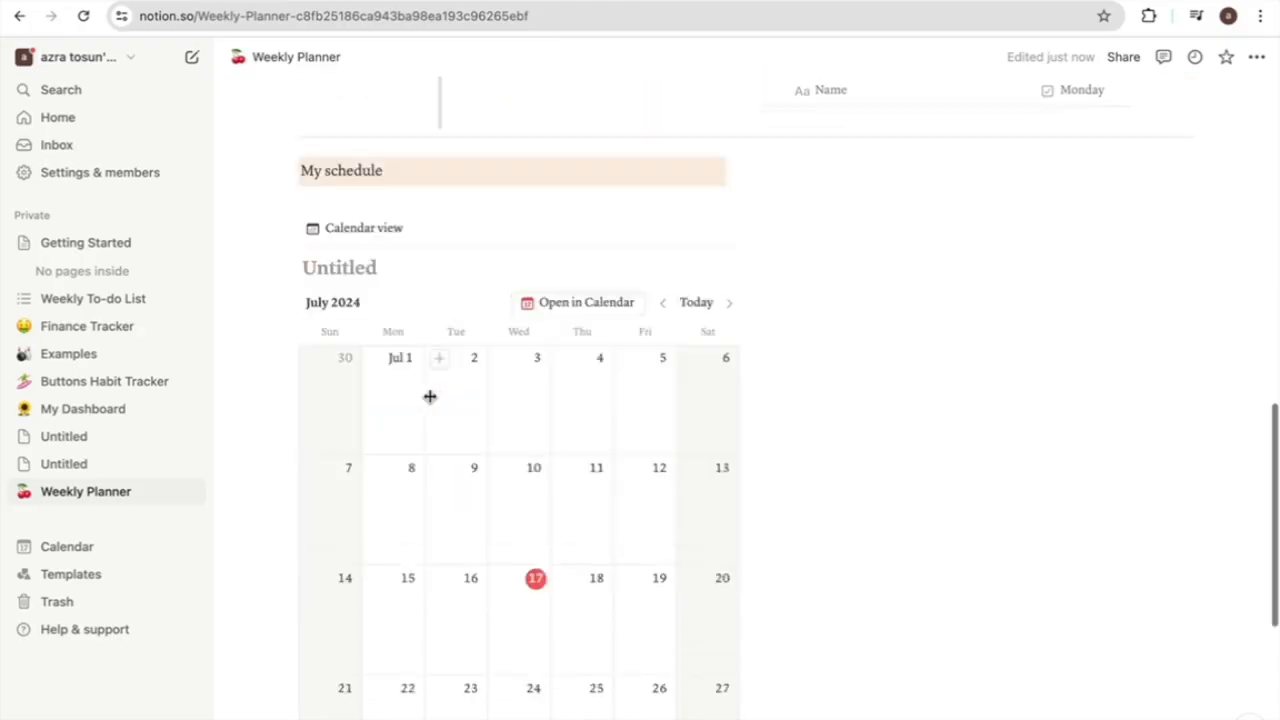
scroll(430, 400, down, 2)
scroll(431, 403, up, 1)
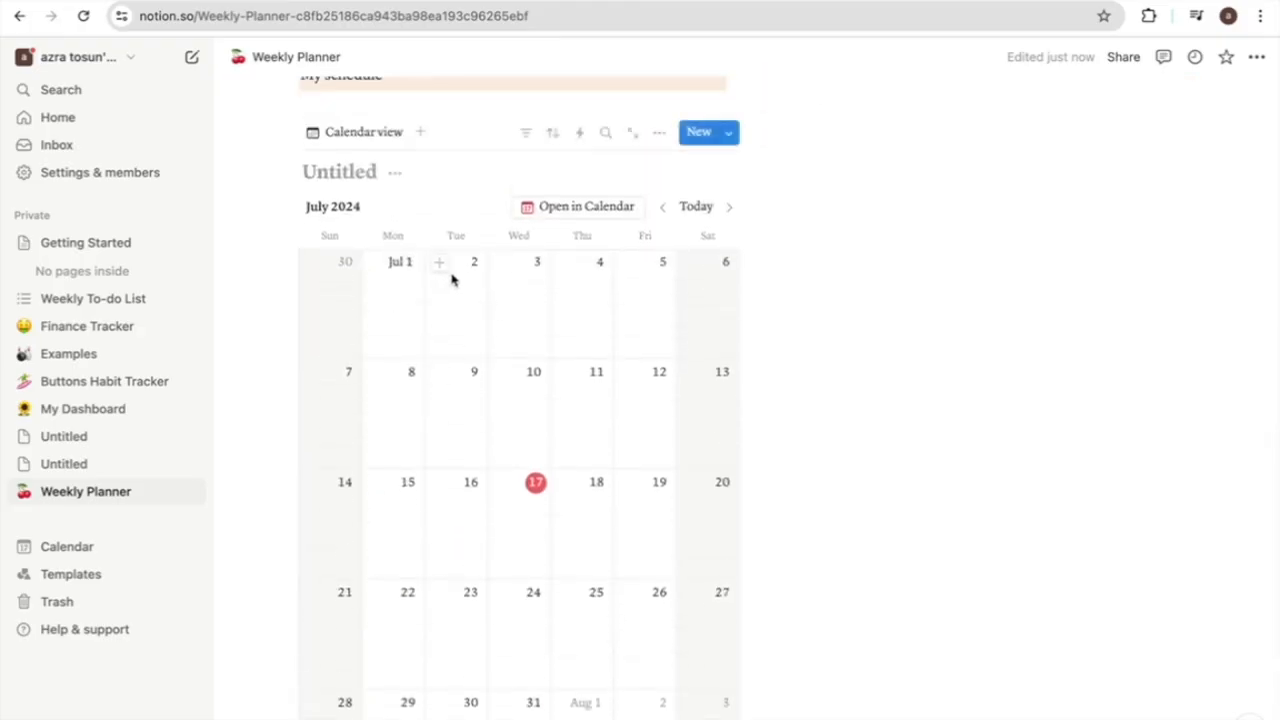
scroll(549, 503, down, 1)
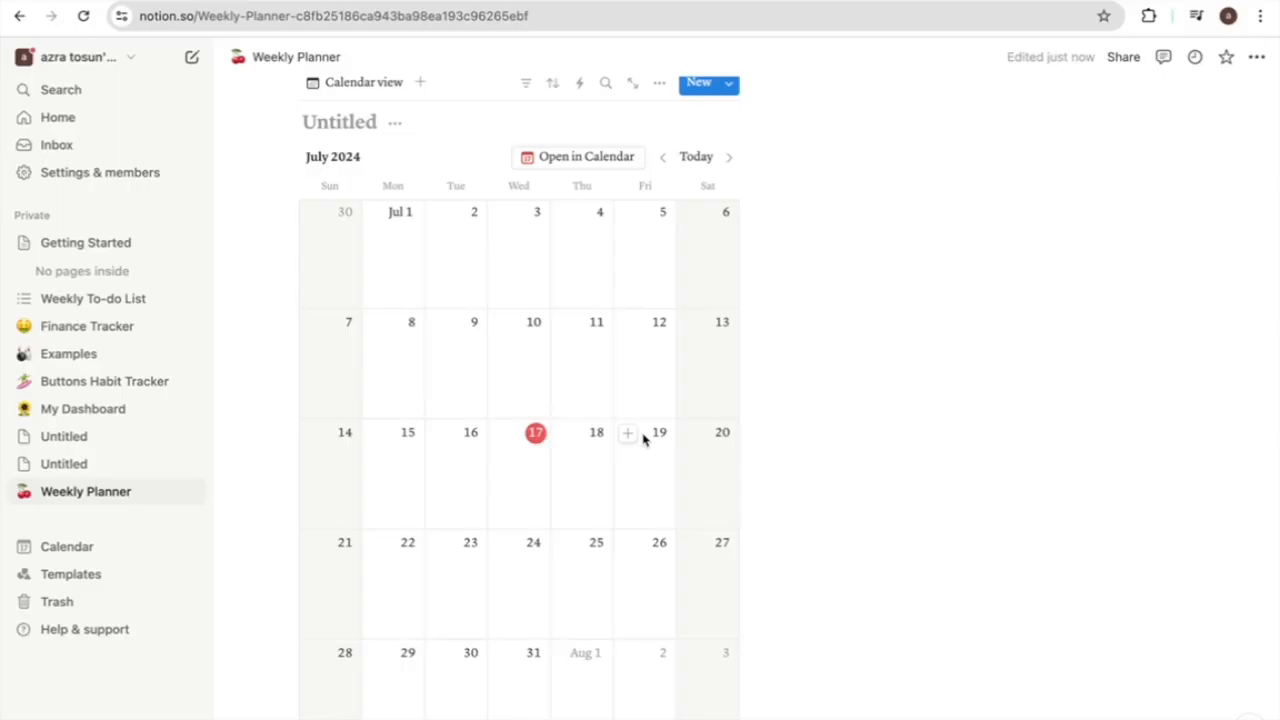
click(628, 435)
text(Dentist)
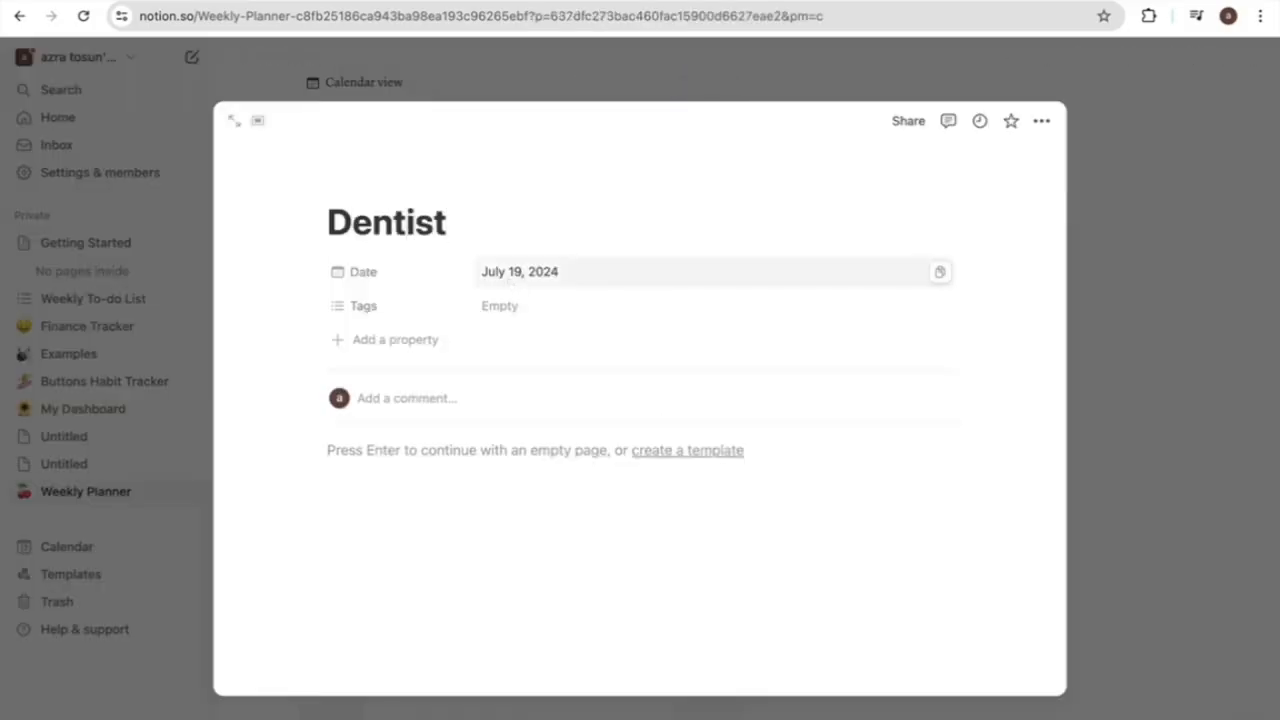
text( at 11)
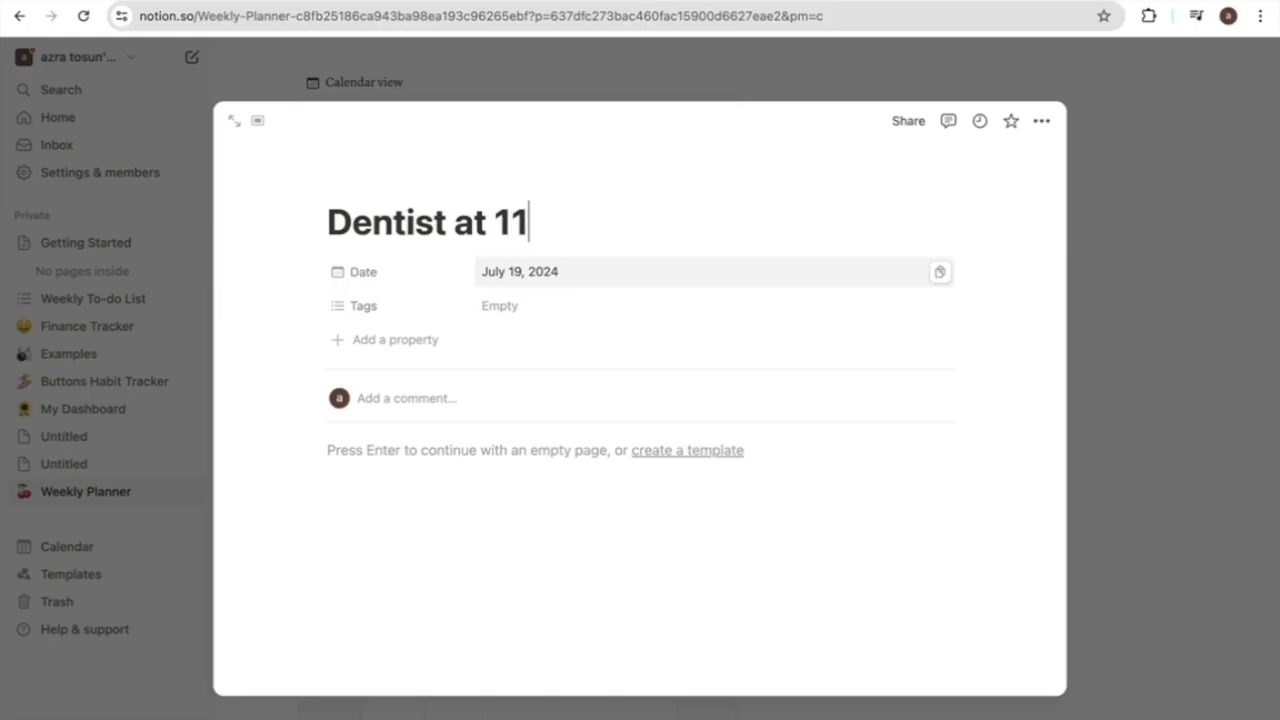
text(.00)
key(Return)
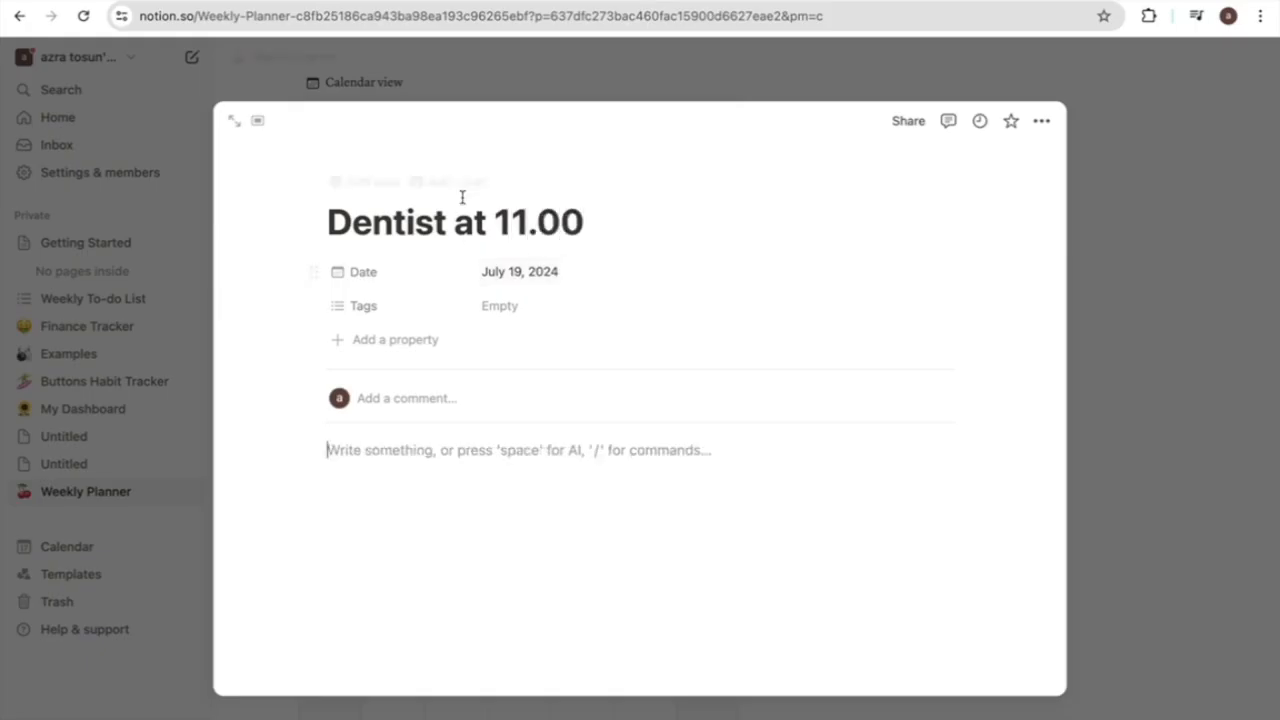
click(635, 100)
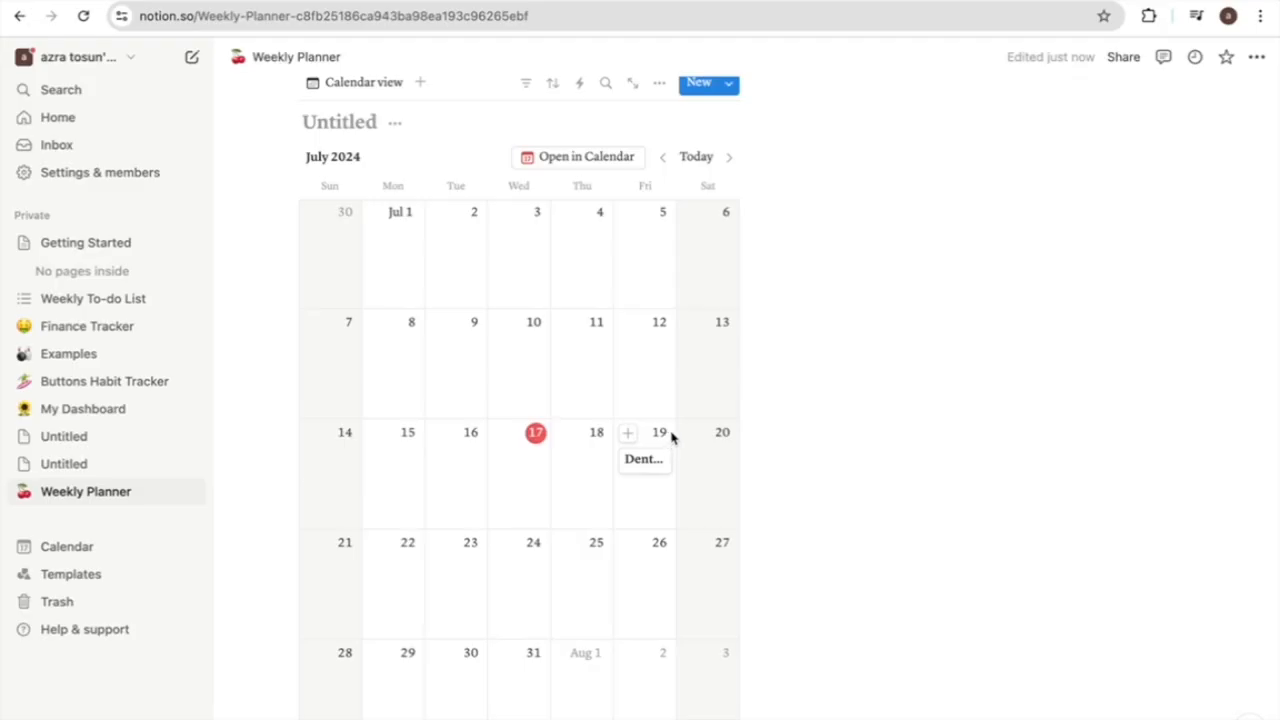
- Name the calendar database "Calendar" and hide its database title
drag(757, 206, 819, 238)
text(Calendar)
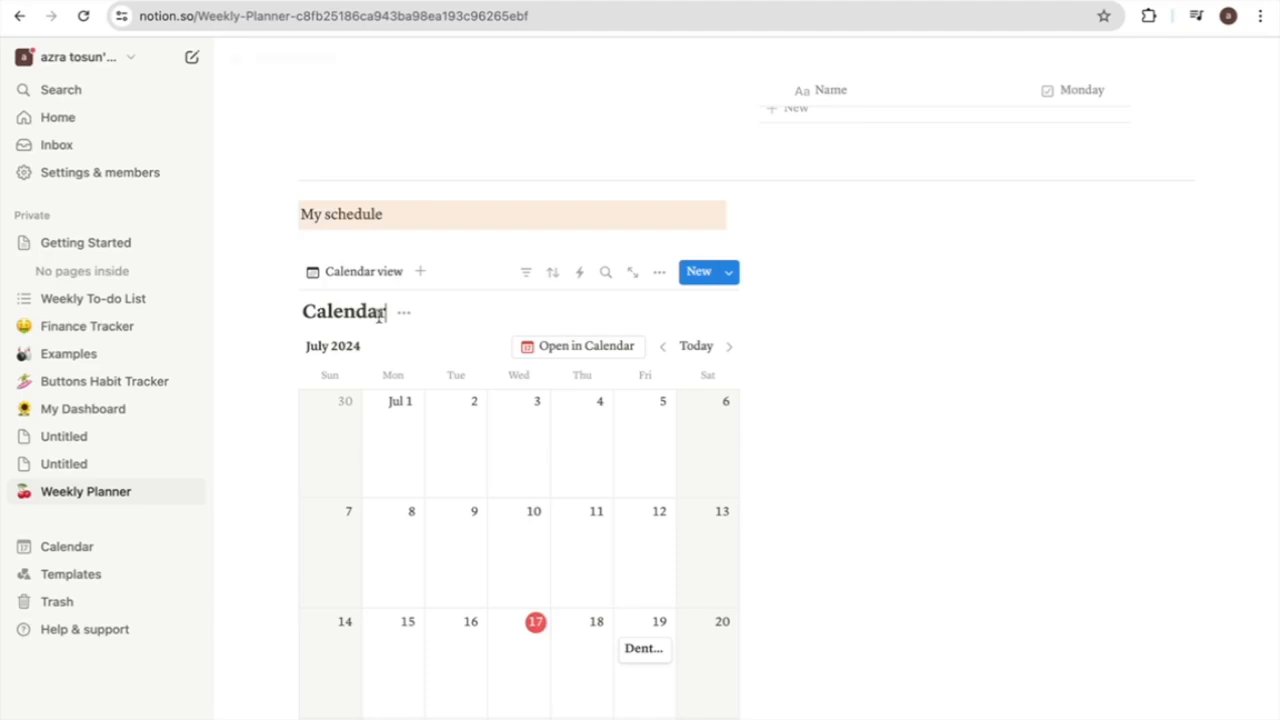
key(Escape)
click(403, 313)
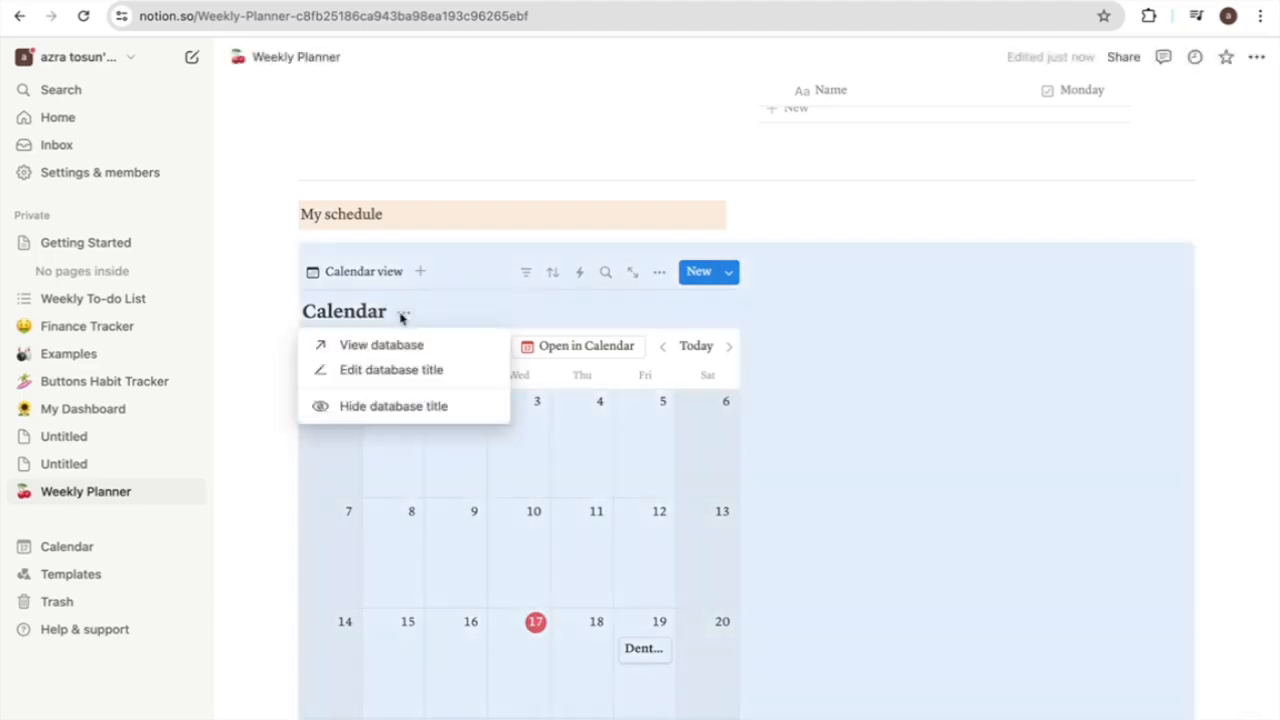
click(352, 418)
- Add the text "Notes" in the second column, level with the "My schedule" heading
scroll(611, 457, down, 2)
click(837, 134)
scroll(714, 309, up, 4)
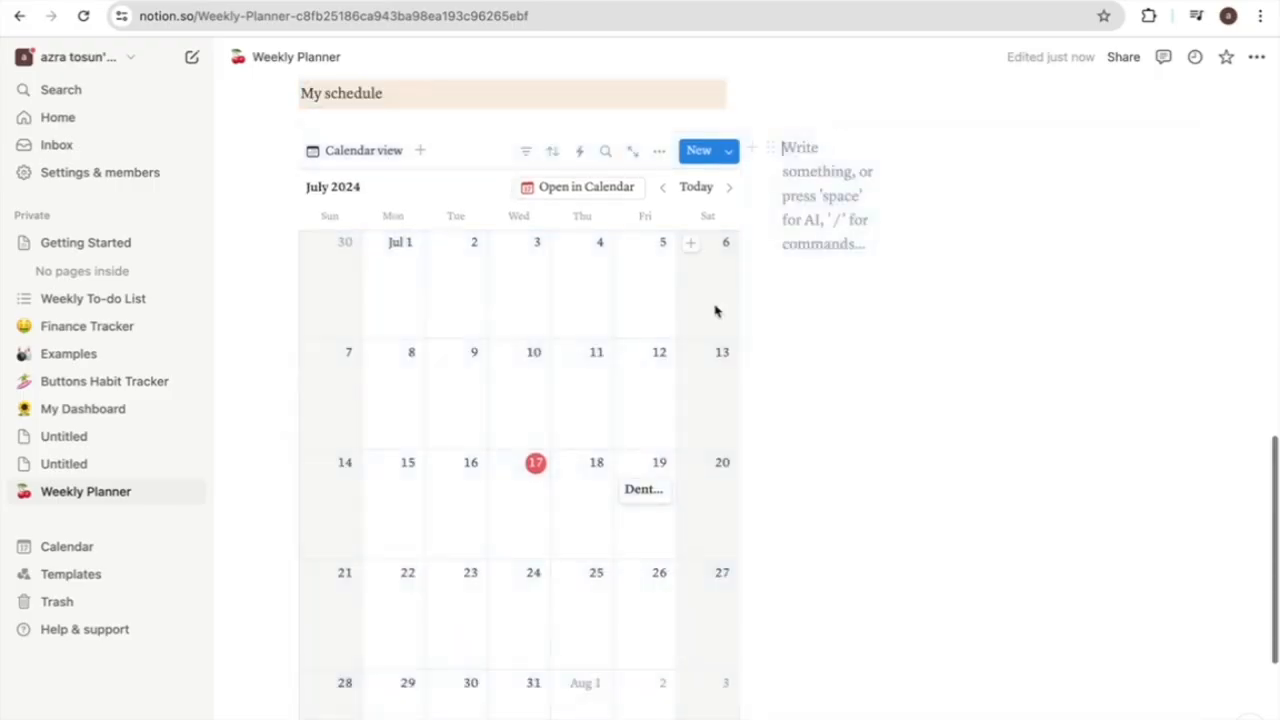
scroll(714, 304, up, 3)
scroll(714, 306, down, 8)
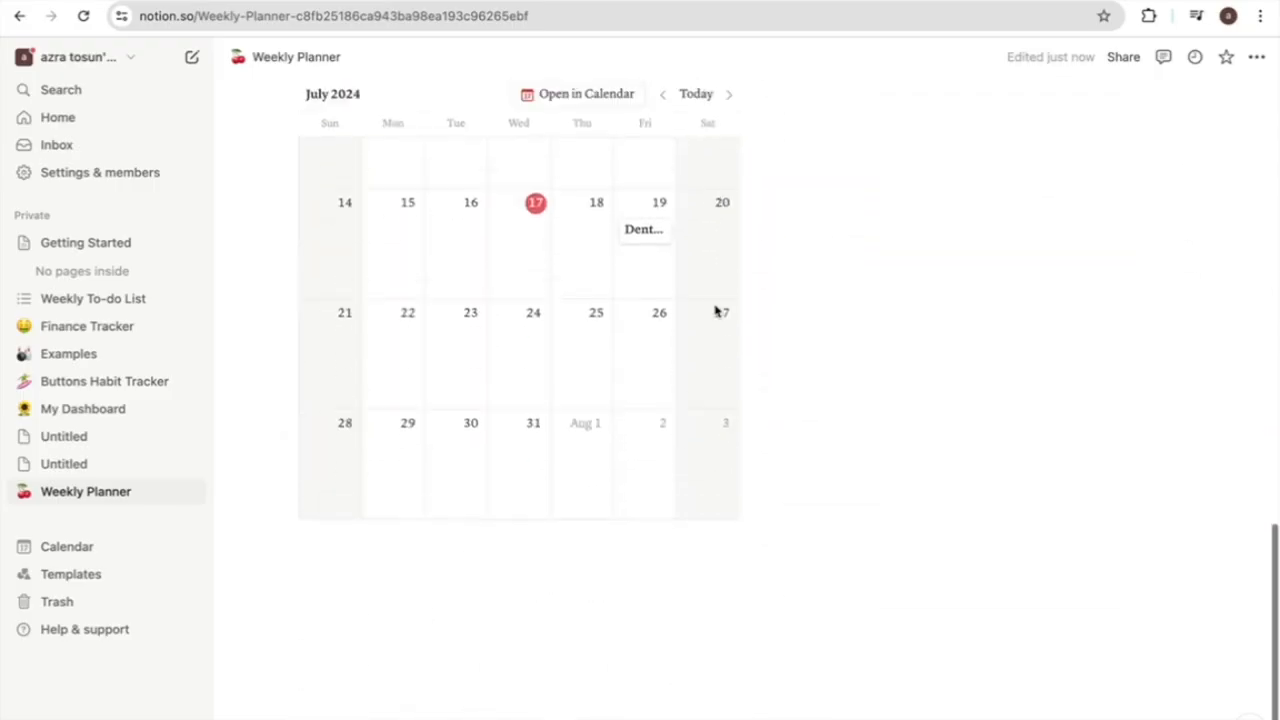
scroll(714, 309, up, 3)
click(789, 213)
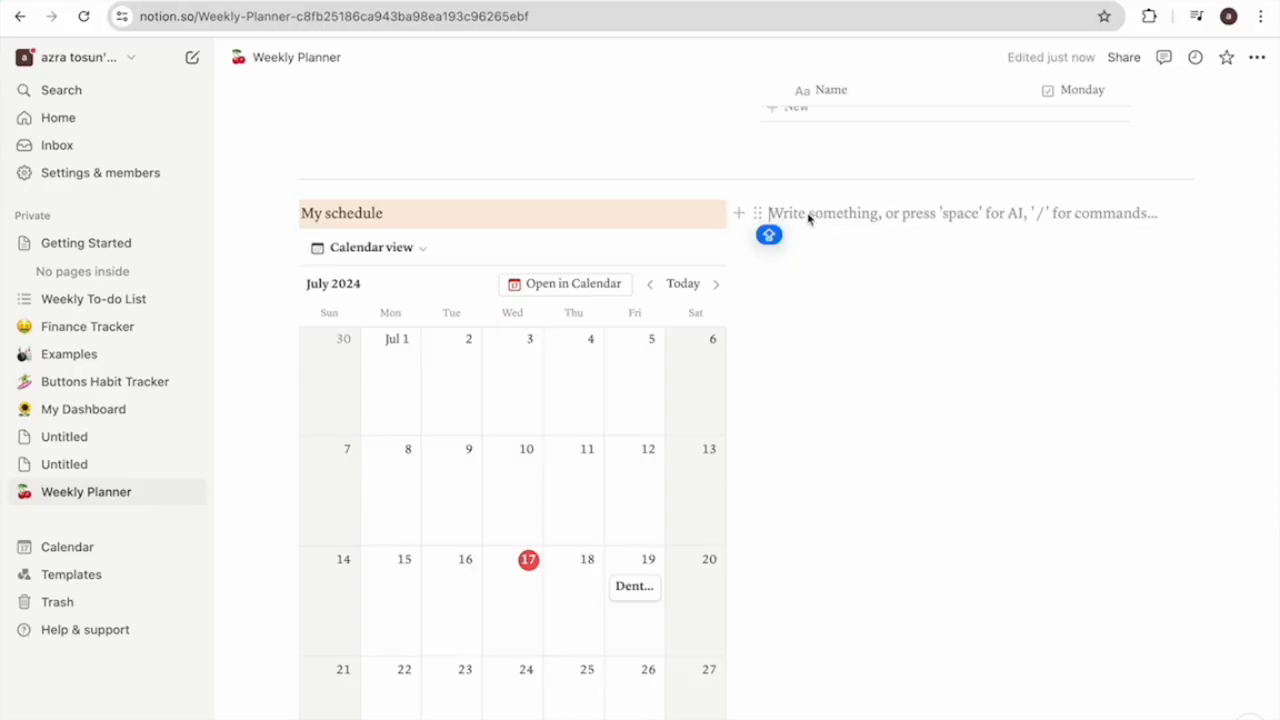
text(Notes)
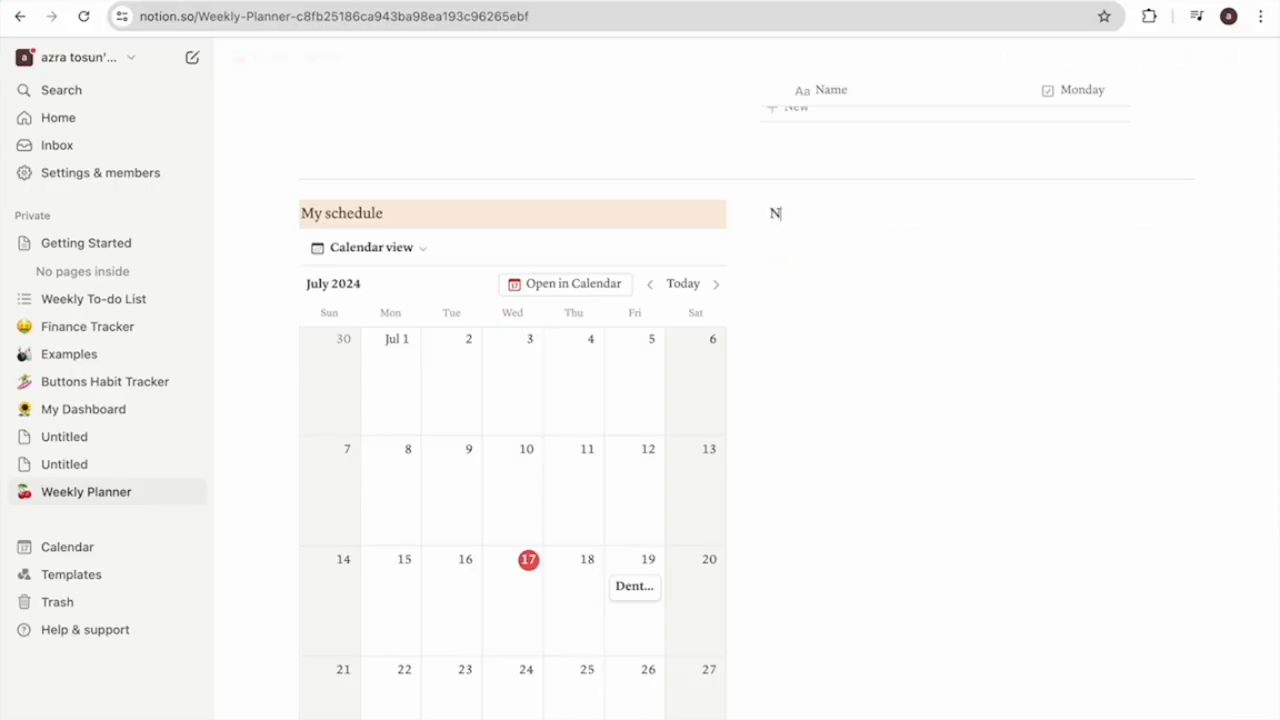
- Make the "Notes" text bold and give its block an orange background
double_click(857, 214)
click(967, 183)
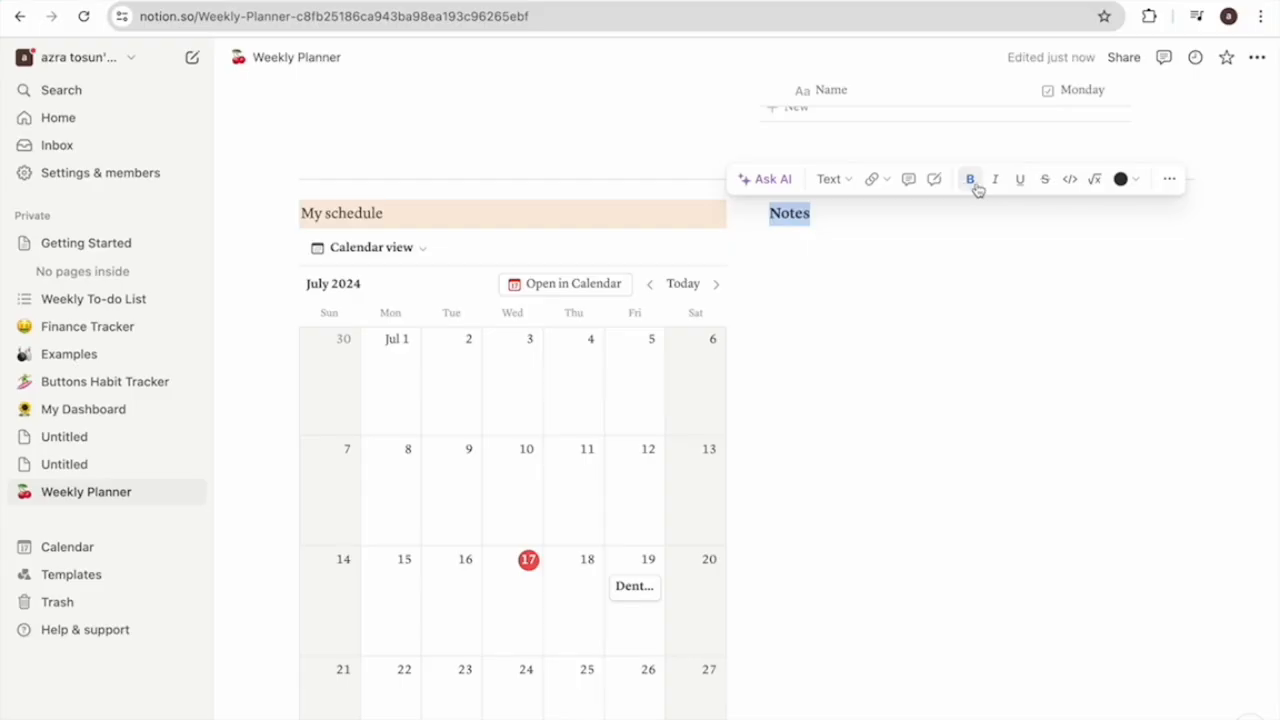
click(1165, 184)
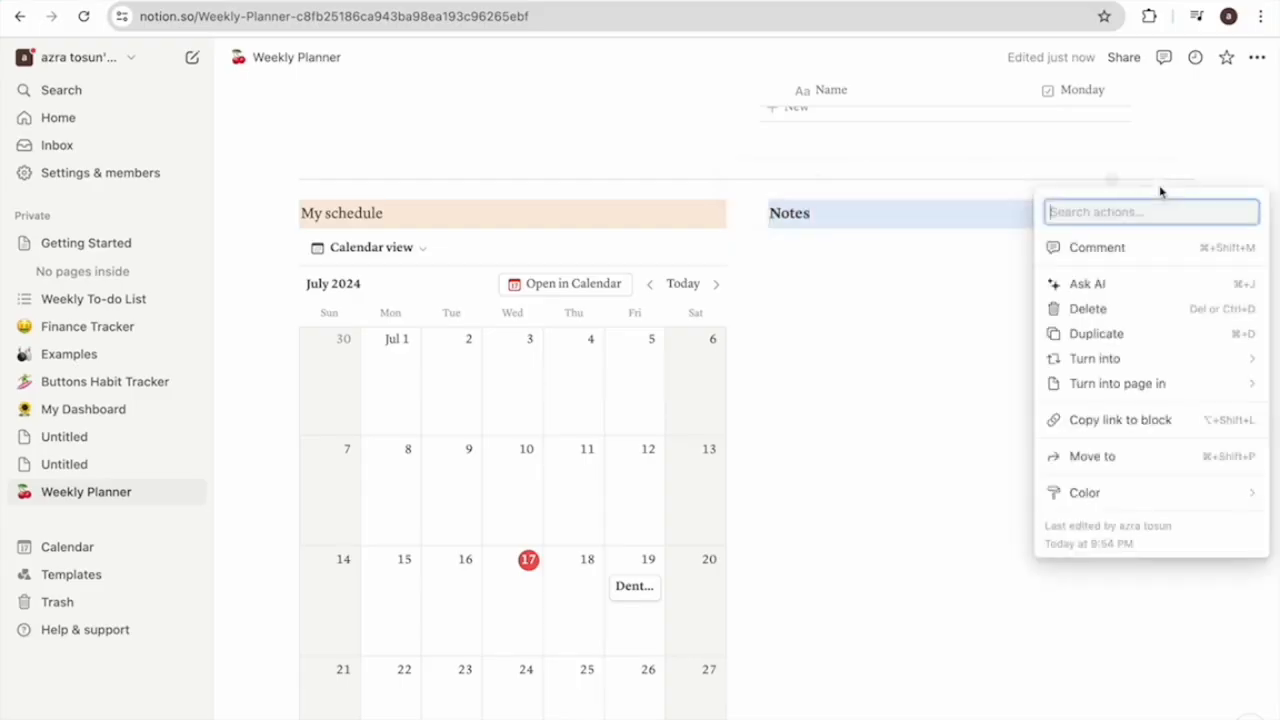
mouse_move(1110, 494)
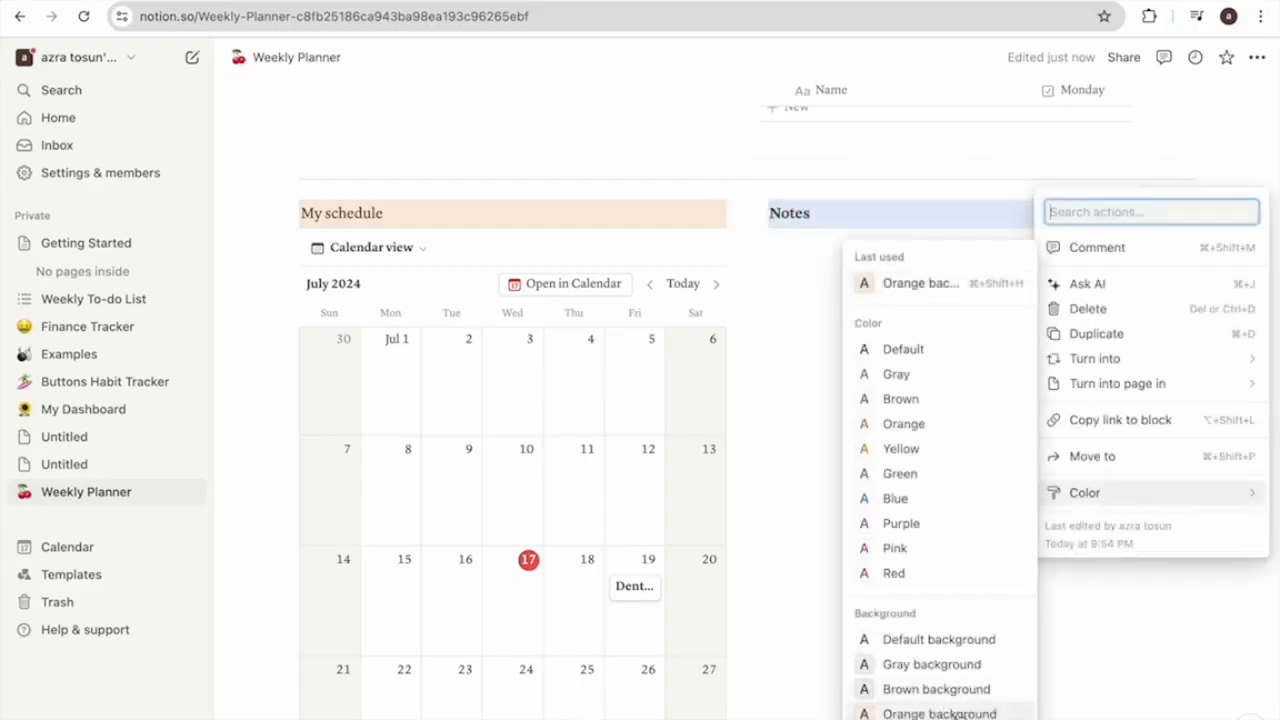
click(939, 712)
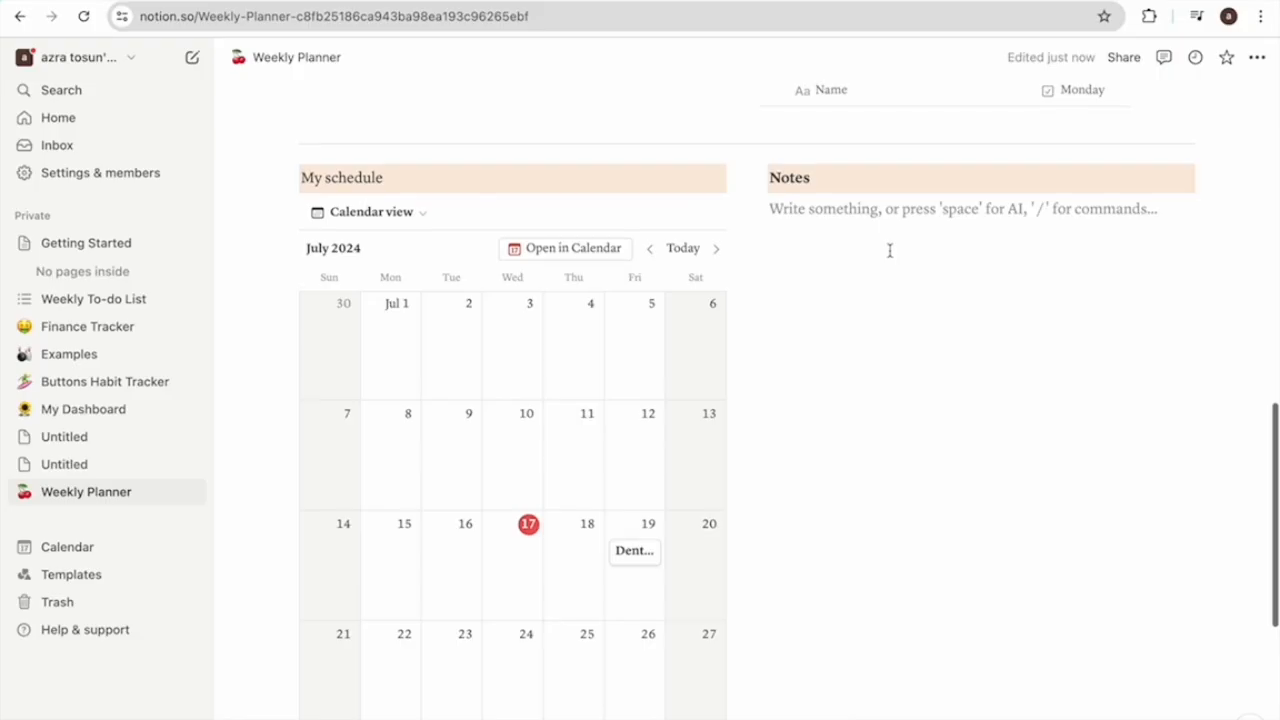
- Paste two lorem ipsum placeholder paragraphs below "Notes" and delete the empty Heading 3 block between them
scroll(889, 255, up, 3)
scroll(891, 257, up, 1)
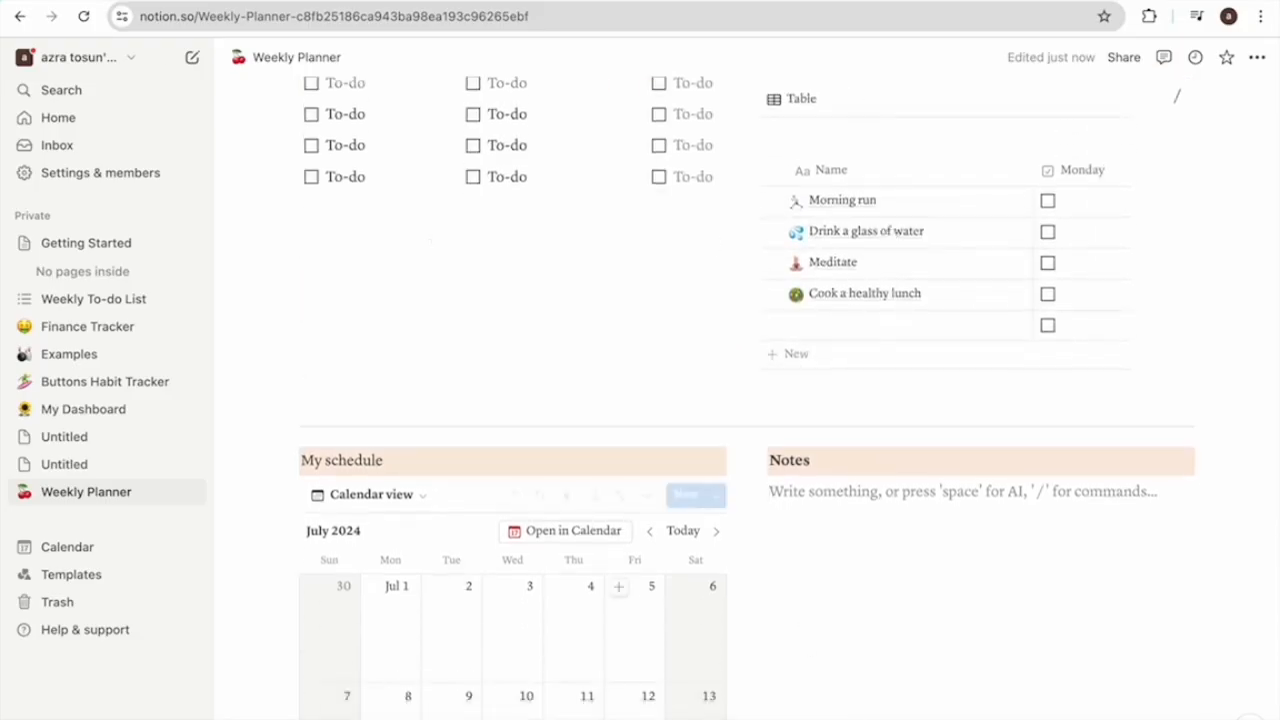
key(ctrl+v)
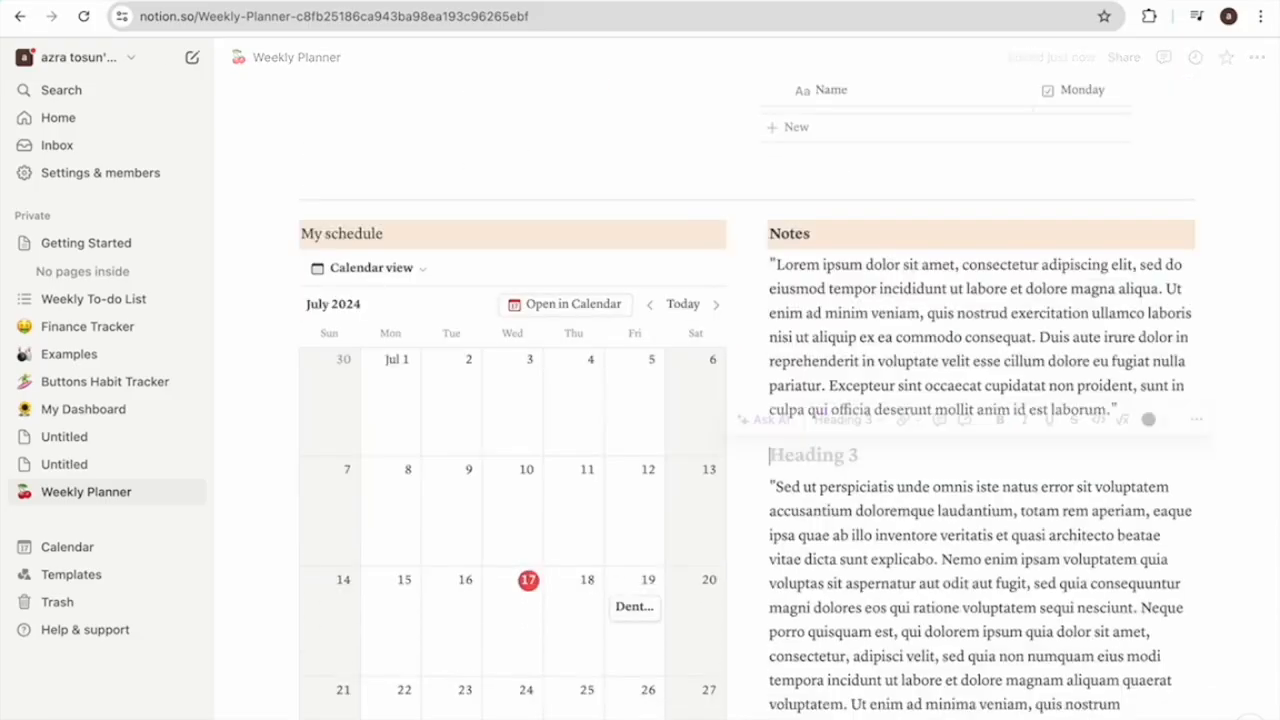
key(BackSpace)
key(BackSpace)
scroll(884, 503, down, 2)
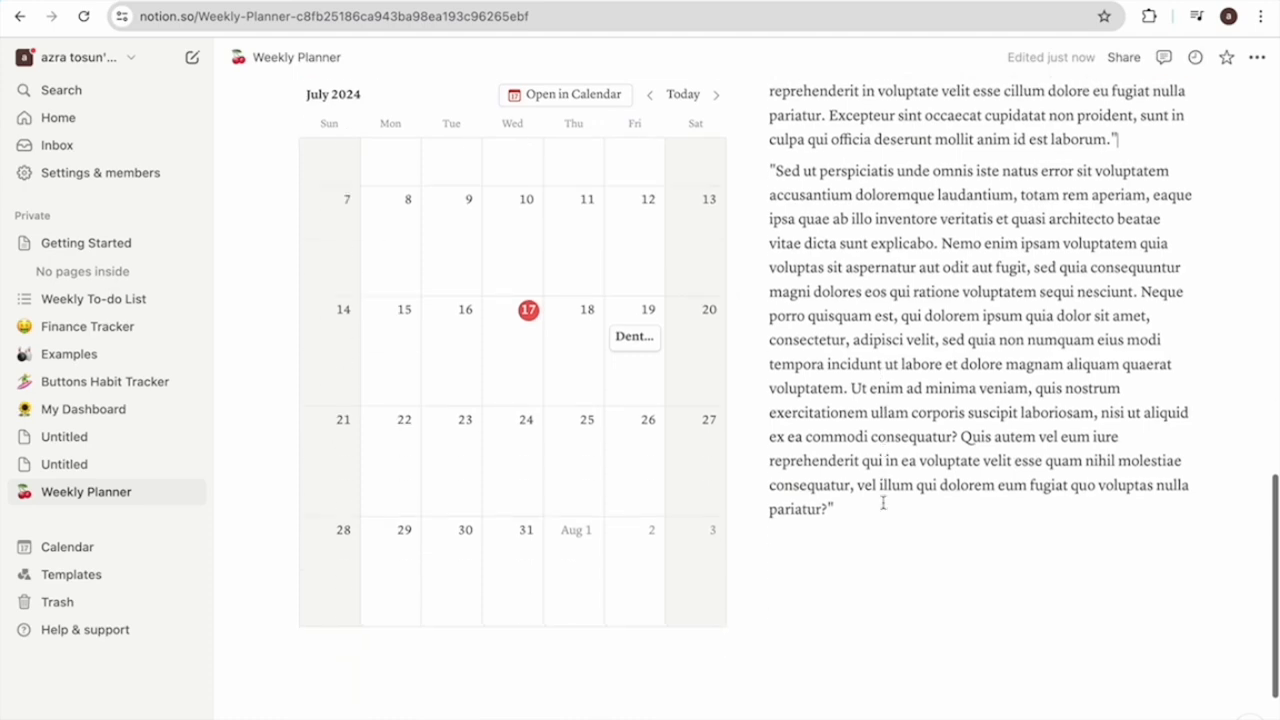
scroll(884, 503, up, 3)
scroll(883, 503, up, 1)
scroll(883, 503, down, 5)
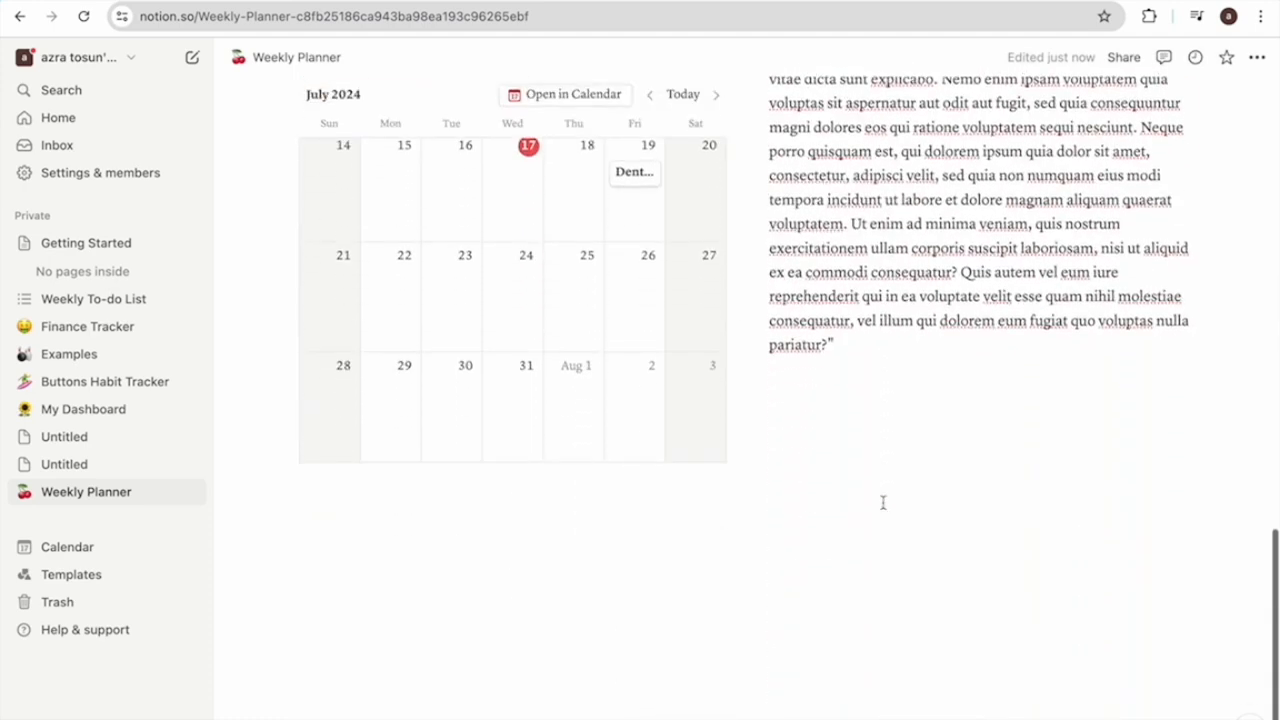
- Insert a new table database view below the schedule calendar and widen it slightly beyond the calendar's width
click(329, 510)
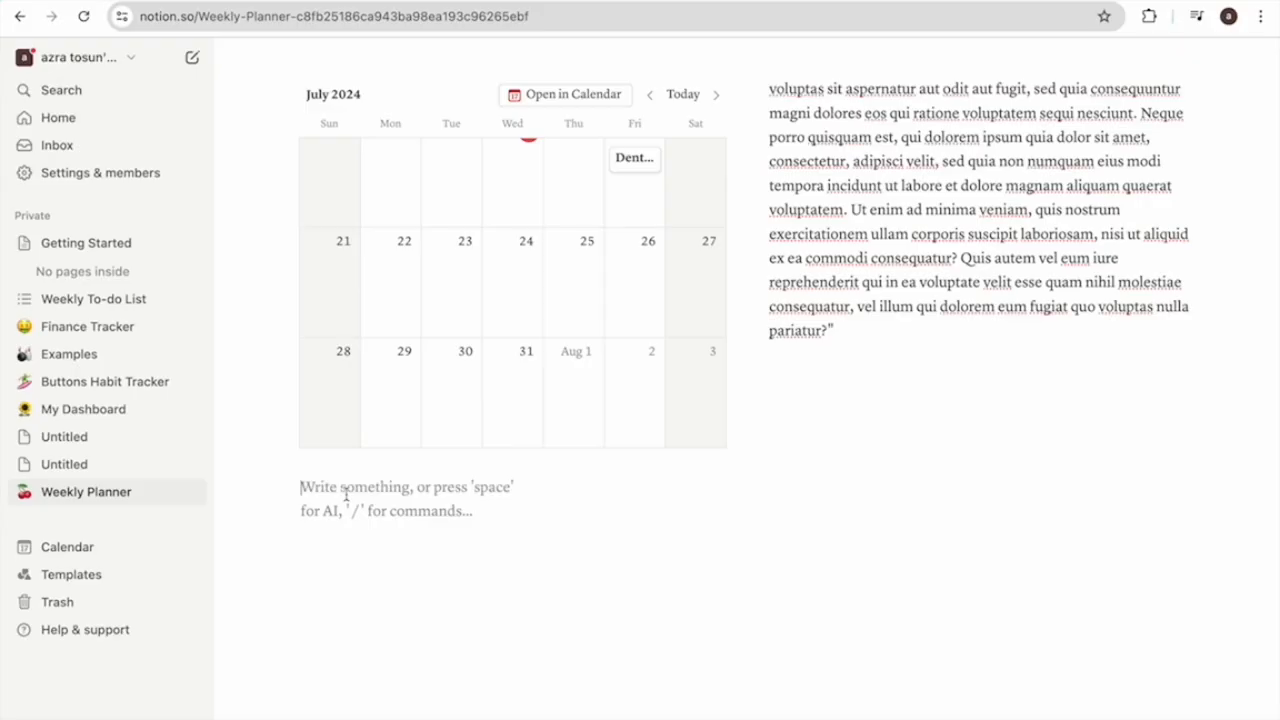
text(/table)
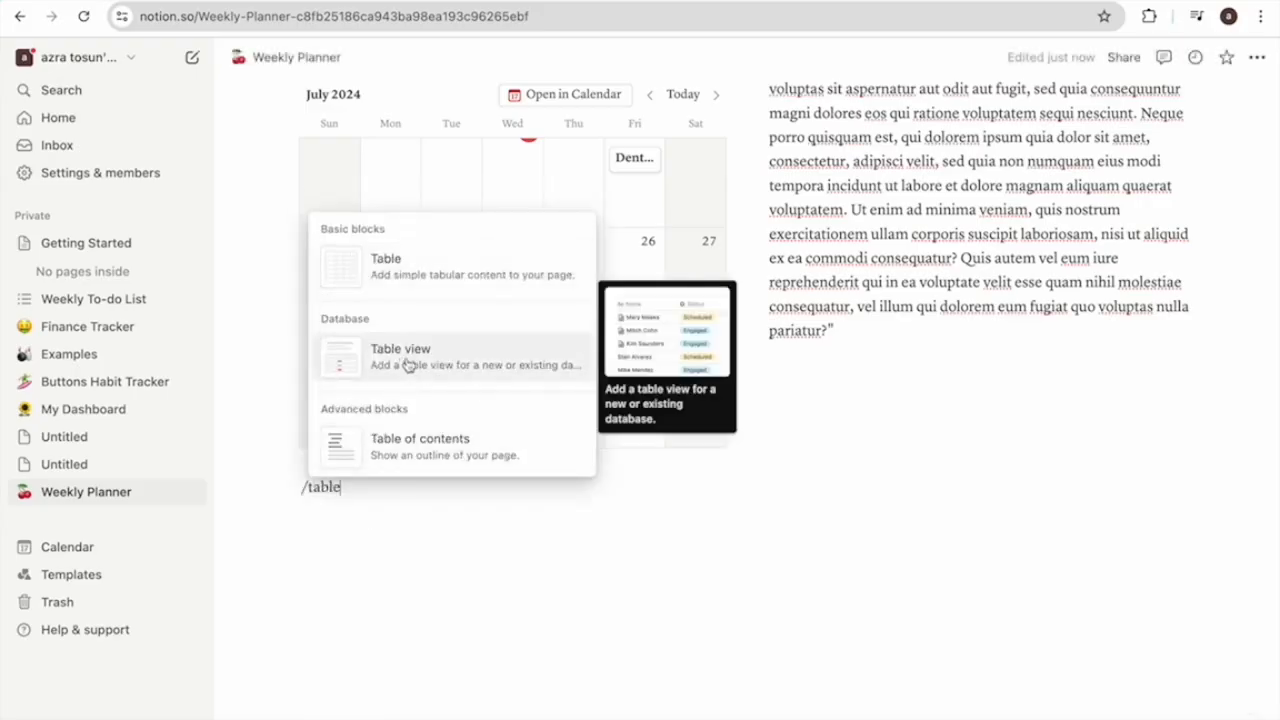
click(411, 366)
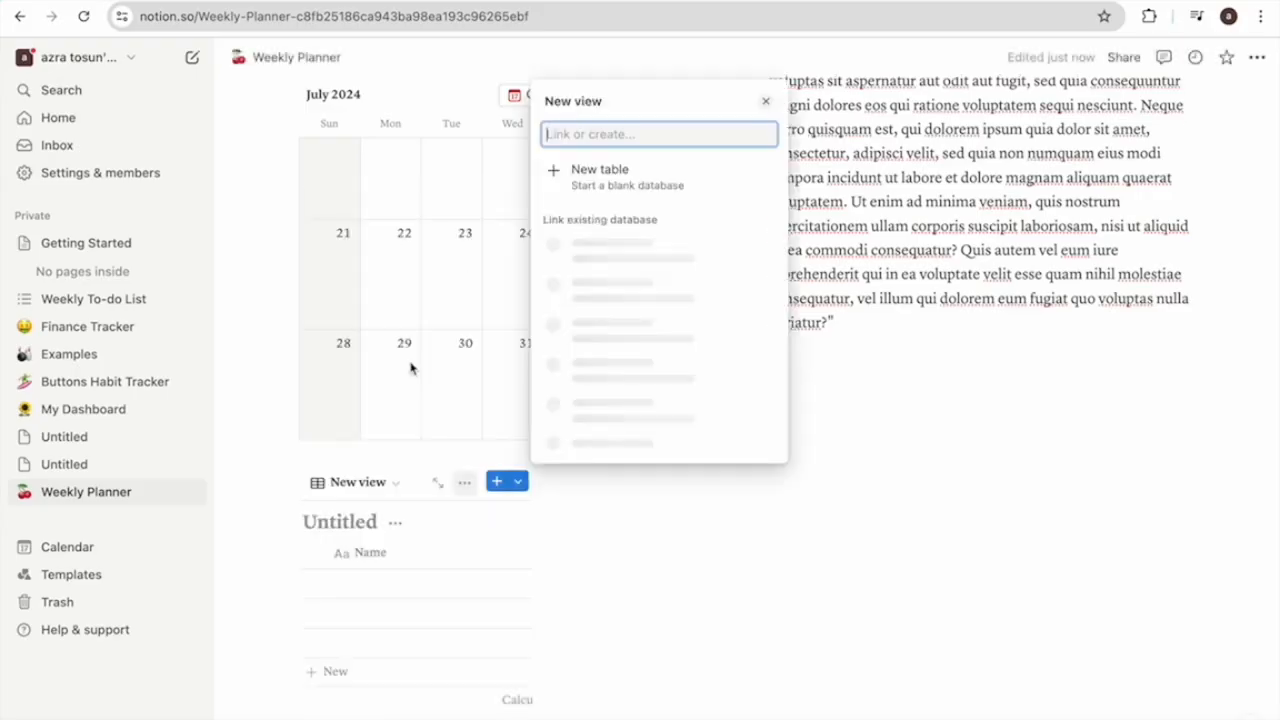
click(549, 596)
drag(551, 580, 794, 620)
scroll(794, 620, down, 3)
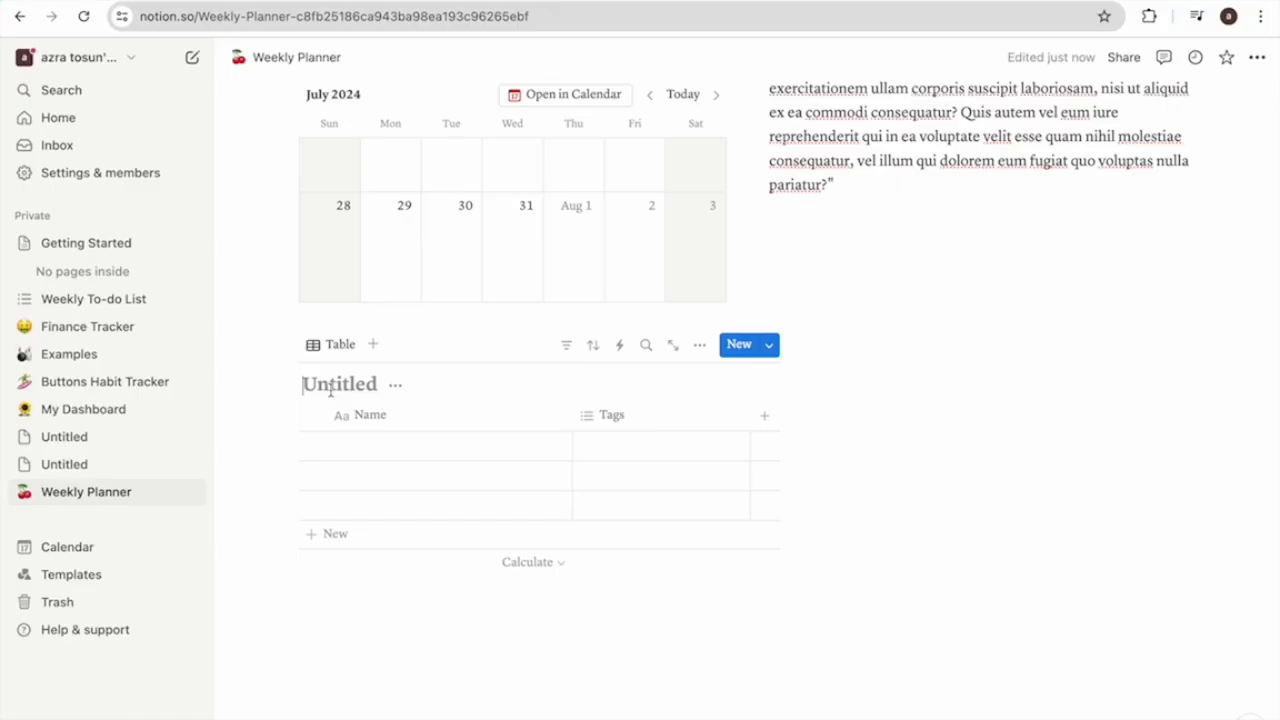
- Name the new table database "Tasks" and hide its database title
text(Task)
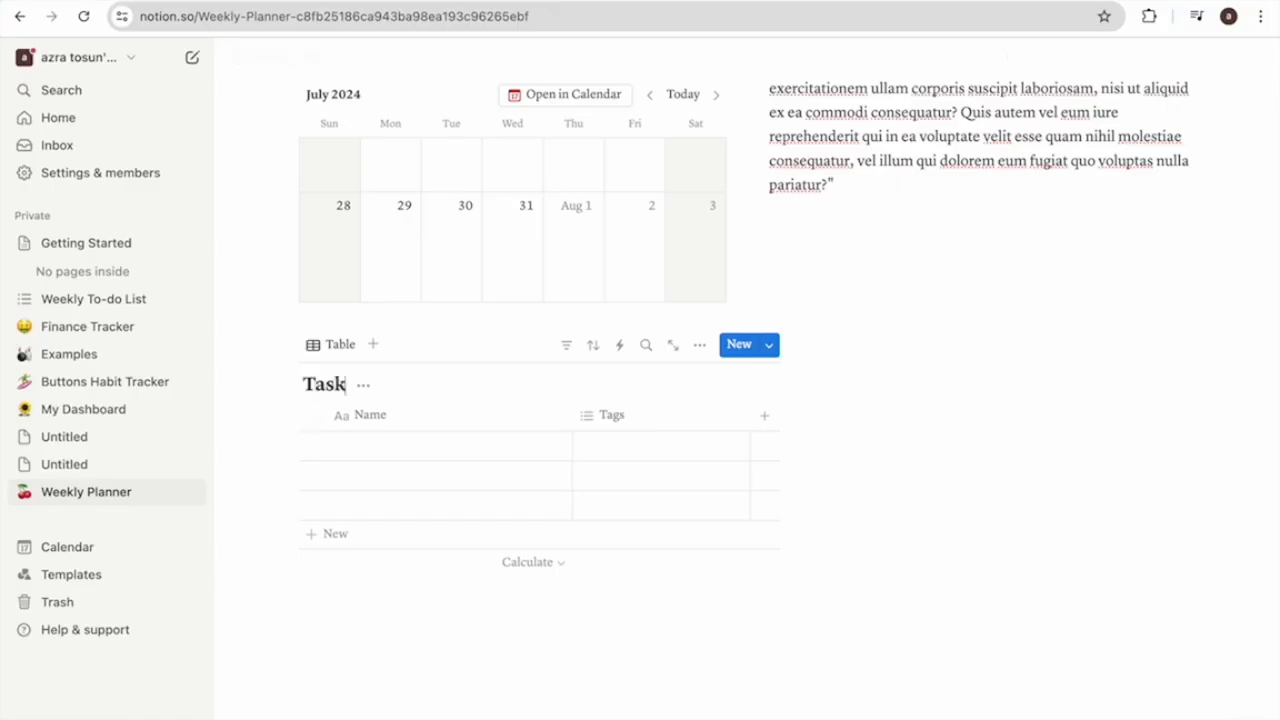
text(s)
click(372, 384)
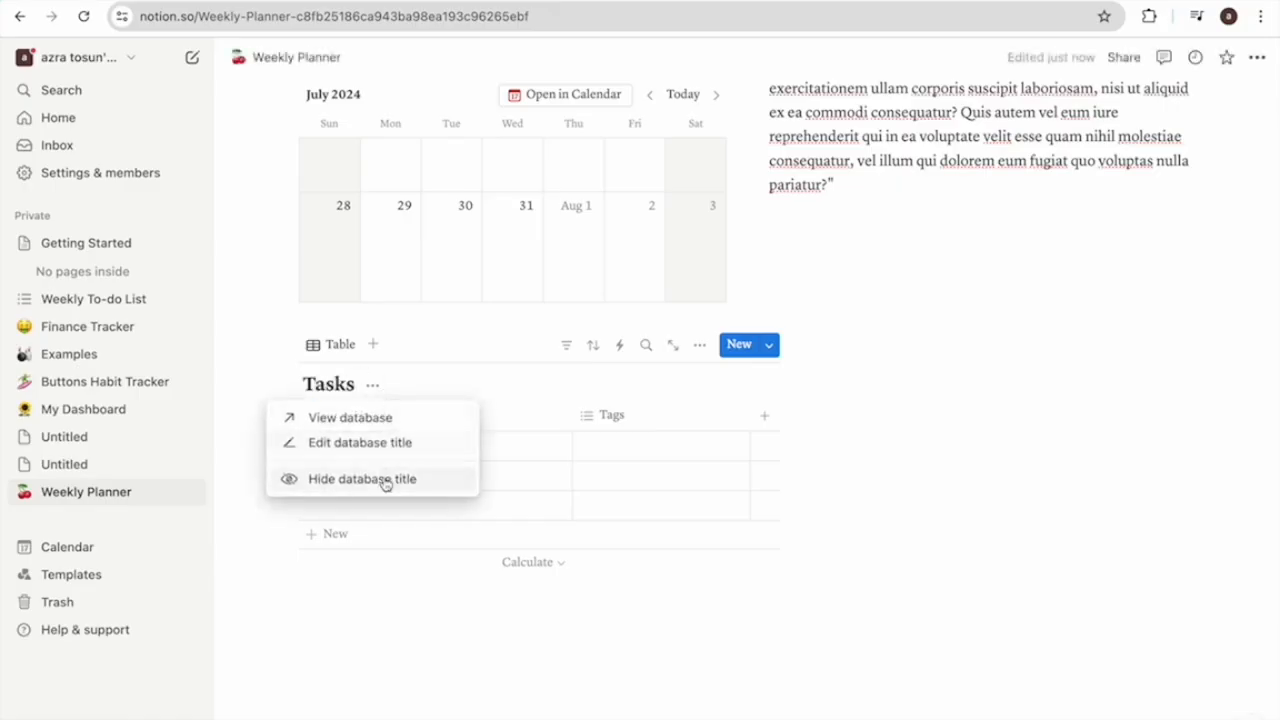
click(386, 485)
- Fill the table's three rows with "Record youtube video", a task to arrange a call with a contact, and "Do taxes for August"
click(391, 406)
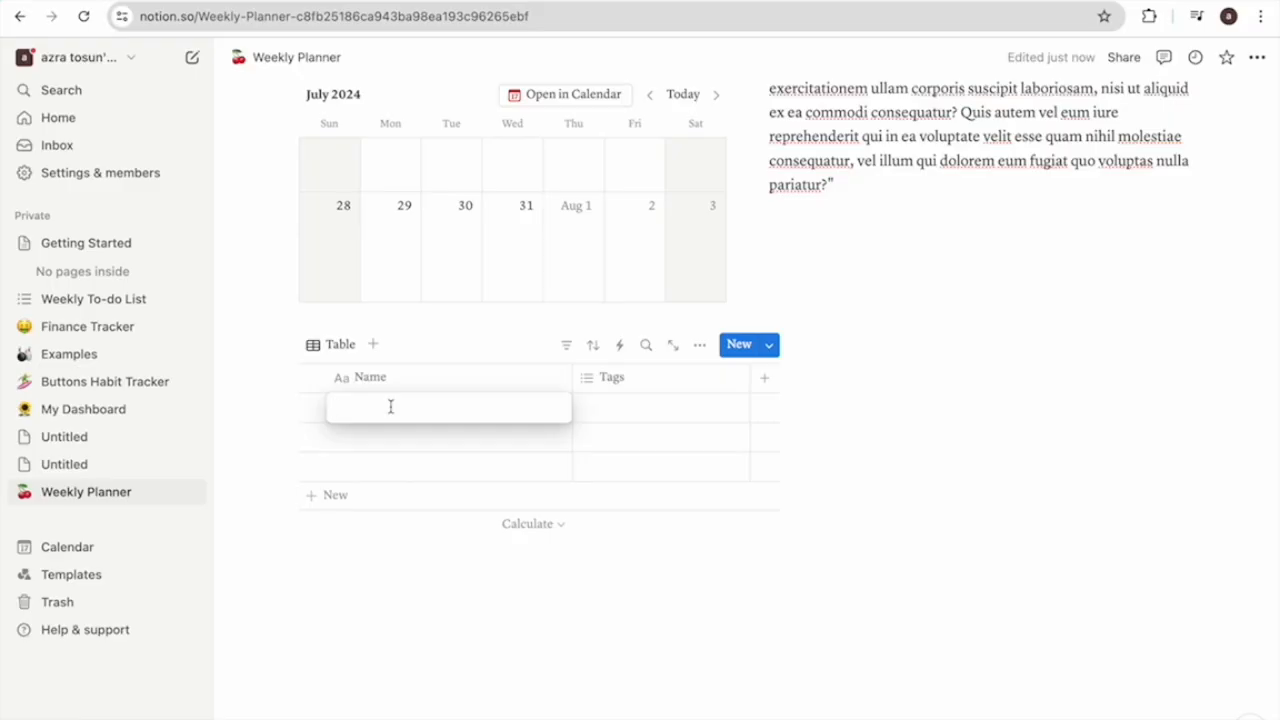
key(Caps_Lock)
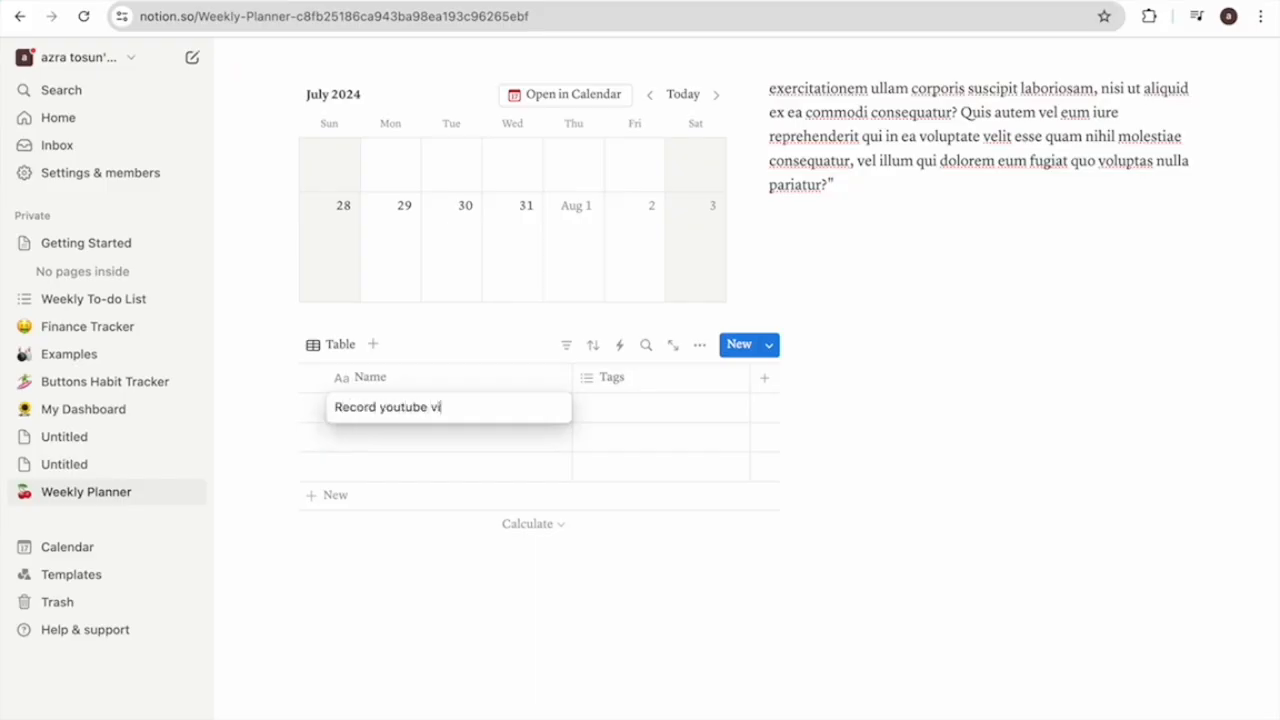
click(366, 437)
text(Arrange a call with Max)
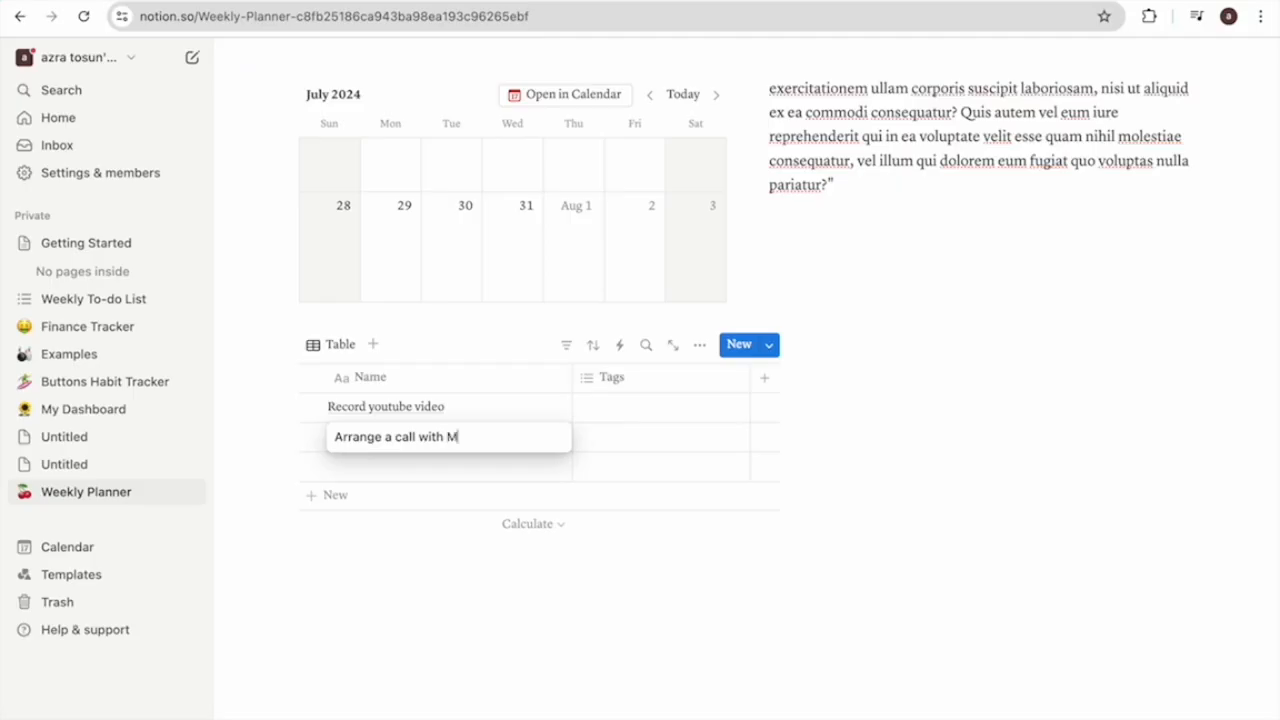
click(425, 460)
text(Do taxes for )
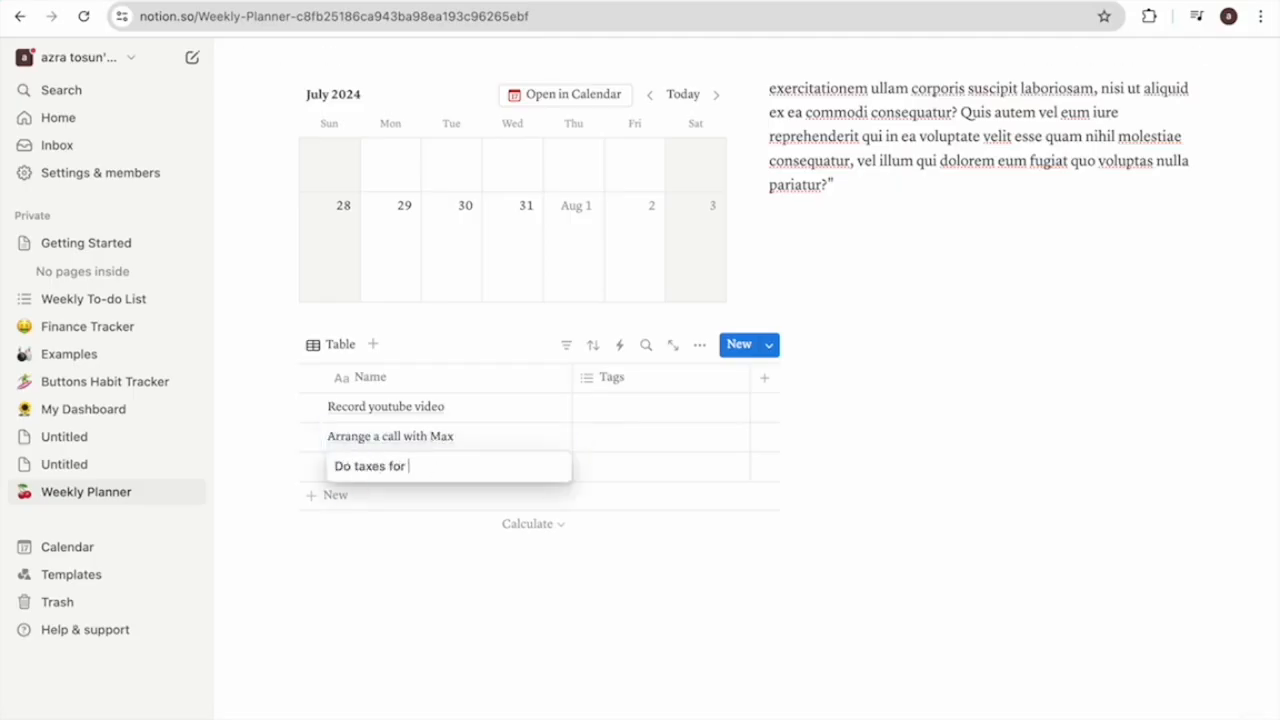
text(August)
- Delete the Tags property from the Tasks table and add a Status property in its place
scroll(694, 349, down, 1)
click(694, 349)
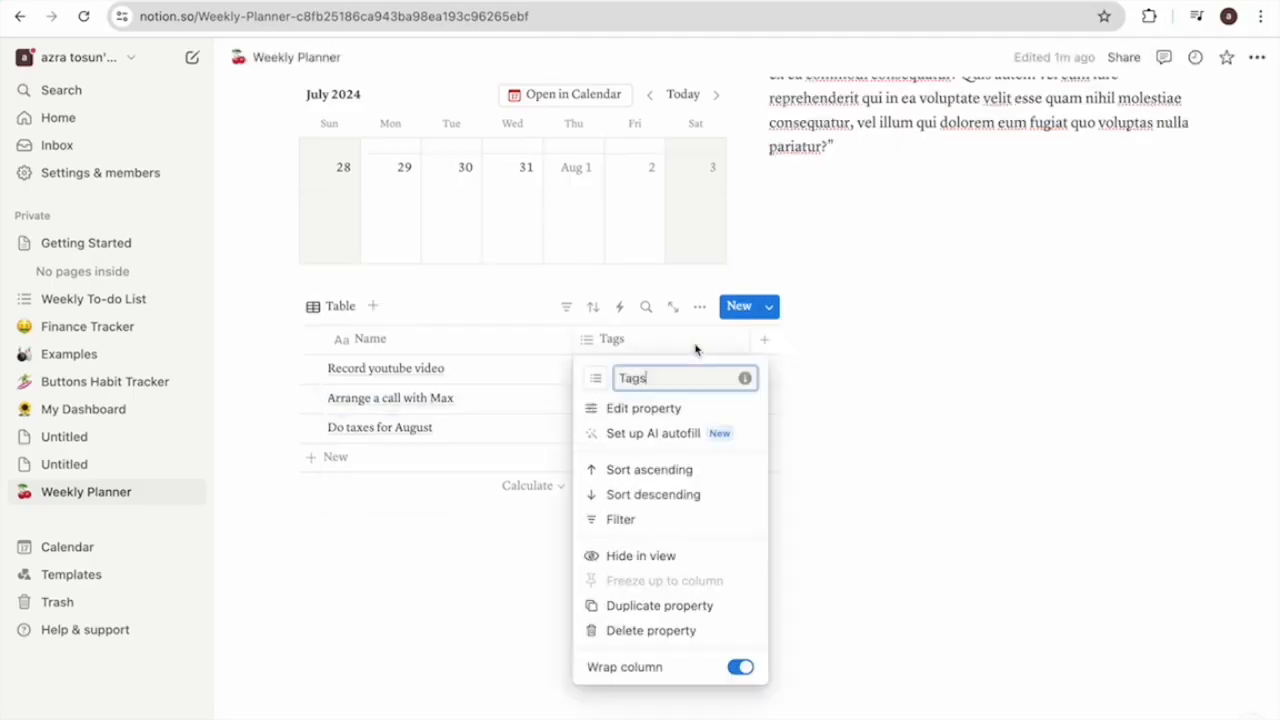
click(696, 349)
click(697, 349)
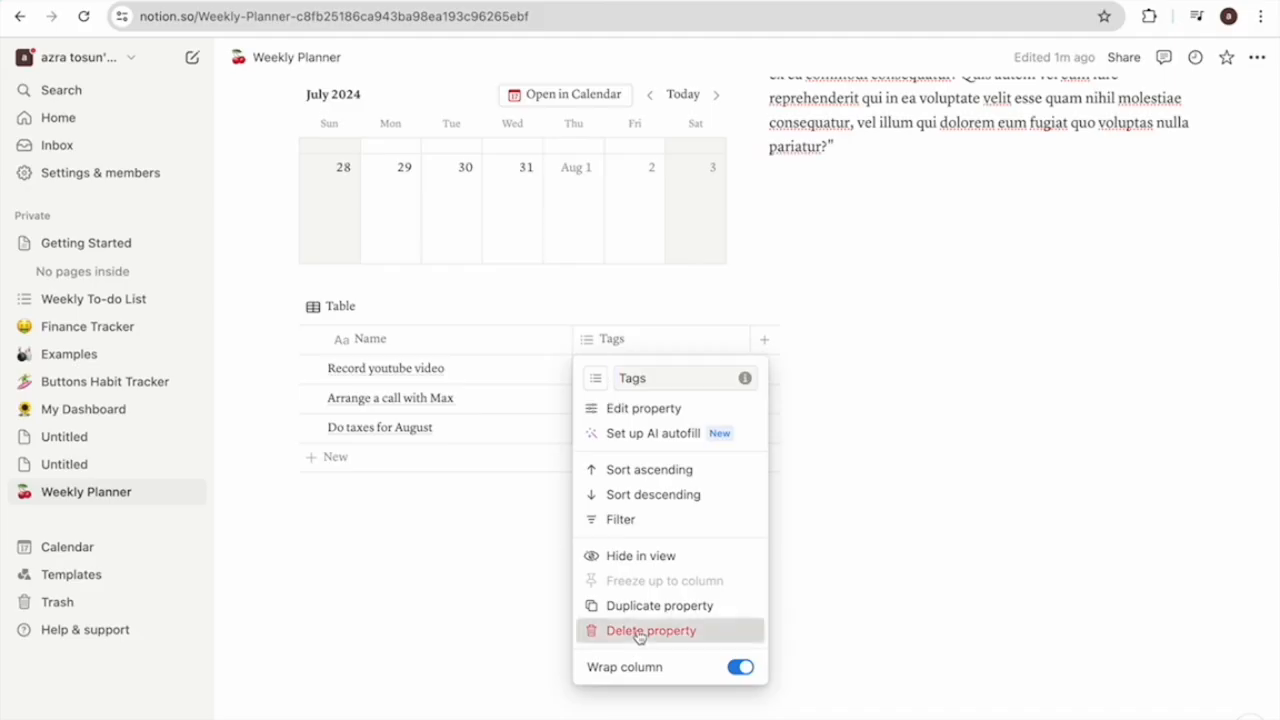
click(690, 628)
click(674, 397)
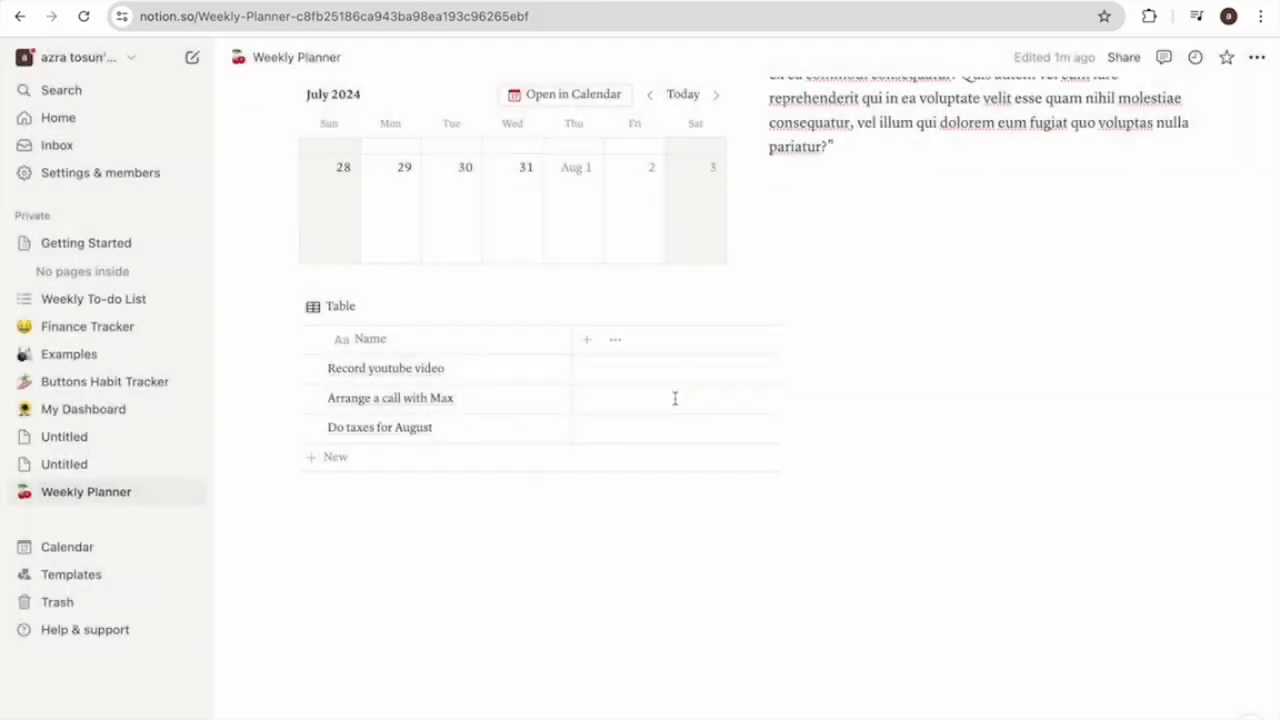
click(587, 346)
scroll(803, 592, down, 2)
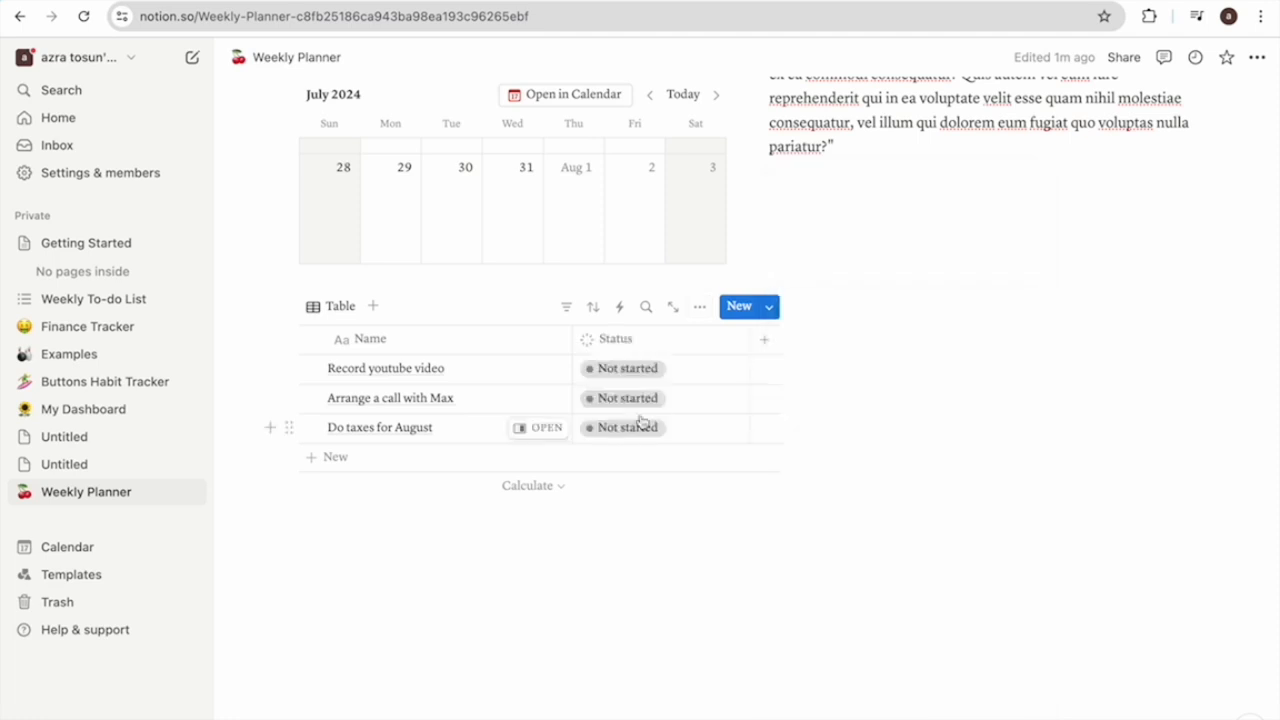
- Recolor the Status options, with orange for Not started and green for In progress
click(610, 368)
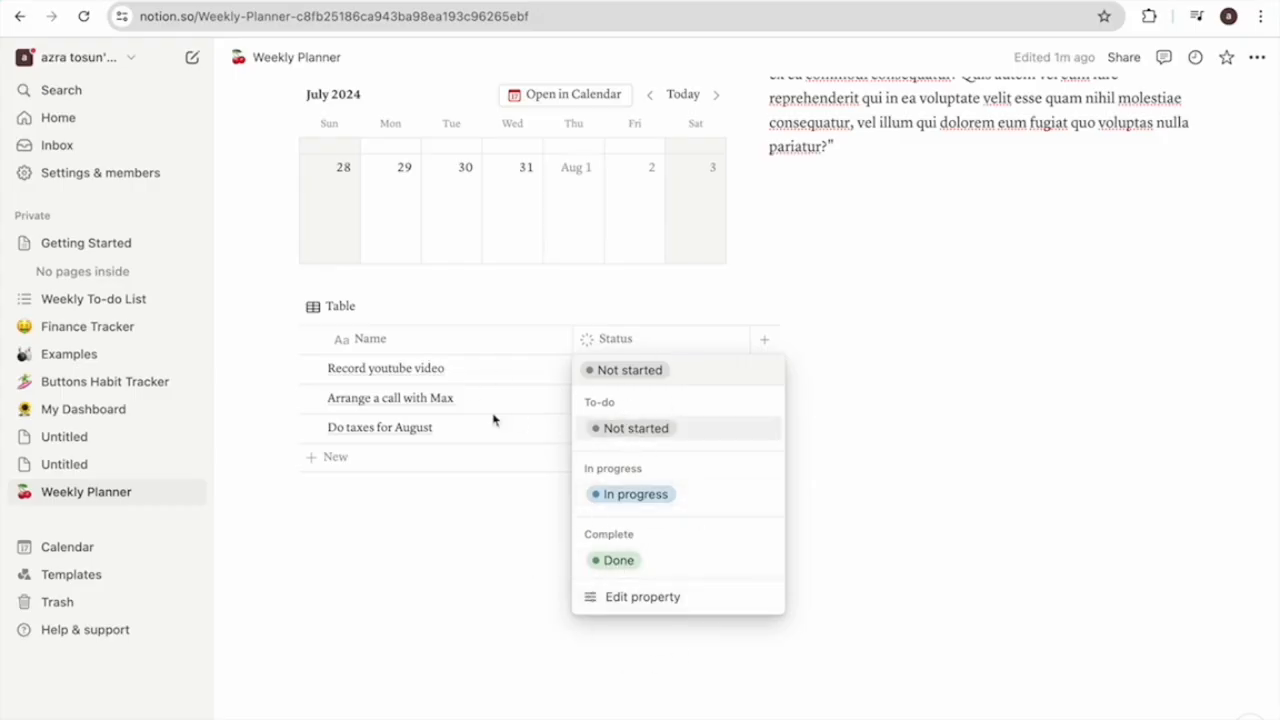
click(617, 604)
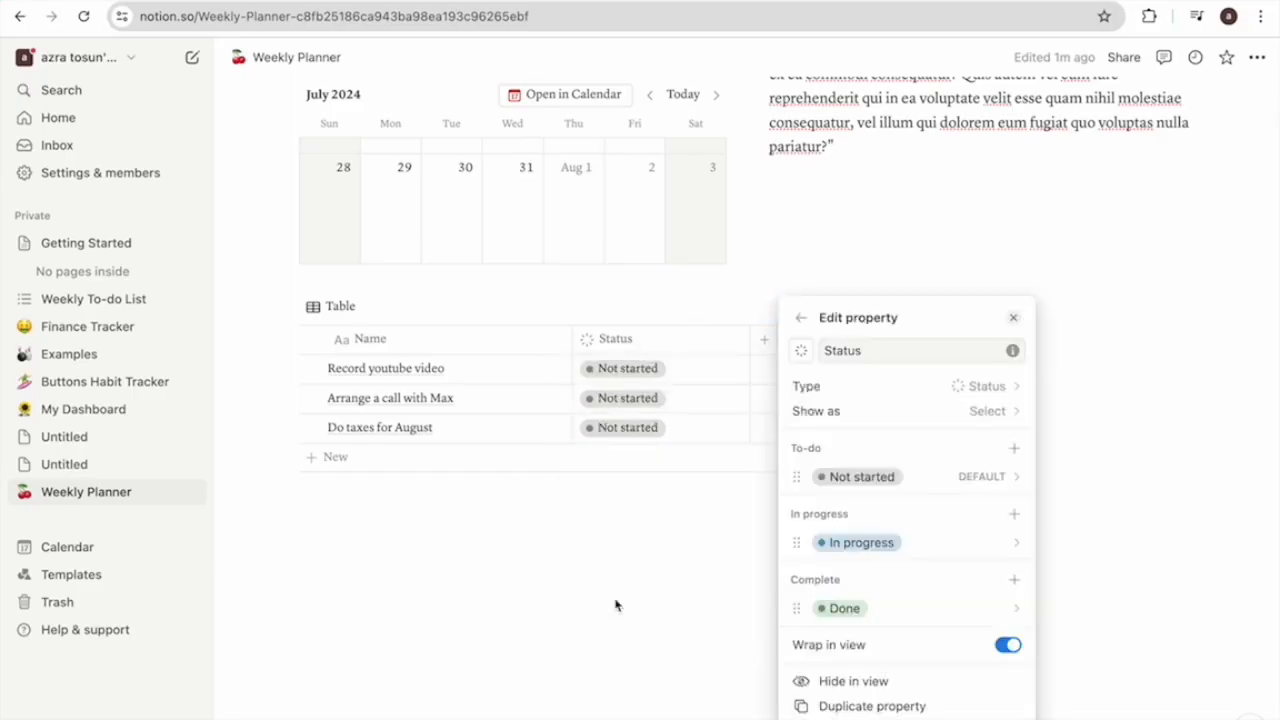
click(917, 490)
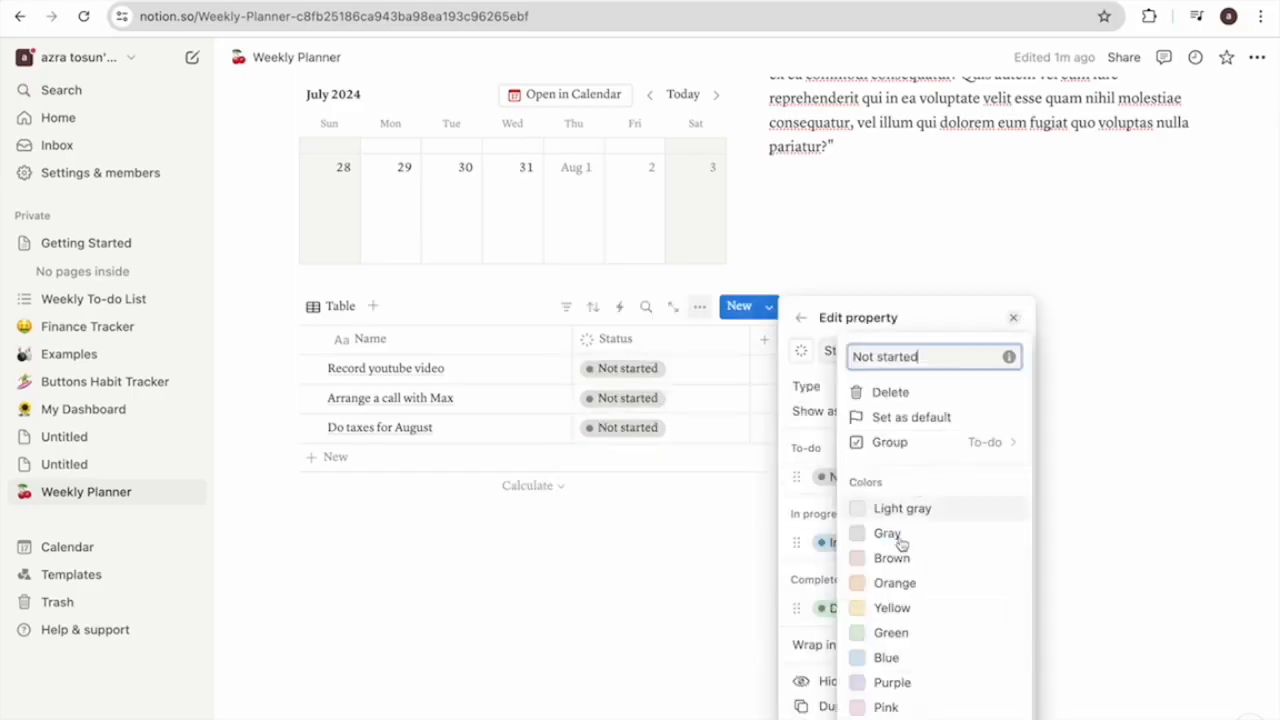
click(882, 590)
click(843, 543)
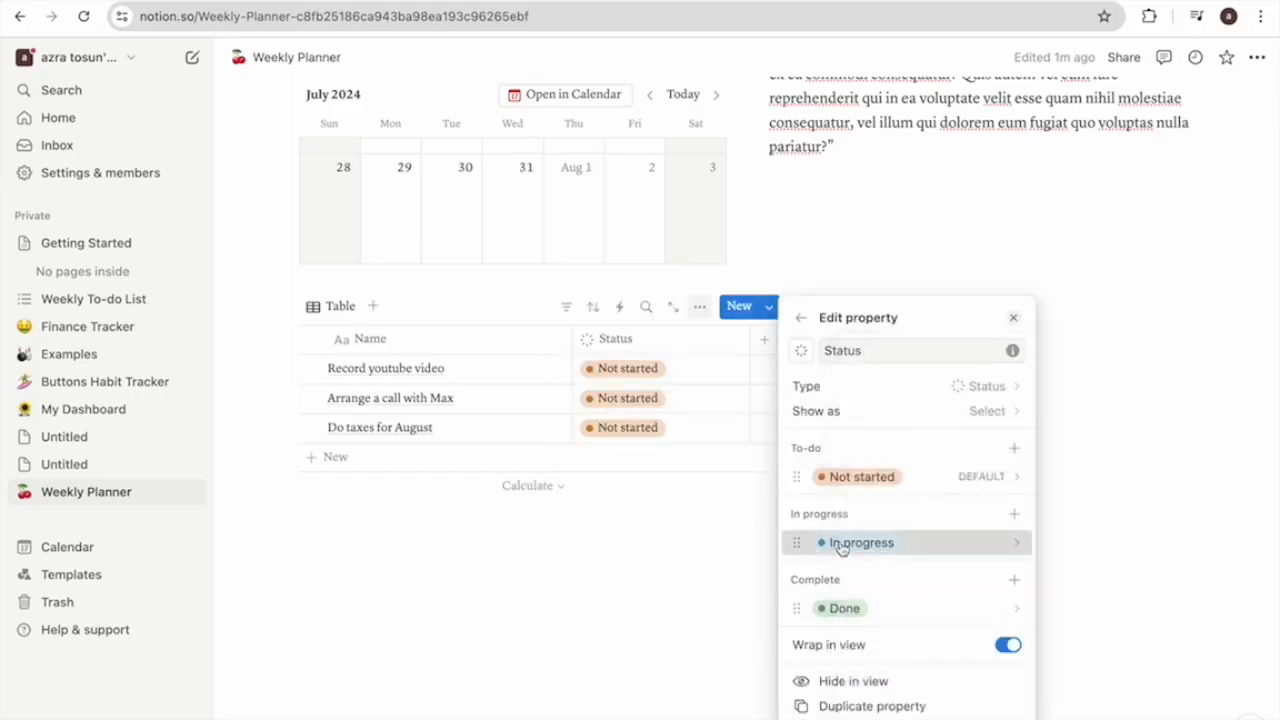
click(843, 543)
click(918, 414)
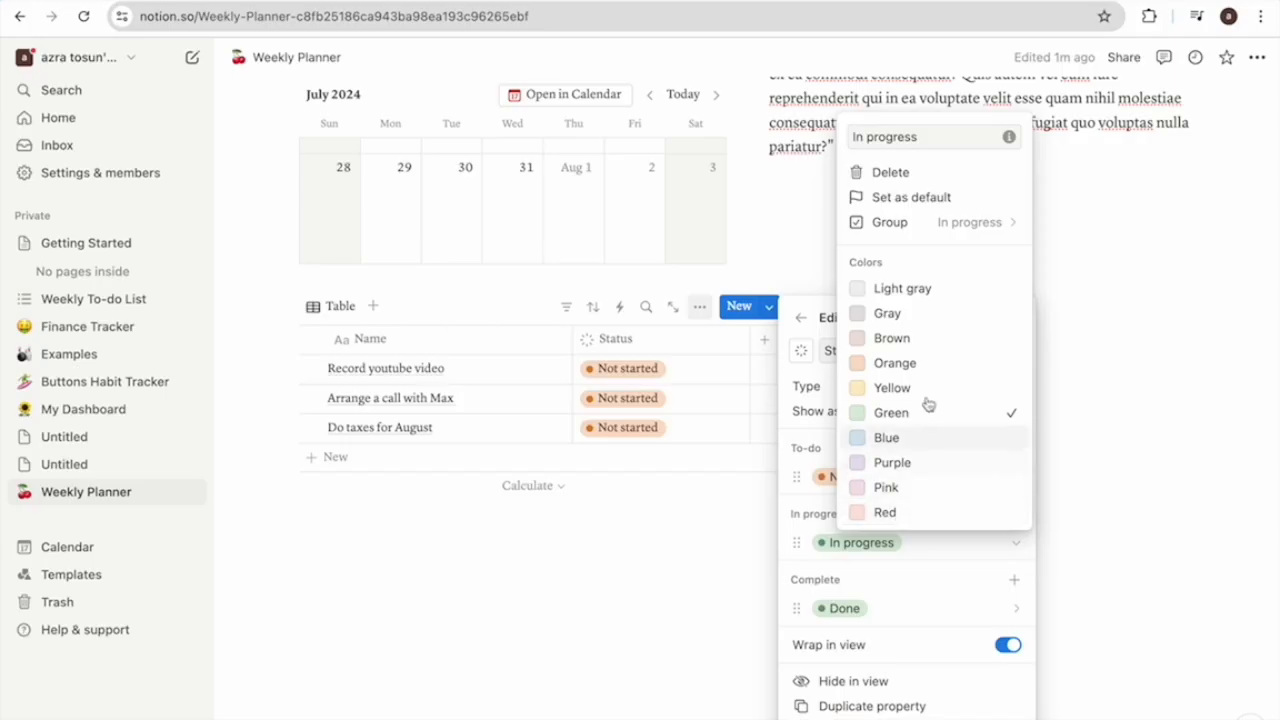
click(925, 512)
- Add the suggested Due Date property to the Tasks table
click(757, 342)
click(757, 342)
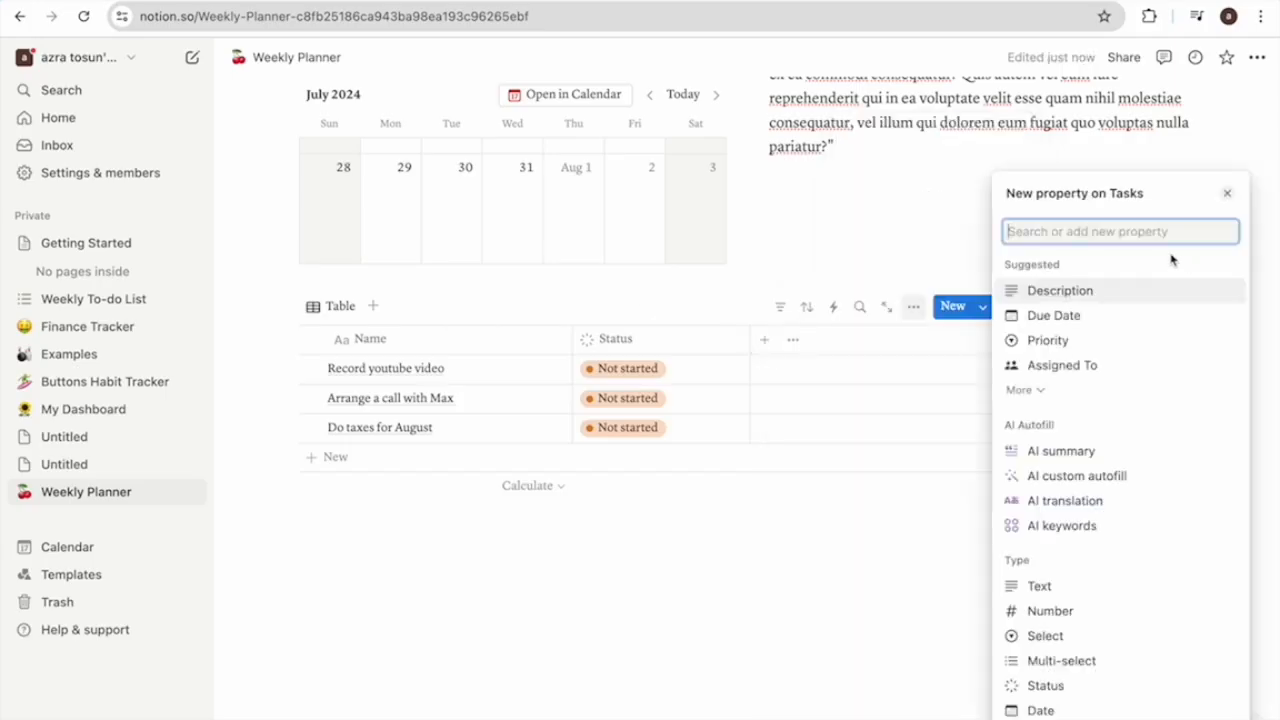
text(date)
click(1066, 443)
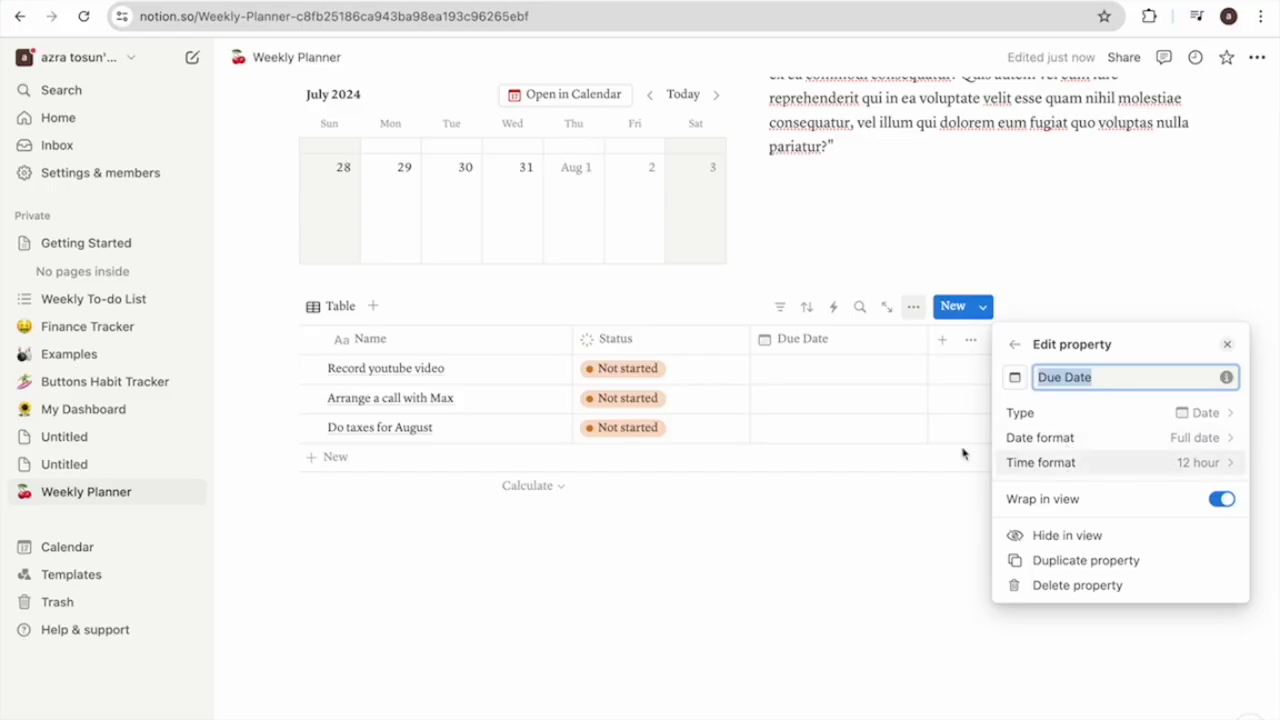
- Set the three tasks' due dates, in row order, to July 17, July 19 and July 31, 2024
click(826, 377)
click(823, 380)
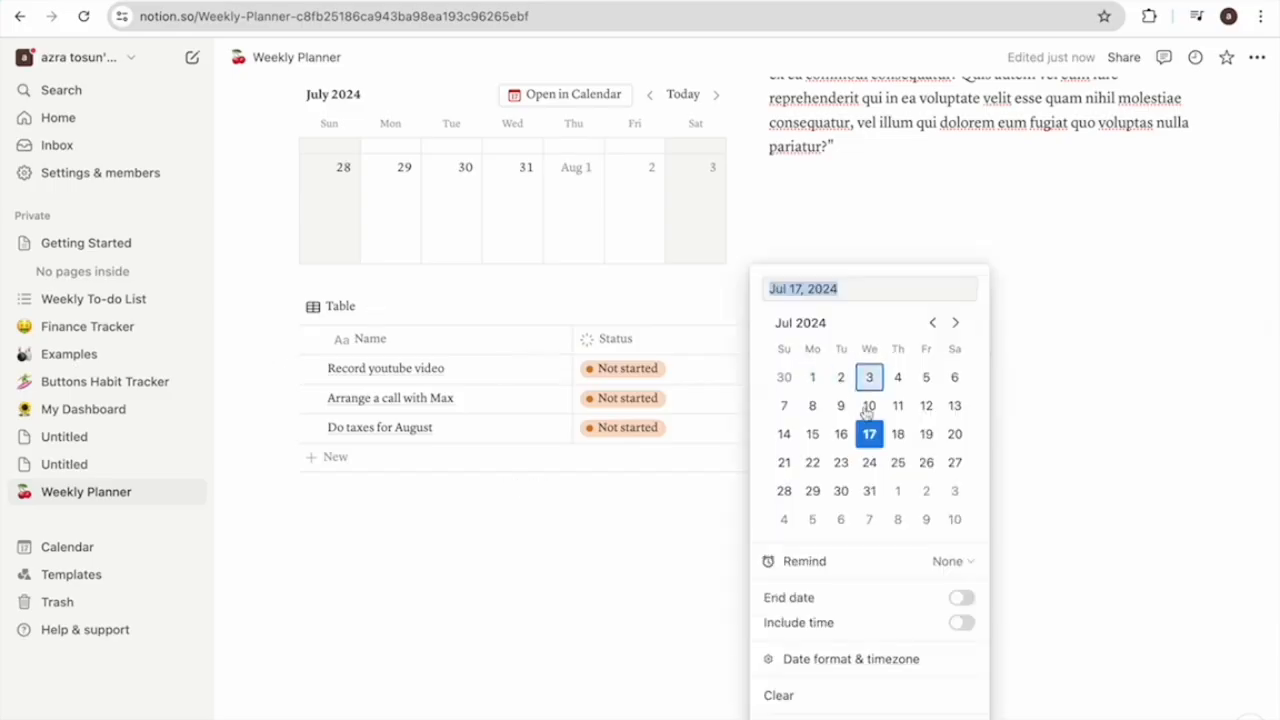
click(704, 496)
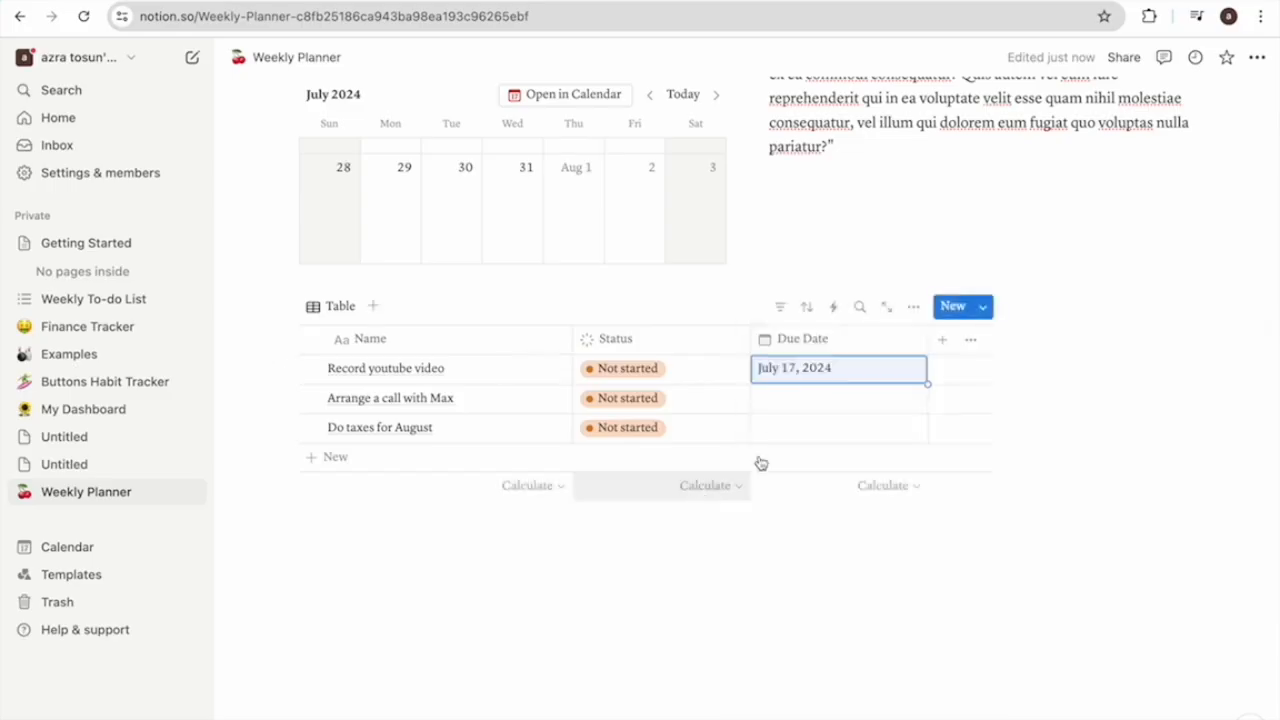
click(862, 409)
click(926, 434)
click(706, 534)
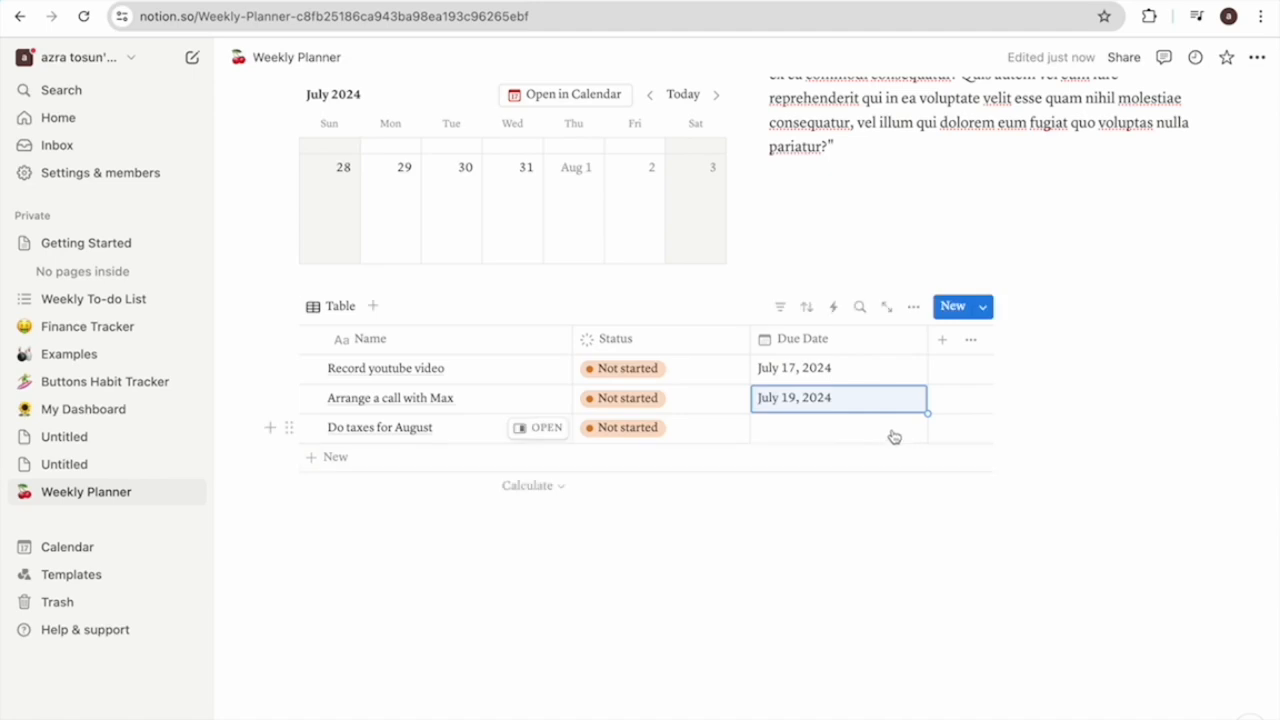
click(894, 437)
click(869, 490)
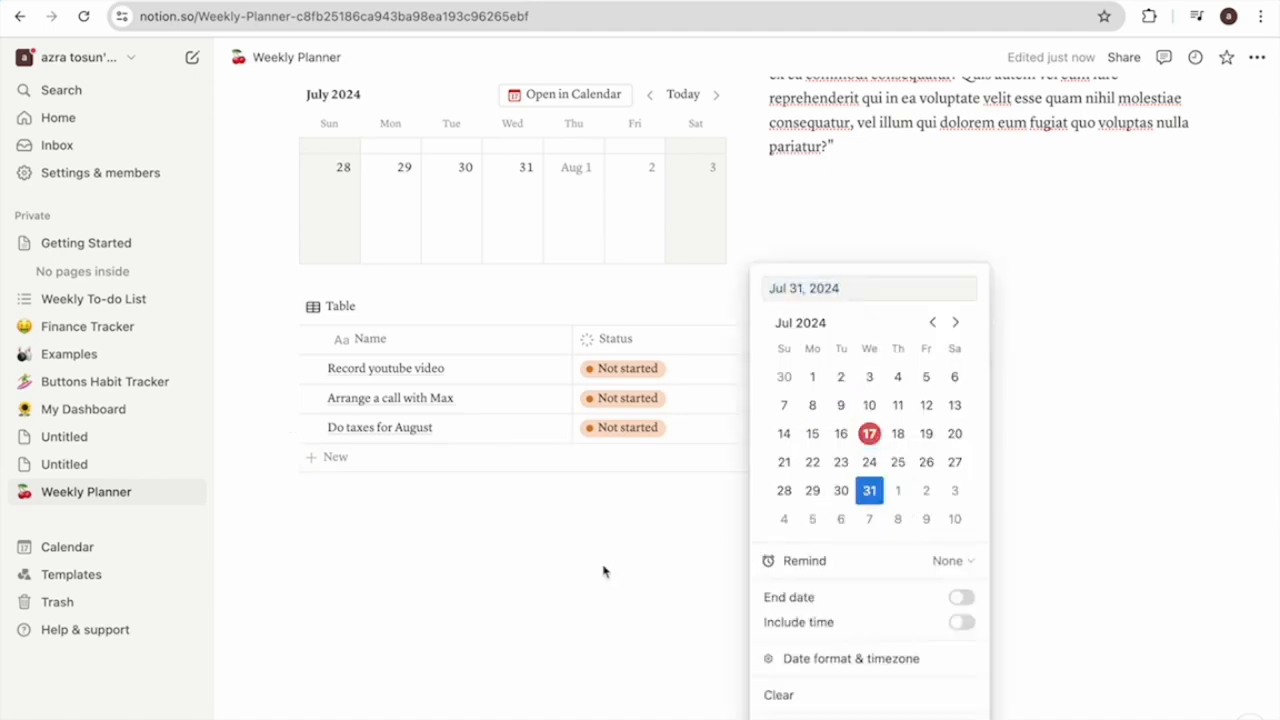
click(603, 571)
- Add a Text property named Notes to the Tasks table after Due Date
click(940, 345)
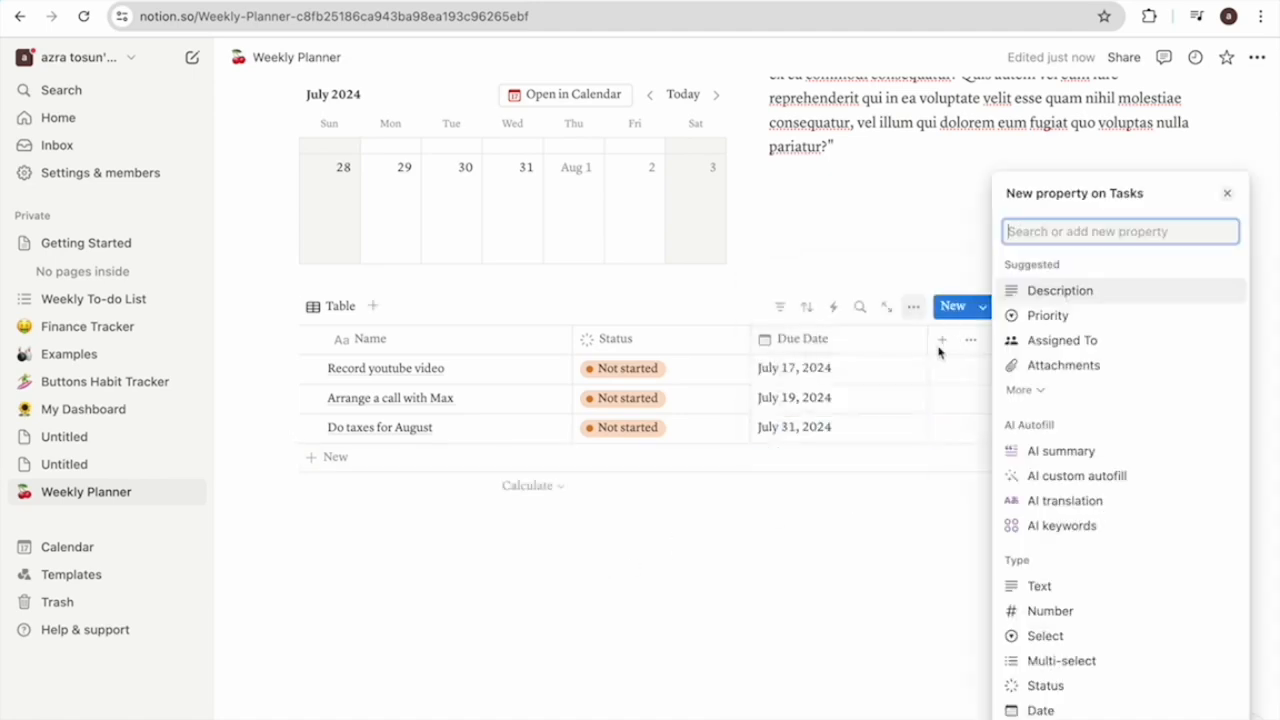
scroll(1055, 605, down, 1)
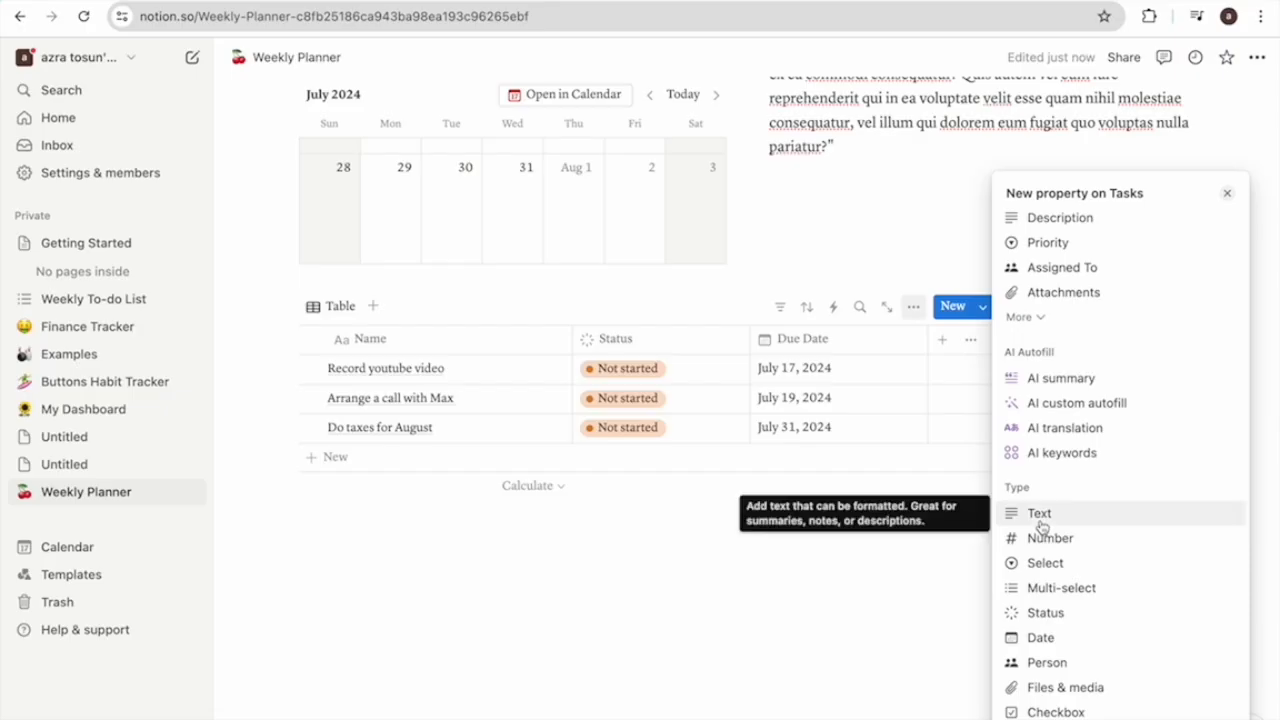
click(1039, 513)
click(872, 348)
click(870, 345)
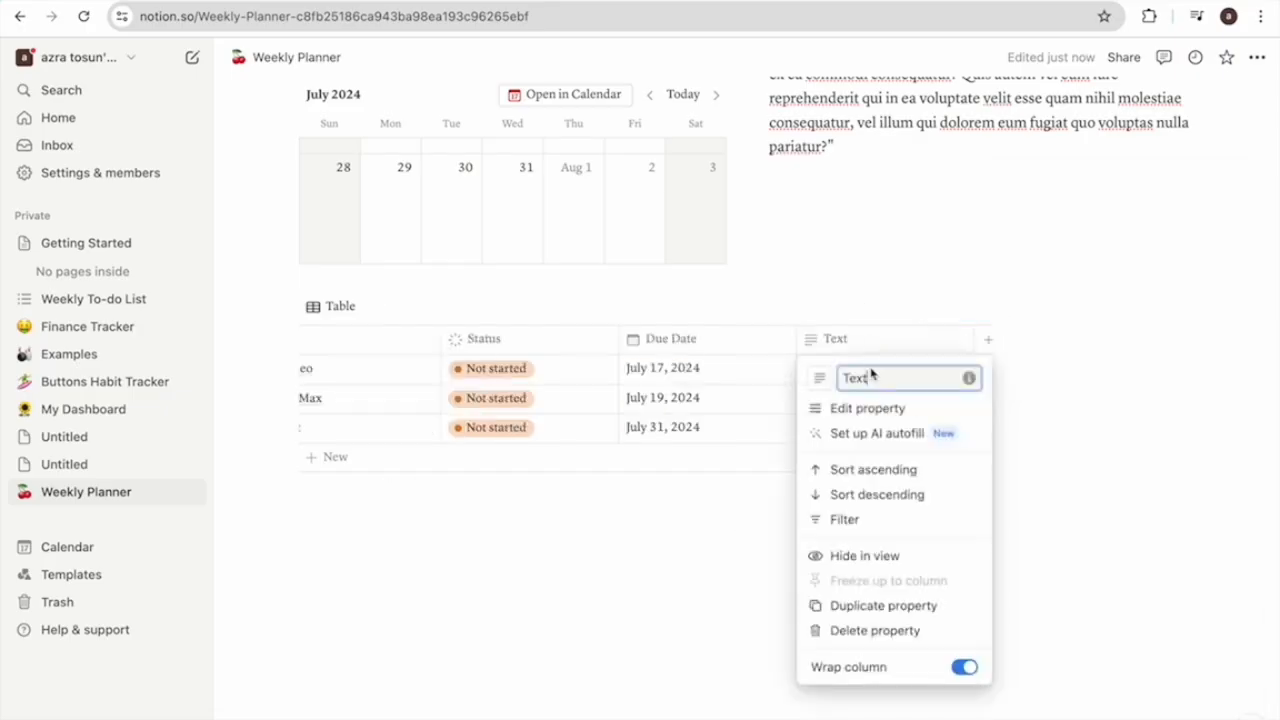
double_click(876, 385)
key(BackSpace)
text(N)
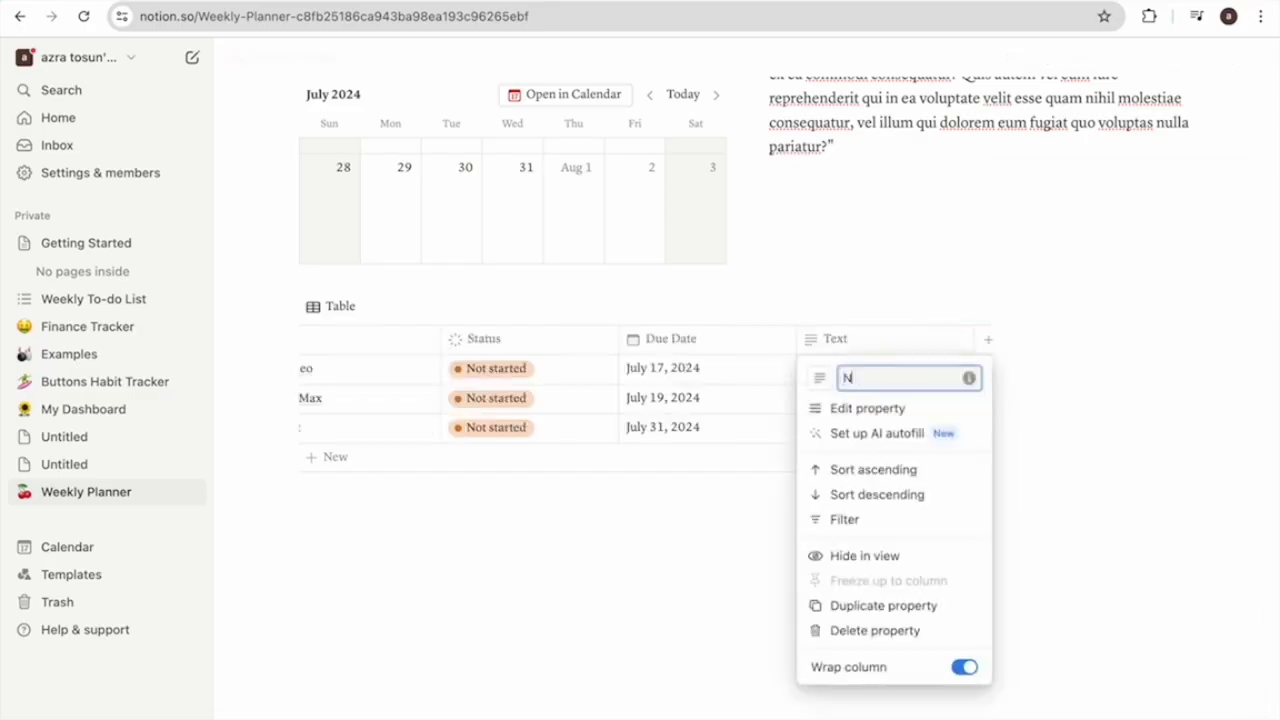
text(otes)
click(720, 606)
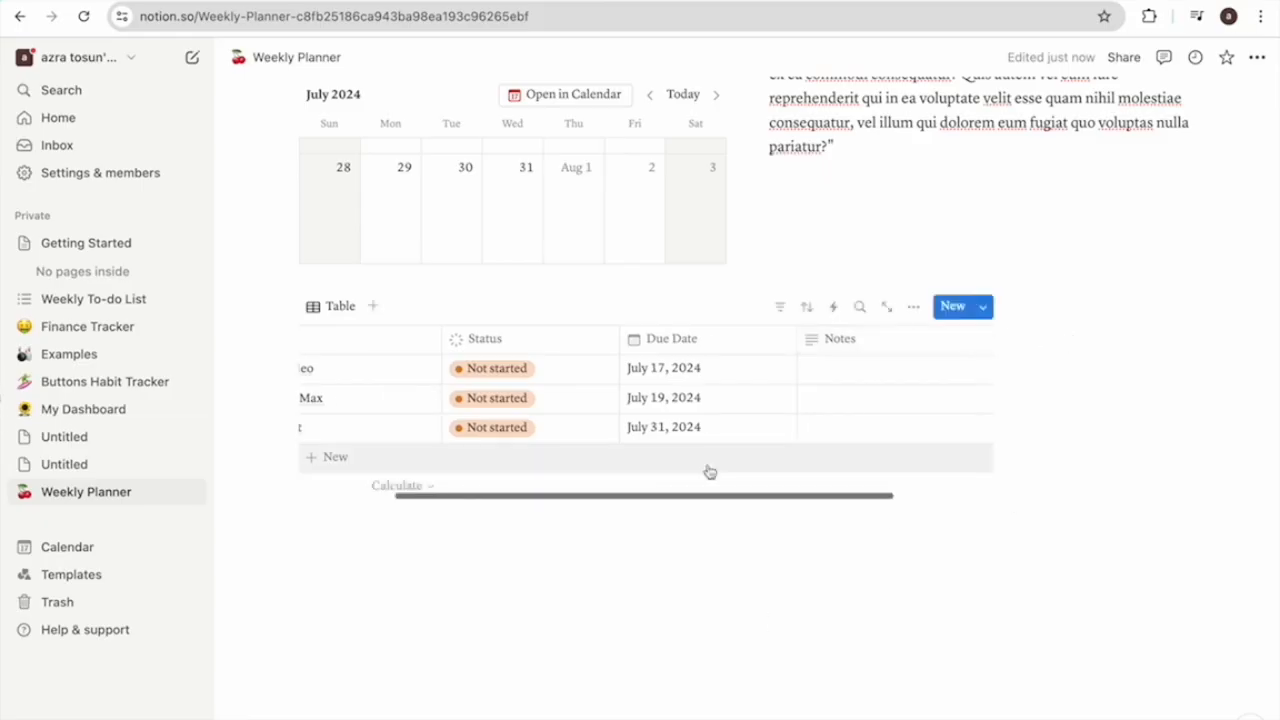
- Give the Record youtube video task a film projector emoji icon and select the call task's row below it
scroll(709, 471, left, 3)
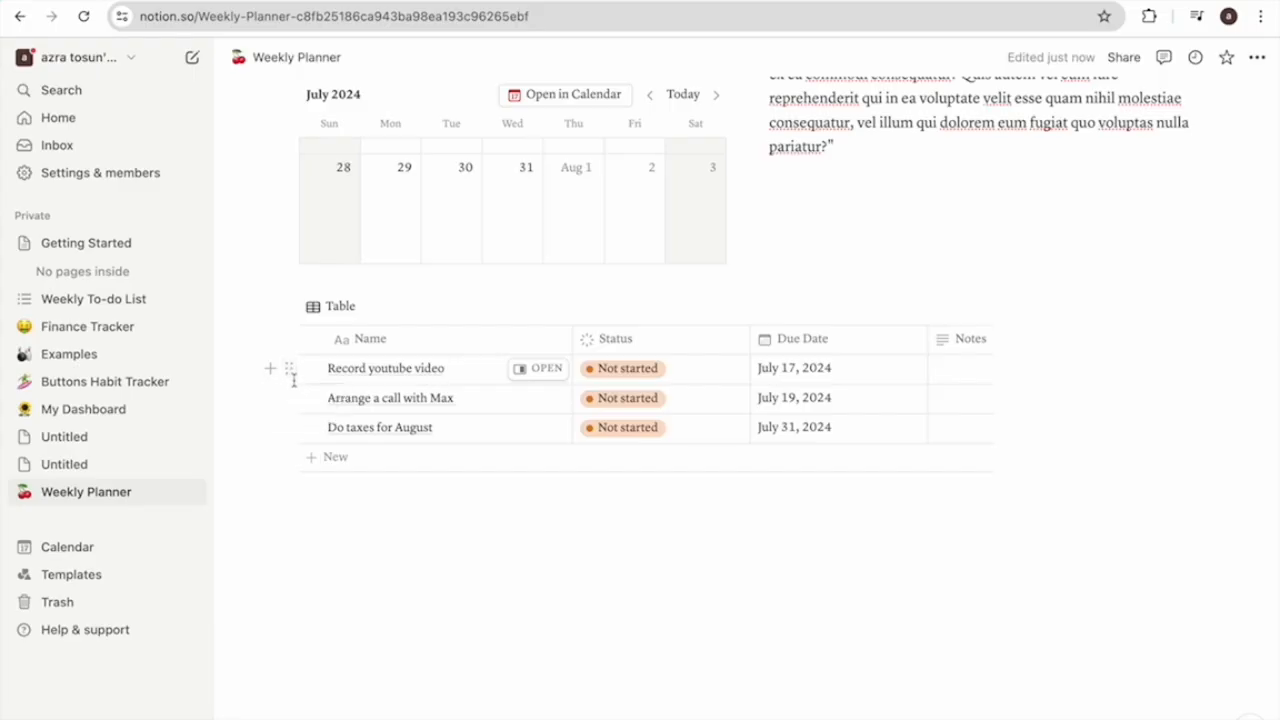
click(290, 372)
click(211, 394)
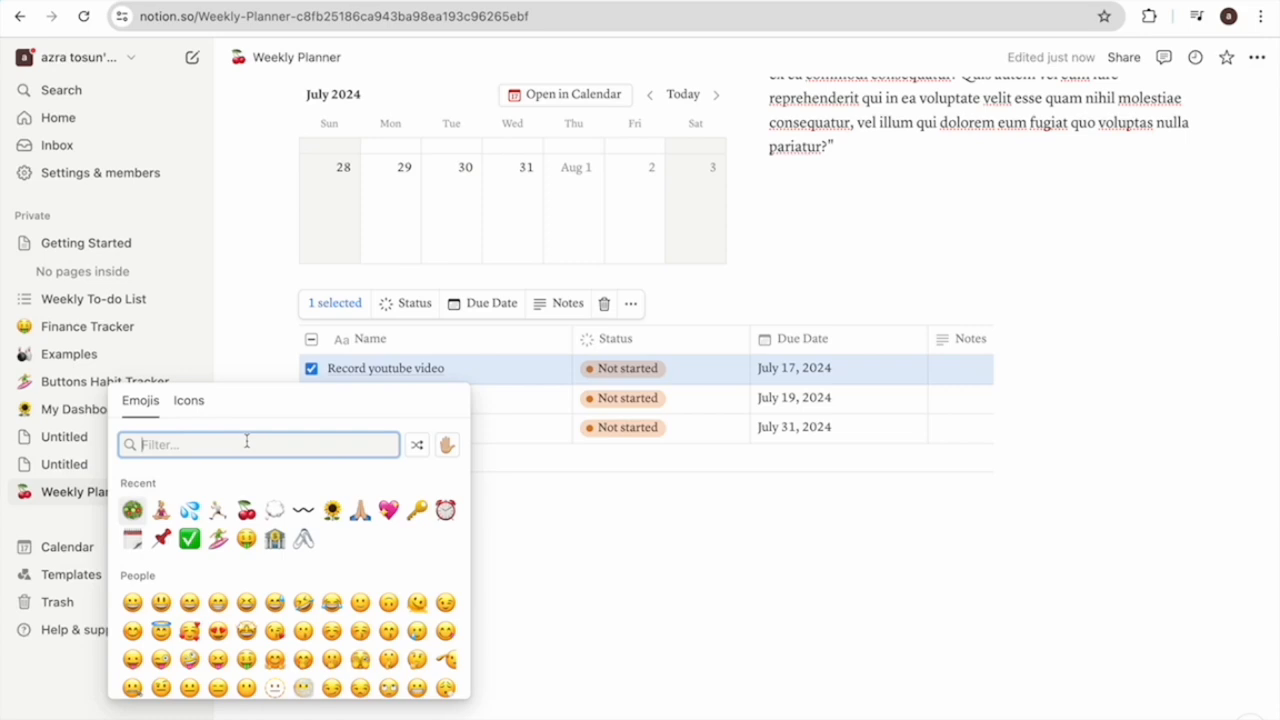
text(video)
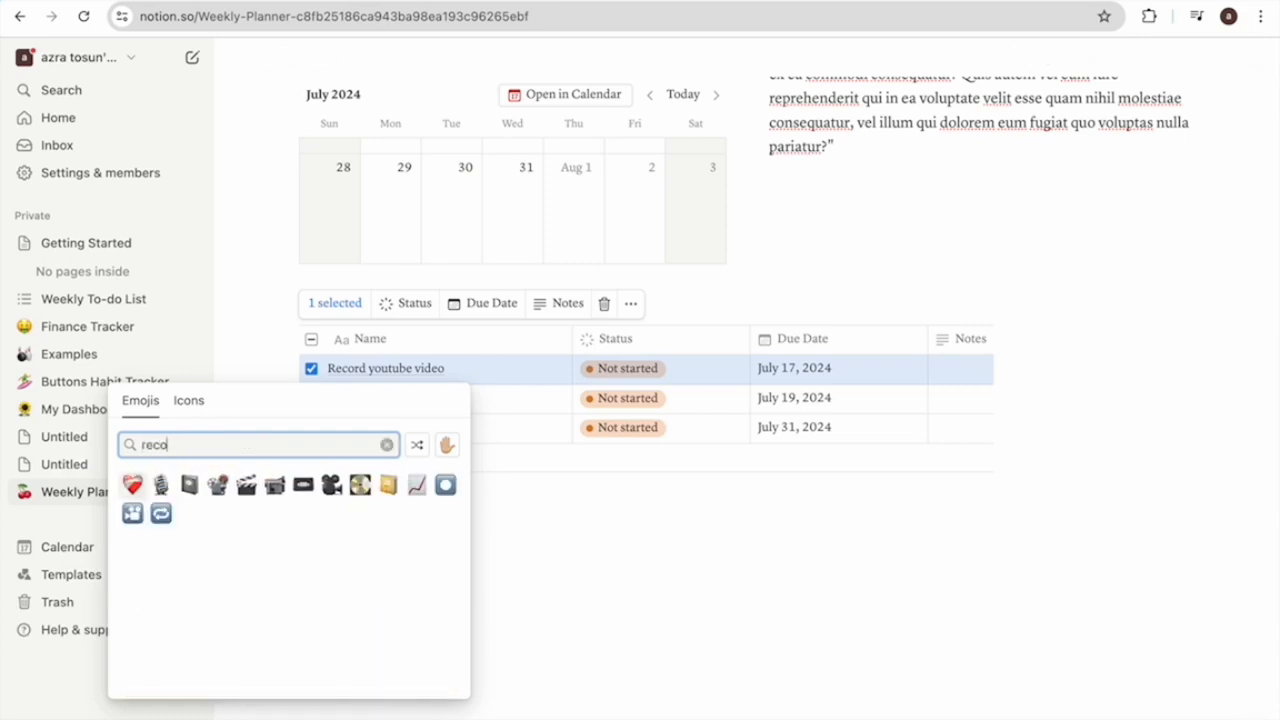
click(226, 490)
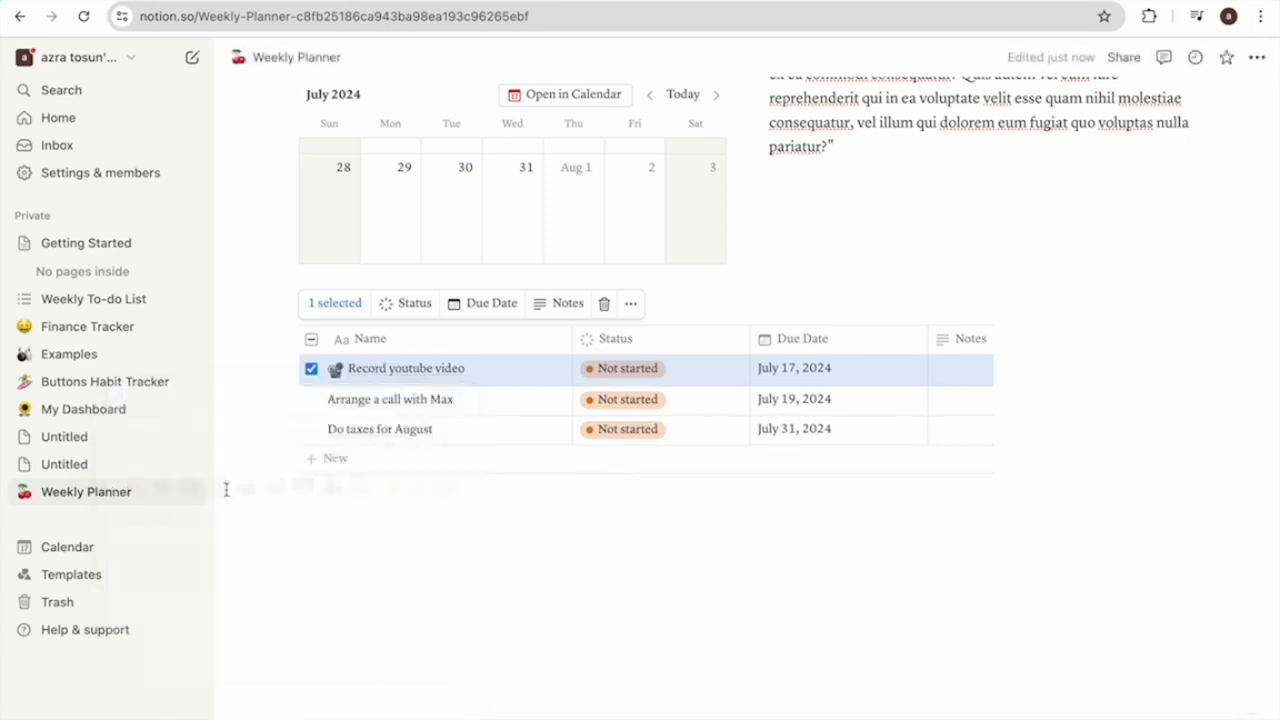
click(289, 400)
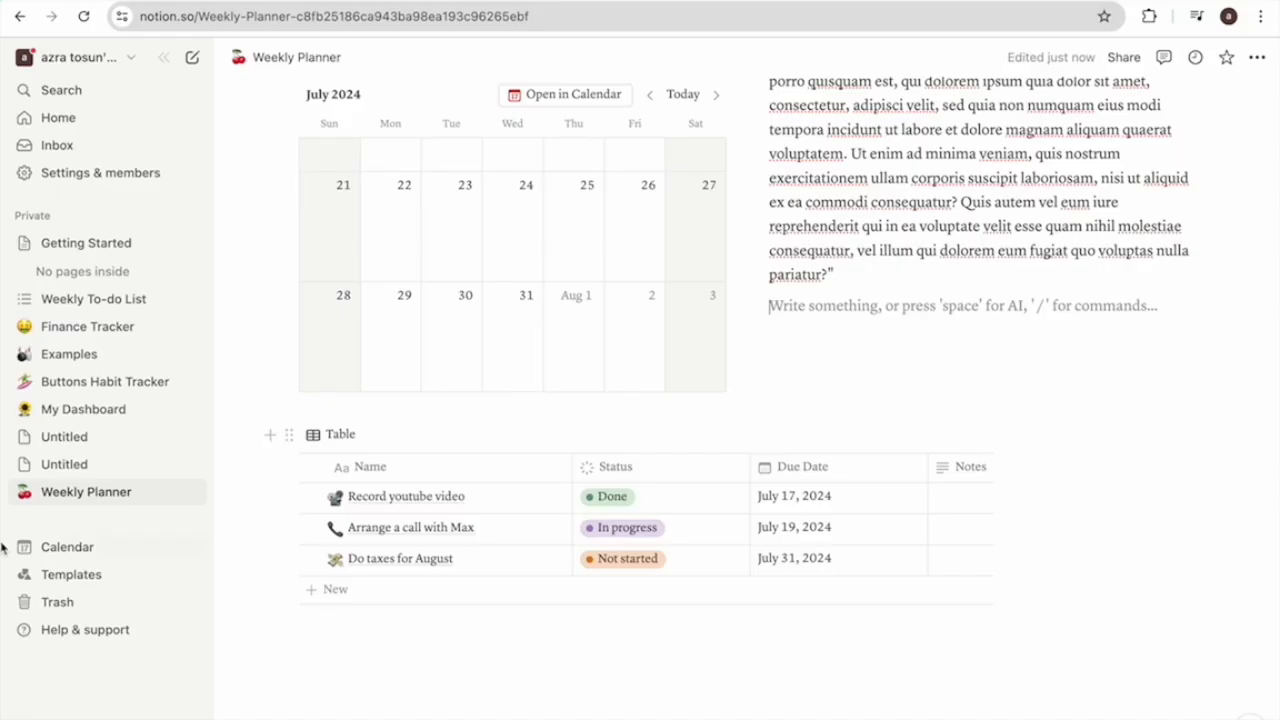
- Add a text block reading "Task Tracker" and place it directly above the Tasks table
click(267, 437)
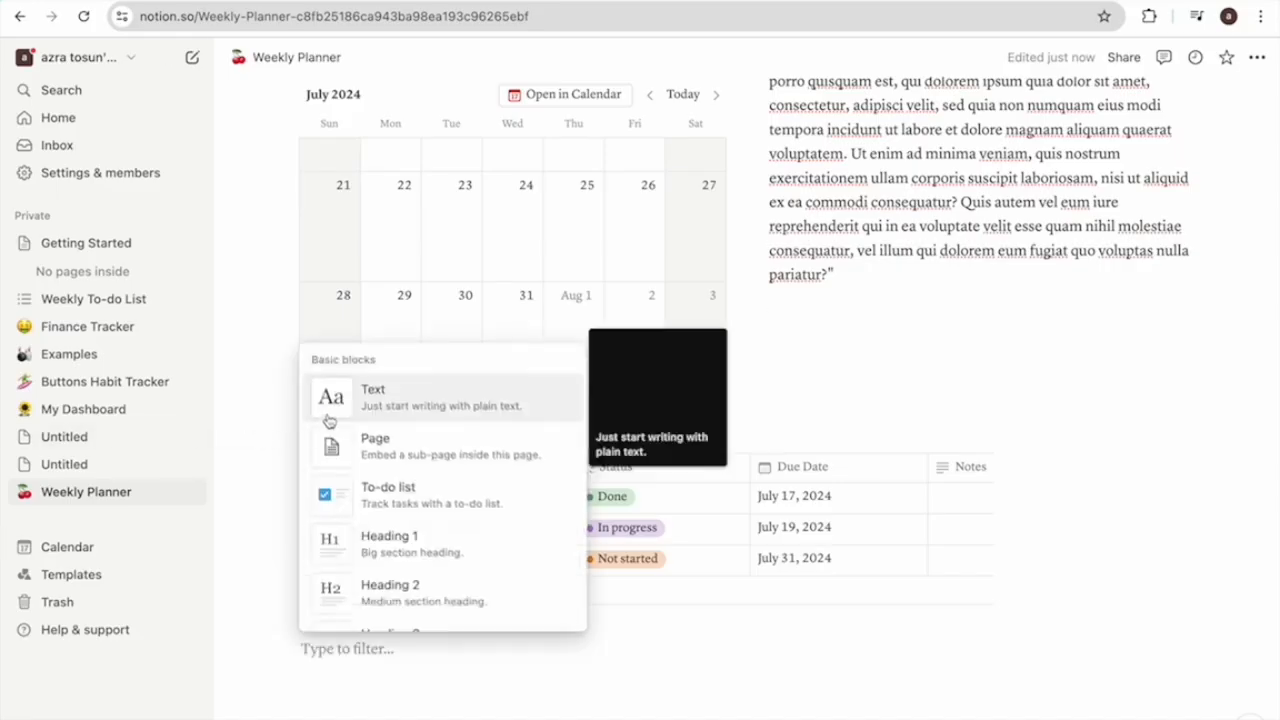
click(331, 412)
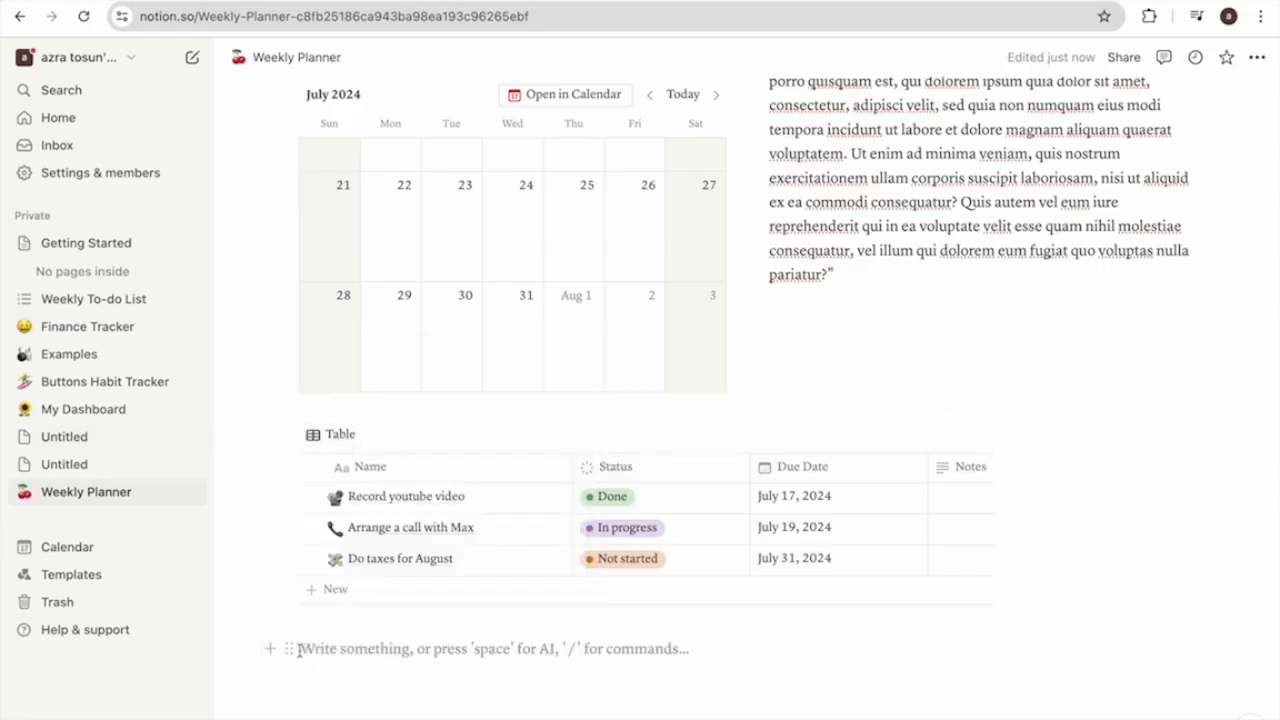
drag(289, 649, 301, 420)
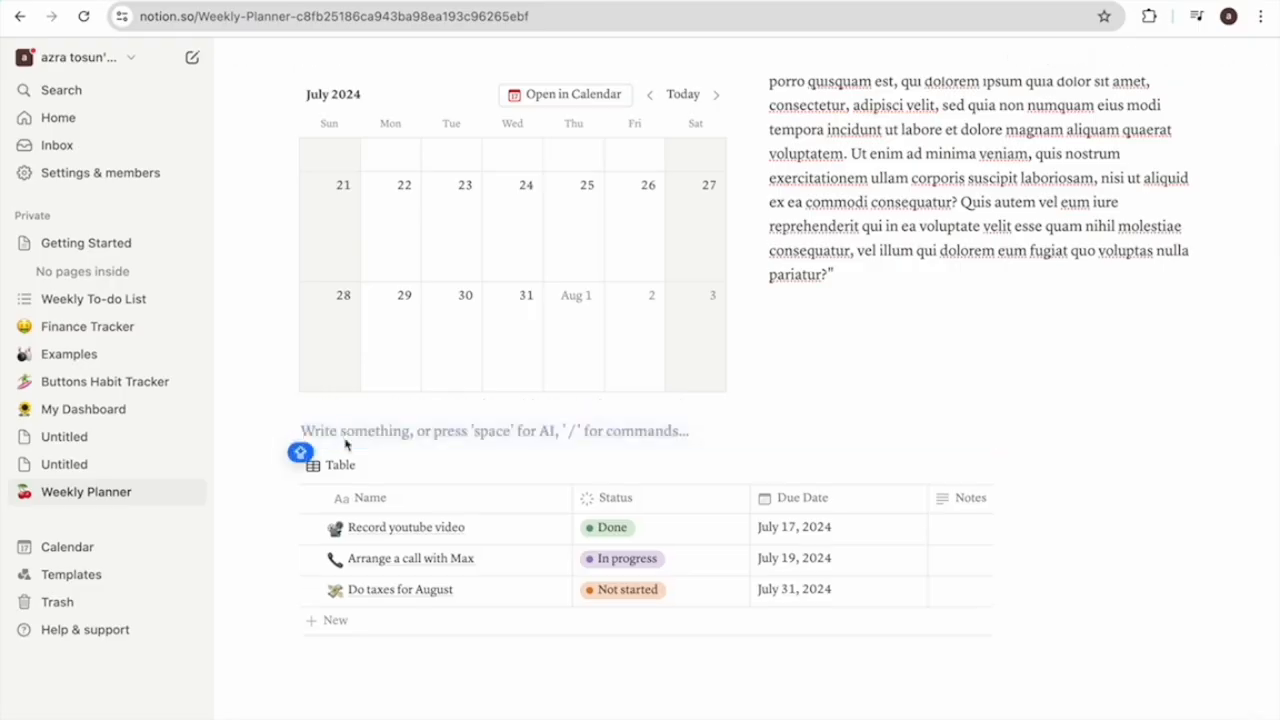
text(Task)
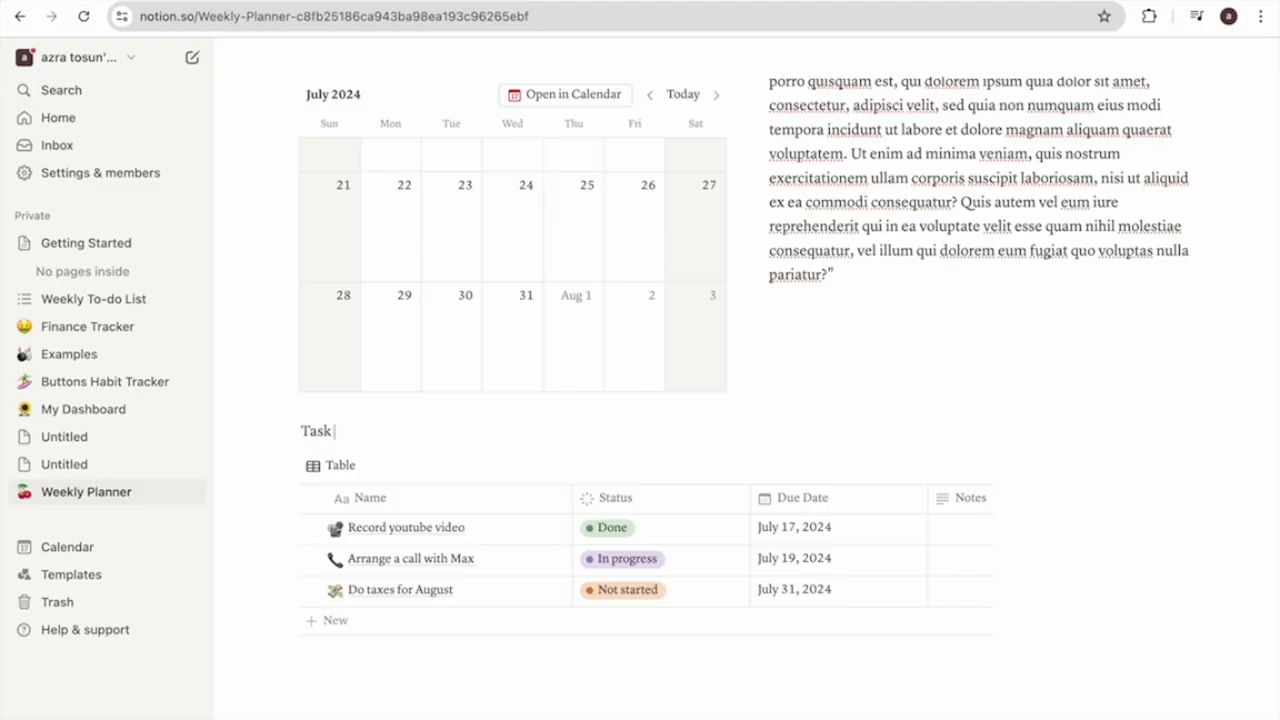
text( Tracker)
- Give the Task Tracker title an orange background and make its text bold
drag(258, 442, 708, 399)
right_click(708, 399)
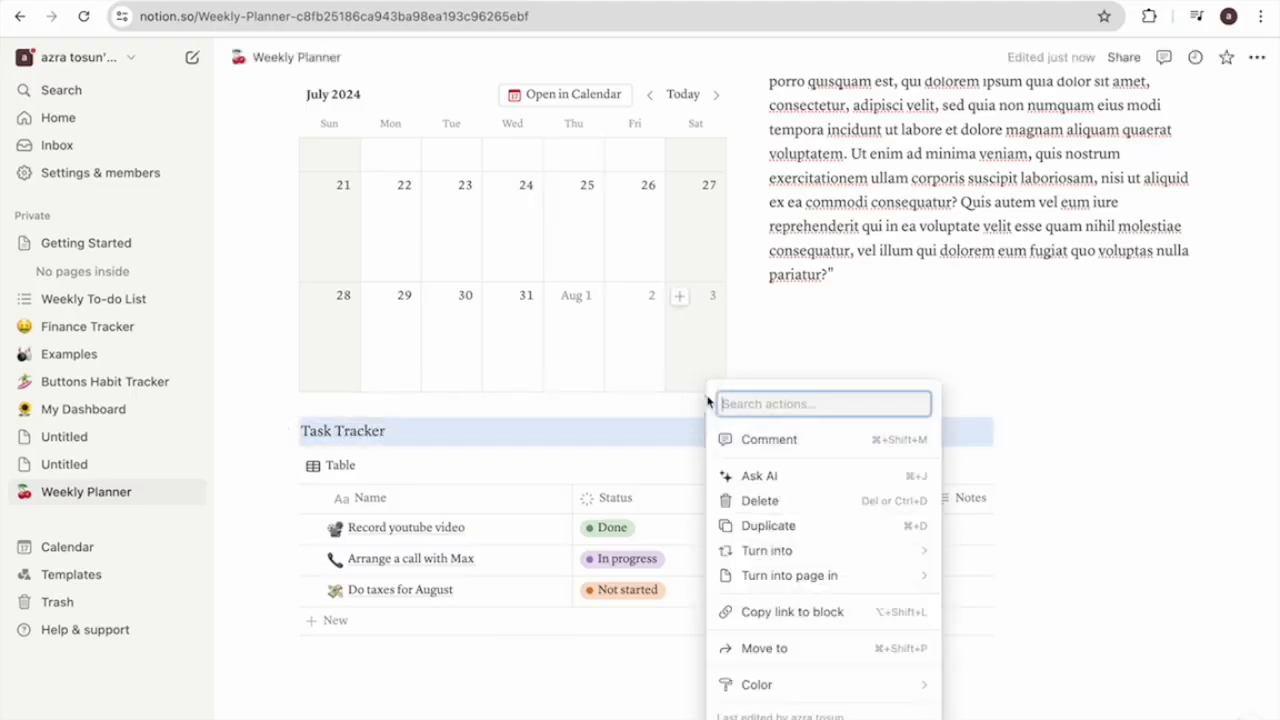
mouse_move(757, 684)
click(990, 712)
click(421, 441)
triple_click(421, 441)
click(506, 397)
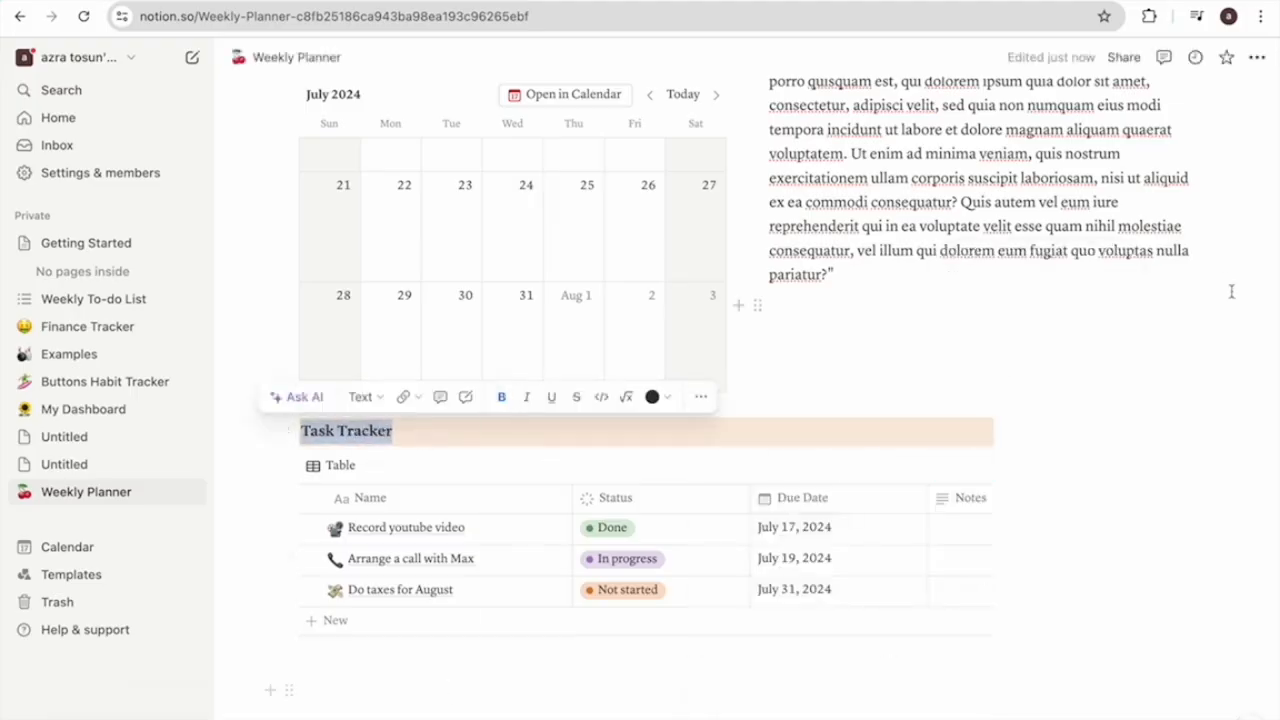
- Try to widen the Task Tracker column into the empty space beside it
scroll(1231, 291, up, 2)
click(1032, 378)
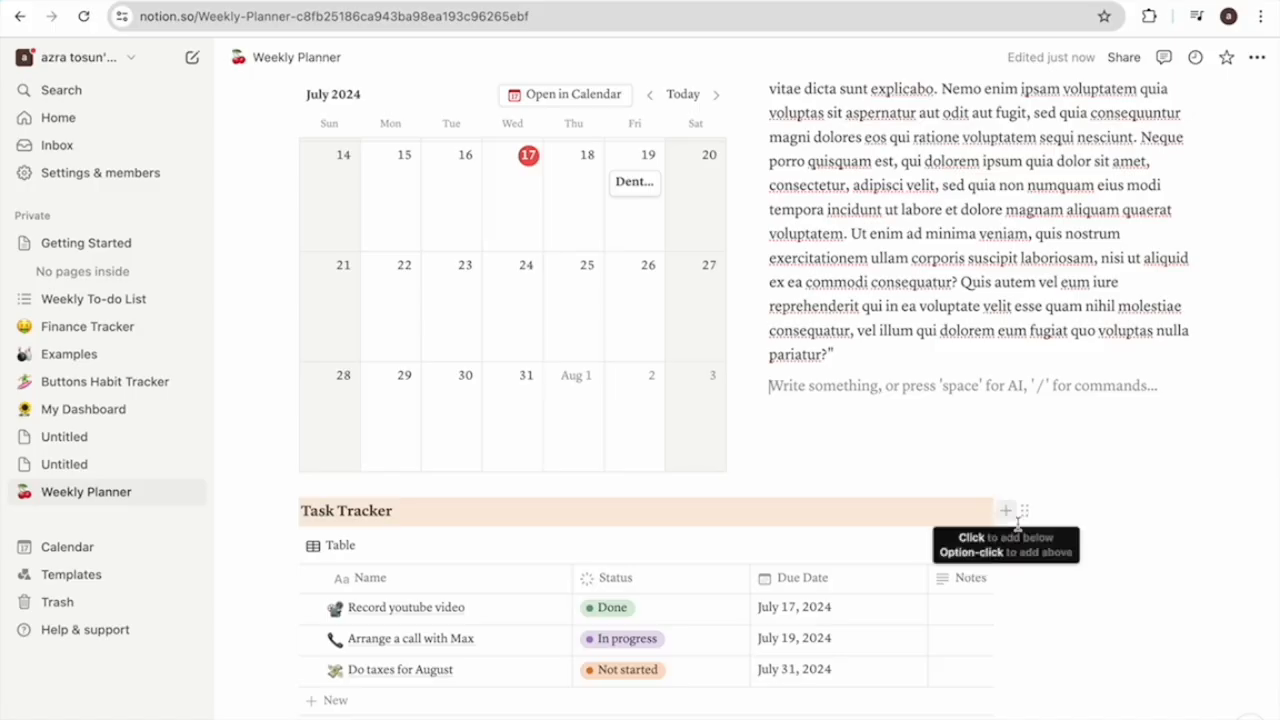
drag(1015, 560, 1255, 560)
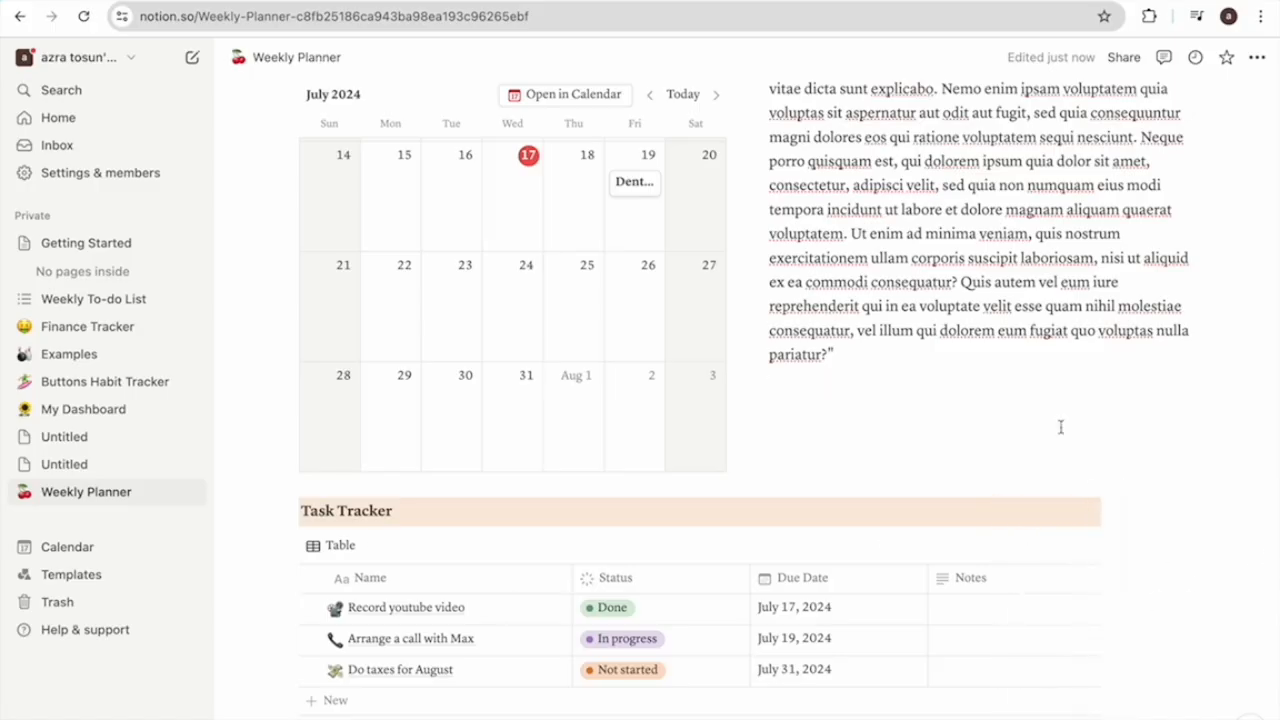
click(767, 489)
scroll(880, 489, up, 5)
scroll(947, 432, down, 6)
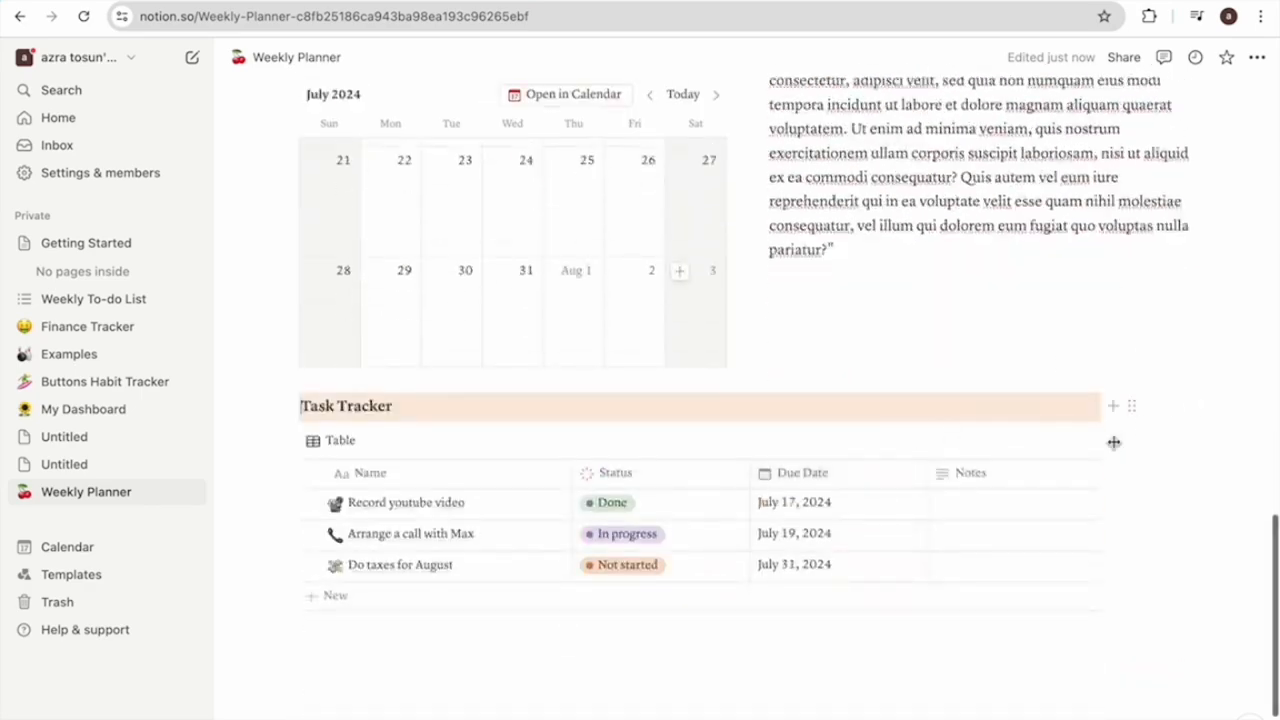
scroll(1113, 442, up, 2)
scroll(1113, 442, down, 3)
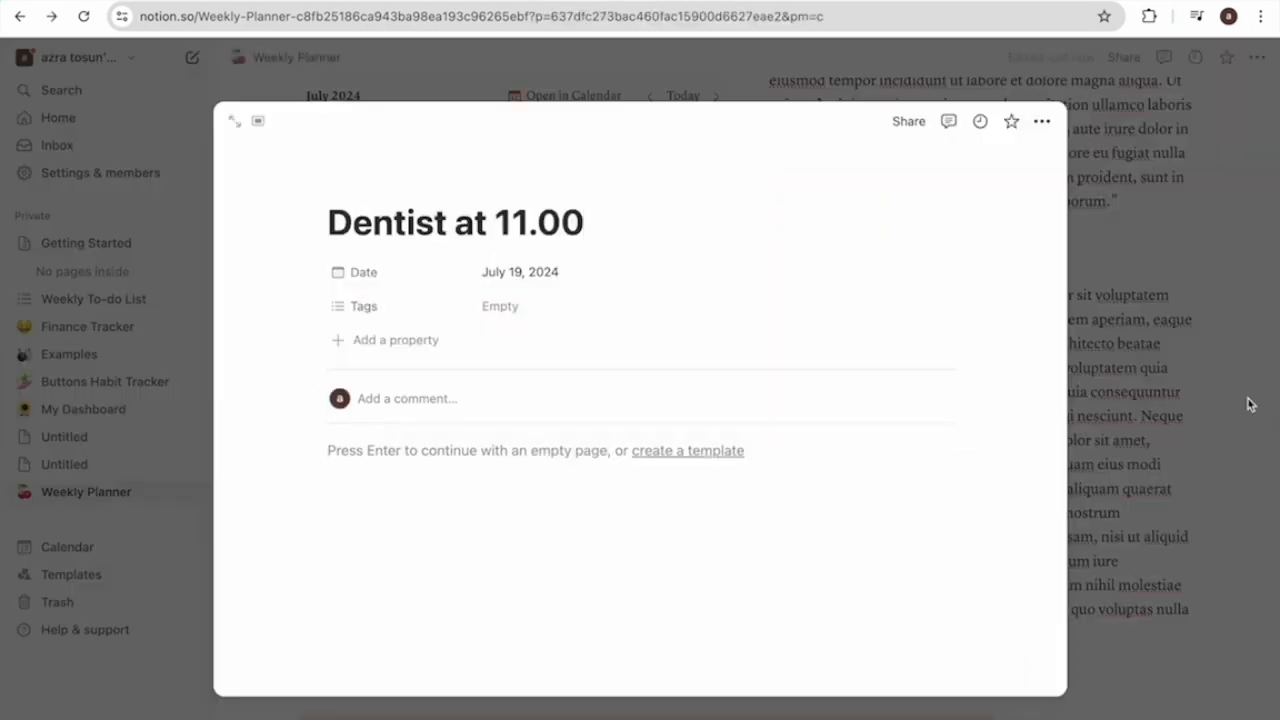
click(1250, 404)
scroll(1163, 420, down, 5)
- Insert an image block in the empty column beside the Task Tracker and fill it with the penguin FINISH GIF from GIPHY
click(1064, 281)
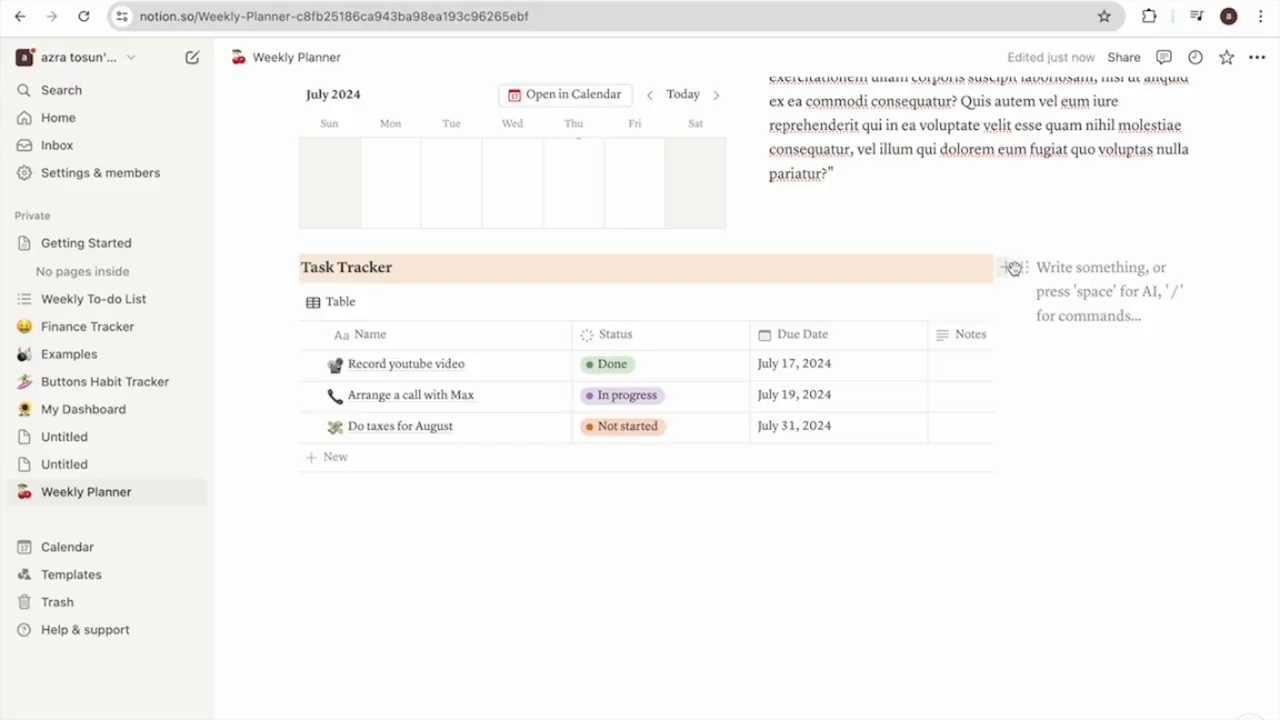
click(1011, 268)
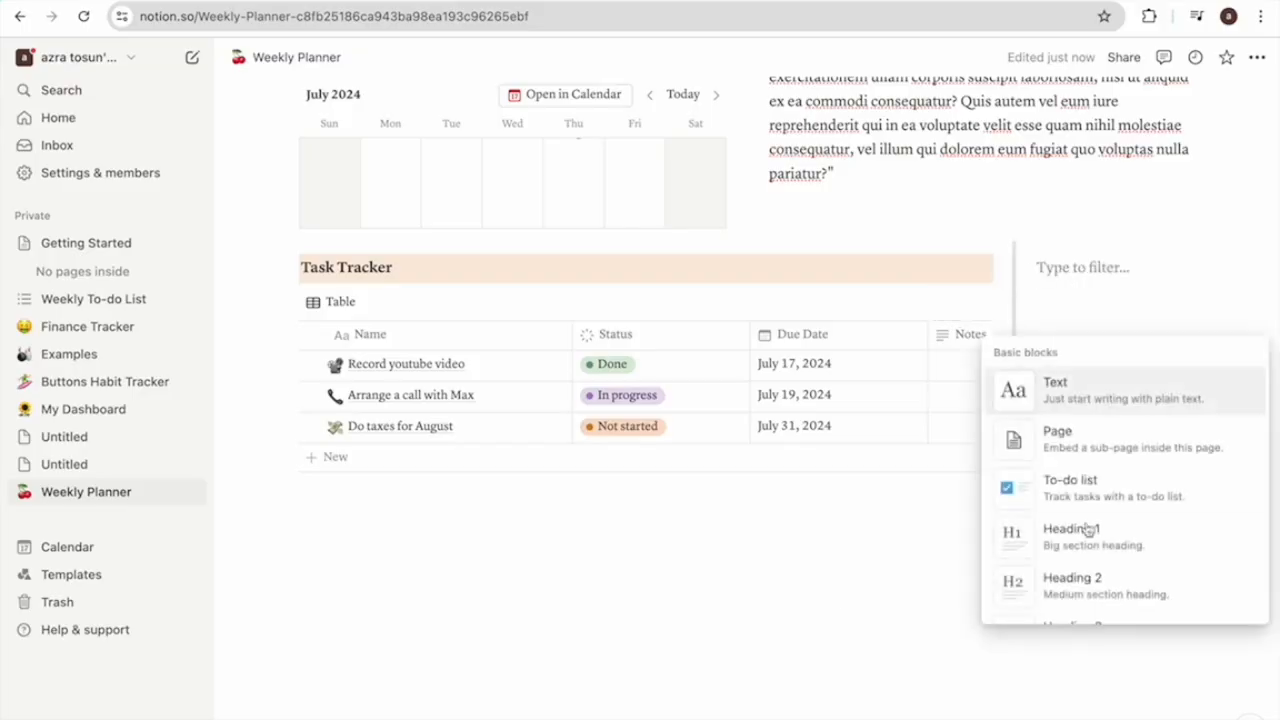
scroll(1086, 545, down, 10)
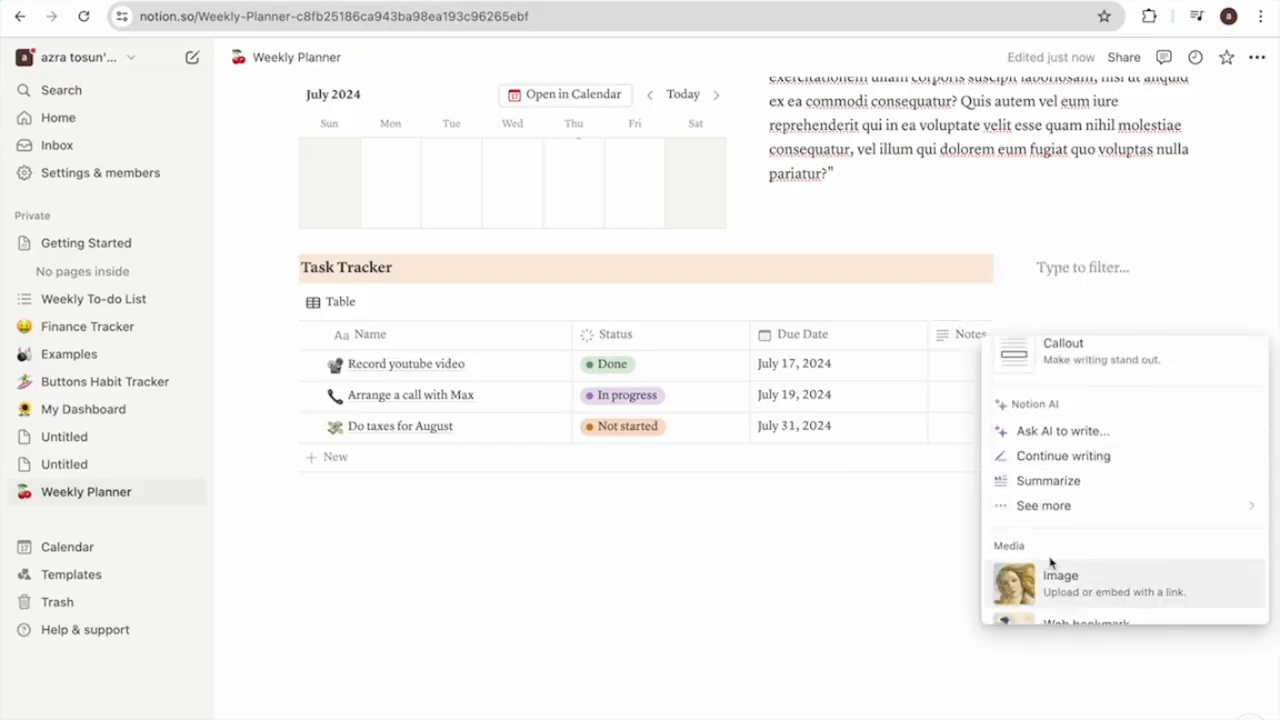
click(1066, 573)
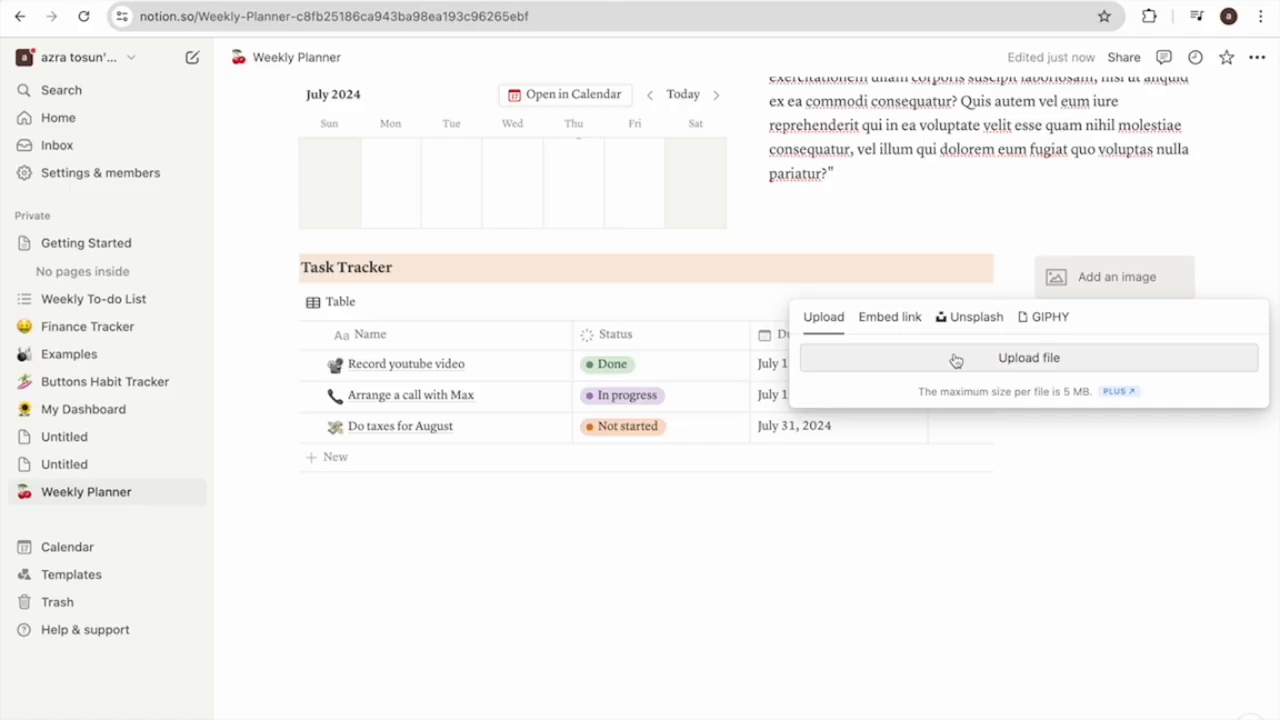
click(1040, 317)
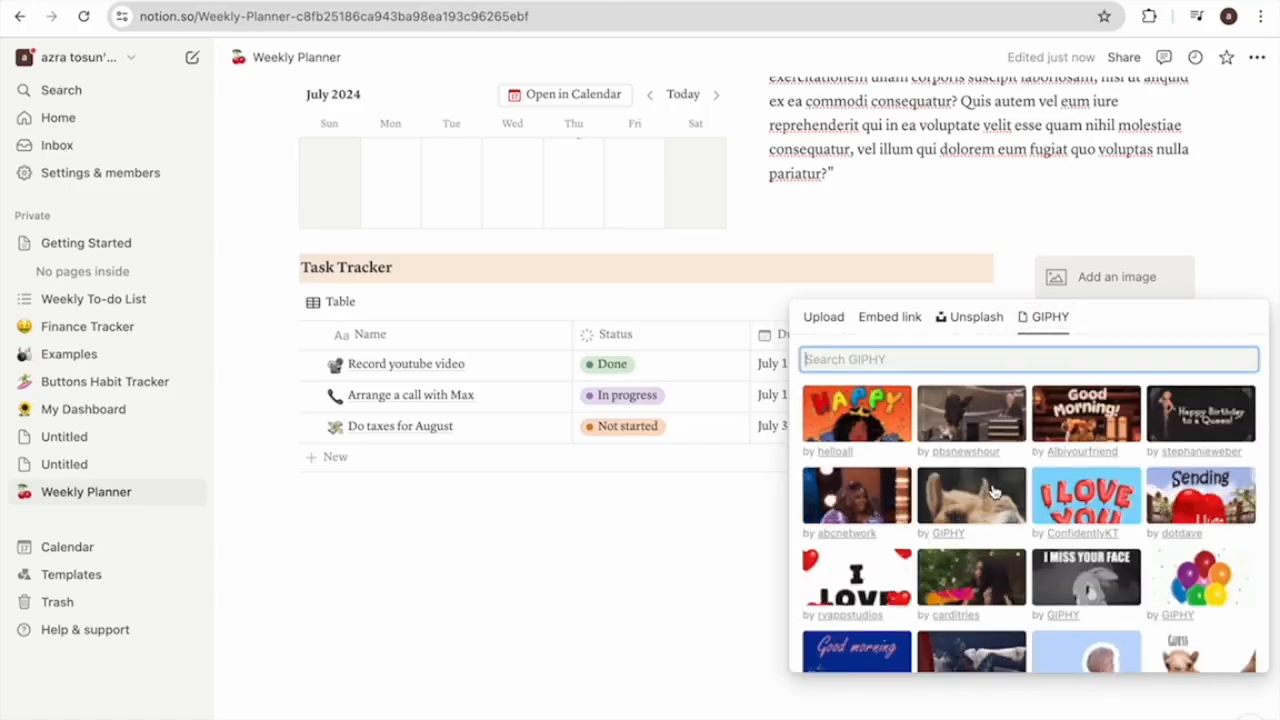
scroll(993, 490, down, 3)
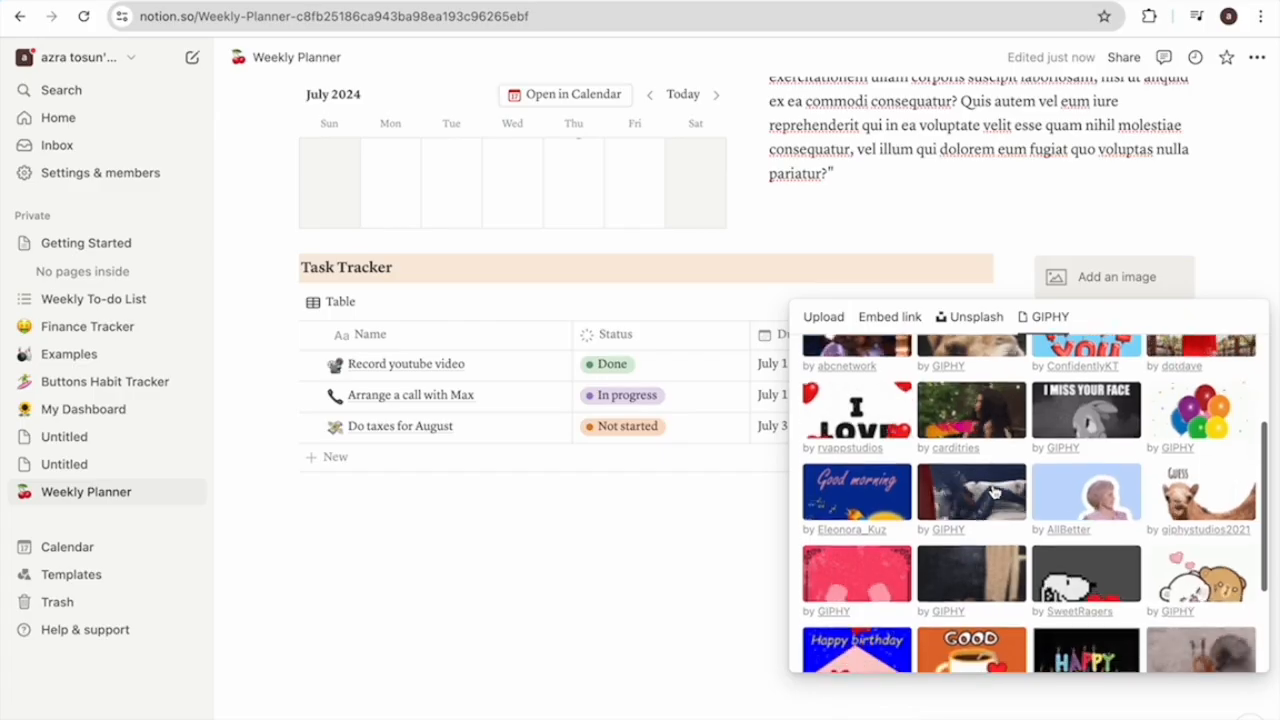
click(994, 491)
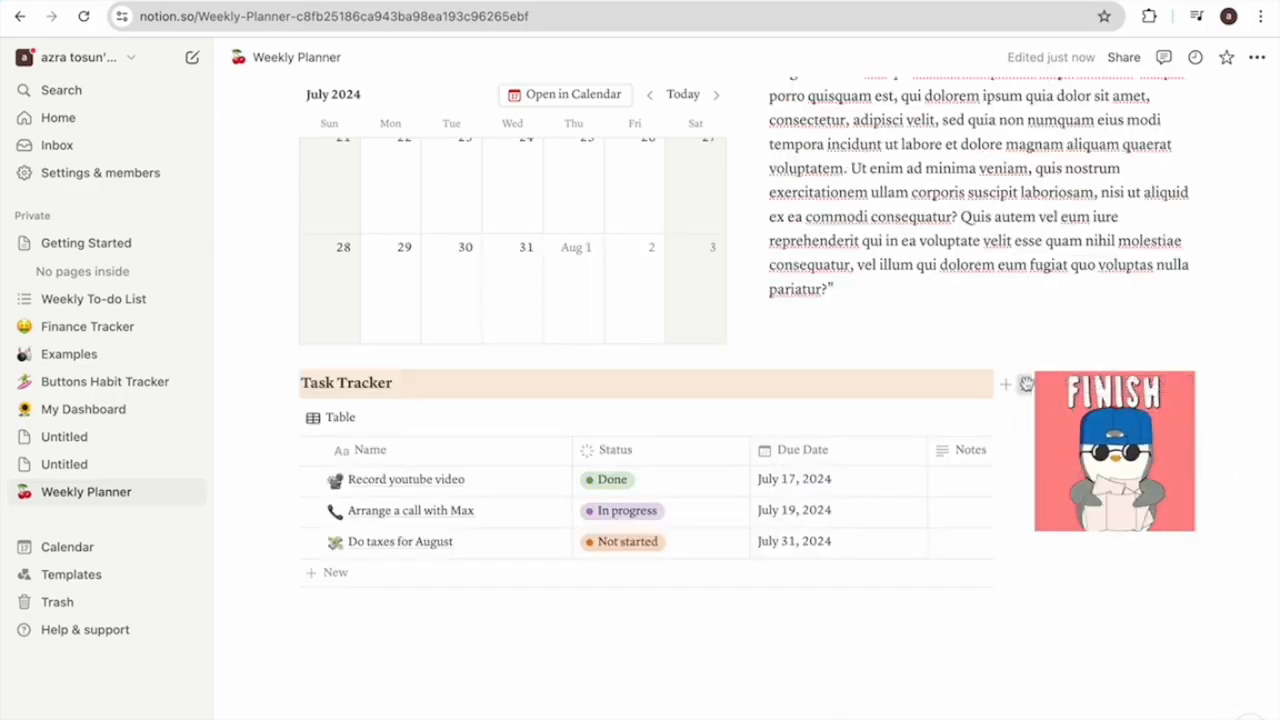
- Enlarge the penguin GIF by widening its column to about a quarter of the page's content width
drag(1026, 384, 1031, 432)
scroll(1069, 512, down, 1)
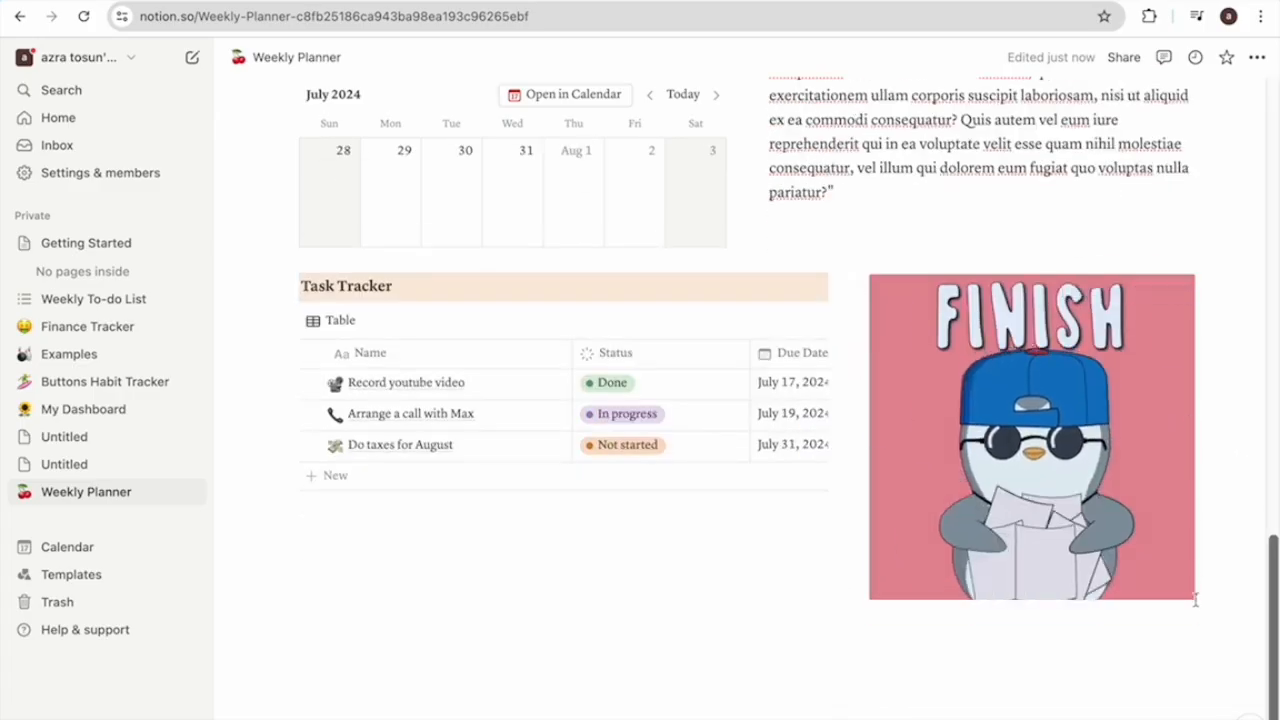
drag(1190, 432, 1063, 430)
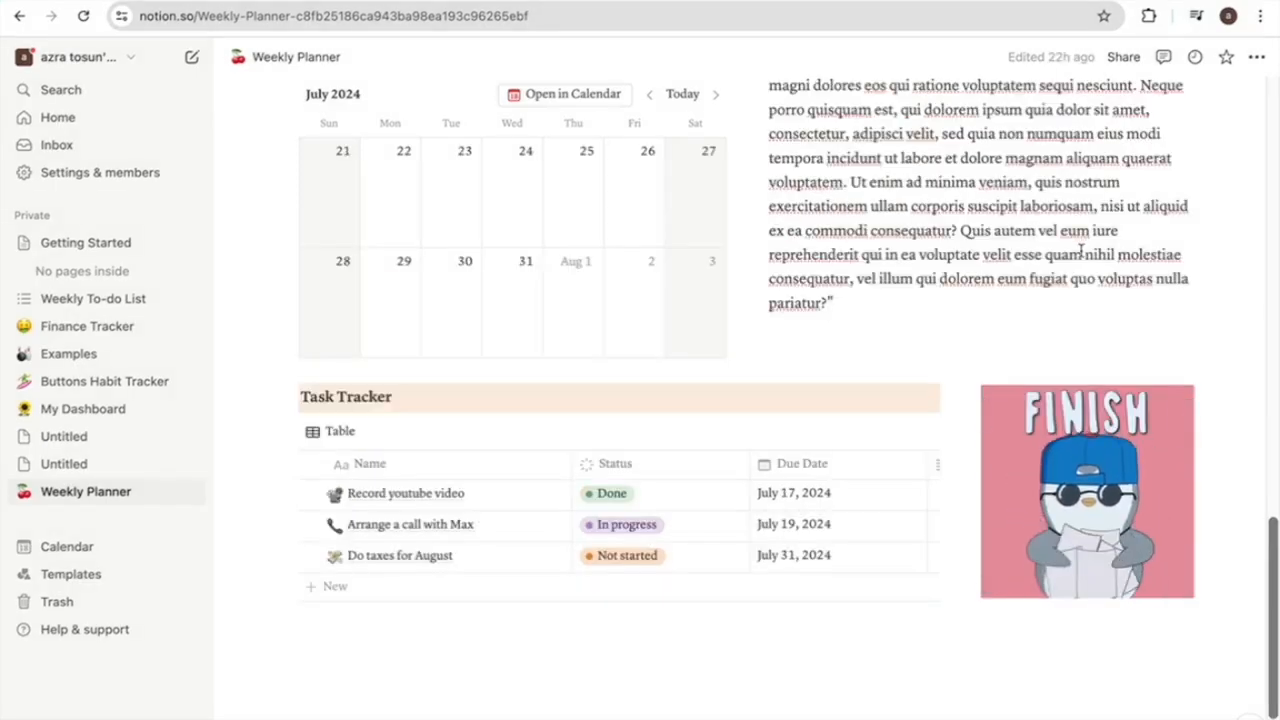
- Duplicate the whole Weekly Planner page
click(1260, 60)
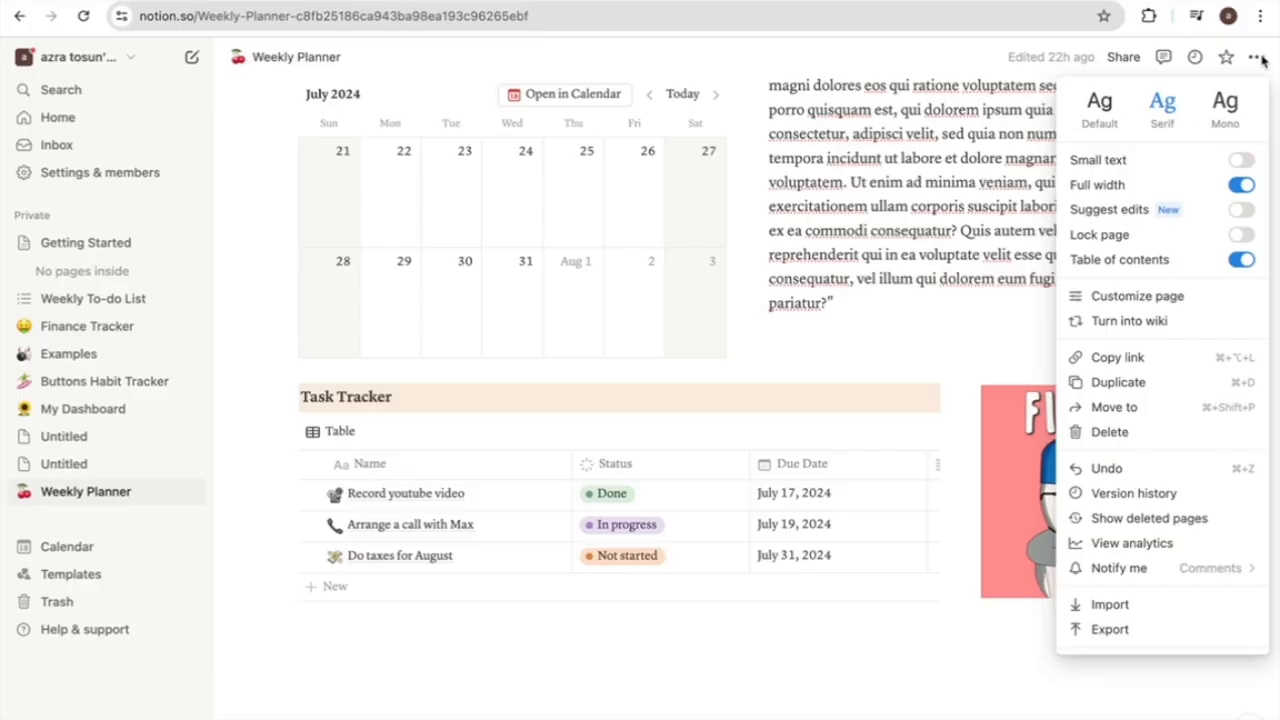
click(1135, 385)
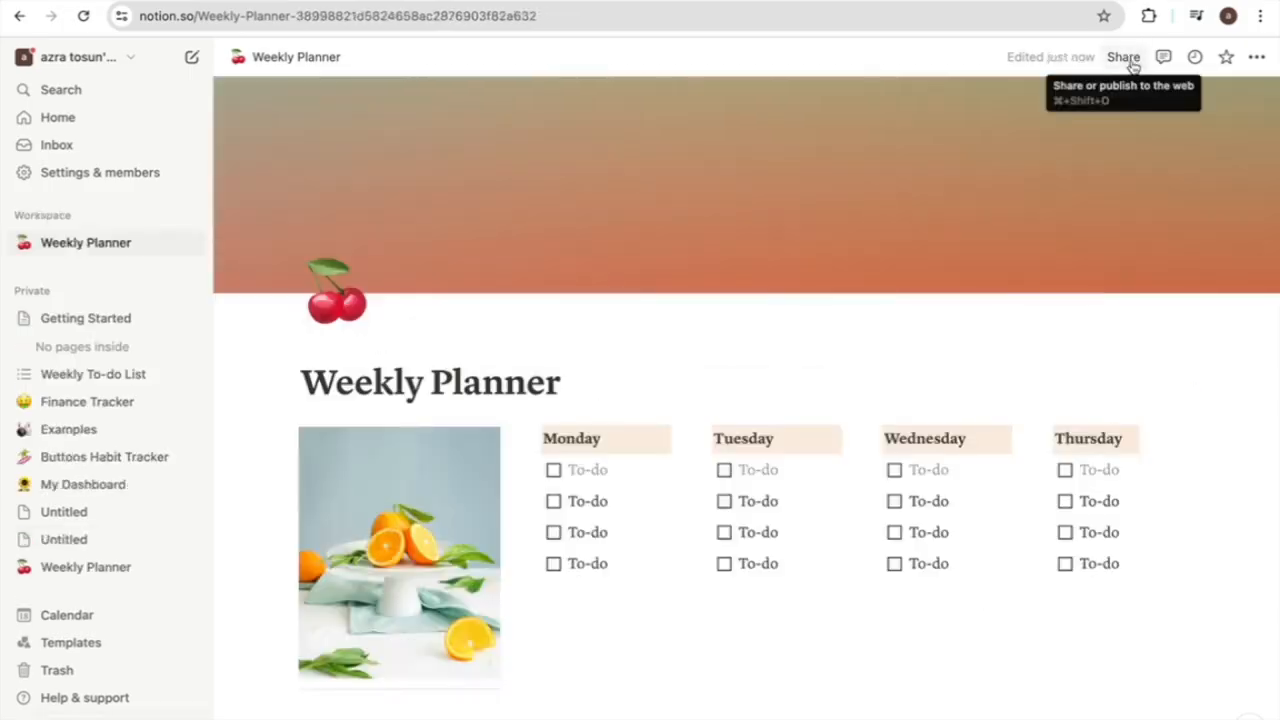
- Publish the workspace copy of the Weekly Planner to the web and copy its site link
click(1131, 60)
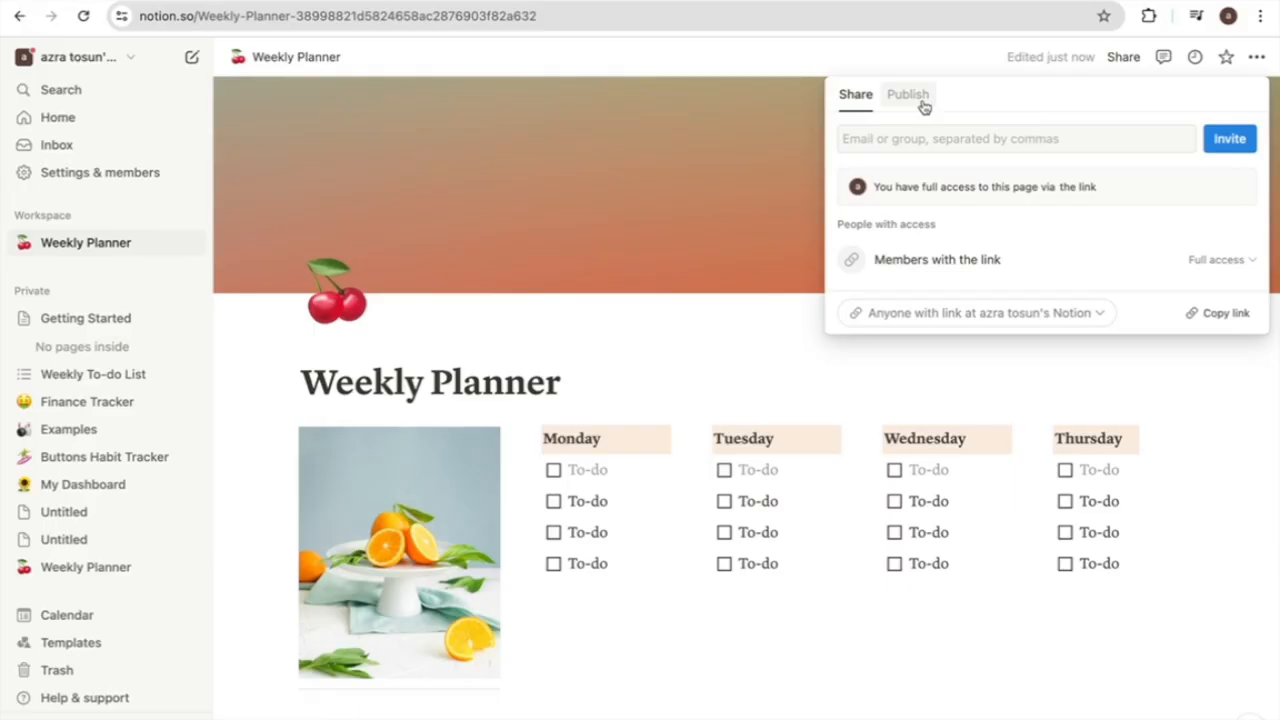
click(922, 105)
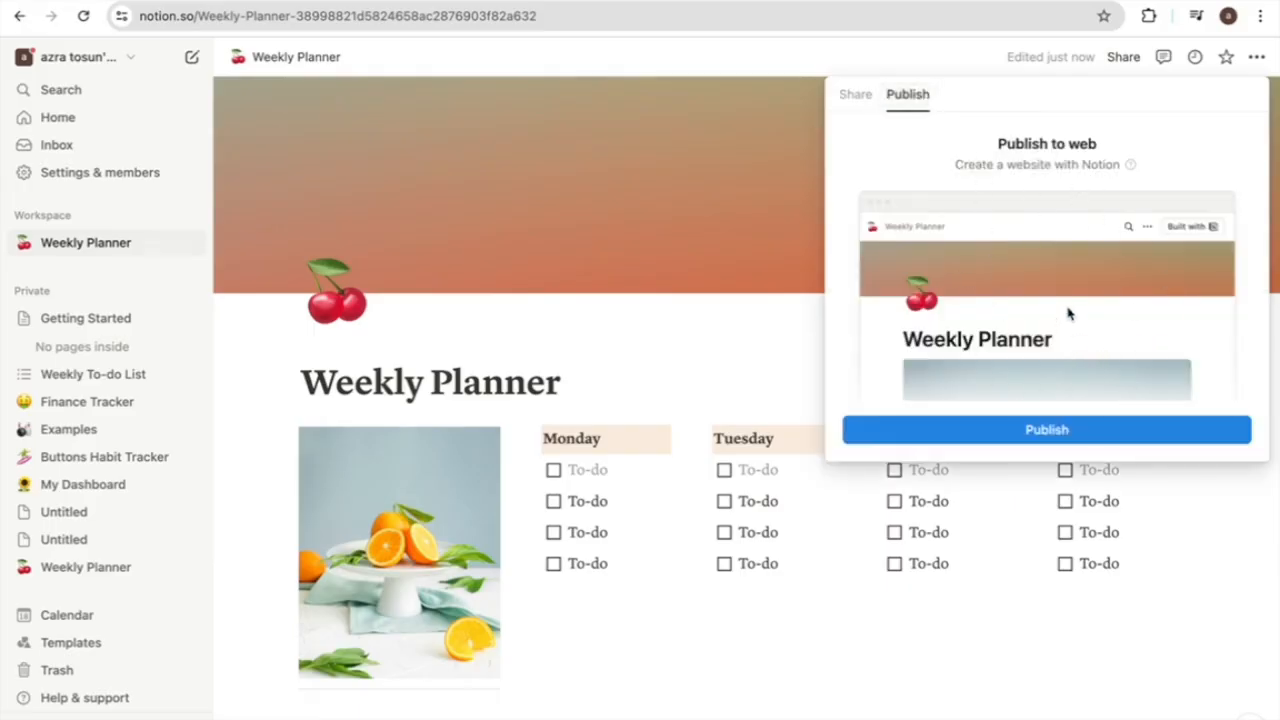
click(1094, 435)
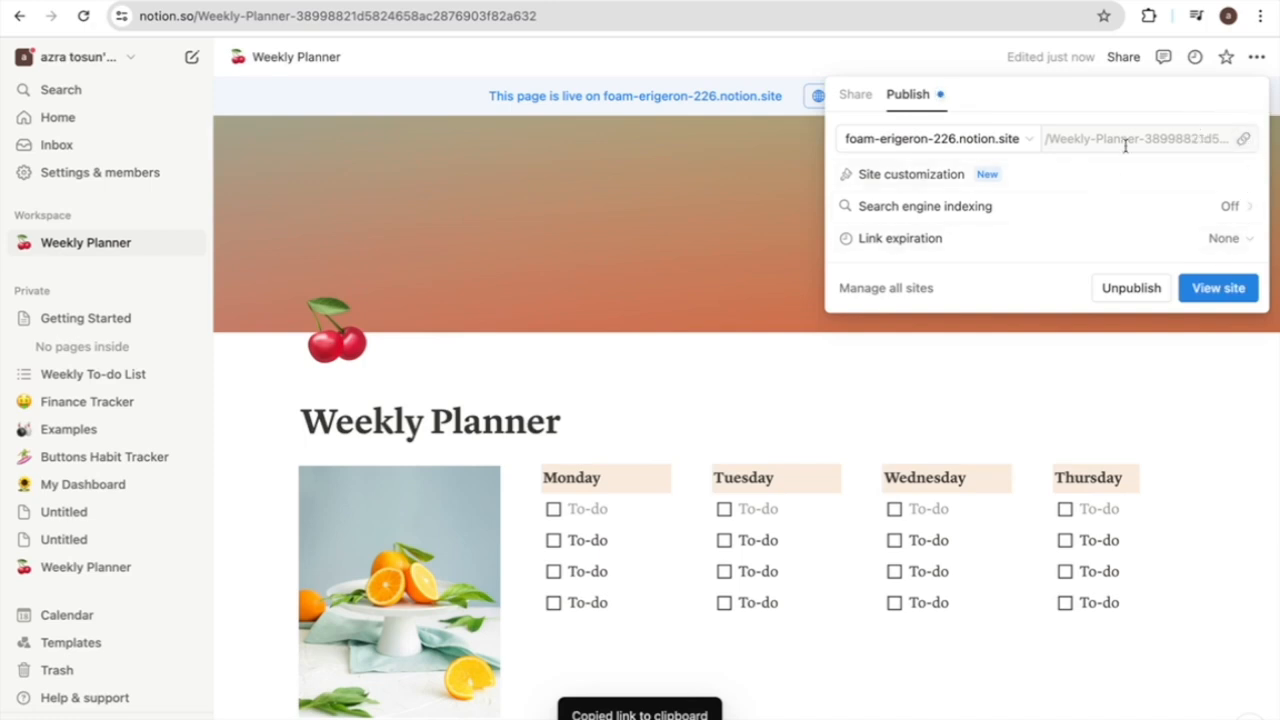
click(1244, 143)
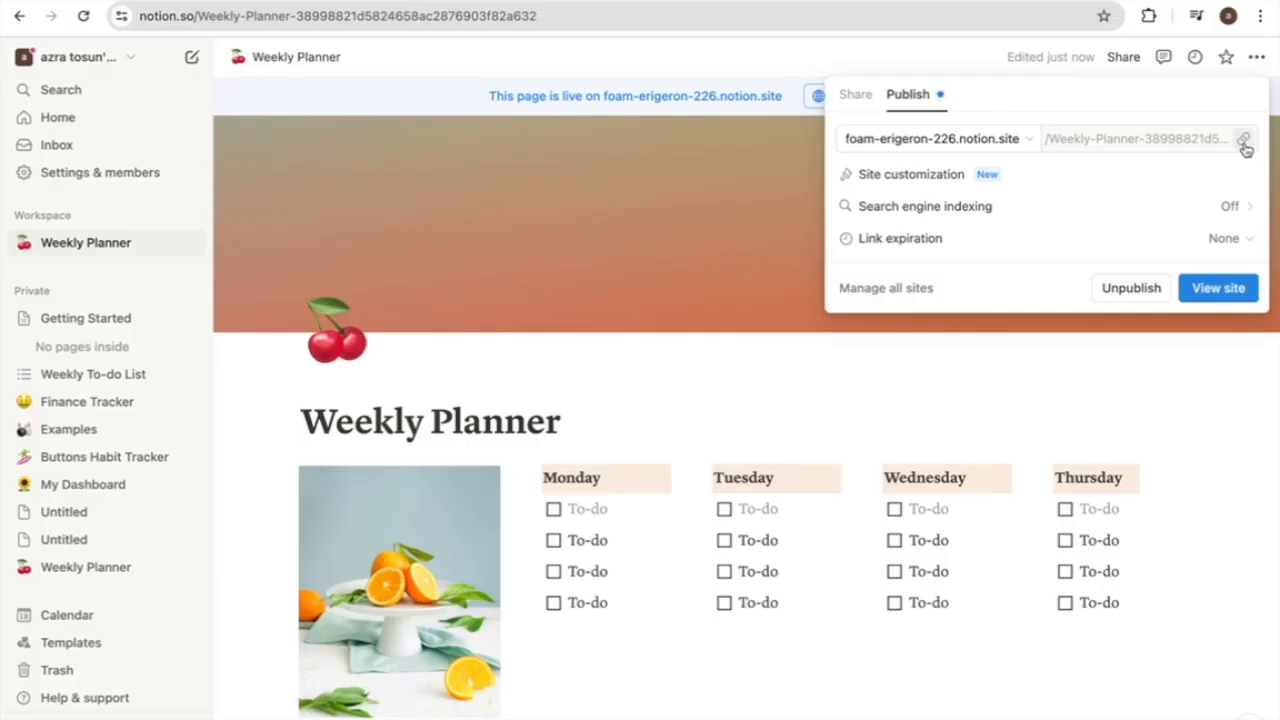
- Make the published Weekly Planner discoverable on the web through search engine indexing and open its live site
click(1011, 210)
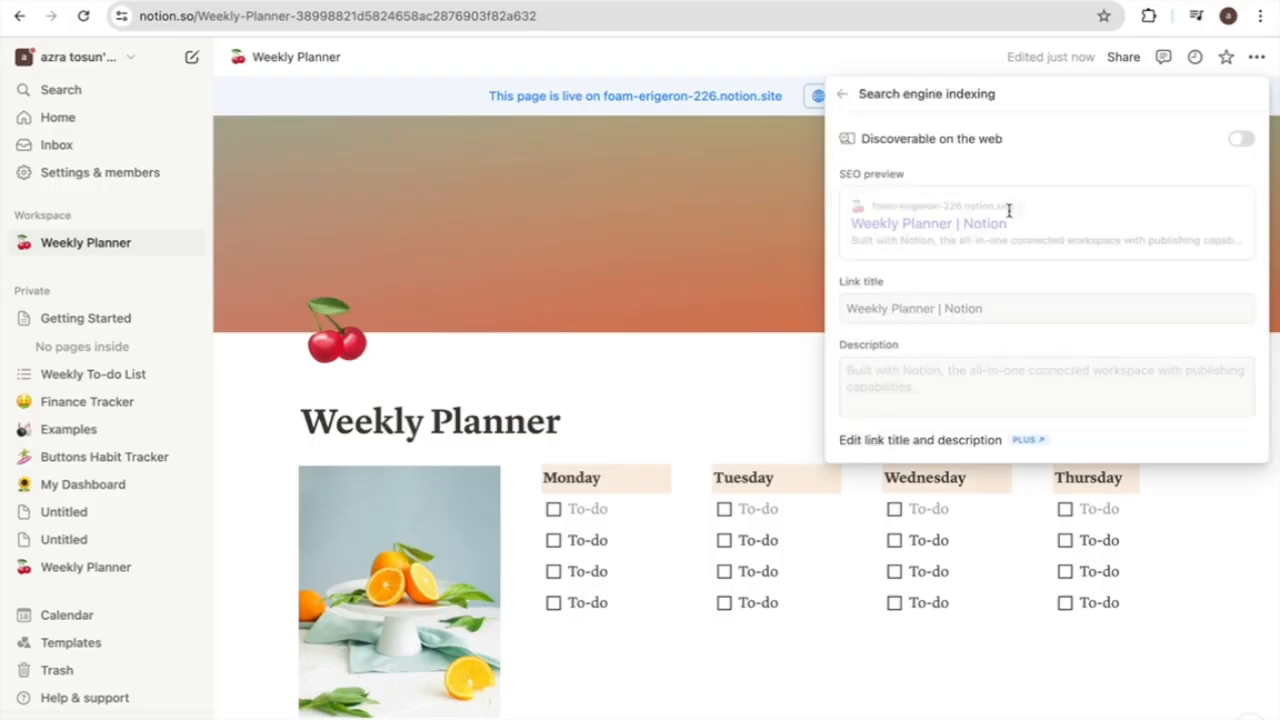
click(1240, 143)
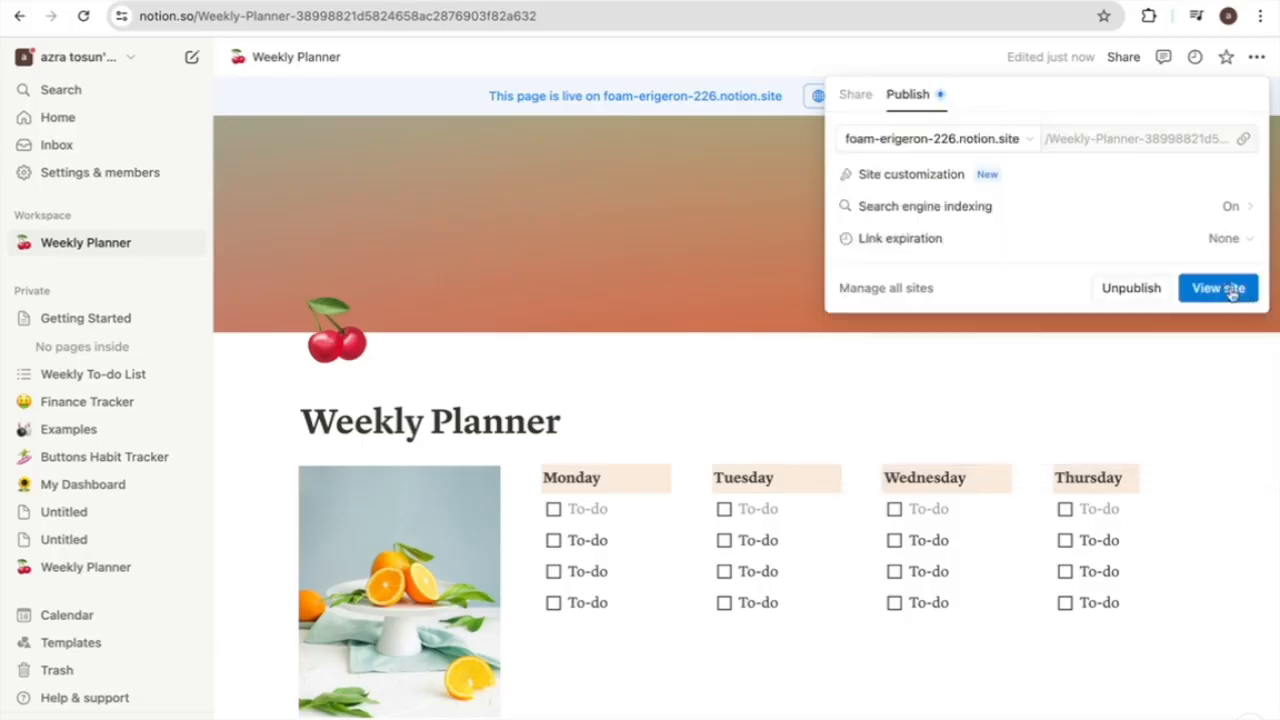
click(1222, 288)
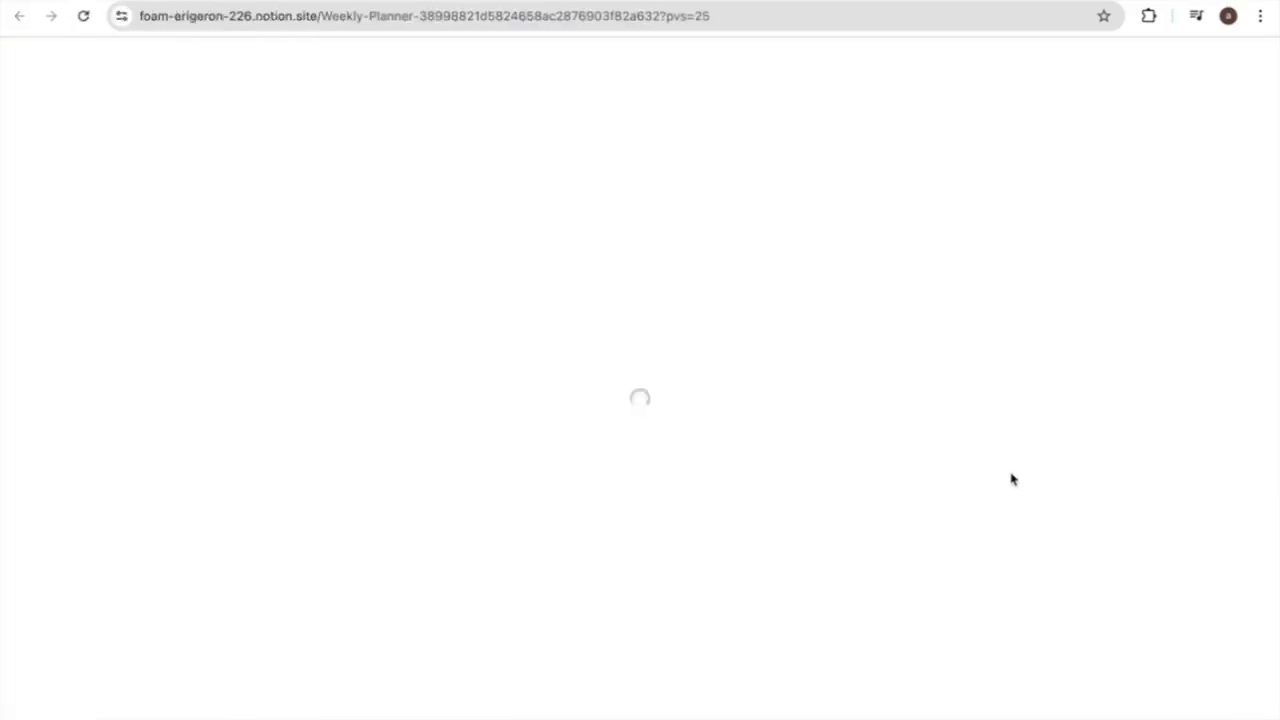
- Examine the published planner from the habits table to the Task Tracker, including the enlarged penguin GIF and whether the Notes text is editable
scroll(1011, 480, down, 5)
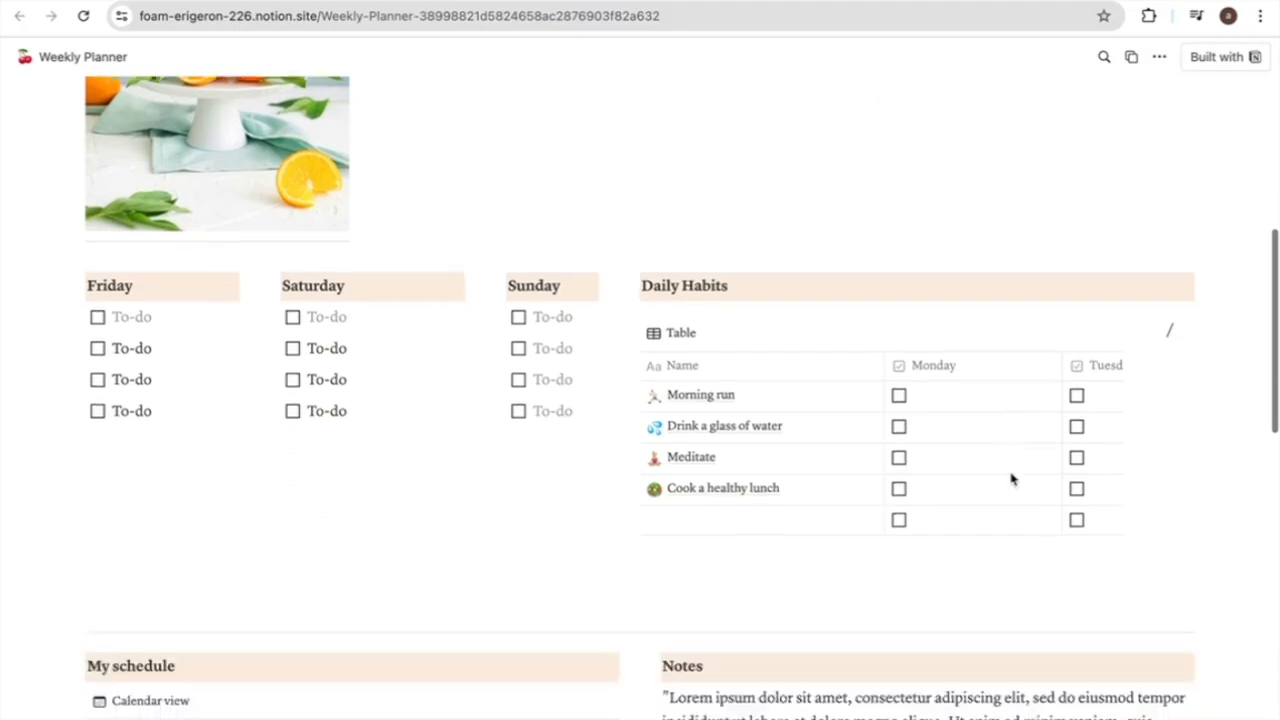
scroll(1011, 480, down, 10)
click(955, 386)
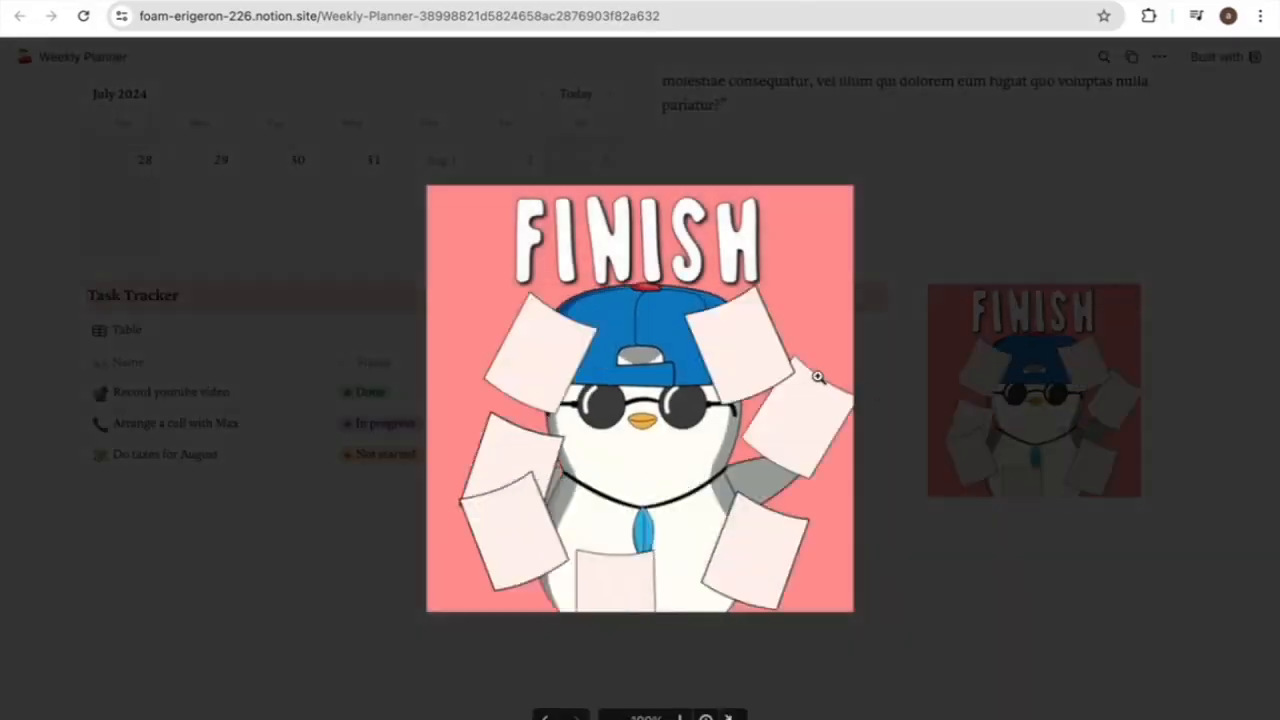
click(903, 362)
scroll(890, 325, up, 2)
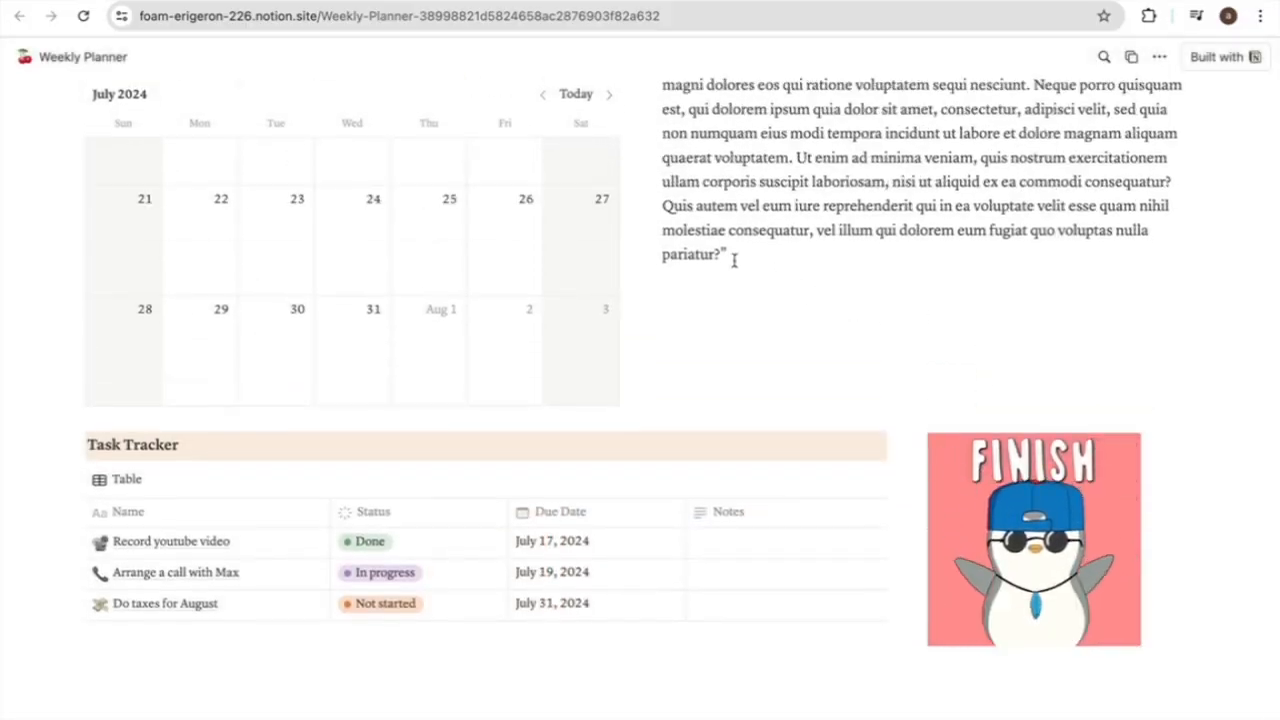
drag(734, 260, 704, 182)
double_click(728, 182)
triple_click(728, 182)
click(779, 234)
scroll(779, 234, up, 1)
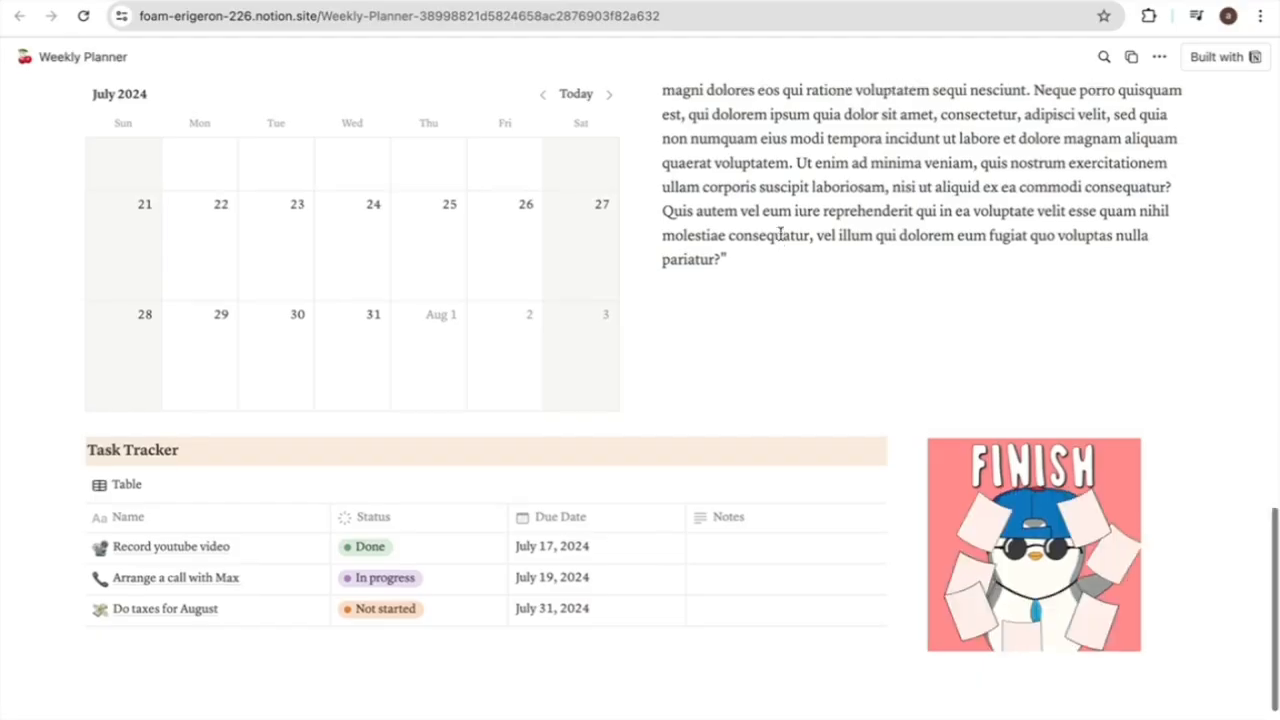
scroll(779, 234, up, 3)
double_click(806, 160)
triple_click(806, 160)
scroll(1019, 105, up, 10)
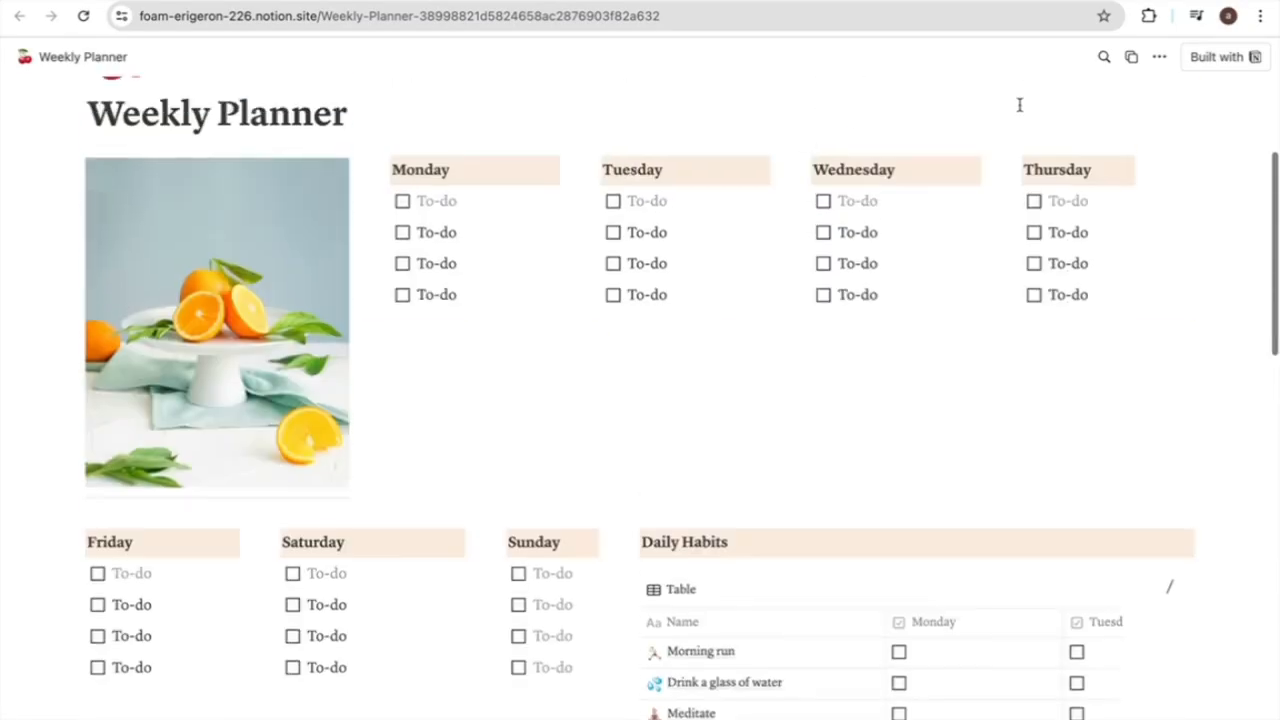
- Check the published site's visitor options, in-page search and the "Built with Notion" link
click(1159, 60)
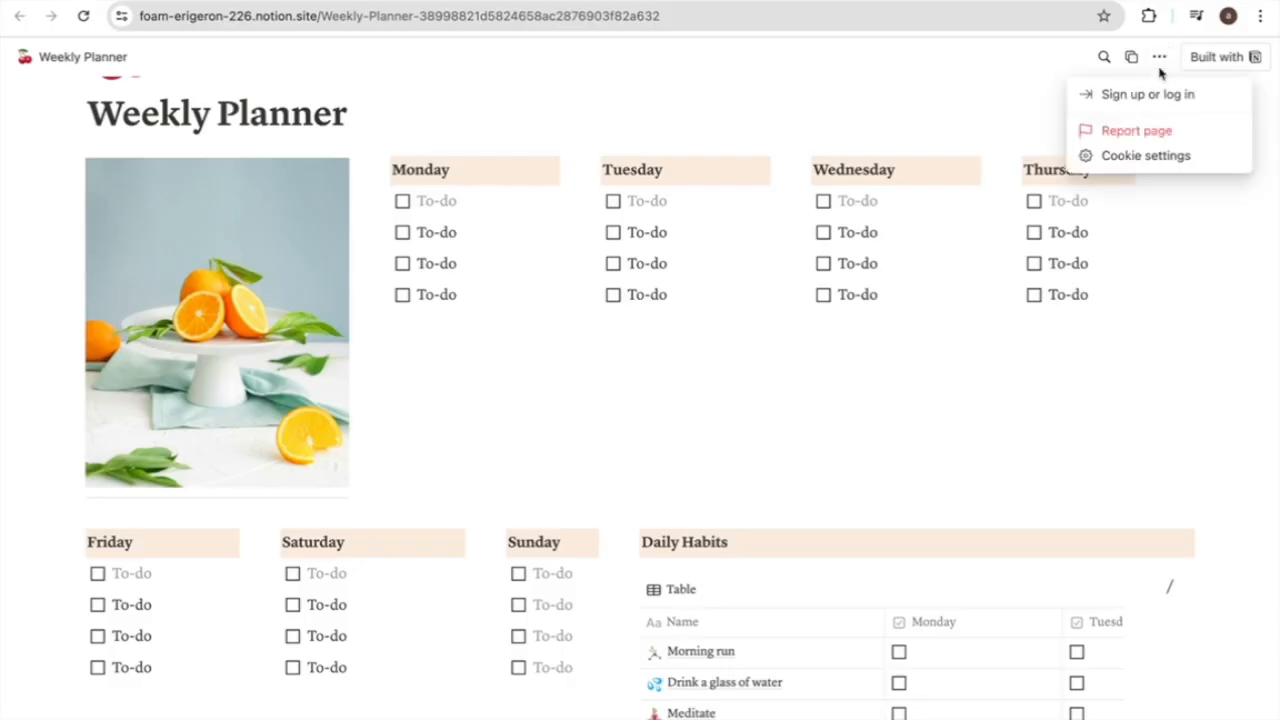
click(1104, 58)
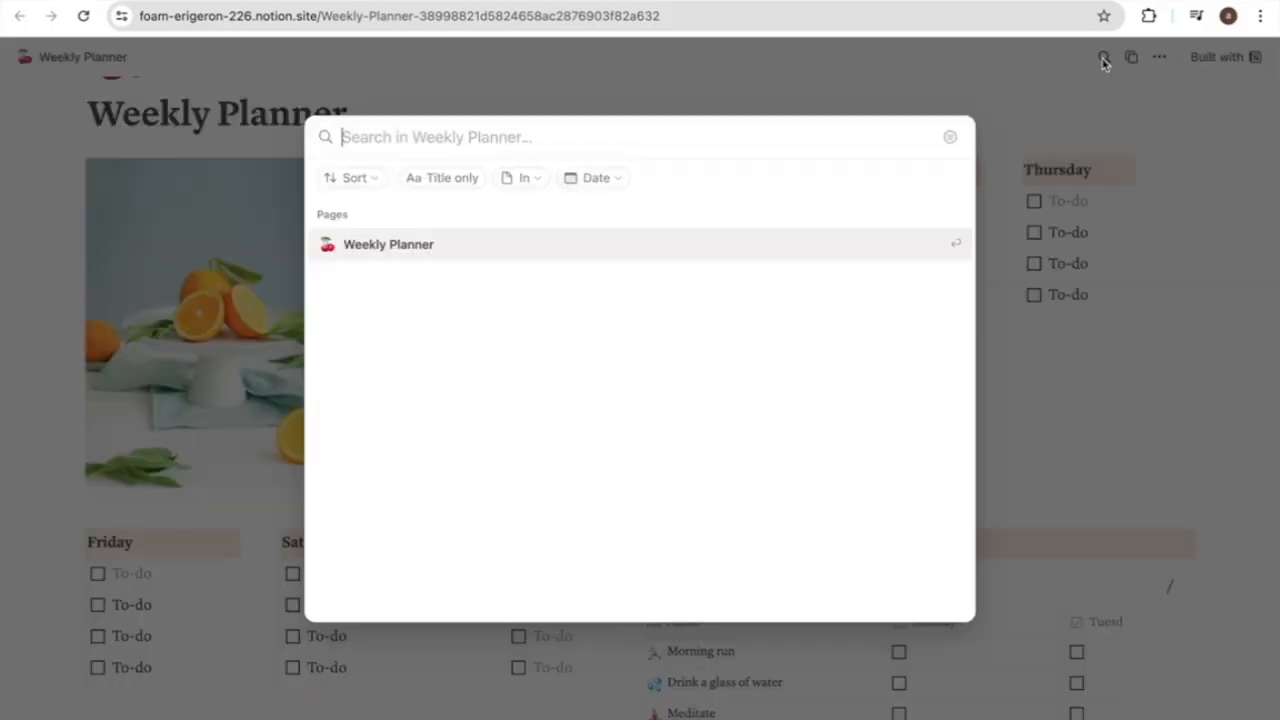
click(1116, 112)
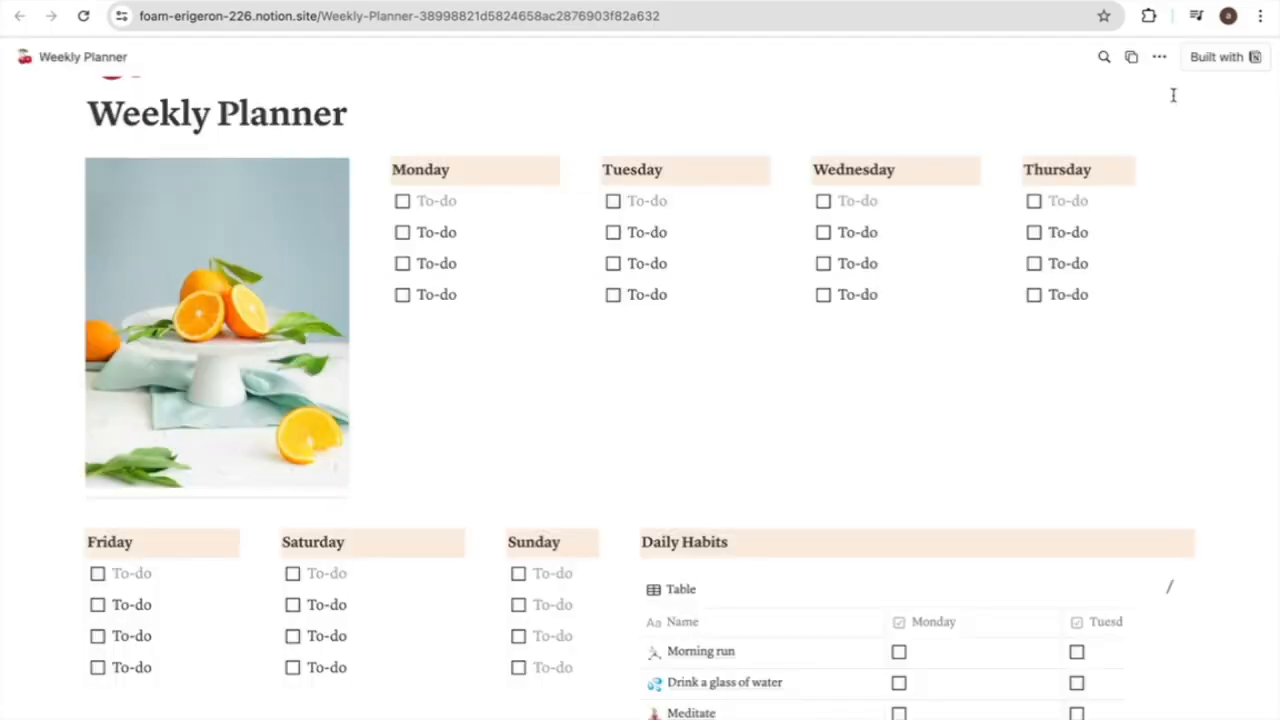
click(1237, 70)
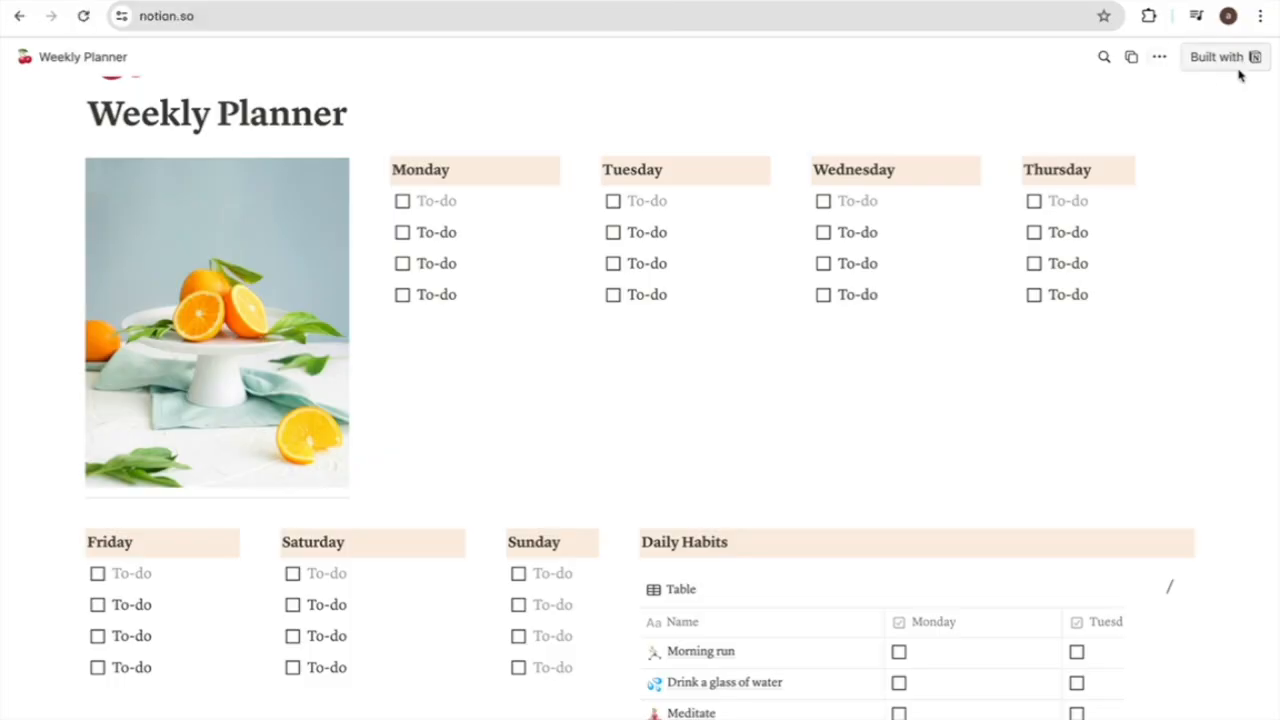